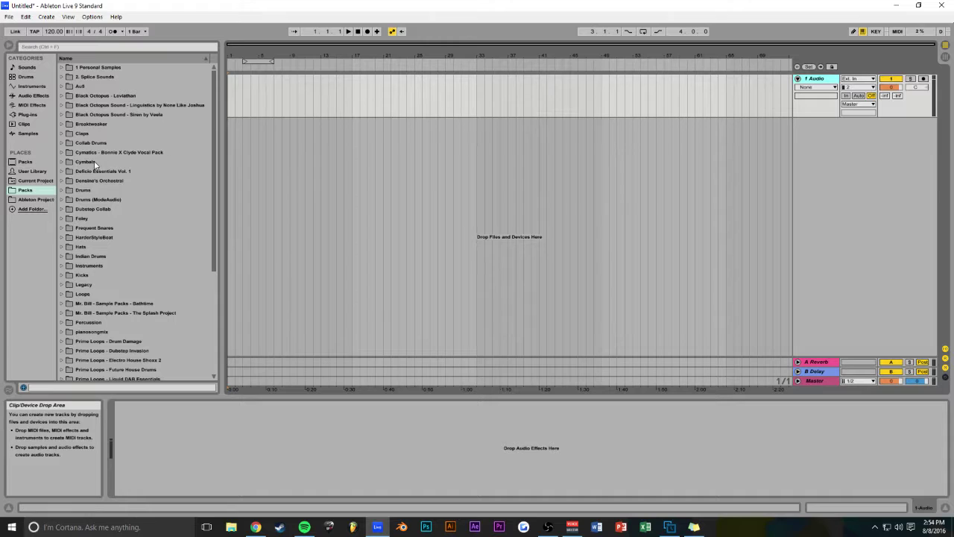
{"action": "left_click", "coordinate": [63, 124]}
{"action": "left_click", "coordinate": [66, 133]}
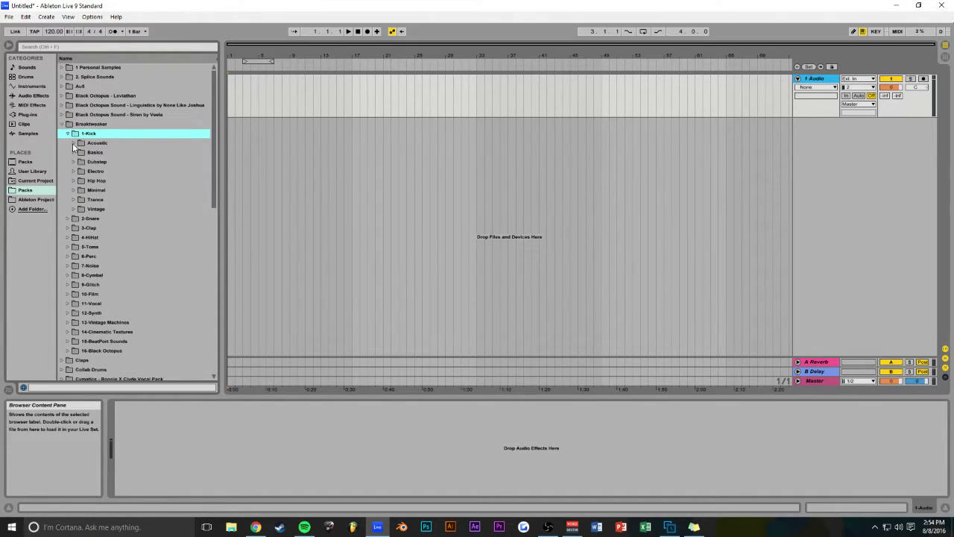
{"action": "left_click", "coordinate": [62, 125]}
Step: Open the Drums - Kicks folder of the Black Octopus Sound - Leviathan pack in the sample browser
{"action": "left_click", "coordinate": [66, 95]}
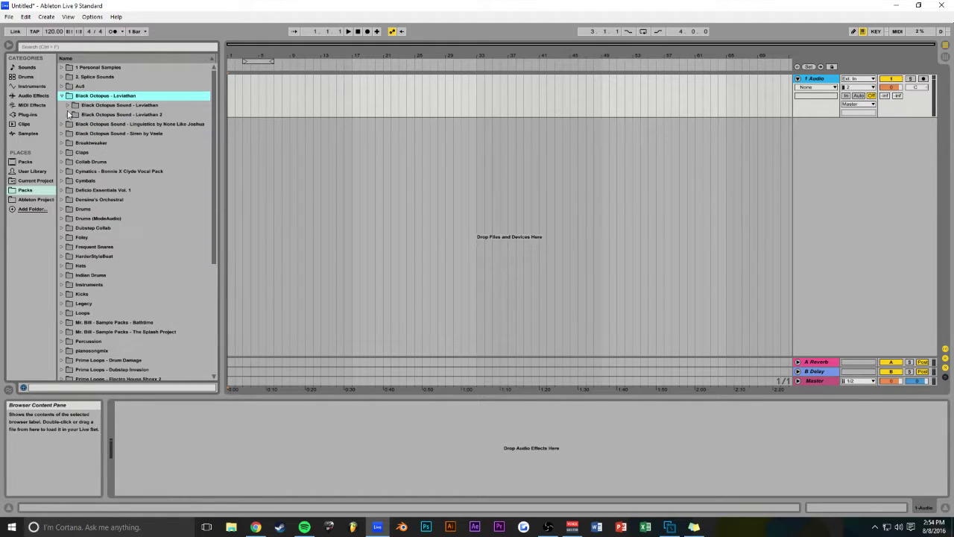
{"action": "left_click", "coordinate": [67, 105]}
{"action": "left_click", "coordinate": [73, 124]}
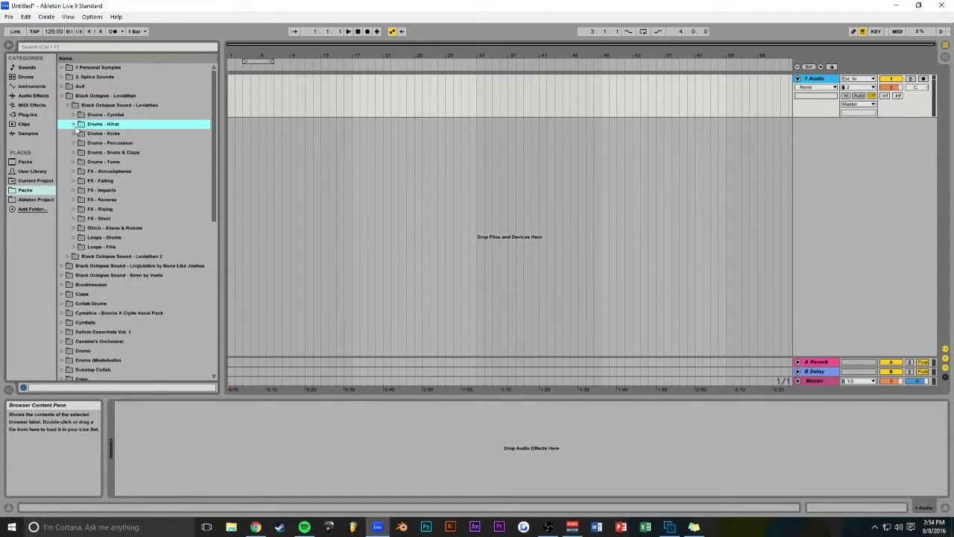
{"action": "left_click", "coordinate": [73, 124]}
{"action": "left_click", "coordinate": [73, 133]}
Step: Audition the A kick samples one after another, from Lev_Kick_A_001.wav to Lev_Kick_A_016.wav
{"action": "left_click", "coordinate": [113, 143]}
{"action": "key", "text": "Down"}
{"action": "key", "text": "Down"}
{"action": "key", "text": "Down"}
{"action": "key", "text": "Down"}
{"action": "key", "text": "Down"}
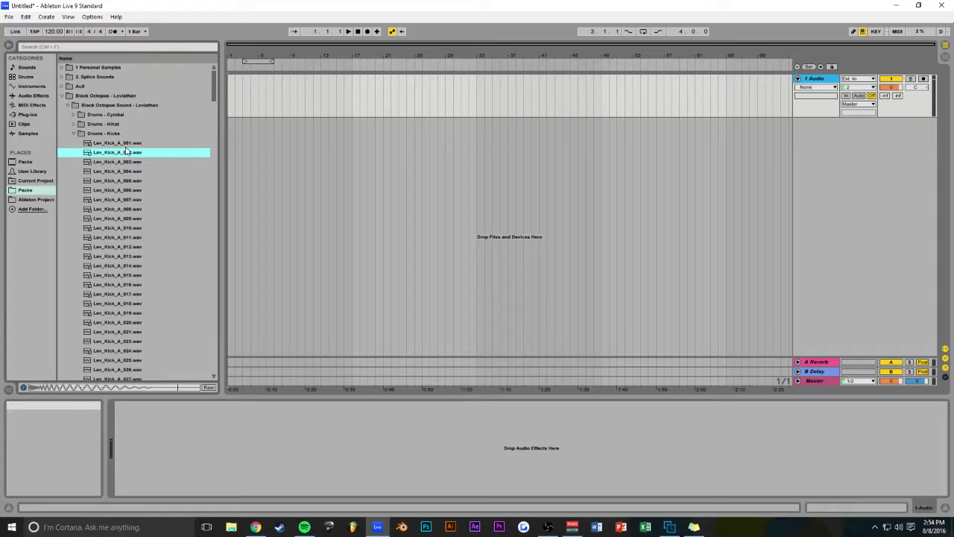
{"action": "key", "text": "Down"}
{"action": "key", "text": "Down"}
{"action": "key", "text": "Down"}
{"action": "key", "text": "Down"}
{"action": "key", "text": "Down"}
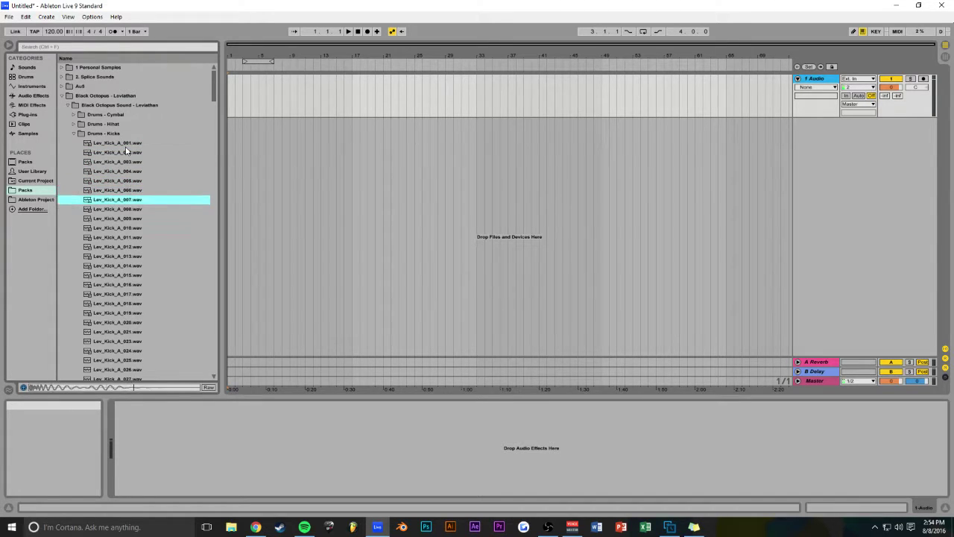
{"action": "key", "text": "Down"}
{"action": "key", "text": "Down"}
{"action": "key", "text": "Down"}
{"action": "key", "text": "Down"}
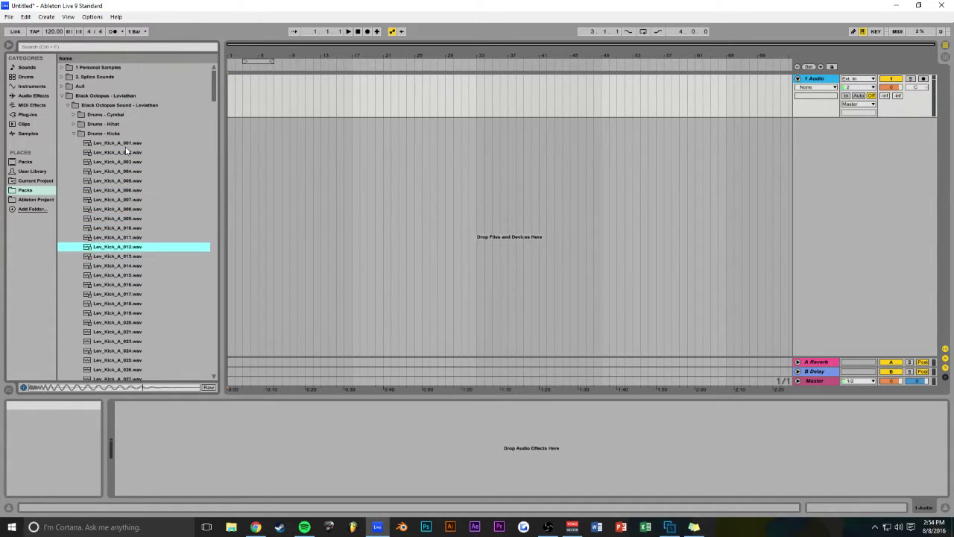
{"action": "key", "text": "Down"}
{"action": "key", "text": "Down"}
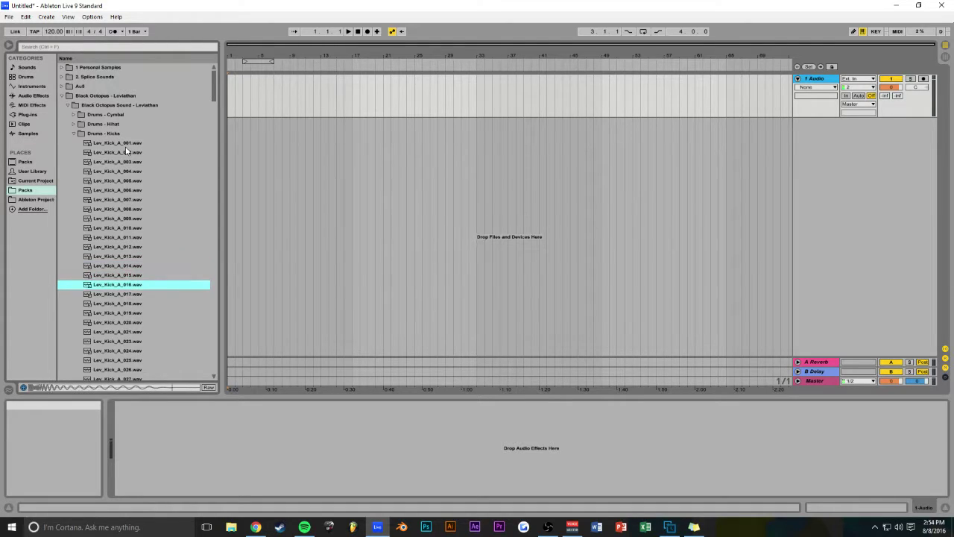
Step: Audition the C and D# kick samples of the Leviathan pack, up to Lev_Kick_D#_018.wav
{"action": "scroll", "coordinate": [135, 203], "scroll_direction": "down", "scroll_amount": 6}
{"action": "scroll", "coordinate": [135, 204], "scroll_direction": "down", "scroll_amount": 8}
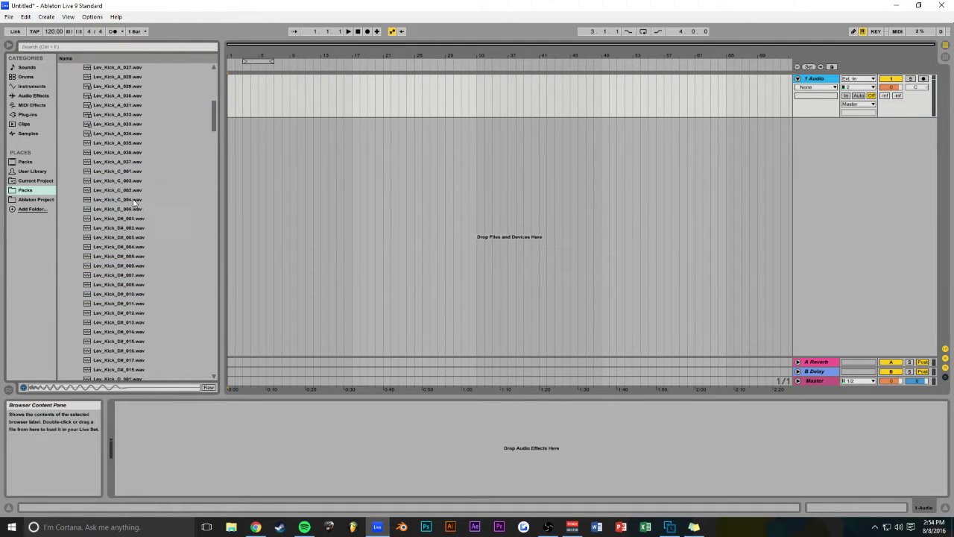
{"action": "left_click", "coordinate": [124, 182]}
{"action": "key", "text": "Down"}
{"action": "key", "text": "Down"}
{"action": "key", "text": "Down"}
{"action": "key", "text": "Down"}
{"action": "key", "text": "Down"}
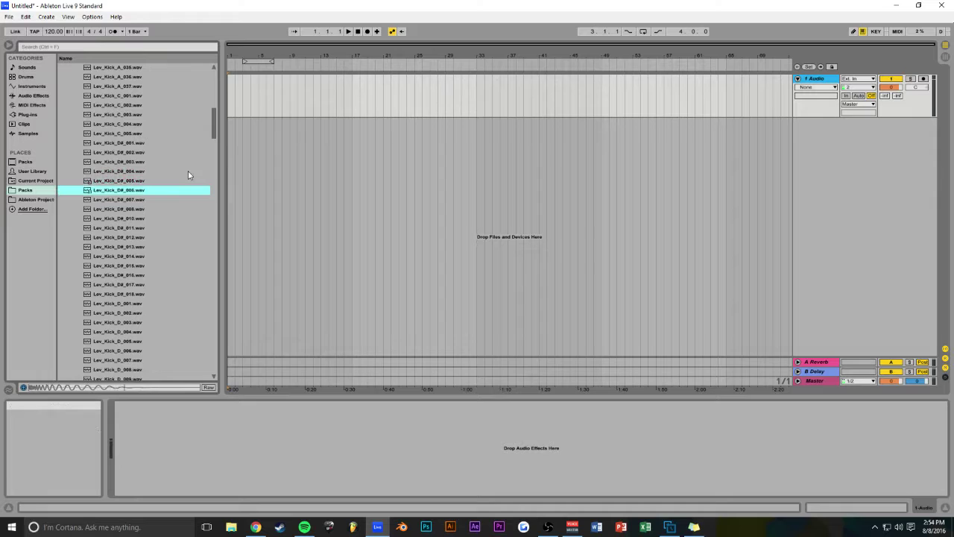
{"action": "key", "text": "Down"}
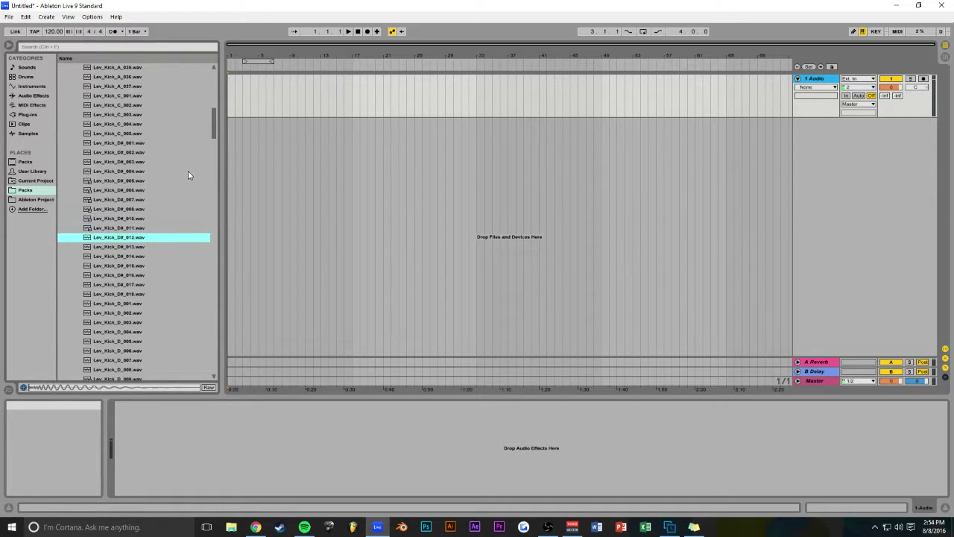
{"action": "key", "text": "alt+Tab"}
{"action": "key", "text": "Down"}
{"action": "key", "text": "alt+Tab"}
{"action": "key", "text": "Down"}
{"action": "key", "text": "Down"}
{"action": "key", "text": "Down"}
{"action": "key", "text": "Down"}
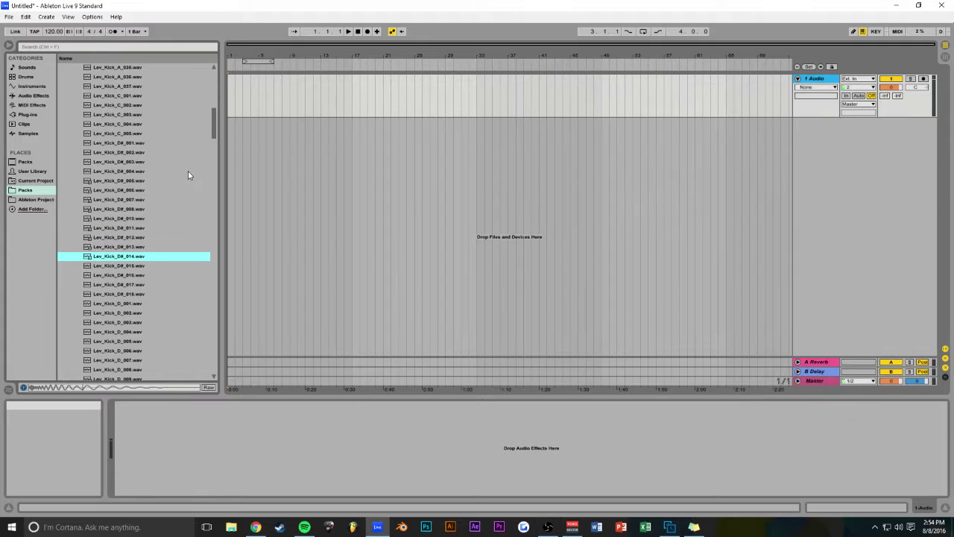
{"action": "key", "text": "Down"}
{"action": "key", "text": "Down"}
{"action": "key", "text": "Down"}
{"action": "key", "text": "Down"}
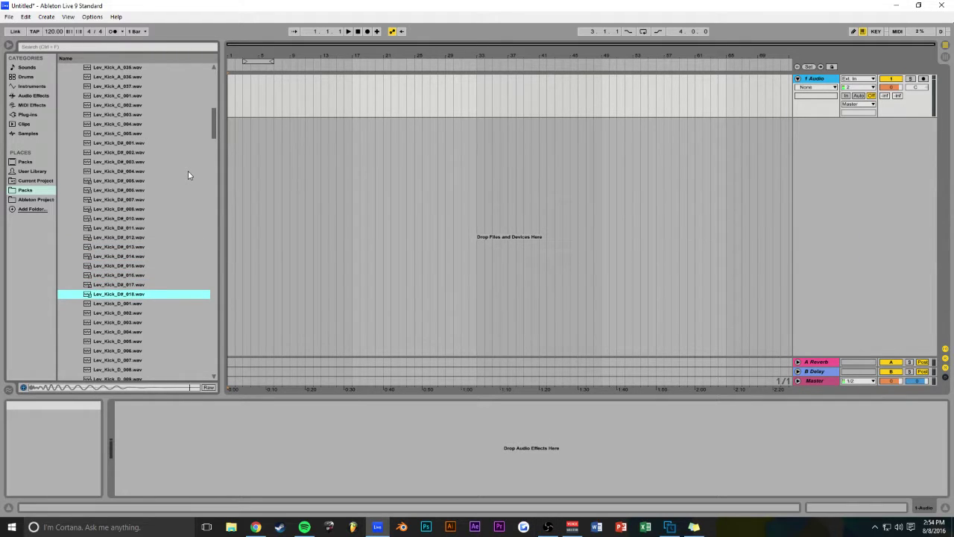
Step: Audition the D kick samples and the first E kicks, up to Lev_Kick_E_003.wav
{"action": "key", "text": "Down"}
{"action": "key", "text": "Down"}
{"action": "key", "text": "Up"}
{"action": "key", "text": "Up"}
{"action": "key", "text": "Down"}
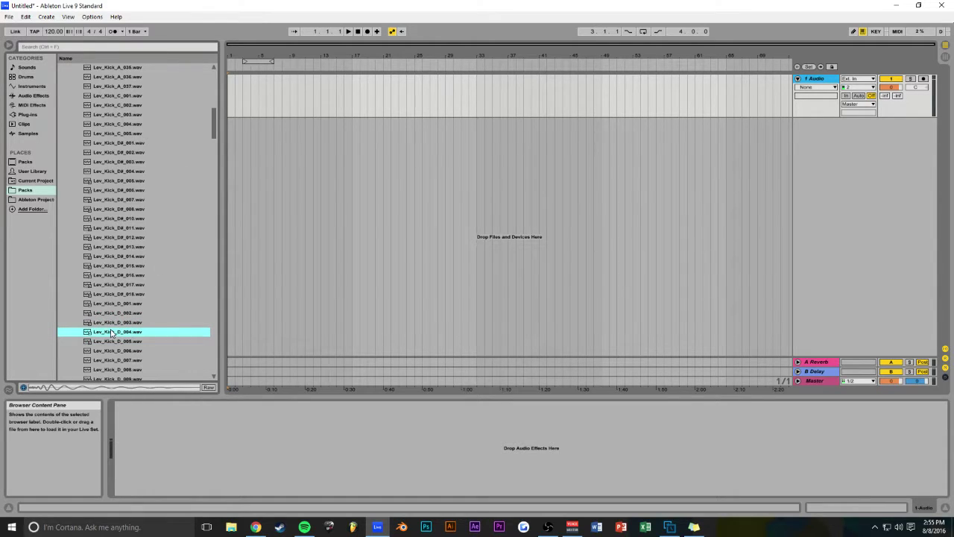
{"action": "key", "text": "Down"}
{"action": "key", "text": "Down"}
{"action": "key", "text": "Down"}
{"action": "key", "text": "Down"}
{"action": "key", "text": "Down"}
{"action": "key", "text": "Down"}
{"action": "key", "text": "Down"}
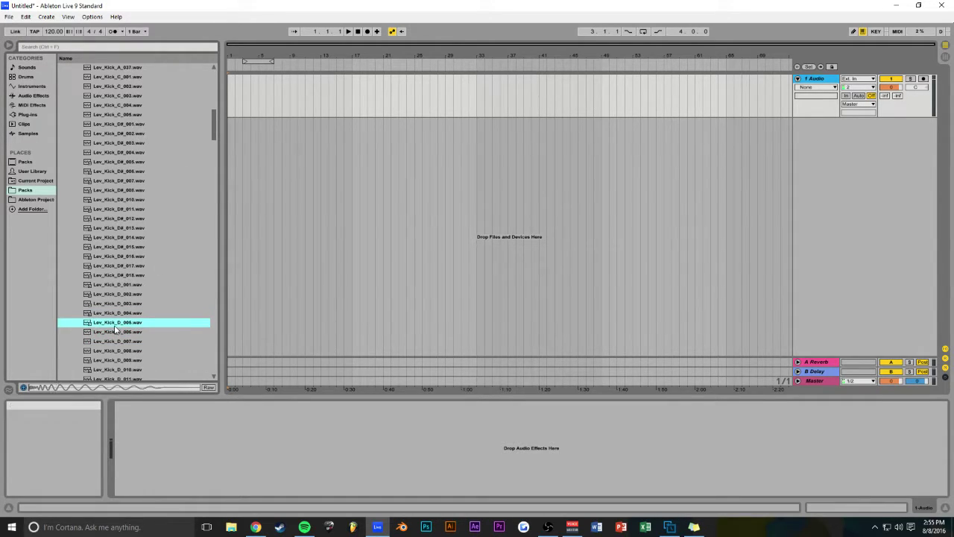
{"action": "key", "text": "Down"}
{"action": "key", "text": "Down"}
{"action": "key", "text": "Down"}
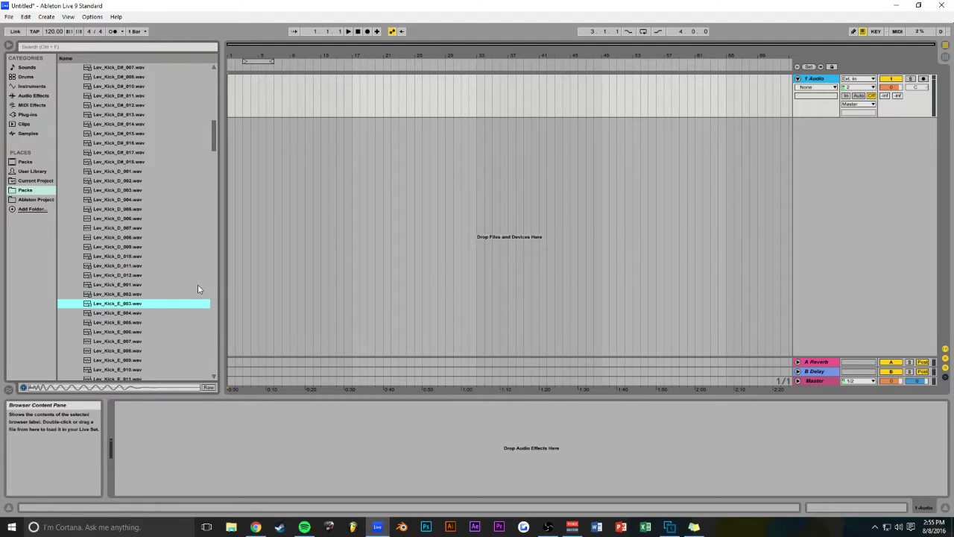
{"action": "key", "text": "Up"}
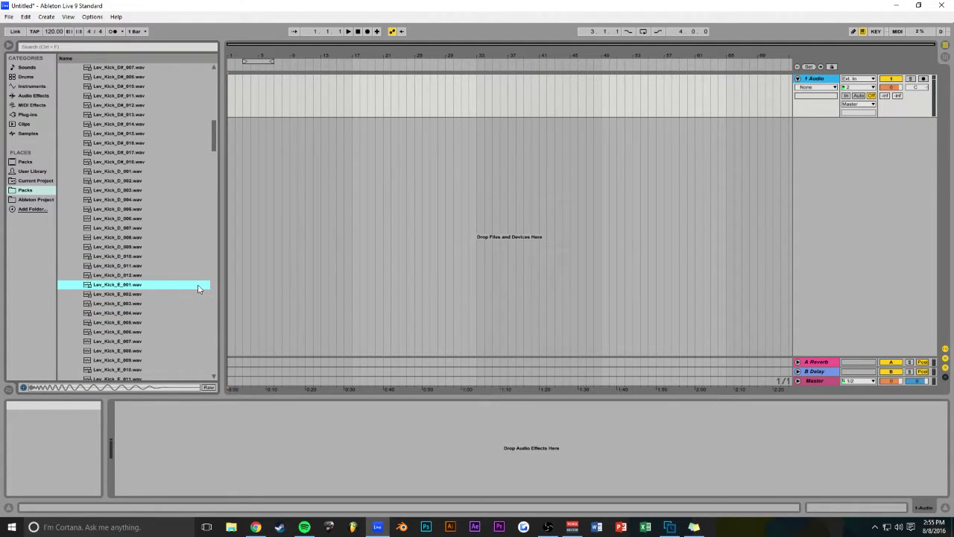
Step: Audition the E kick samples from Lev_Kick_E_008.wav to Lev_Kick_E_024.wav
{"action": "left_click", "coordinate": [120, 351]}
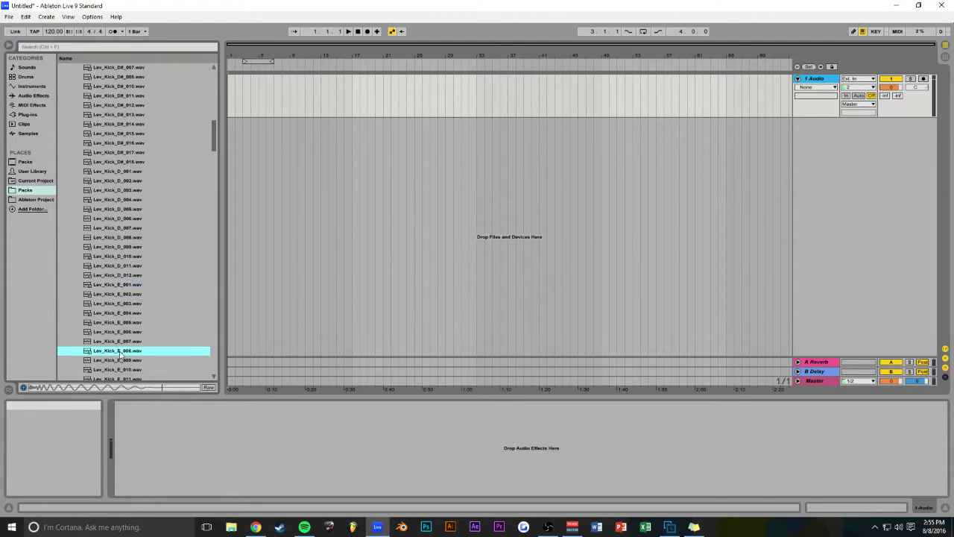
{"action": "key", "text": "Down"}
{"action": "key", "text": "Down"}
{"action": "key", "text": "Down"}
{"action": "key", "text": "Down"}
{"action": "key", "text": "Down"}
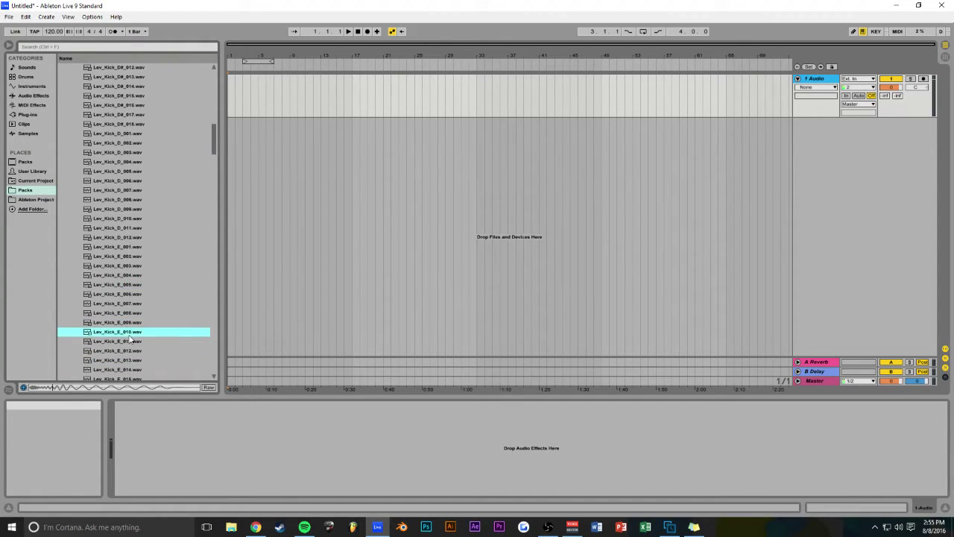
{"action": "key", "text": "Down"}
{"action": "key", "text": "Down"}
{"action": "key", "text": "Down"}
{"action": "key", "text": "Down"}
{"action": "key", "text": "Down"}
{"action": "key", "text": "Down"}
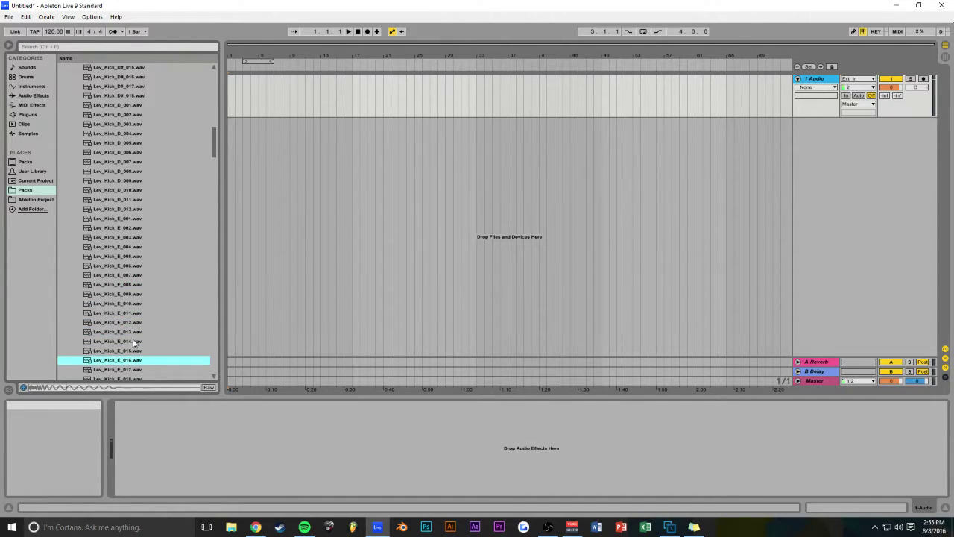
{"action": "key", "text": "Down"}
{"action": "key", "text": "Down"}
{"action": "key", "text": "Down"}
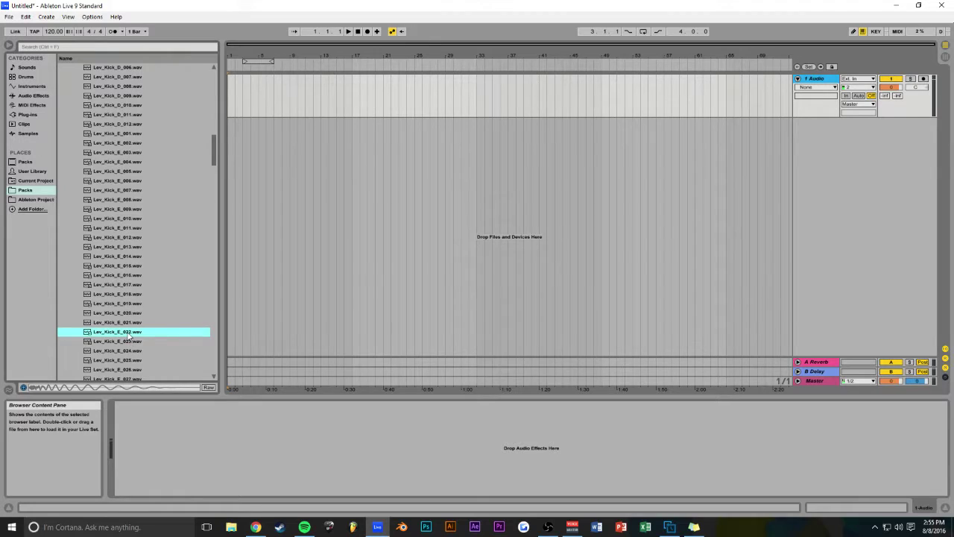
{"action": "key", "text": "Down"}
{"action": "key", "text": "Down"}
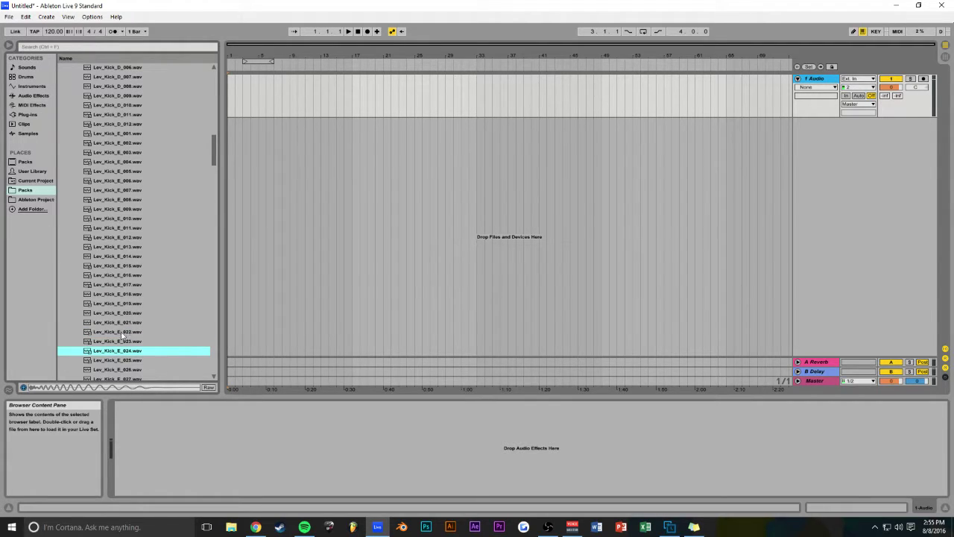
Step: Place the Lev_Kick_E_024 sample at the very start of the 1 Audio track
{"action": "left_click", "coordinate": [326, 134]}
{"action": "left_click_drag", "start_coordinate": [232, 92], "coordinate": [227, 91]}
{"action": "left_click_drag", "start_coordinate": [273, 45], "coordinate": [273, 97]}
{"action": "left_click_drag", "start_coordinate": [304, 45], "coordinate": [214, 45]}
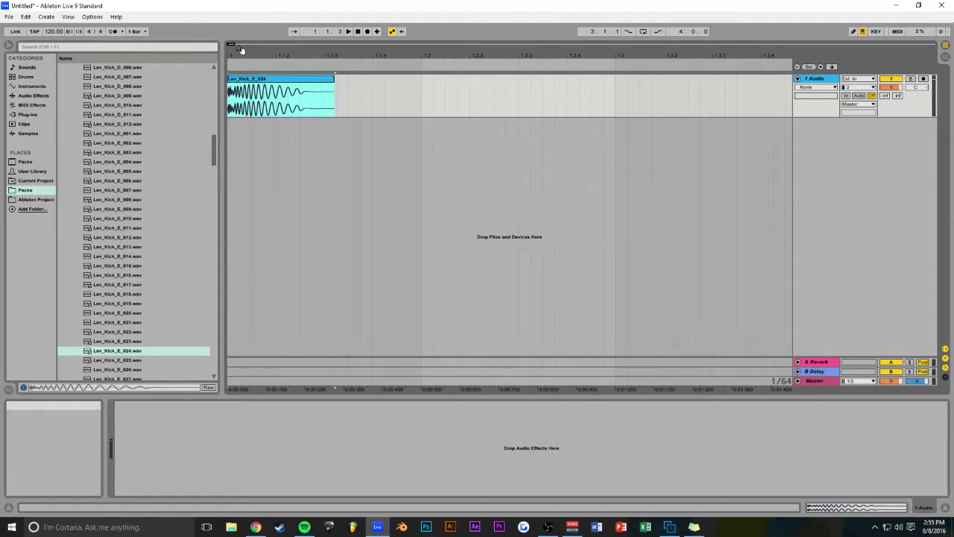
{"action": "mouse_move", "coordinate": [237, 46]}
{"action": "left_mouse_down"}
{"action": "mouse_move", "coordinate": [236, 57]}
{"action": "mouse_move", "coordinate": [240, 48]}
{"action": "left_mouse_up"}
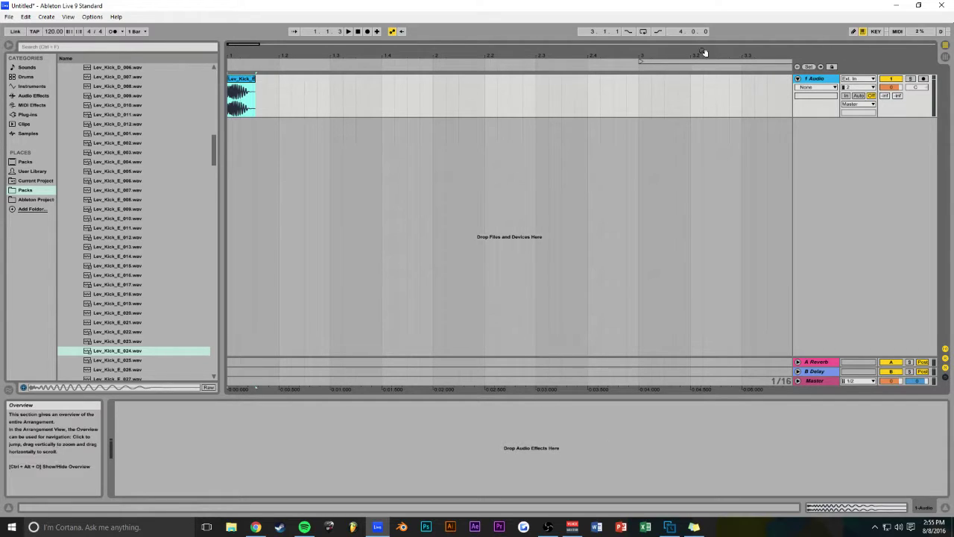
Step: Check the Zoom Display setting in the Look/Feel preferences and close the preferences
{"action": "left_click", "coordinate": [93, 17]}
{"action": "left_click", "coordinate": [105, 269]}
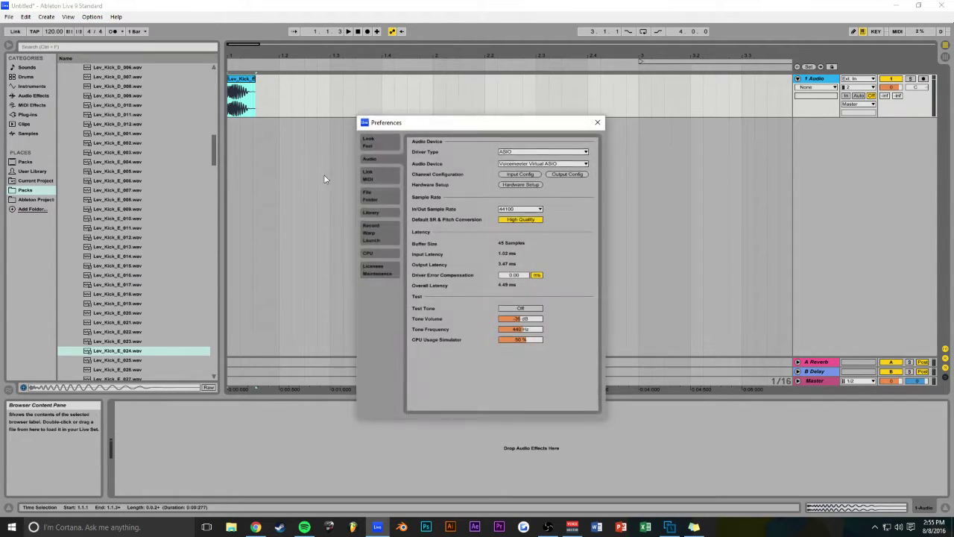
{"action": "left_click", "coordinate": [381, 149]}
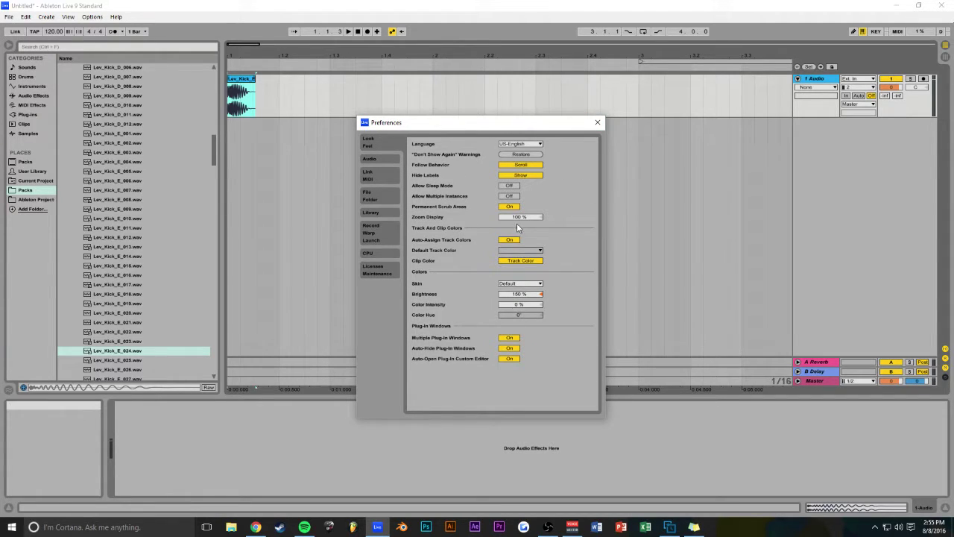
{"action": "left_click_drag", "start_coordinate": [518, 217], "coordinate": [518, 216]}
{"action": "left_click", "coordinate": [598, 123]}
Step: Trim the kick clip to end at 1.1.3 with a curved fade-out, and play it back
{"action": "left_click_drag", "start_coordinate": [256, 51], "coordinate": [246, 107]}
{"action": "key", "text": "space"}
{"action": "key", "text": "space"}
{"action": "key", "text": "space"}
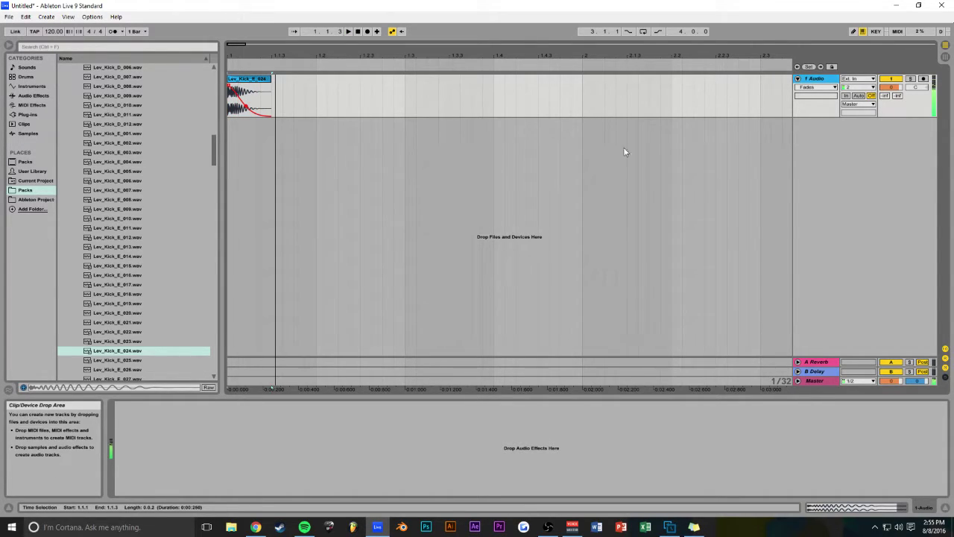
Step: Add a Utility effect to the Master track and set its gain to -6 dB
{"action": "left_click", "coordinate": [817, 382]}
{"action": "left_click", "coordinate": [29, 96]}
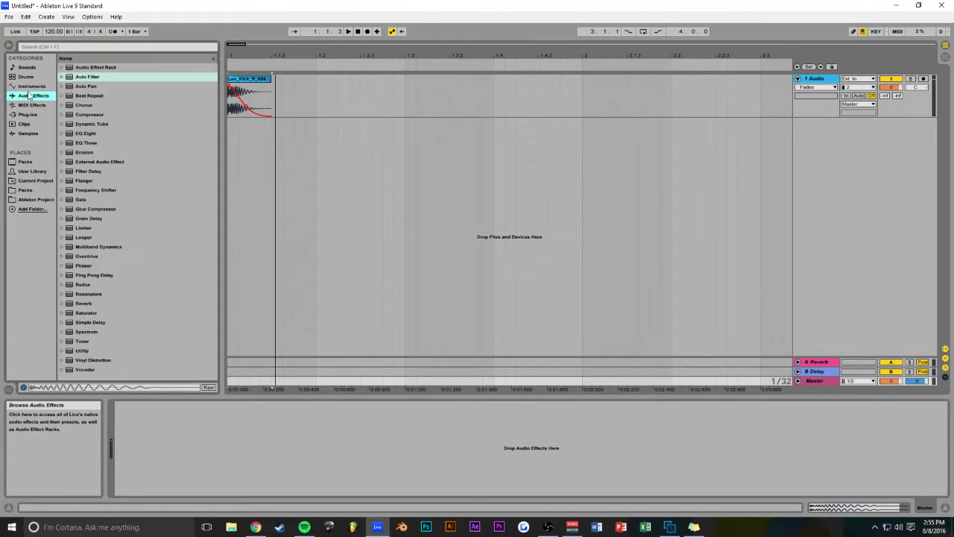
{"action": "left_click_drag", "start_coordinate": [84, 351], "coordinate": [165, 428]}
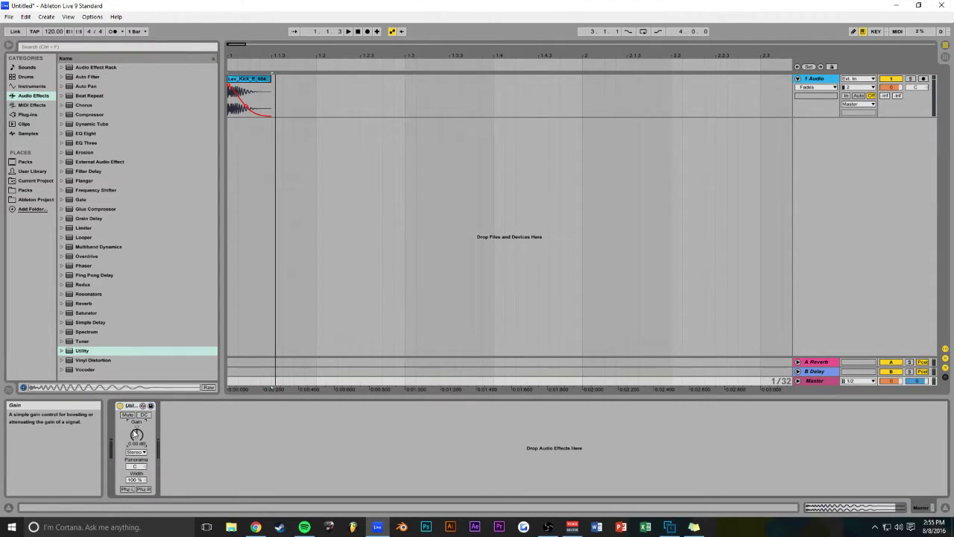
{"action": "type", "text": "-6"}
{"action": "key", "text": "Return"}
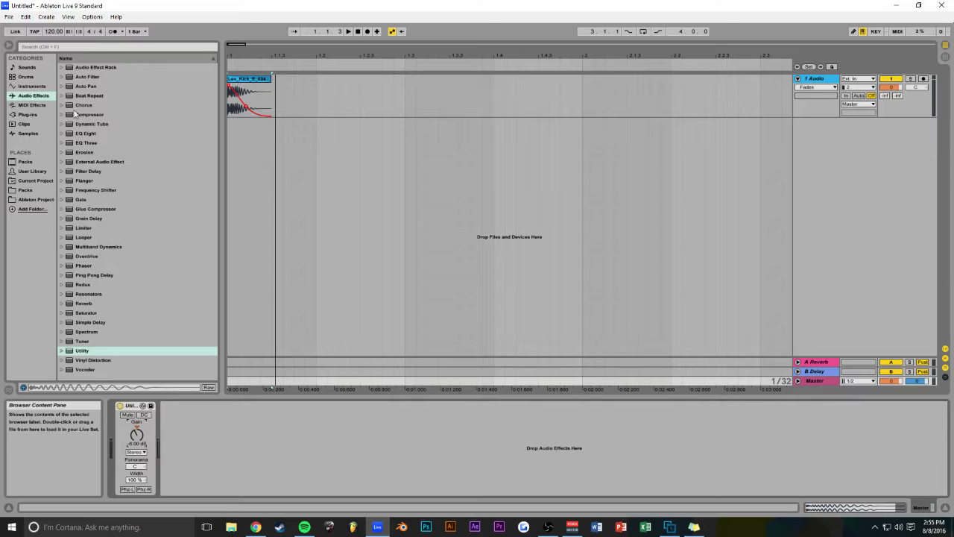
Step: Add the IL Maximus plug-in after the Utility on the Master track
{"action": "left_click", "coordinate": [27, 114]}
{"action": "left_click", "coordinate": [69, 67]}
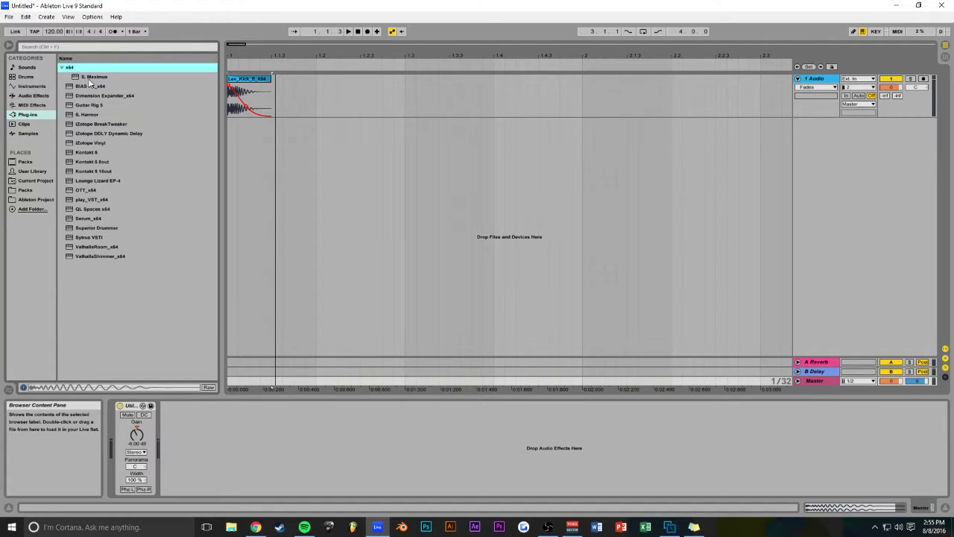
{"action": "left_click", "coordinate": [89, 77]}
{"action": "left_click_drag", "start_coordinate": [205, 421], "coordinate": [209, 432]}
Step: Play the kick while checking the audio levels in Open Broadcaster Software, and return to Ableton Live
{"action": "key", "text": "space"}
{"action": "left_click", "coordinate": [326, 33]}
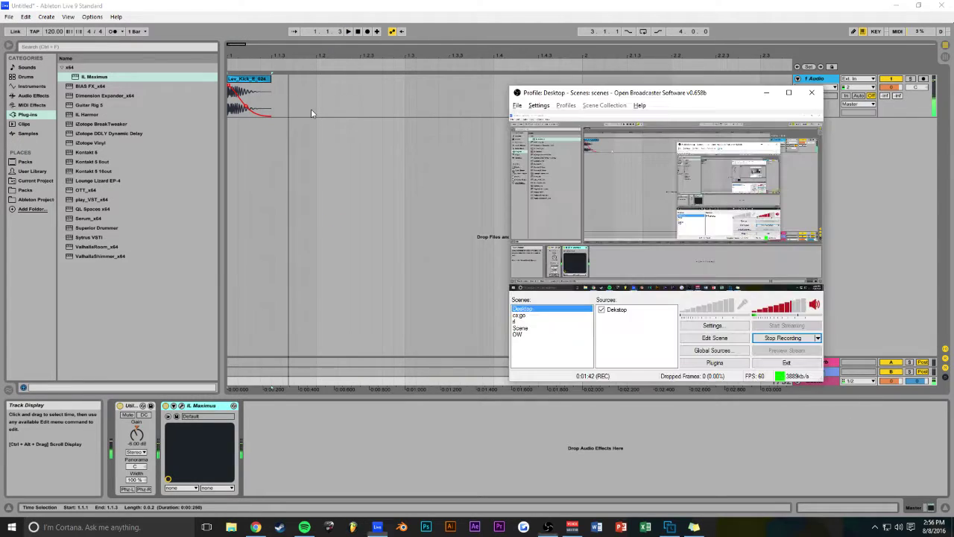
{"action": "key", "text": "alt+Tab"}
{"action": "key", "text": "alt+Tab"}
{"action": "key", "text": "alt+Tab"}
{"action": "key", "text": "space"}
Step: Select the kick clip, return to the Packs samples and collapse the Black Octopus - Leviathan folders
{"action": "left_click_drag", "start_coordinate": [243, 46], "coordinate": [243, 29]}
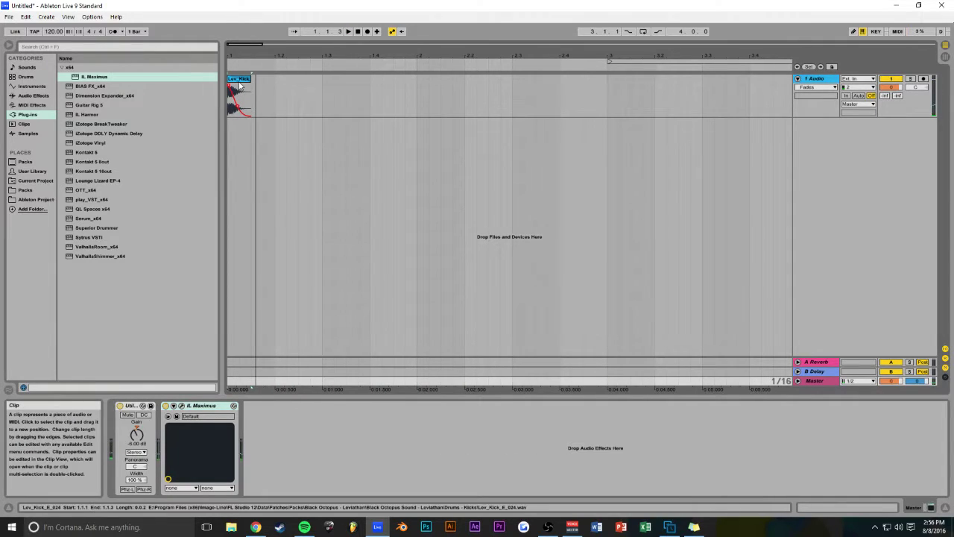
{"action": "left_click", "coordinate": [239, 85]}
{"action": "left_click", "coordinate": [31, 95]}
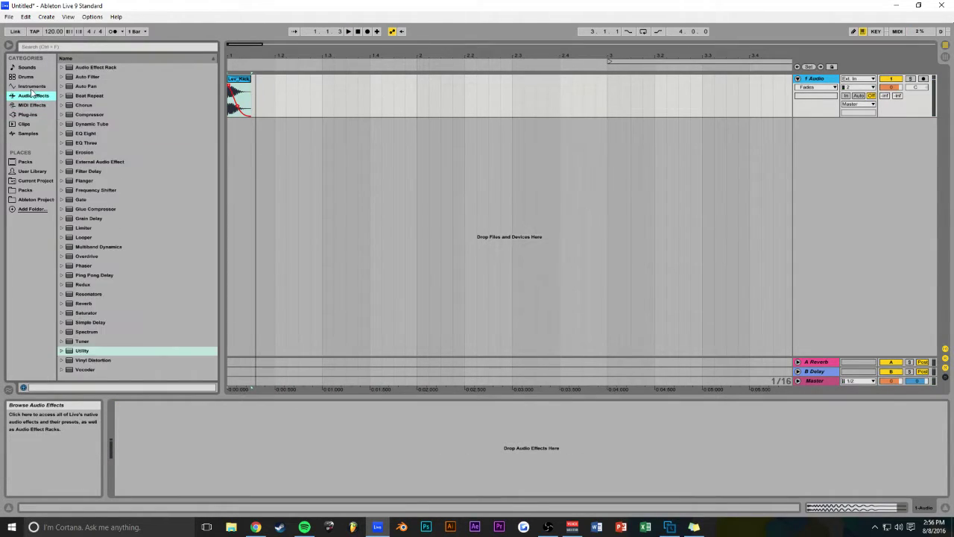
{"action": "left_click", "coordinate": [27, 199]}
{"action": "left_click", "coordinate": [27, 190]}
{"action": "scroll", "coordinate": [114, 182], "scroll_direction": "up", "scroll_amount": 3}
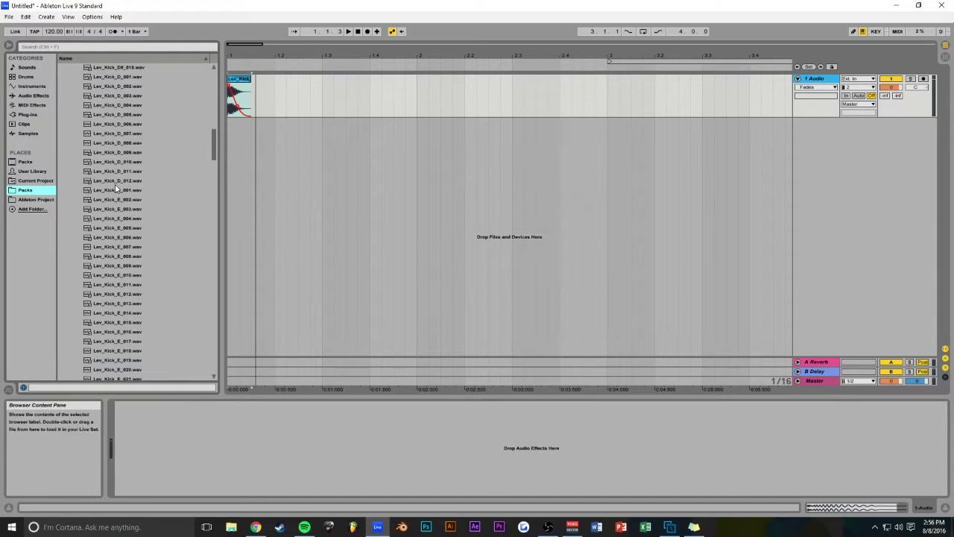
{"action": "left_click_drag", "start_coordinate": [214, 139], "coordinate": [212, 77]}
{"action": "left_click", "coordinate": [73, 133]}
{"action": "left_click", "coordinate": [68, 105]}
{"action": "left_click", "coordinate": [68, 96]}
Step: Open the packs folder inside 2. Splice Sounds, under Splice and Samples
{"action": "left_click", "coordinate": [62, 77]}
{"action": "left_click", "coordinate": [68, 86]}
{"action": "left_click", "coordinate": [74, 95]}
{"action": "left_click", "coordinate": [80, 105]}
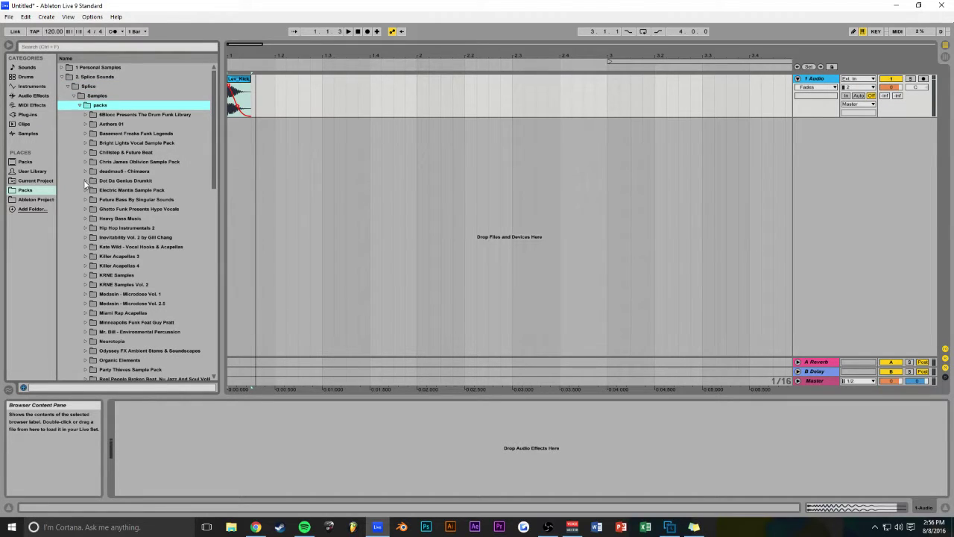
Step: Open the deadmau5 - Chimaera pack and audition its kick samples one after another, settling on mau5_kick_66_Em.wav
{"action": "scroll", "coordinate": [88, 198], "scroll_direction": "down", "scroll_amount": 1}
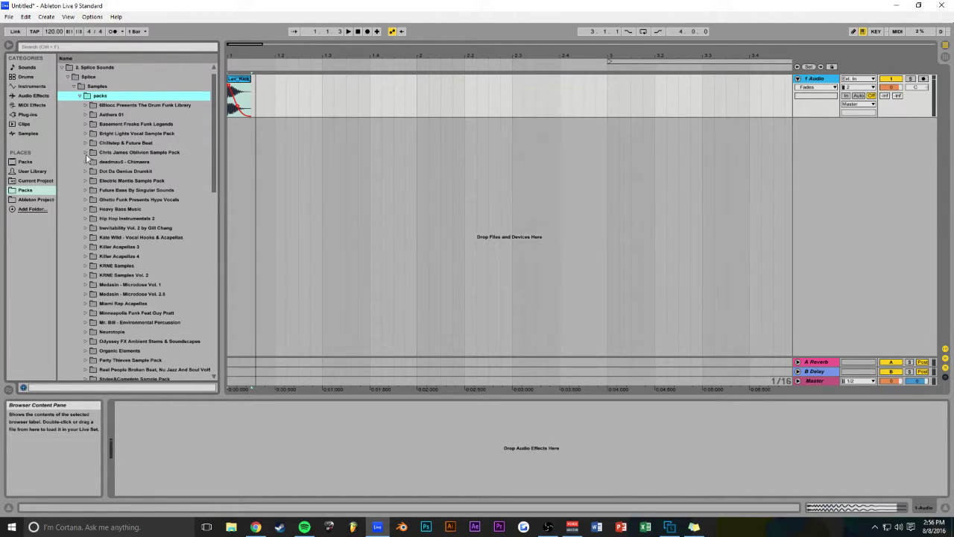
{"action": "left_click", "coordinate": [85, 161]}
{"action": "key", "text": "Down"}
{"action": "key", "text": "Down"}
{"action": "key", "text": "Down"}
{"action": "key", "text": "Down"}
{"action": "key", "text": "Down"}
{"action": "key", "text": "Down"}
{"action": "key", "text": "Down"}
{"action": "key", "text": "Down"}
{"action": "key", "text": "Down"}
{"action": "key", "text": "Down"}
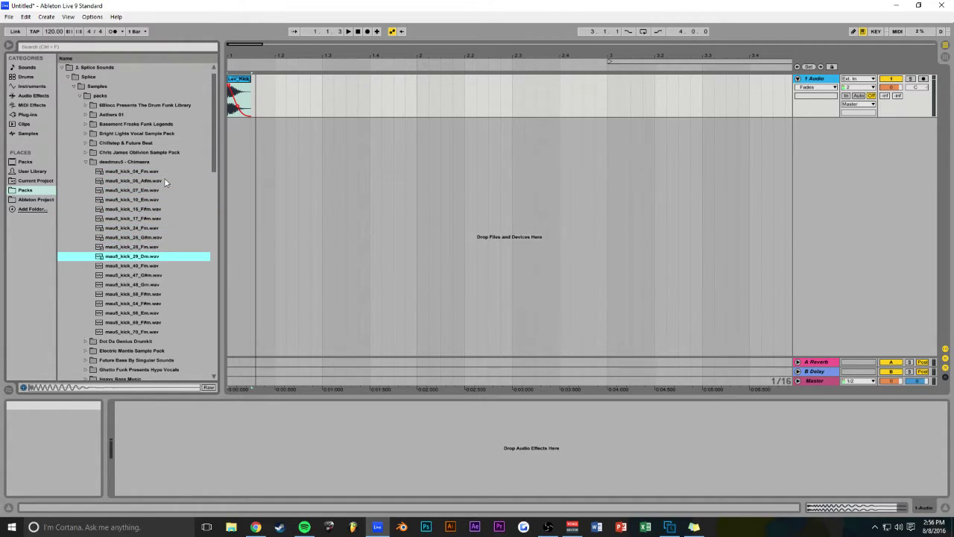
{"action": "key", "text": "Down"}
{"action": "key", "text": "Down"}
{"action": "key", "text": "Down"}
{"action": "key", "text": "Down"}
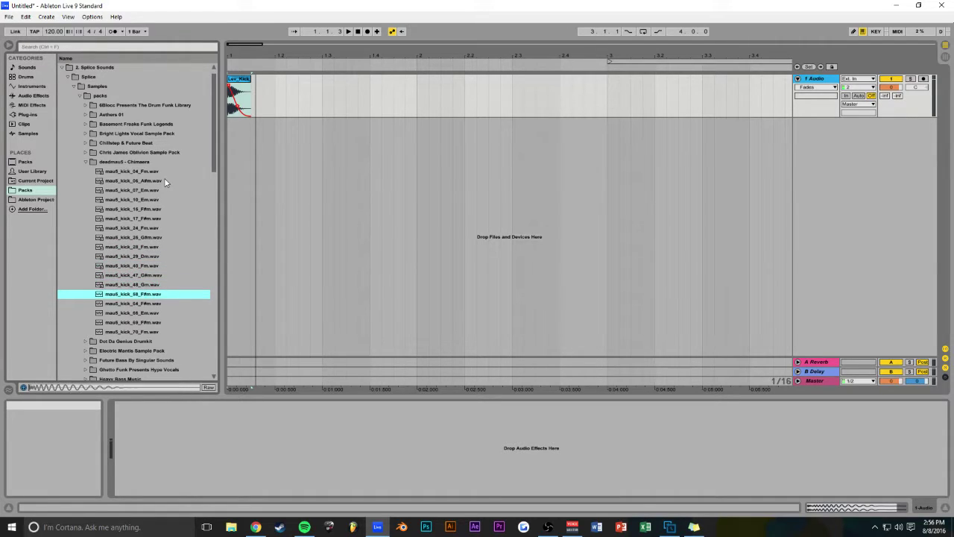
{"action": "key", "text": "Down"}
{"action": "key", "text": "Up"}
{"action": "key", "text": "Down"}
{"action": "key", "text": "Down"}
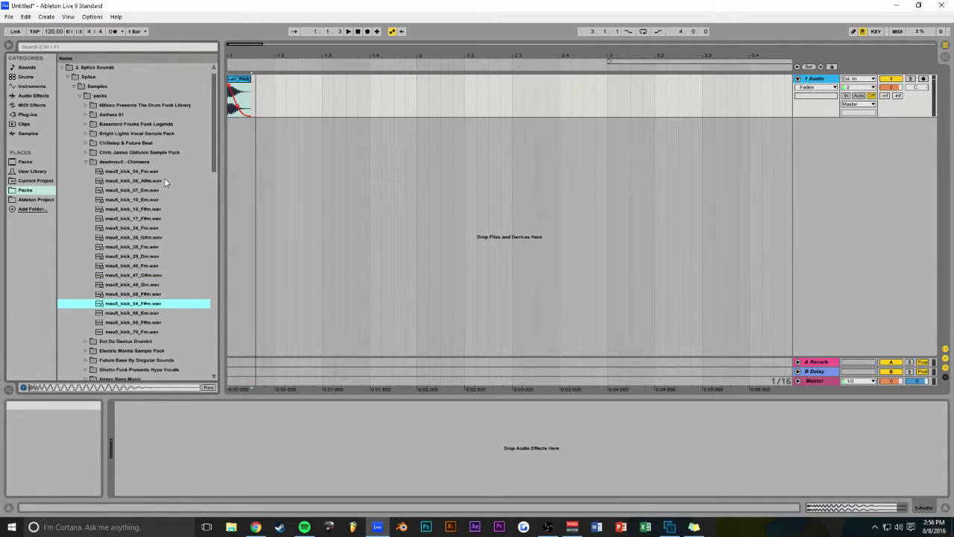
{"action": "key", "text": "Down"}
{"action": "key", "text": "Up"}
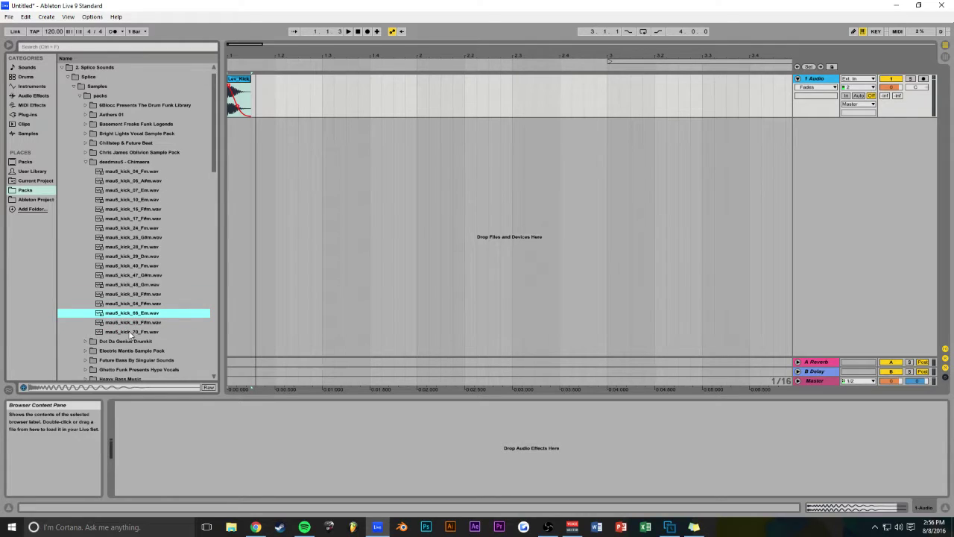
Step: Replace the kick clip on 1 Audio with mau5_kick_66_Em.wav at 1.1.1 and play it
{"action": "left_click", "coordinate": [239, 95]}
{"action": "key", "text": "Delete"}
{"action": "left_click_drag", "start_coordinate": [149, 307], "coordinate": [231, 90]}
{"action": "key", "text": "space"}
{"action": "key", "text": "space"}
{"action": "key", "text": "space"}
{"action": "key", "text": "space"}
Step: Add a fade-out over the new kick clip on 1 Audio and play it back
{"action": "left_click_drag", "start_coordinate": [264, 91], "coordinate": [230, 85]}
{"action": "key", "text": "space"}
{"action": "key", "text": "space"}
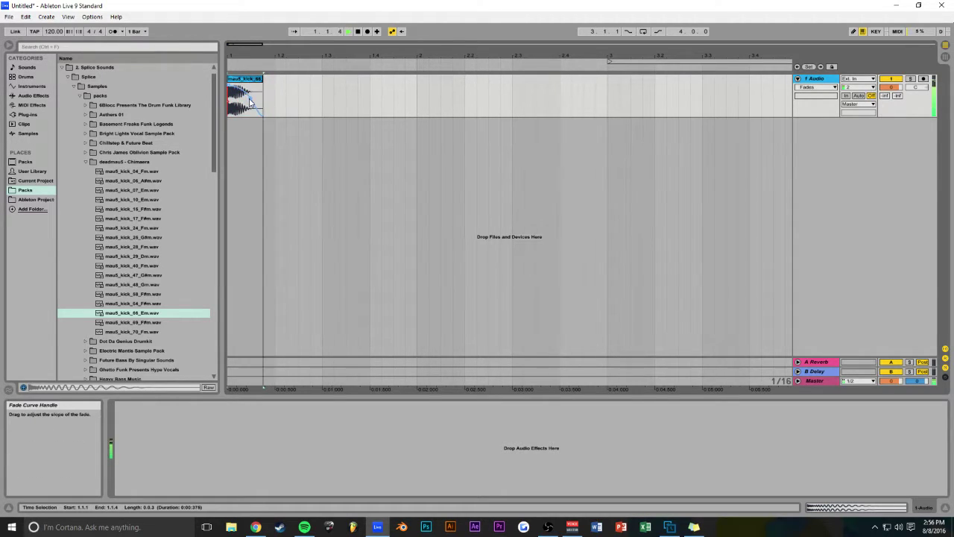
{"action": "key", "text": "space"}
{"action": "key", "text": "space"}
{"action": "key", "text": "space"}
Step: Collapse the deadmau5 - Chimaera folder and look through the Chris James Oblivion Sample Pack folders
{"action": "left_click", "coordinate": [86, 162]}
{"action": "left_click", "coordinate": [86, 152]}
{"action": "left_click", "coordinate": [92, 163]}
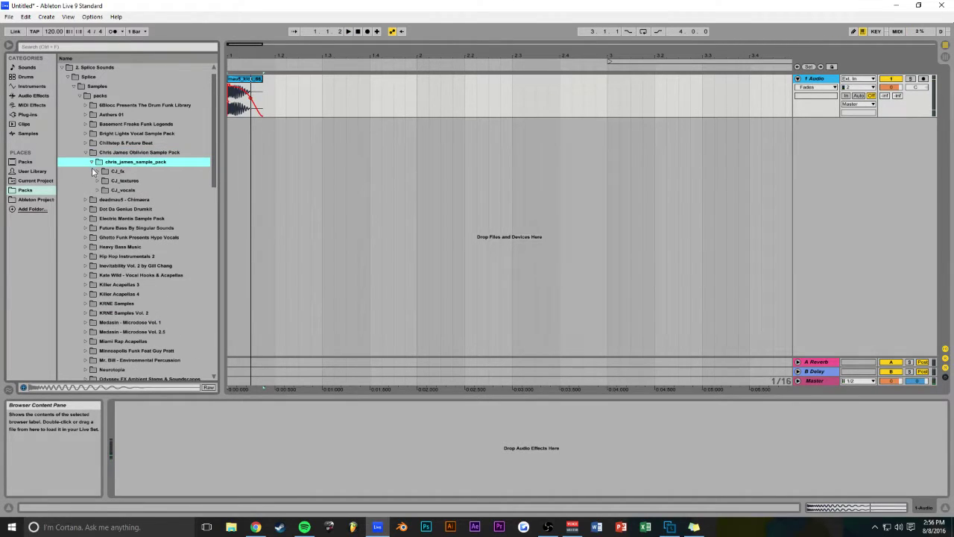
{"action": "left_click", "coordinate": [86, 153]}
Step: Place MM_snare_clap_1.wav from Medasin - Microdose Vol. 2.5, MM_drums, MM_snares_and_claps, on a new audio track at 1.3
{"action": "scroll", "coordinate": [85, 179], "scroll_direction": "down", "scroll_amount": 3}
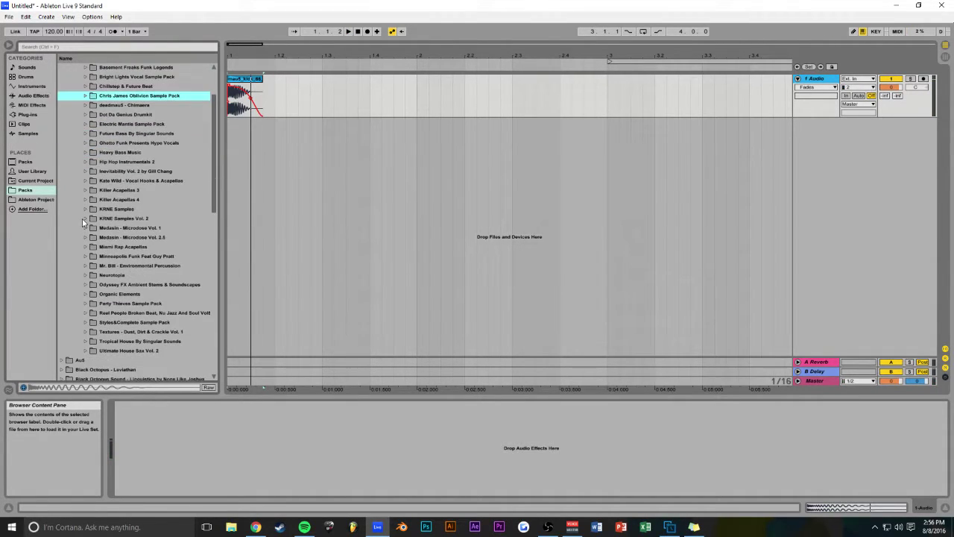
{"action": "left_click", "coordinate": [85, 237]}
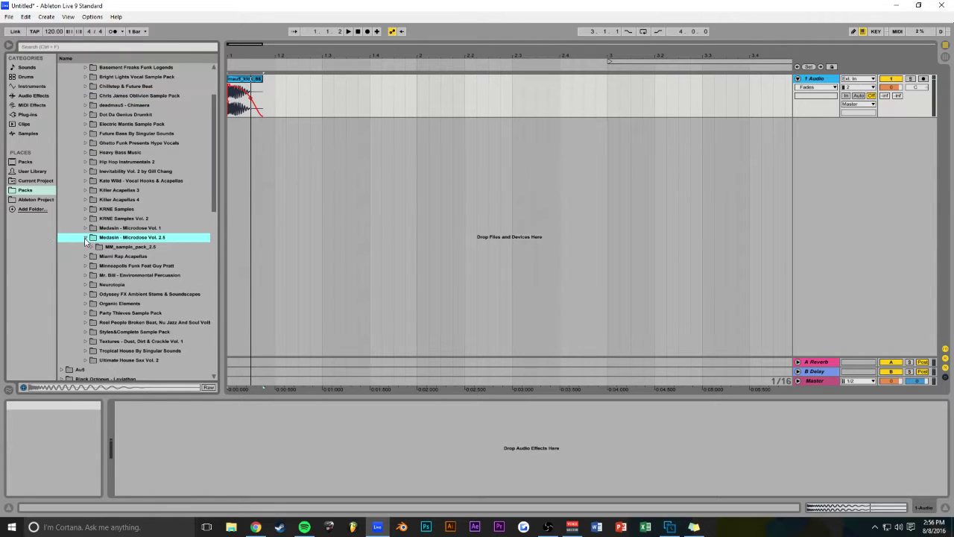
{"action": "left_click", "coordinate": [95, 248]}
{"action": "left_click", "coordinate": [98, 266]}
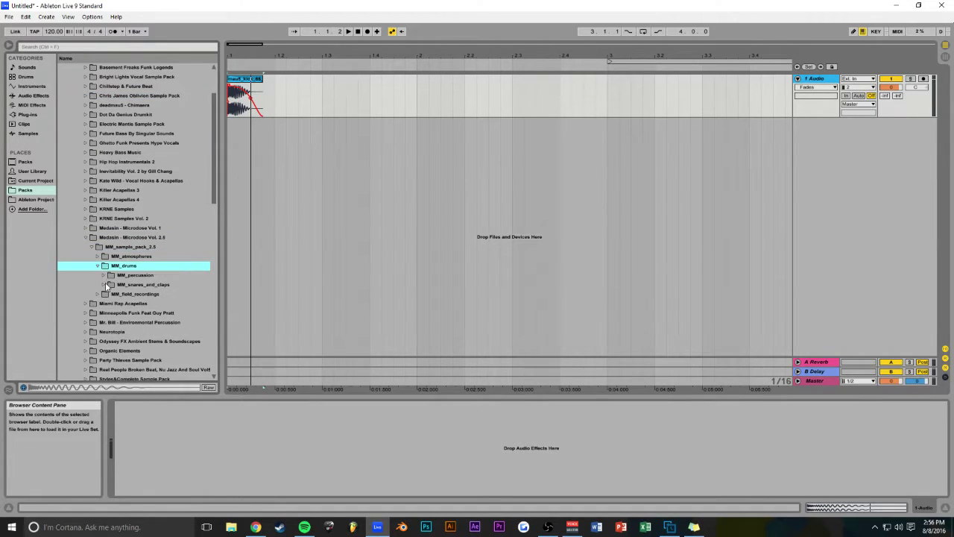
{"action": "left_click", "coordinate": [104, 285]}
{"action": "left_click", "coordinate": [136, 295]}
{"action": "mouse_move", "coordinate": [137, 297]}
{"action": "left_mouse_down"}
{"action": "mouse_move", "coordinate": [300, 153]}
{"action": "mouse_move", "coordinate": [281, 131]}
{"action": "mouse_move", "coordinate": [327, 129]}
{"action": "left_mouse_up"}
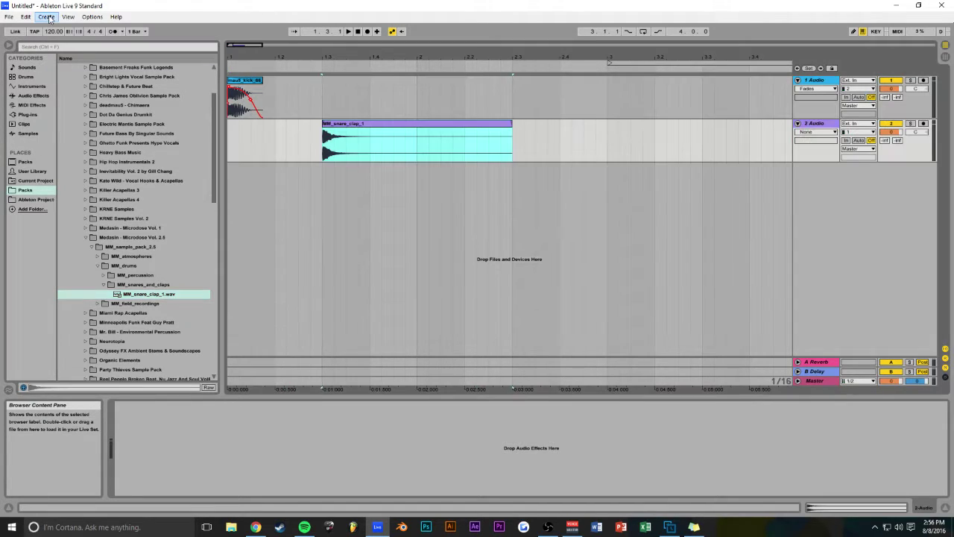
Step: Set the tempo to 130 BPM and play the kick and snare from the start
{"action": "key", "text": "Return"}
{"action": "key", "text": "space"}
{"action": "key", "text": "space"}
{"action": "left_click", "coordinate": [233, 140]}
{"action": "key", "text": "space"}
{"action": "key", "text": "space"}
Step: Shorten the MM_snare_clap_1 clip to end at bar 2, shape its curved fade-out and play it
{"action": "left_click_drag", "start_coordinate": [512, 131], "coordinate": [349, 153]}
{"action": "key", "text": "space"}
{"action": "key", "text": "space"}
{"action": "key", "text": "space"}
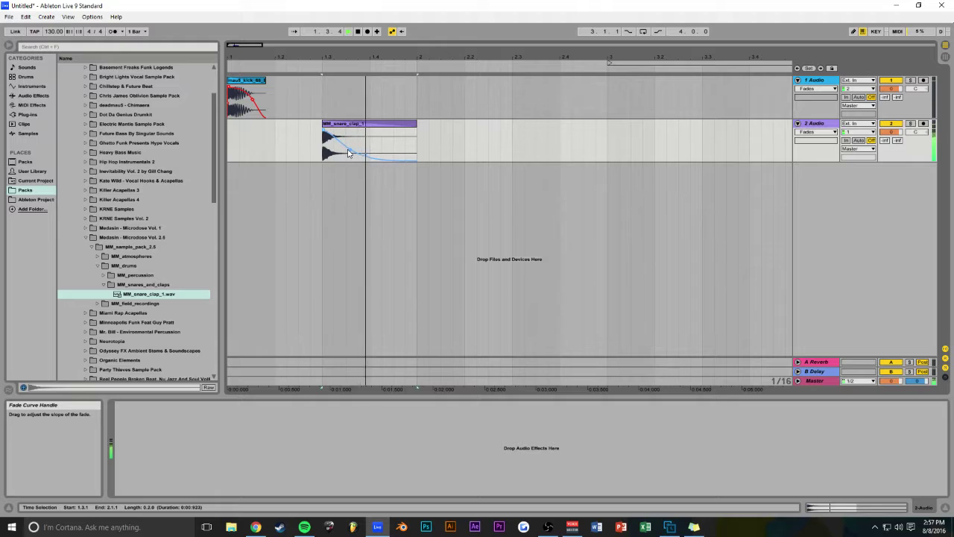
{"action": "key", "text": "space"}
{"action": "key", "text": "space"}
Step: Duplicate the snare clap clip to 2.2.3 and play the pattern with the metronome on
{"action": "left_click", "coordinate": [387, 126]}
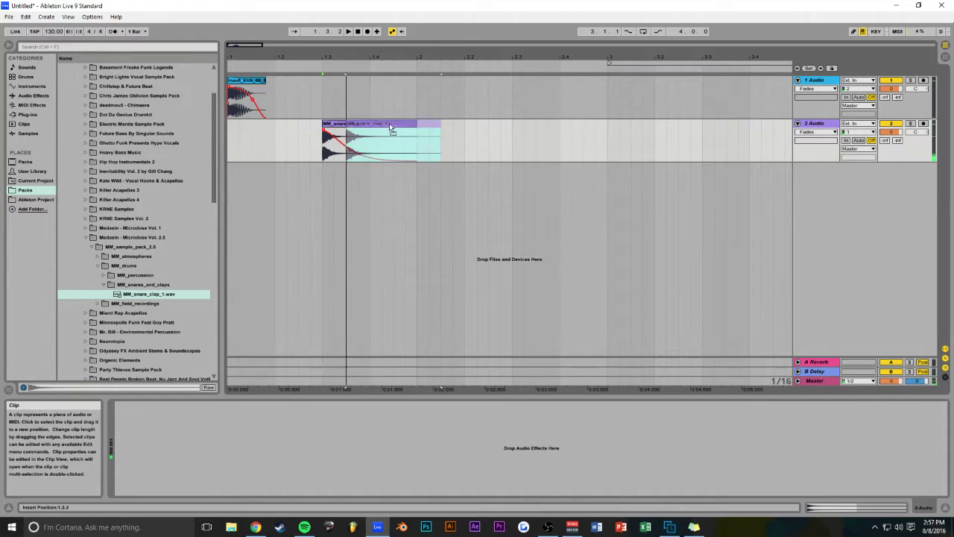
{"action": "key", "text": "ctrl+d"}
{"action": "left_click_drag", "start_coordinate": [425, 130], "coordinate": [513, 129]}
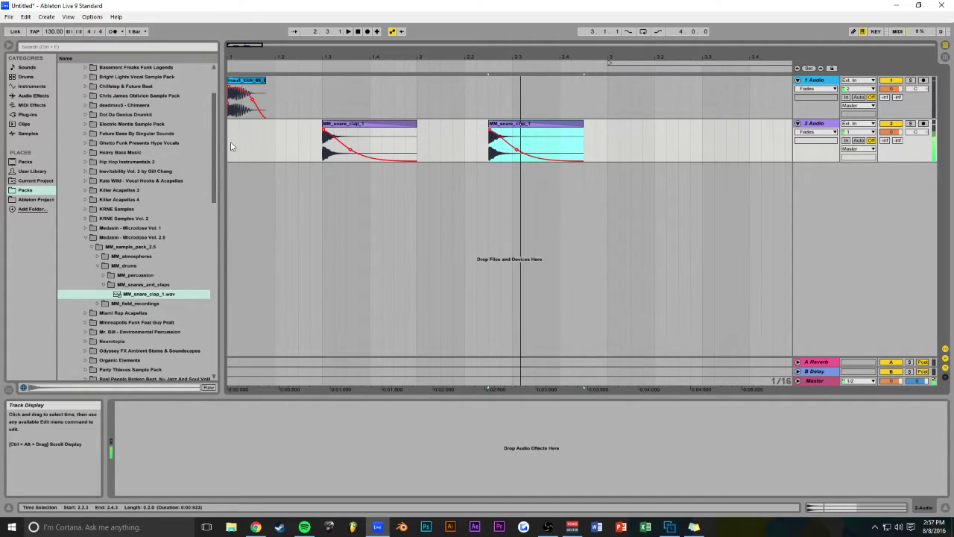
{"action": "left_click", "coordinate": [240, 83]}
{"action": "key", "text": "space"}
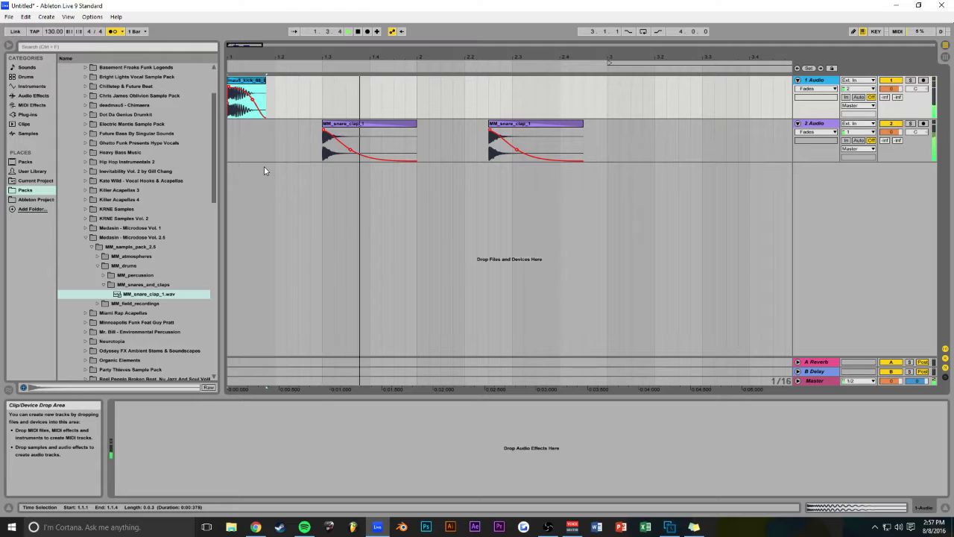
{"action": "key", "text": "space"}
Step: Copy the kick clip to 2.1.1 and play the pattern from the start
{"action": "left_click_drag", "start_coordinate": [245, 85], "coordinate": [435, 85]}
{"action": "key", "text": "space"}
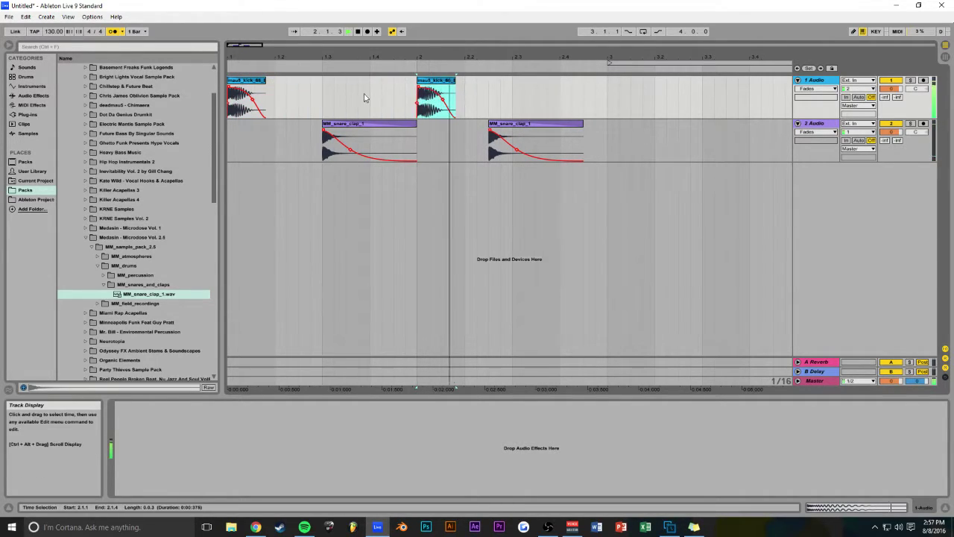
{"action": "key", "text": "space"}
{"action": "left_click", "coordinate": [230, 143]}
{"action": "key", "text": "space"}
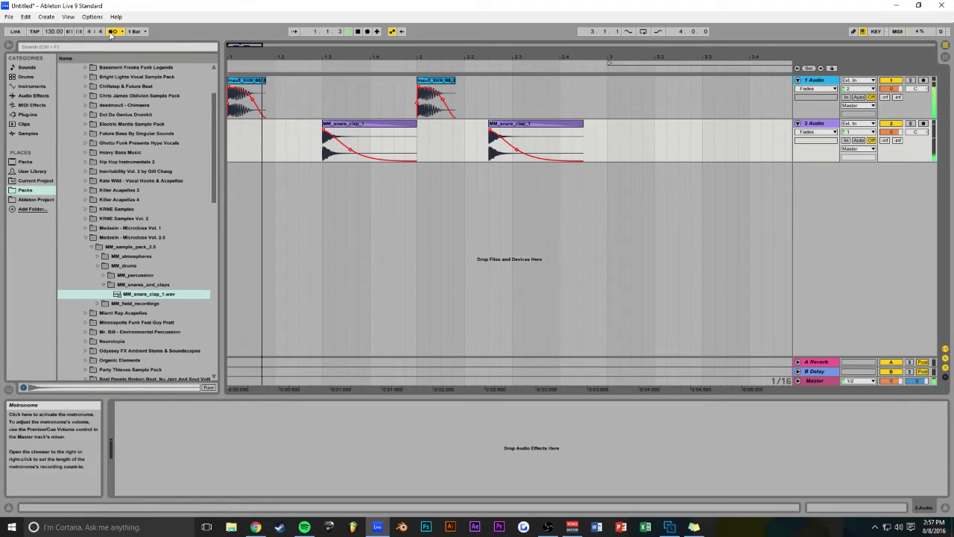
{"action": "key", "text": "space"}
{"action": "key", "text": "space"}
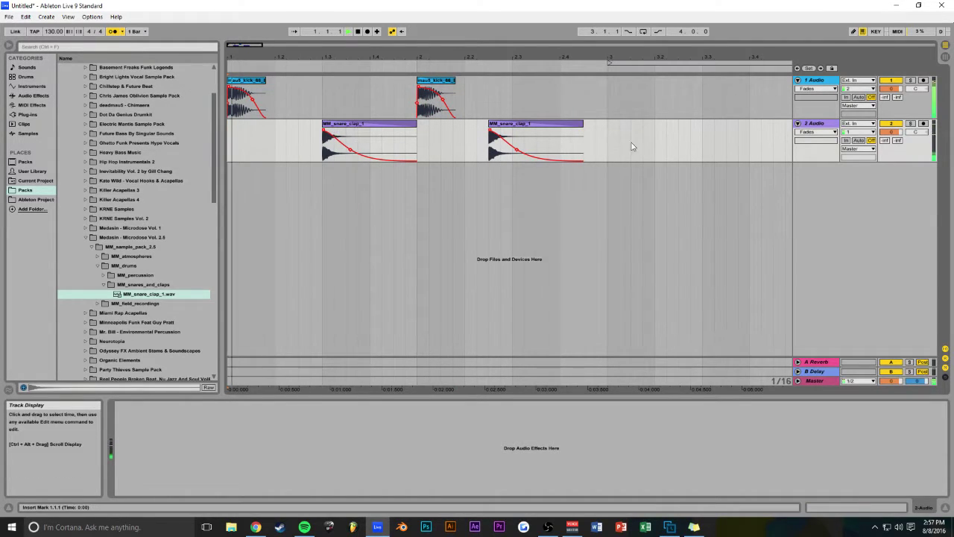
Step: Collapse Medasin - Microdose Vol. 2.5 and audition the Claps___Snares samples in Medasin - Microdose Vol. 1
{"action": "left_click", "coordinate": [98, 266]}
{"action": "left_click", "coordinate": [92, 247]}
{"action": "left_click", "coordinate": [86, 238]}
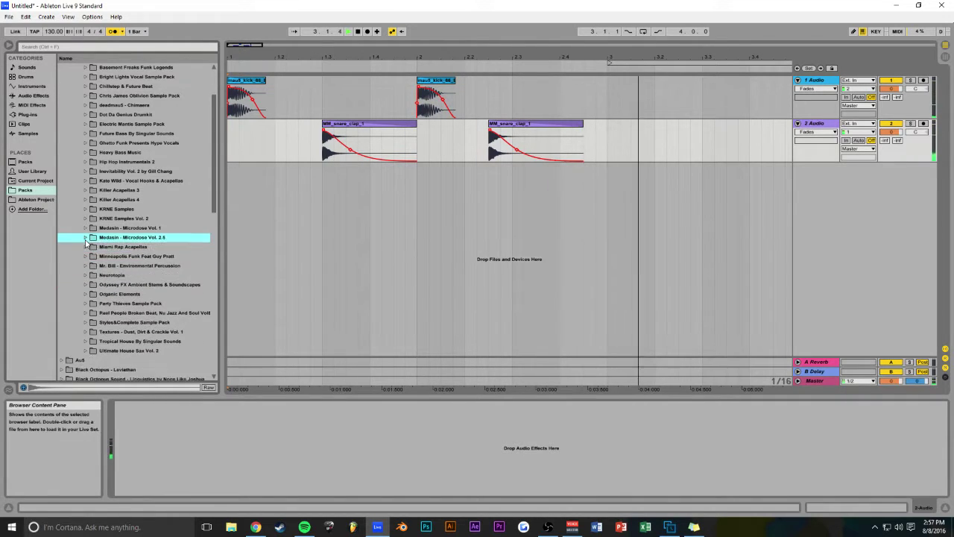
{"action": "left_click", "coordinate": [85, 229]}
{"action": "left_click", "coordinate": [91, 237]}
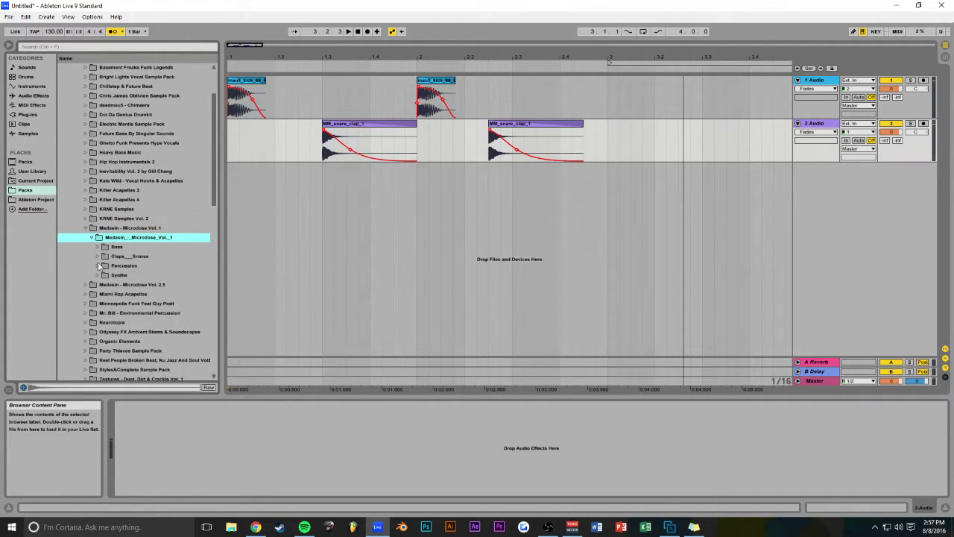
{"action": "left_click", "coordinate": [97, 256]}
{"action": "left_click", "coordinate": [128, 266]}
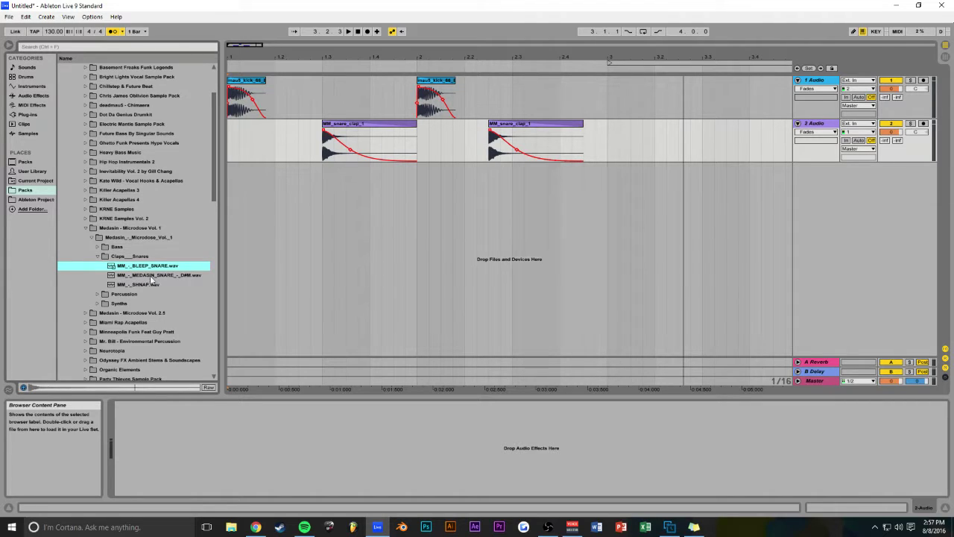
{"action": "left_click", "coordinate": [146, 285]}
{"action": "left_click", "coordinate": [144, 276]}
{"action": "left_click", "coordinate": [145, 285]}
{"action": "left_click", "coordinate": [144, 276]}
Step: Layer half-bar MM_-_MEDASIN_SNARE_-_D#M clips under both snare claps on a new audio track and play the pattern
{"action": "left_click_drag", "start_coordinate": [144, 276], "coordinate": [326, 180]}
{"action": "left_click_drag", "start_coordinate": [510, 168], "coordinate": [553, 175]}
{"action": "key", "text": "space"}
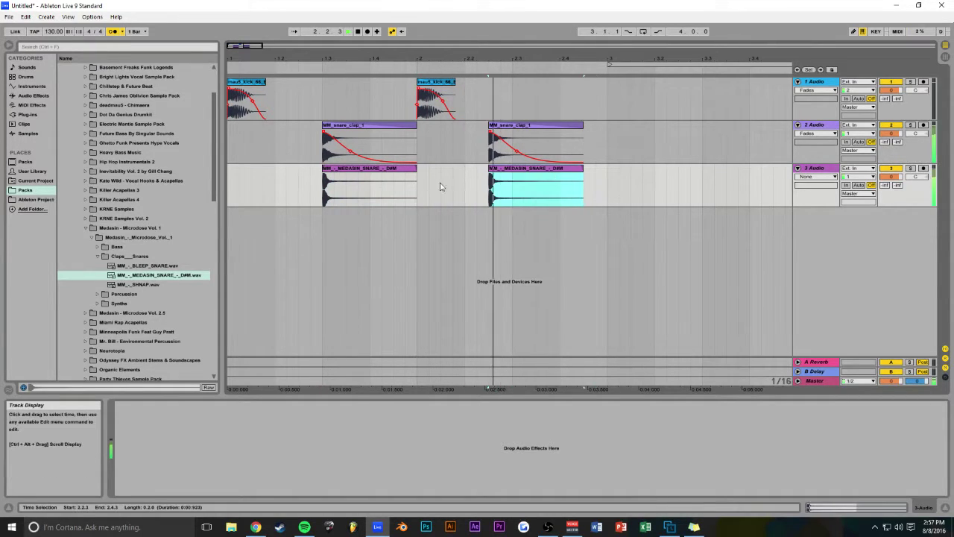
{"action": "left_click", "coordinate": [232, 192]}
{"action": "key", "text": "space"}
{"action": "key", "text": "space"}
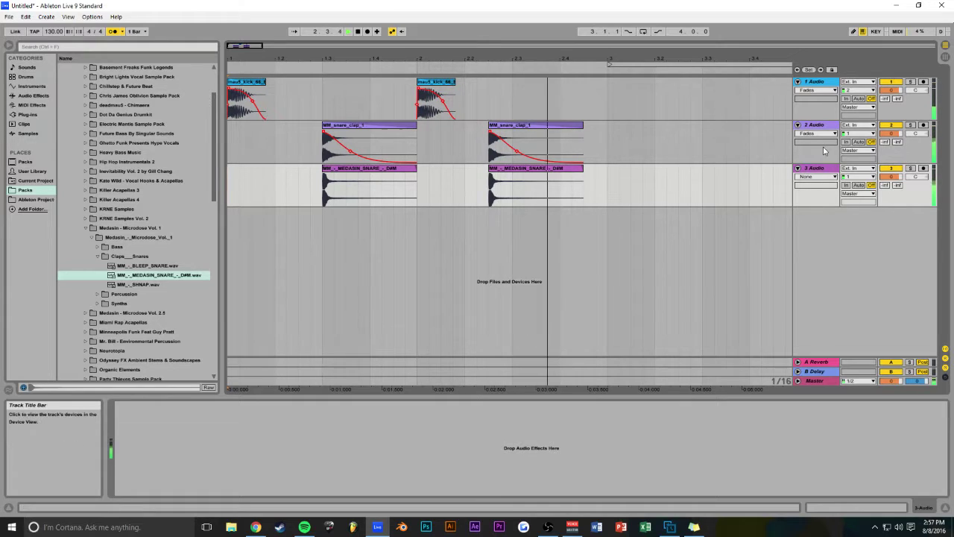
Step: Set the volumes of 1 Audio, 2 Audio and 3 Audio to -6.0 dB and turn off the metronome
{"action": "left_click", "coordinate": [894, 89]}
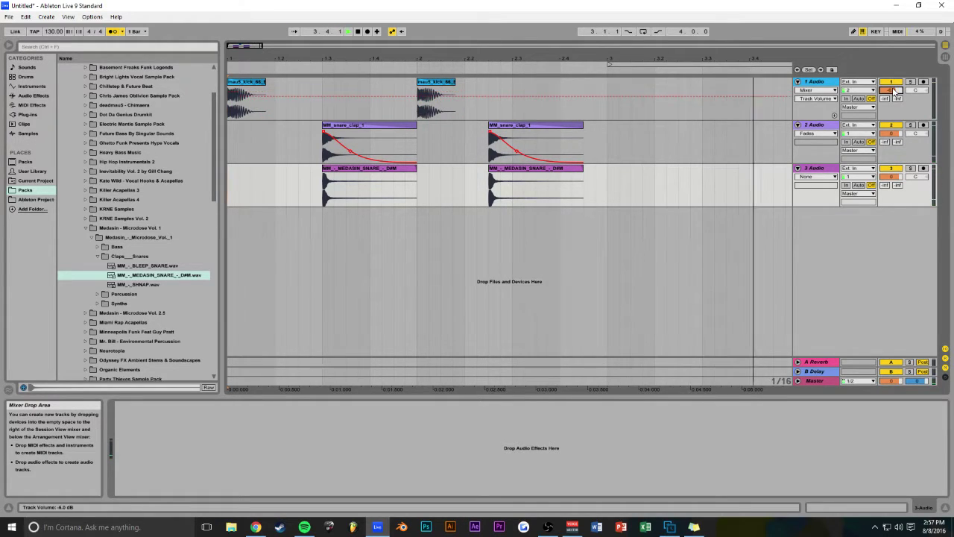
{"action": "left_click", "coordinate": [893, 132]}
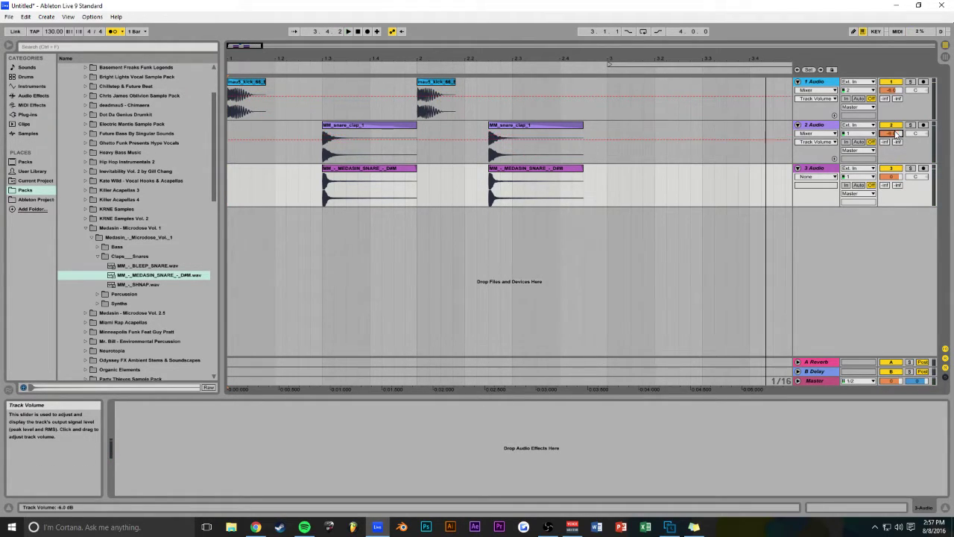
{"action": "left_click", "coordinate": [890, 177]}
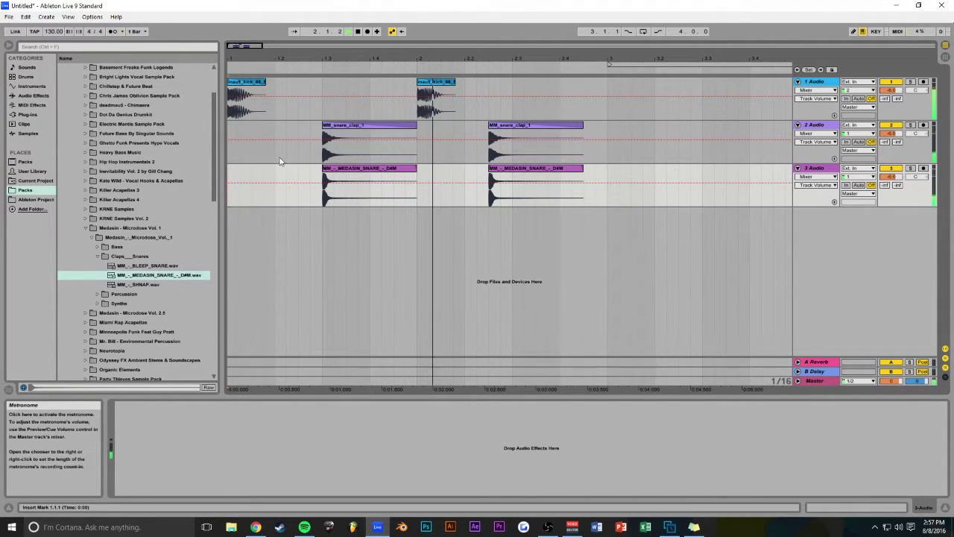
{"action": "key", "text": "space"}
Step: Move the four-bar loop to start at 1.1.1, enable looping and play the arrangement
{"action": "left_click_drag", "start_coordinate": [618, 66], "coordinate": [228, 71]}
{"action": "left_click", "coordinate": [643, 34]}
{"action": "key", "text": "space"}
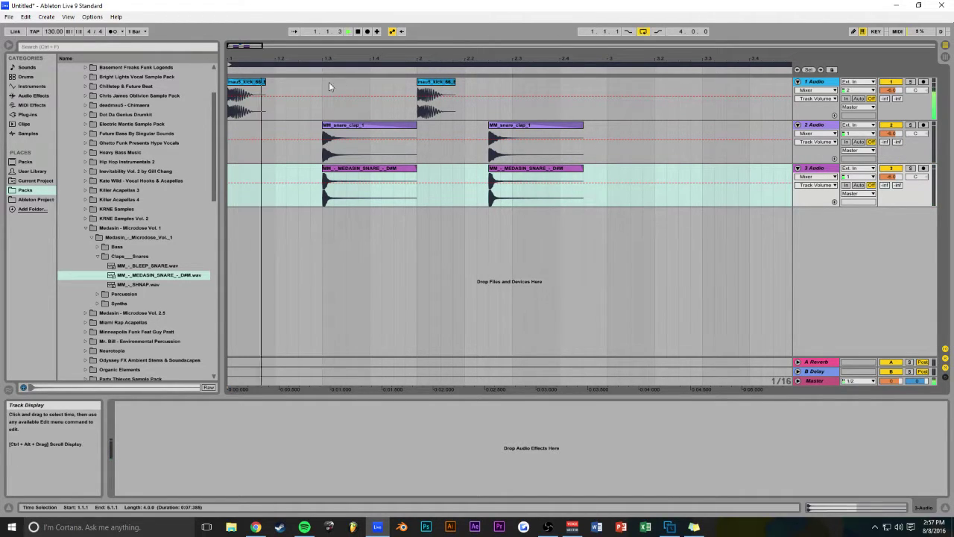
{"action": "left_click_drag", "start_coordinate": [255, 47], "coordinate": [256, 29]}
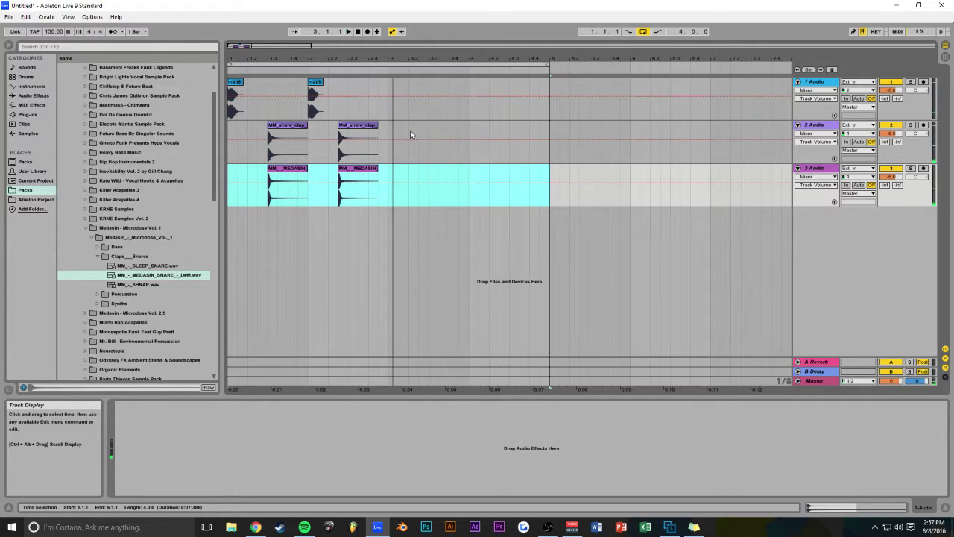
{"action": "key", "text": "space"}
{"action": "left_click_drag", "start_coordinate": [311, 47], "coordinate": [285, 47]}
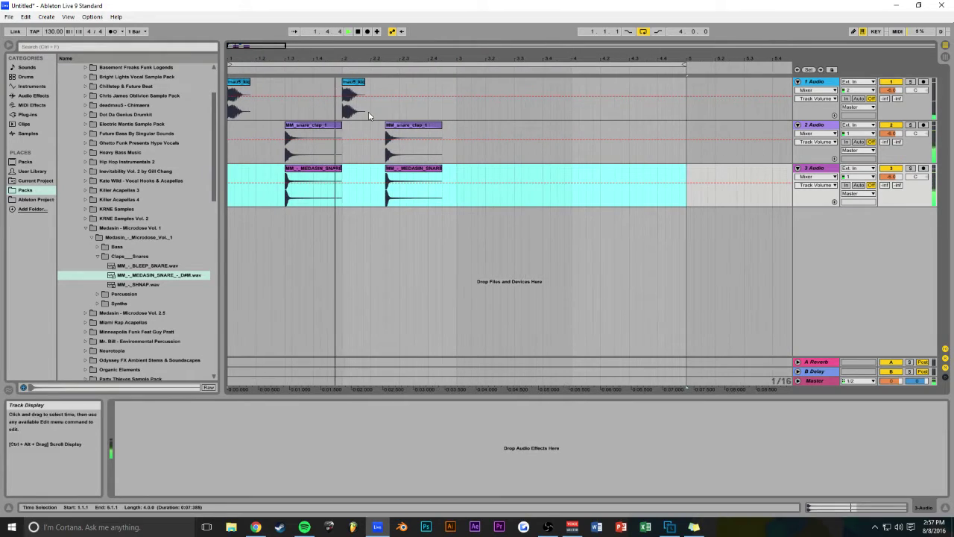
Step: Add an EQ Eight to the kick track, 1 Audio
{"action": "left_click", "coordinate": [354, 82]}
{"action": "key", "text": "space"}
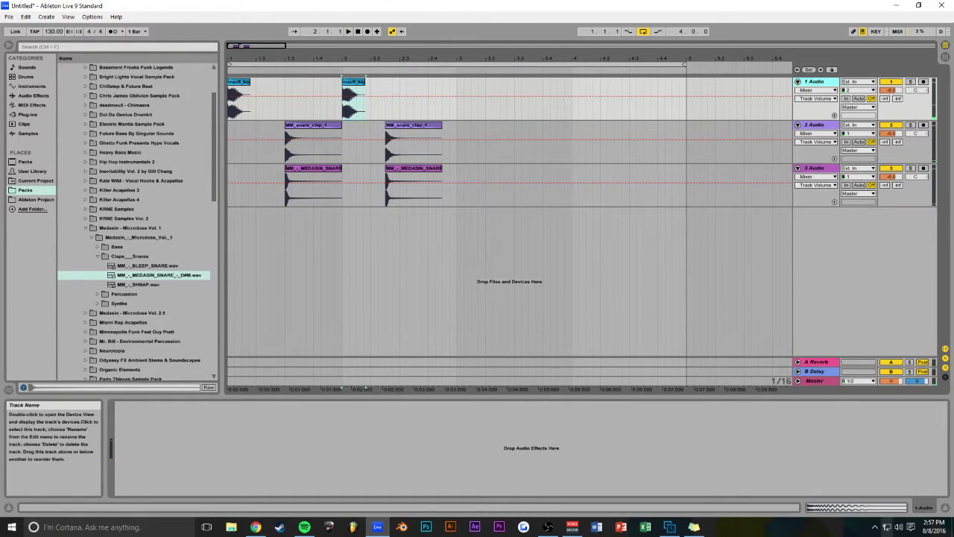
{"action": "left_click", "coordinate": [30, 95]}
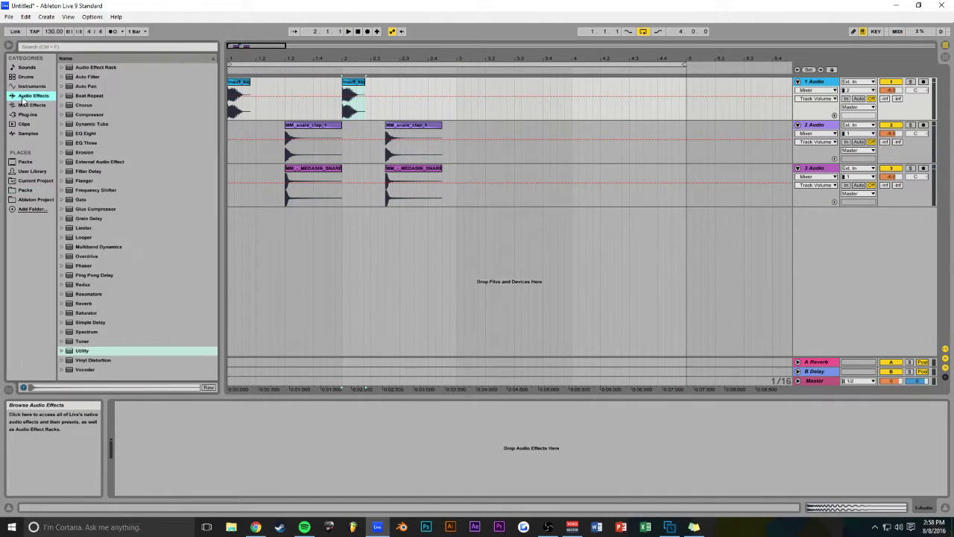
{"action": "left_click_drag", "start_coordinate": [86, 134], "coordinate": [187, 422]}
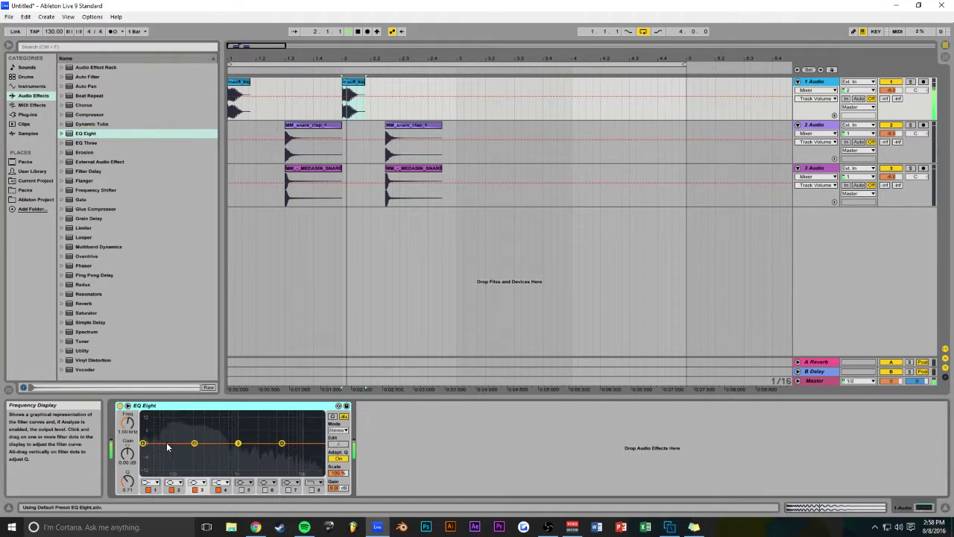
Step: Boost the kick's lows about 1.4 dB near 70.8 Hz and slightly raise its highs around 2.24 kHz in EQ Eight, then replay the pattern
{"action": "left_click_drag", "start_coordinate": [144, 445], "coordinate": [158, 437]}
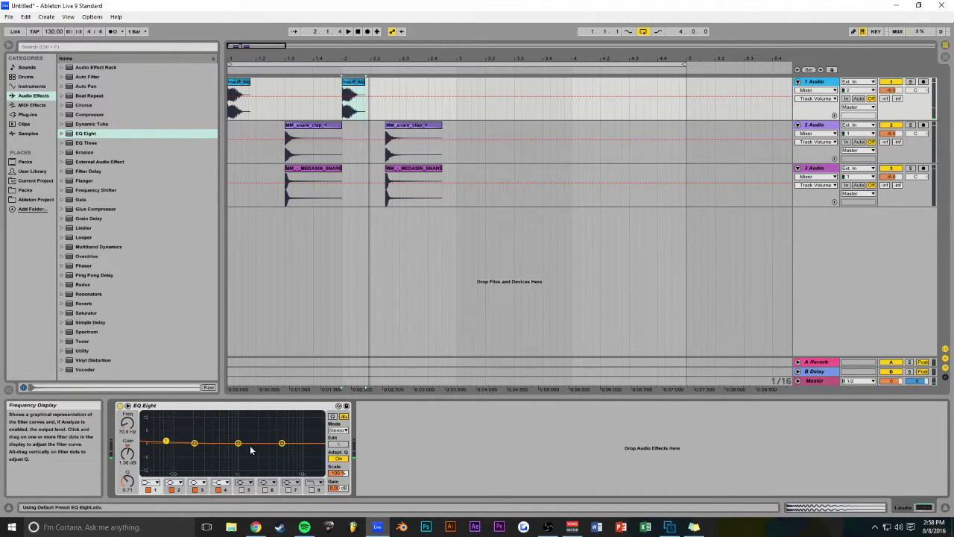
{"action": "left_click_drag", "start_coordinate": [280, 442], "coordinate": [259, 439]}
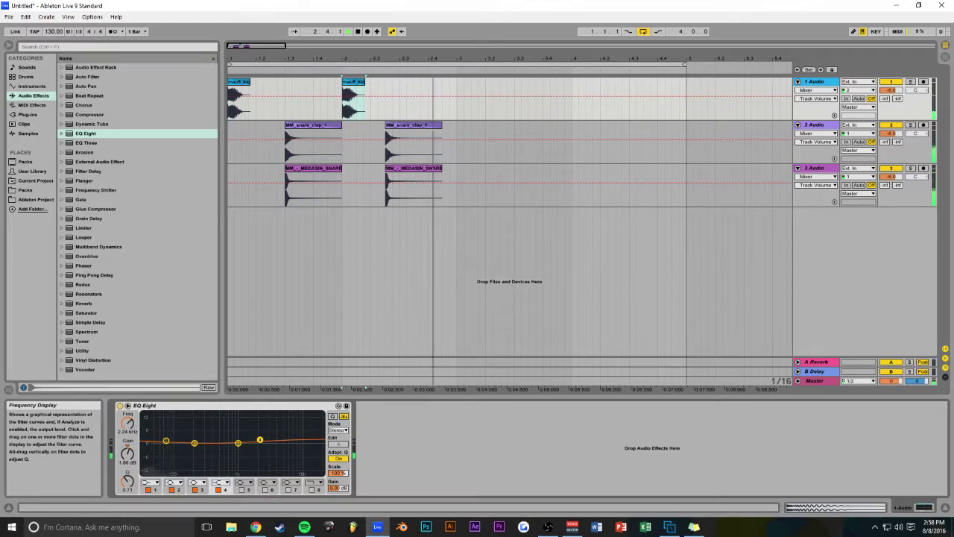
{"action": "left_click", "coordinate": [231, 198]}
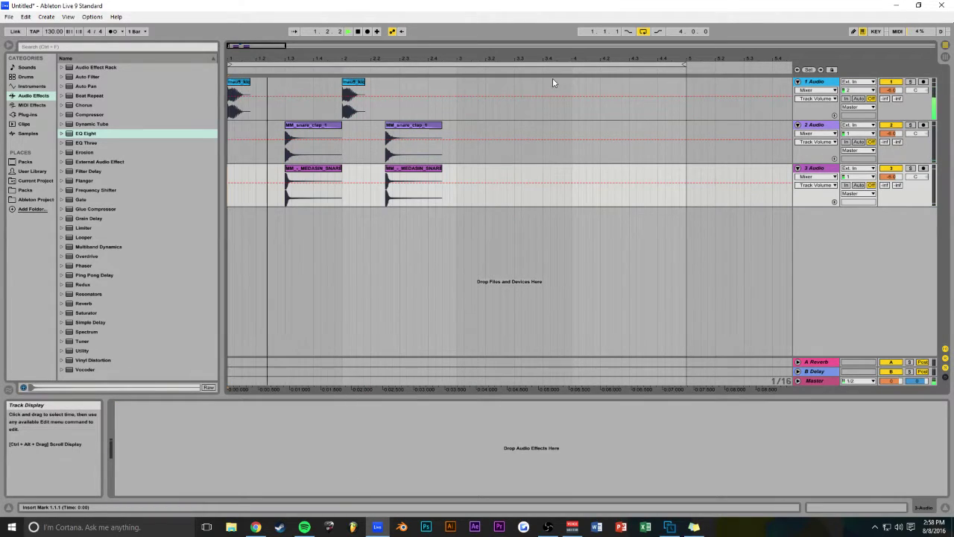
Step: Shorten the loop to two bars, replay the pattern, and extend the second snare clips on 2 Audio and 3 Audio to 3.1.1
{"action": "left_click_drag", "start_coordinate": [685, 65], "coordinate": [457, 65]}
{"action": "key", "text": "space"}
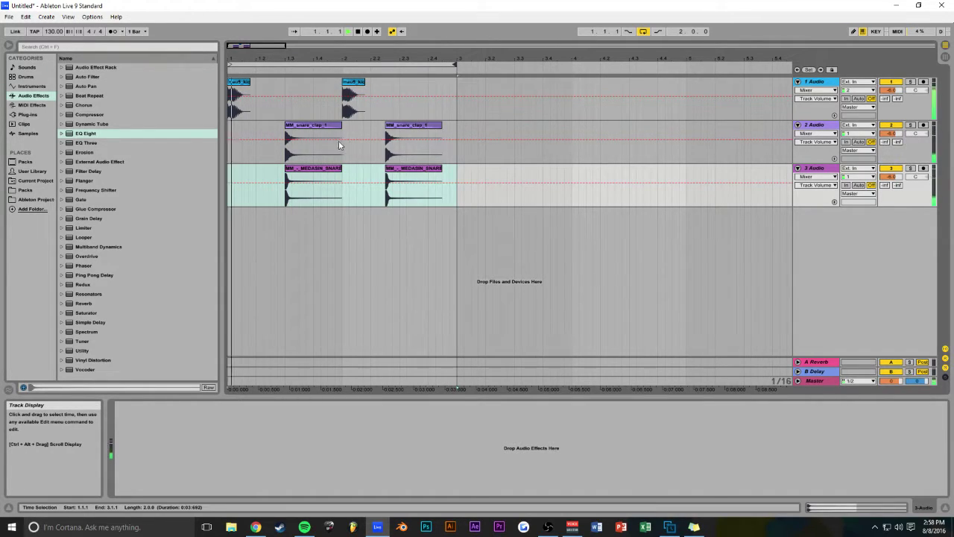
{"action": "left_click", "coordinate": [427, 126]}
{"action": "left_click", "coordinate": [419, 169], "text": "shift"}
{"action": "left_click_drag", "start_coordinate": [442, 125], "coordinate": [456, 125]}
Step: Raise the A sends of 2 Audio and 3 Audio, and replace the Reverb on return A with ValhallaRoom_x64
{"action": "left_click", "coordinate": [885, 142]}
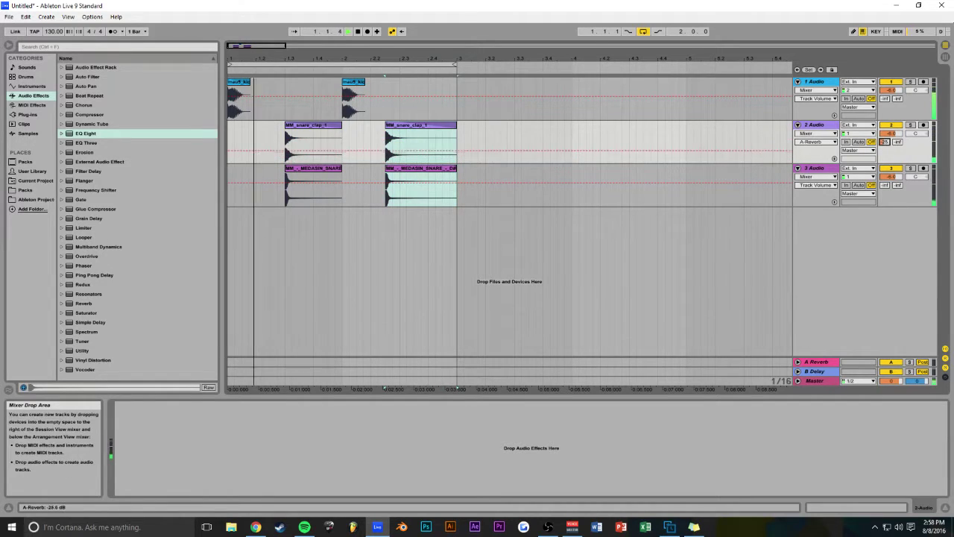
{"action": "left_click", "coordinate": [885, 185]}
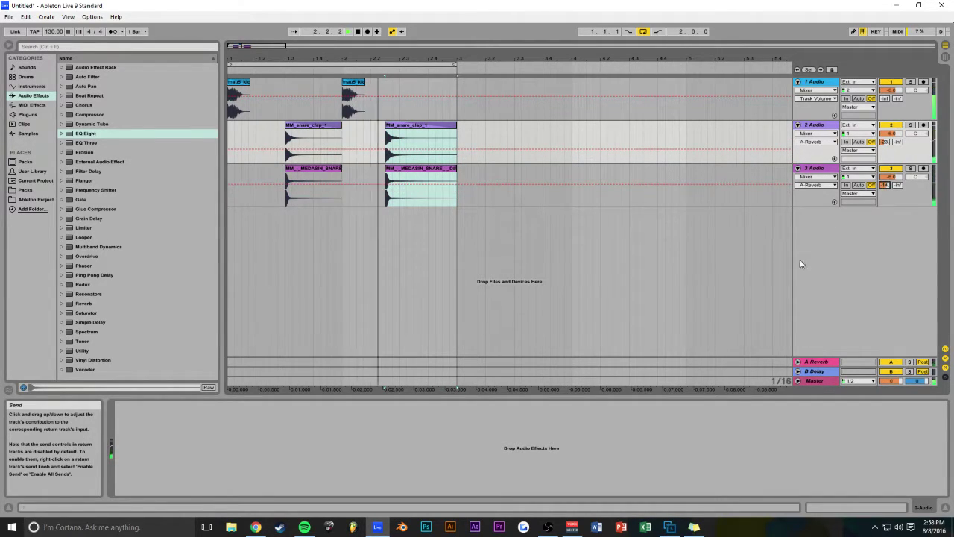
{"action": "left_click", "coordinate": [816, 361]}
{"action": "left_click", "coordinate": [235, 410]}
{"action": "key", "text": "Delete"}
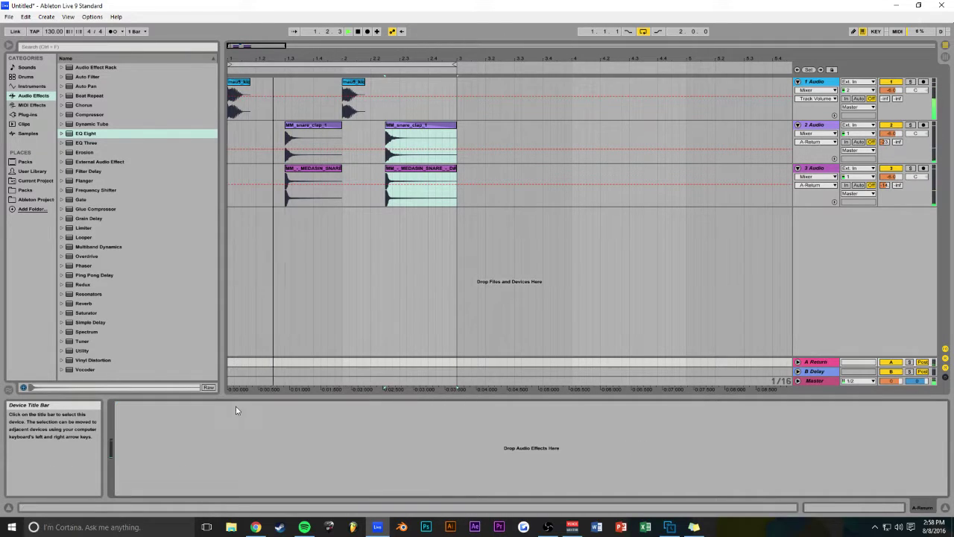
{"action": "left_click", "coordinate": [28, 114]}
{"action": "double_click", "coordinate": [112, 249]}
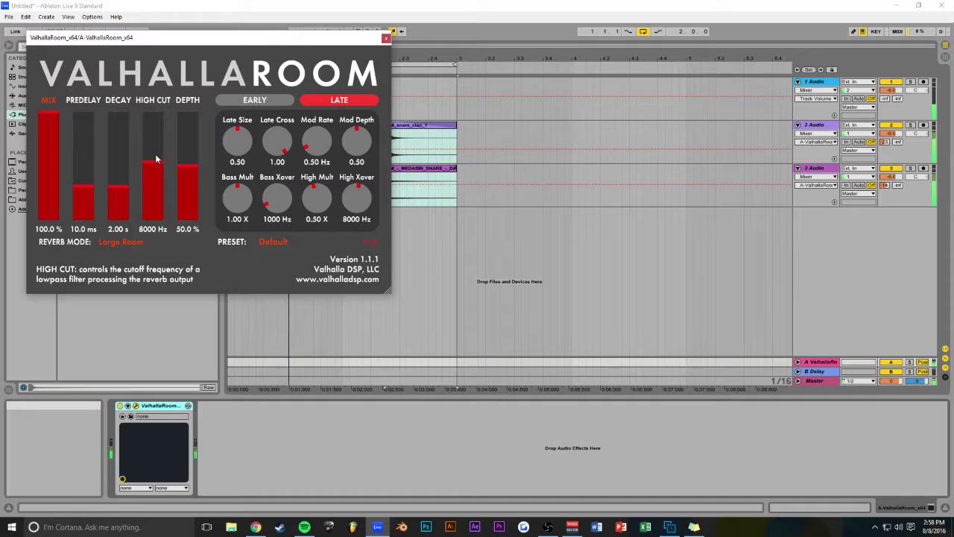
Step: Set ValhallaRoom's High Cut to 15000 Hz, raise its Depth to about 54 %, close it and stop playback
{"action": "left_click_drag", "start_coordinate": [157, 160], "coordinate": [154, 120]}
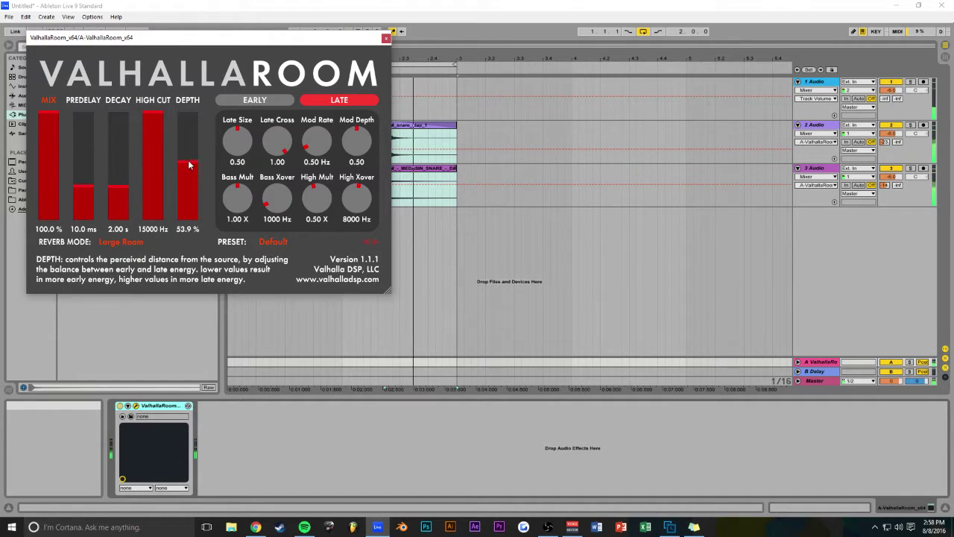
{"action": "left_click", "coordinate": [385, 37]}
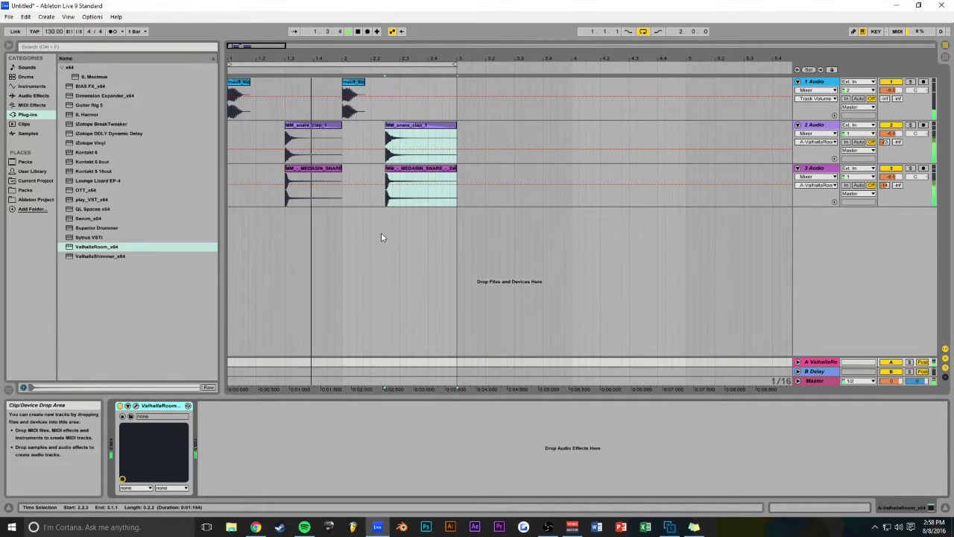
{"action": "left_click_drag", "start_coordinate": [285, 45], "coordinate": [269, 46]}
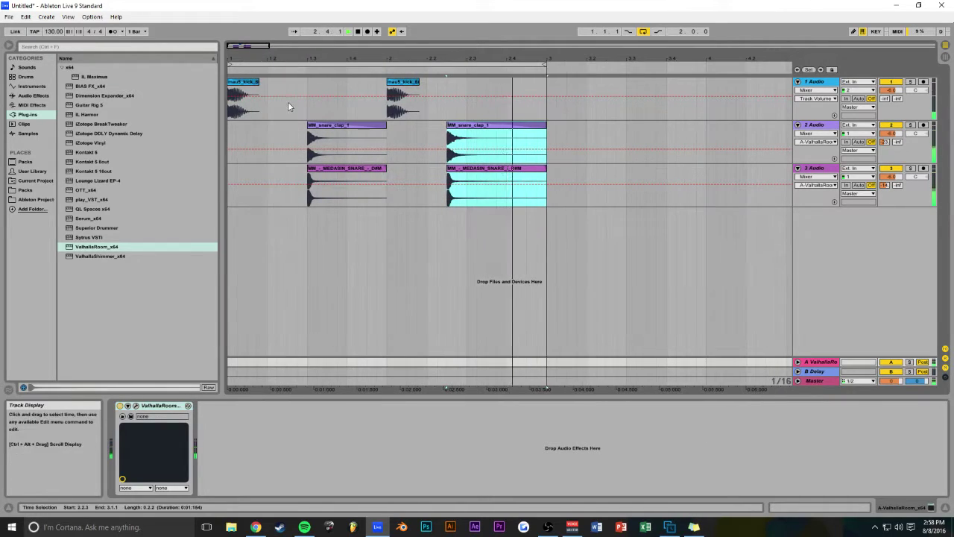
{"action": "key", "text": "space"}
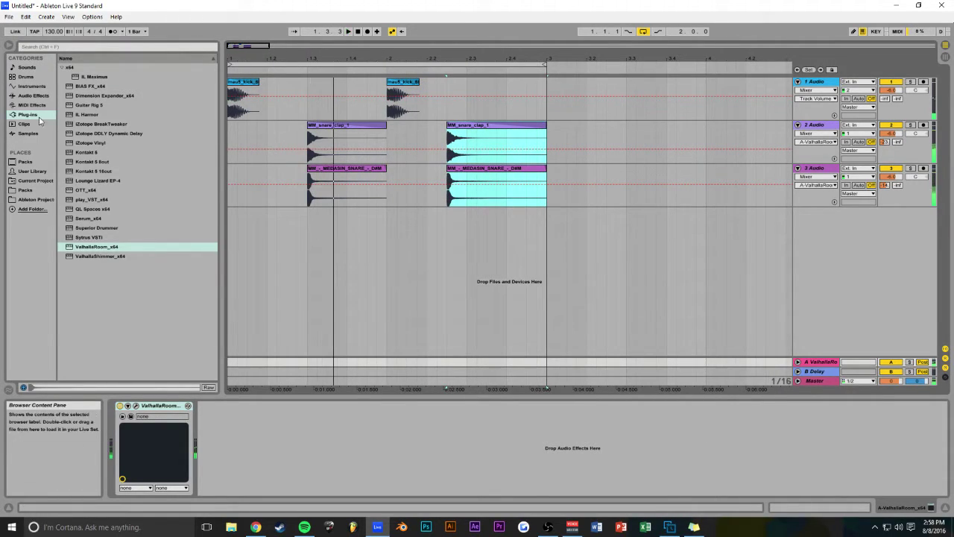
Step: Browse the Packs folder to the drum percussion samples in Black Octopus Sound - Leviathan
{"action": "left_click", "coordinate": [31, 97]}
{"action": "left_click", "coordinate": [26, 188]}
{"action": "scroll", "coordinate": [83, 263], "scroll_direction": "up", "scroll_amount": 1}
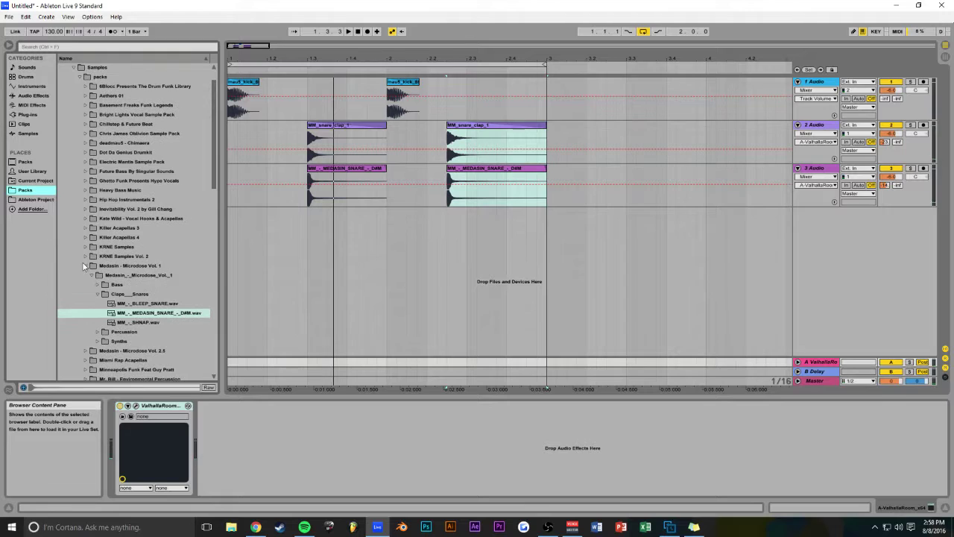
{"action": "left_click", "coordinate": [84, 265]}
{"action": "left_click", "coordinate": [79, 77]}
{"action": "left_click", "coordinate": [73, 68]}
{"action": "scroll", "coordinate": [75, 103], "scroll_direction": "up", "scroll_amount": 1}
{"action": "left_click", "coordinate": [62, 76]}
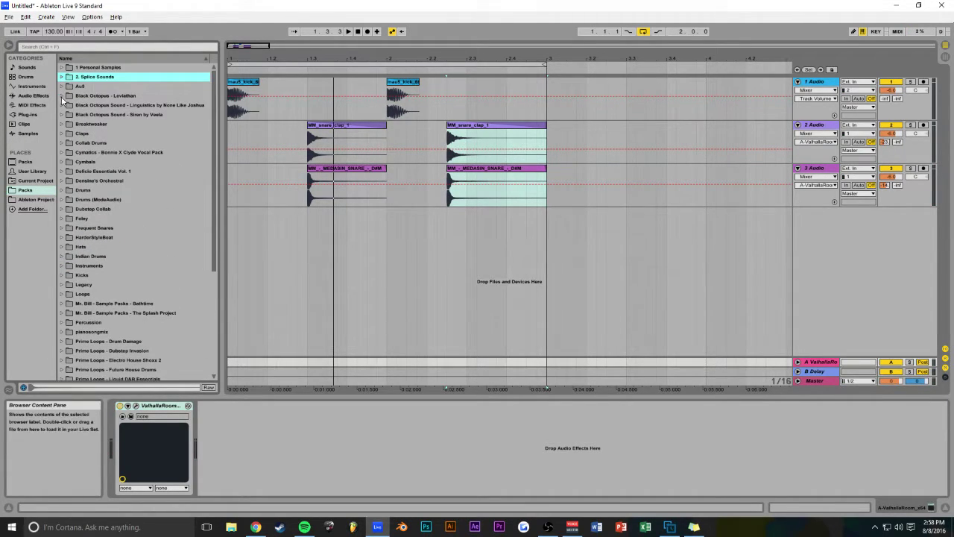
{"action": "left_click", "coordinate": [62, 97]}
{"action": "left_click", "coordinate": [68, 106]}
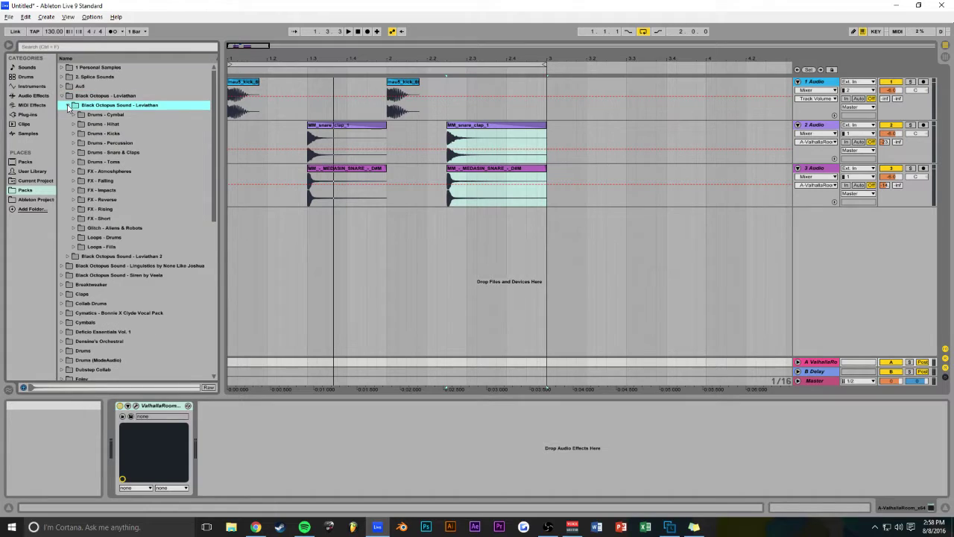
{"action": "left_click", "coordinate": [74, 143]}
{"action": "left_click", "coordinate": [80, 153]}
Step: Audition Leviathan percussion samples and try Lev_Percussion_017.wav on a new audio track near the start of bar 1
{"action": "left_click", "coordinate": [116, 237]}
{"action": "scroll", "coordinate": [163, 227], "scroll_direction": "down", "scroll_amount": 2}
{"action": "left_click", "coordinate": [154, 230]}
{"action": "left_click", "coordinate": [145, 259]}
{"action": "scroll", "coordinate": [149, 211], "scroll_direction": "down", "scroll_amount": 2}
{"action": "left_click_drag", "start_coordinate": [138, 212], "coordinate": [262, 214]}
Step: Duplicate the Lev_Percussion_017 clip within beat 1, play it with the drums, and delete both clips
{"action": "key", "text": "space"}
{"action": "key", "text": "space"}
{"action": "key", "text": "space"}
{"action": "key", "text": "ctrl+d"}
{"action": "key", "text": "space"}
{"action": "left_click", "coordinate": [229, 221]}
{"action": "key", "text": "space"}
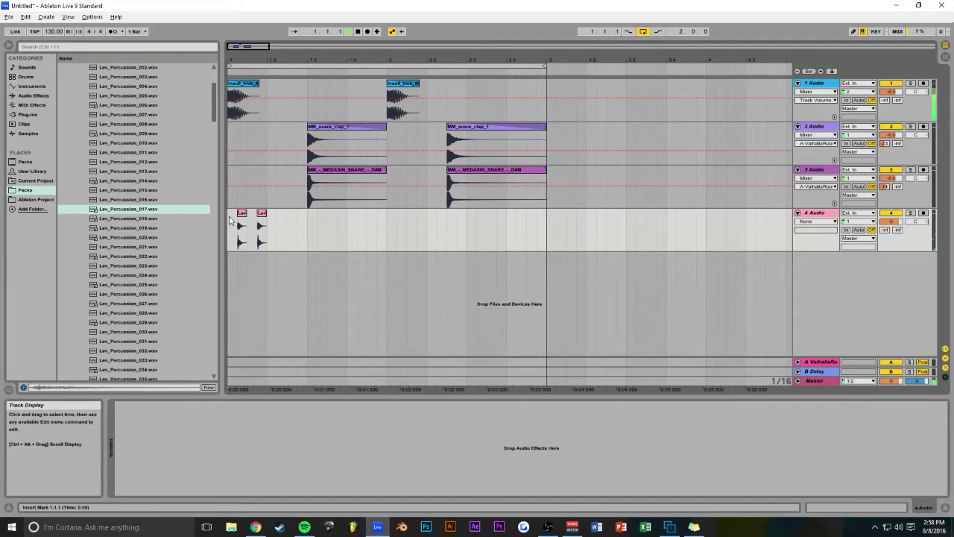
{"action": "key", "text": "space"}
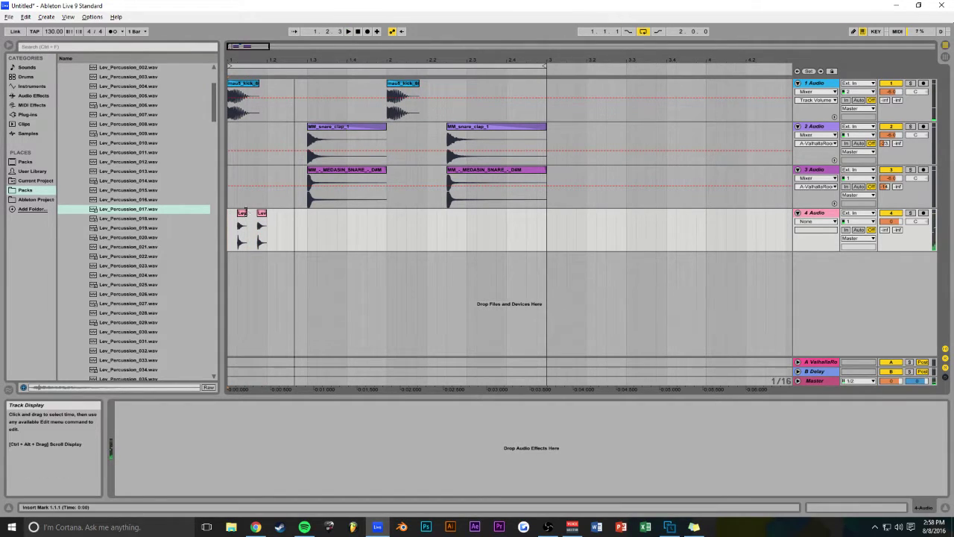
{"action": "left_click_drag", "start_coordinate": [266, 223], "coordinate": [205, 226]}
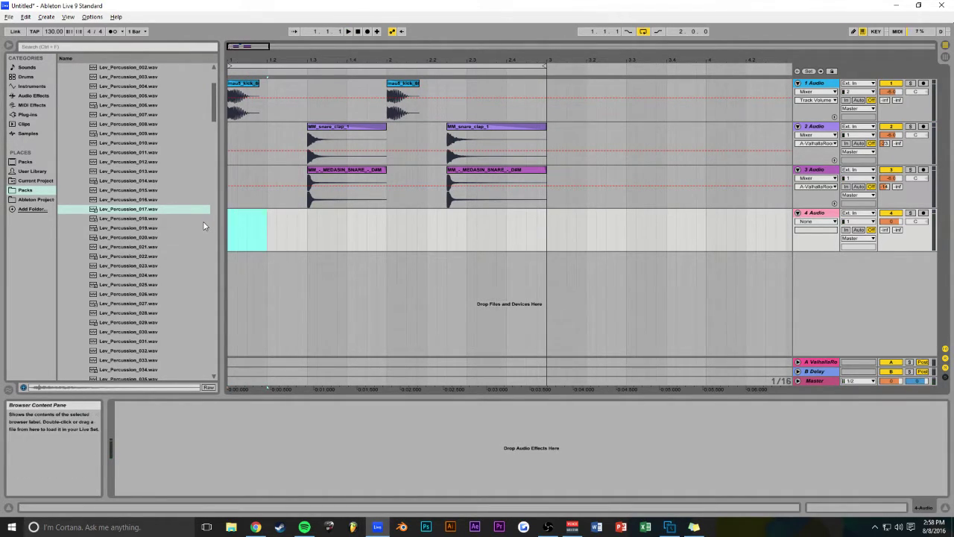
Step: Audition more percussion samples, try Lev_Percussion_031.wav at 1.1.3 on 4 Audio with playback, and delete the clip
{"action": "left_click", "coordinate": [105, 303]}
{"action": "left_click", "coordinate": [125, 323]}
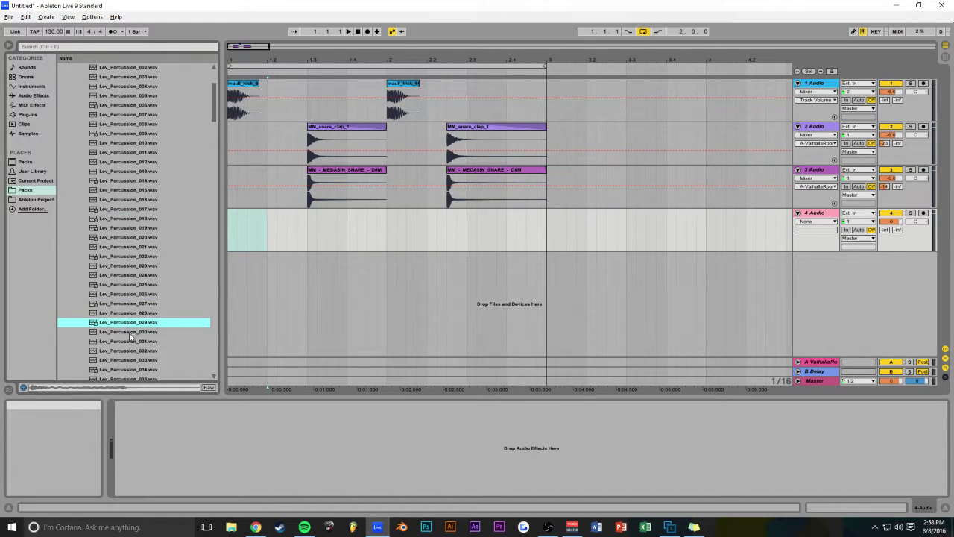
{"action": "left_click", "coordinate": [132, 342]}
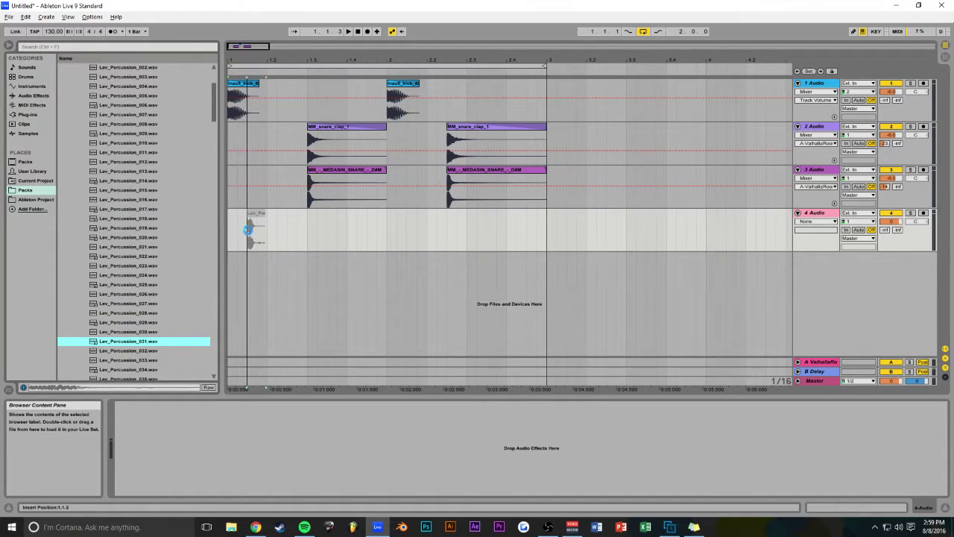
{"action": "left_click_drag", "start_coordinate": [250, 236], "coordinate": [249, 235]}
{"action": "key", "text": "space"}
{"action": "key", "text": "space"}
{"action": "left_click", "coordinate": [254, 214]}
{"action": "key", "text": "Delete"}
Step: Move the two-bar loop to start at 5.1.1 and delete the empty 4 Audio track
{"action": "left_click_drag", "start_coordinate": [268, 46], "coordinate": [428, 47]}
{"action": "left_click_drag", "start_coordinate": [266, 66], "coordinate": [314, 54]}
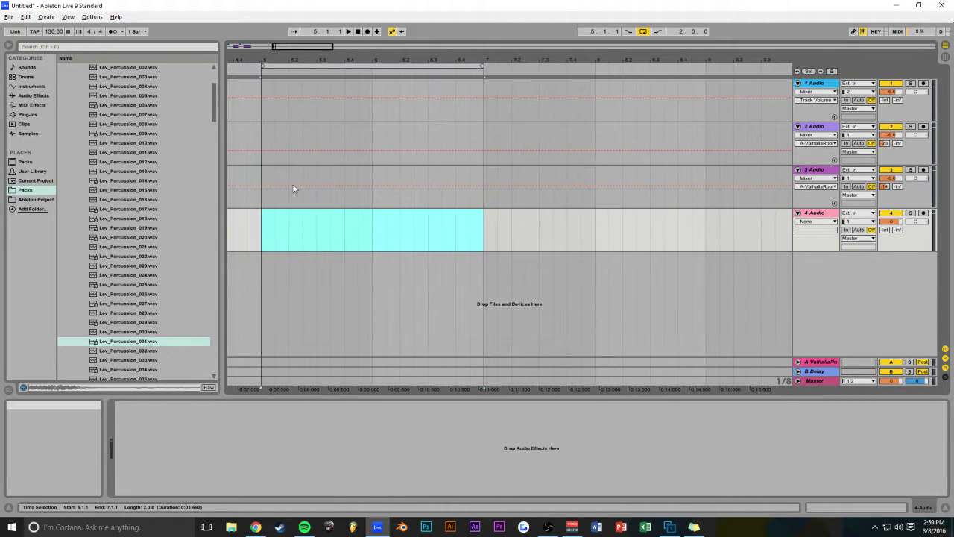
{"action": "left_click", "coordinate": [262, 231]}
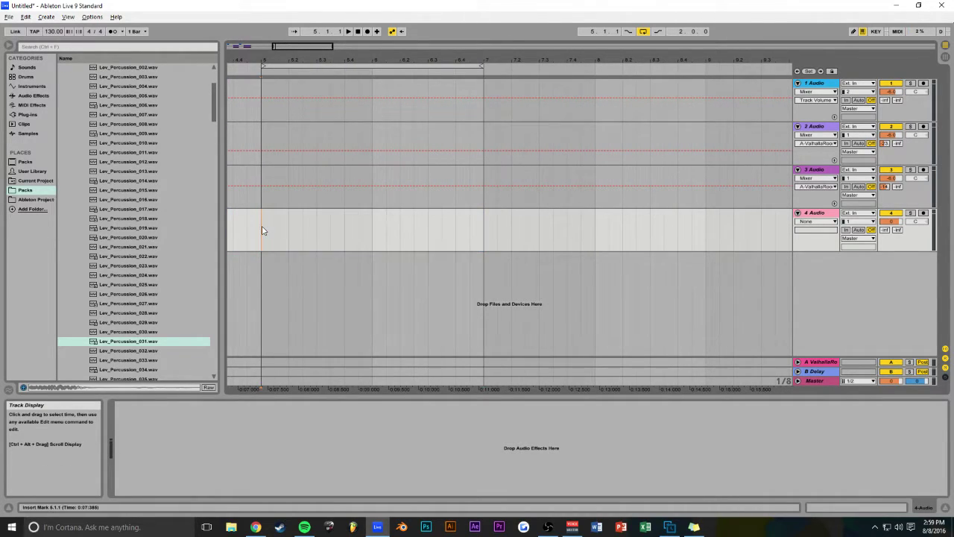
{"action": "left_click_drag", "start_coordinate": [262, 231], "coordinate": [492, 234]}
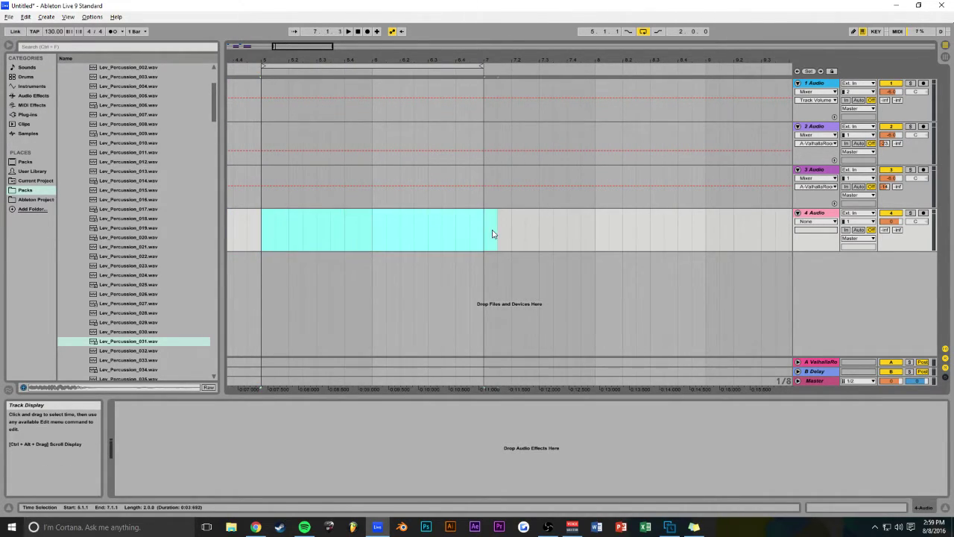
{"action": "left_click", "coordinate": [809, 216]}
{"action": "key", "text": "Delete"}
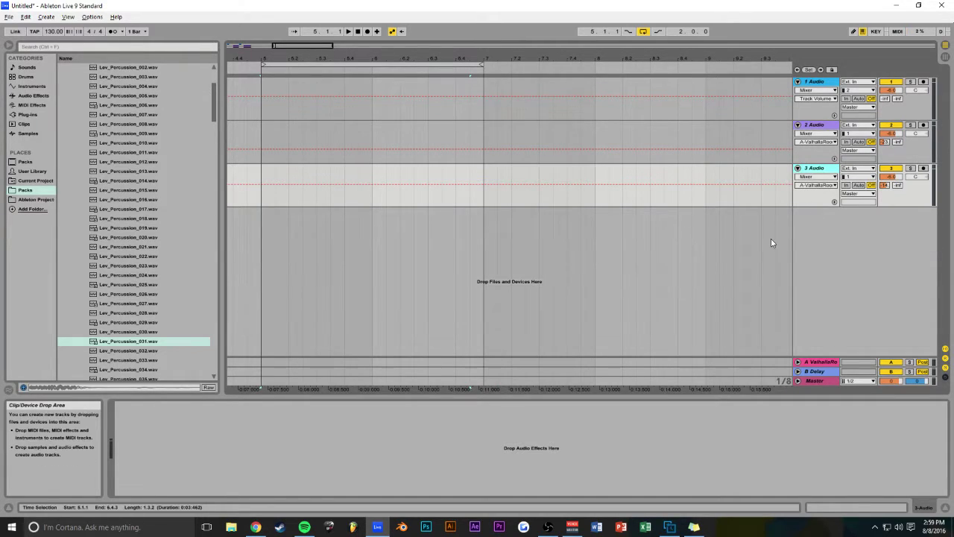
Step: Add a MIDI track and insert an empty MIDI clip from 5.1.1 to 7.1.1
{"action": "key", "text": "ctrl+shift+t"}
{"action": "mouse_move", "coordinate": [263, 234]}
{"action": "left_mouse_down"}
{"action": "mouse_move", "coordinate": [475, 233]}
{"action": "mouse_move", "coordinate": [262, 241]}
{"action": "left_mouse_up"}
{"action": "key", "text": "ctrl+shift+m"}
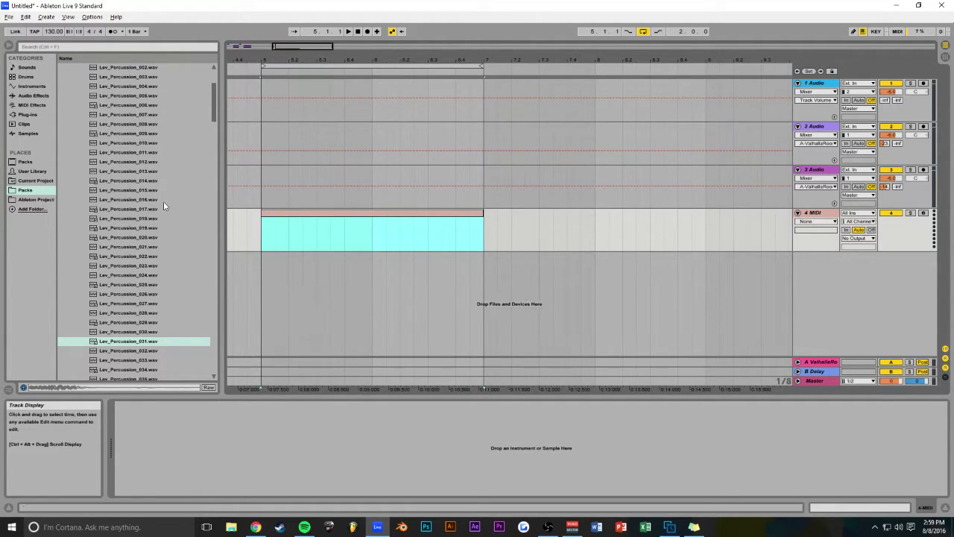
Step: Load the Superior Drummer plug-in on the new MIDI track and close its window
{"action": "left_click", "coordinate": [25, 123]}
{"action": "left_click", "coordinate": [26, 114]}
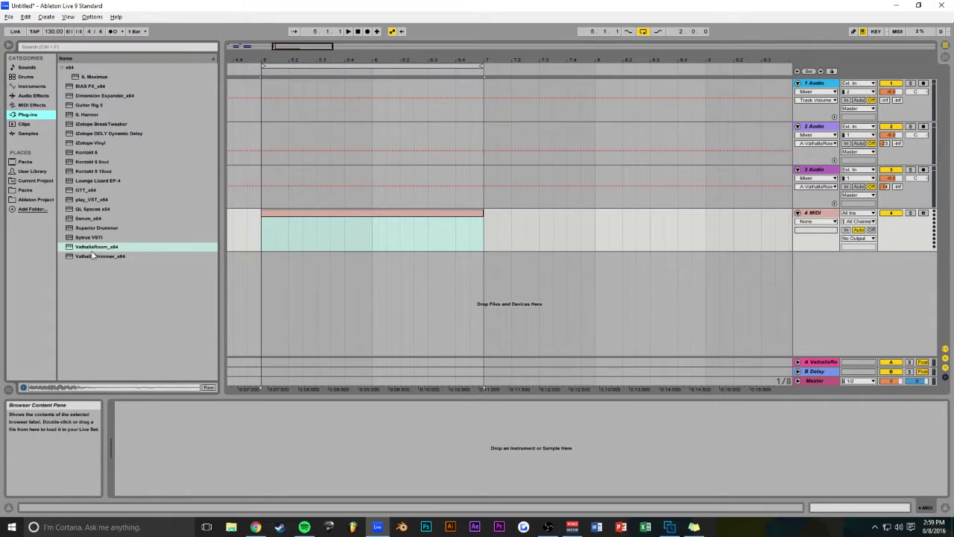
{"action": "left_click", "coordinate": [88, 227]}
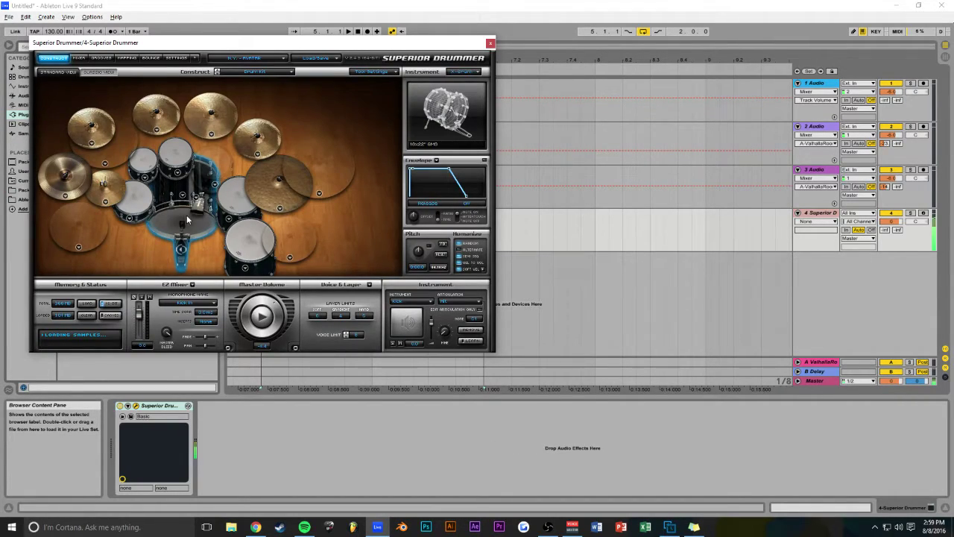
{"action": "left_click", "coordinate": [490, 42]}
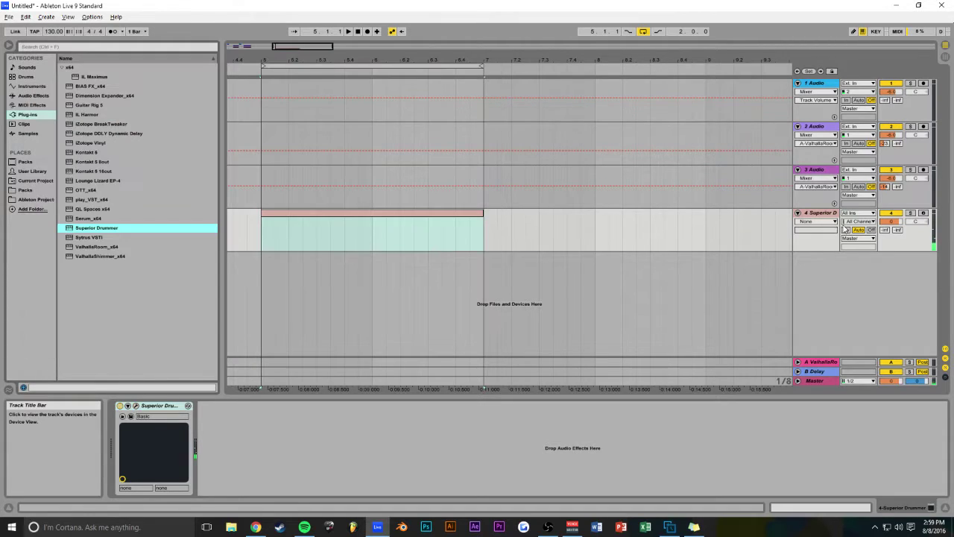
Step: Add Multiband Dynamics after Superior Drummer and adjust its band input gains
{"action": "left_click", "coordinate": [32, 96]}
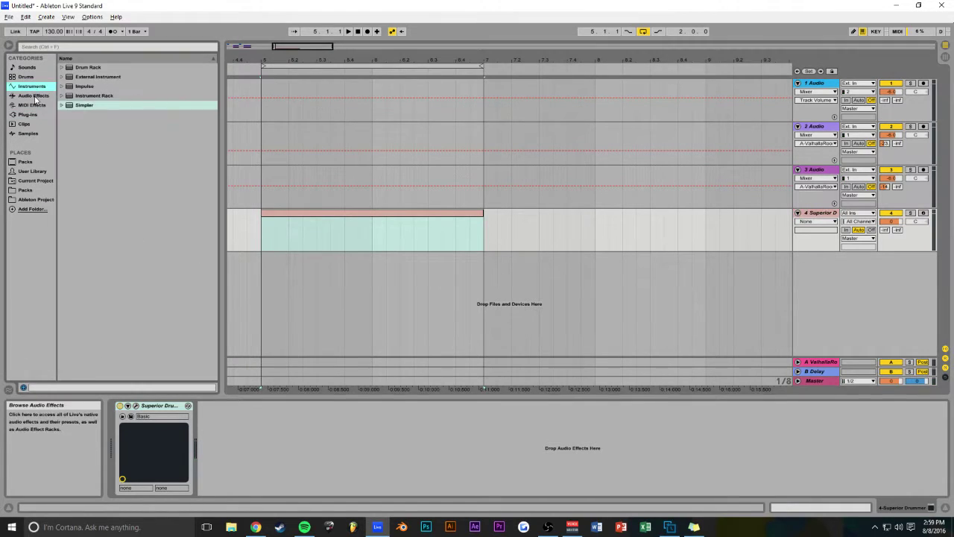
{"action": "left_click_drag", "start_coordinate": [107, 247], "coordinate": [262, 437]}
{"action": "key", "text": "space"}
{"action": "left_click_drag", "start_coordinate": [248, 469], "coordinate": [248, 452]}
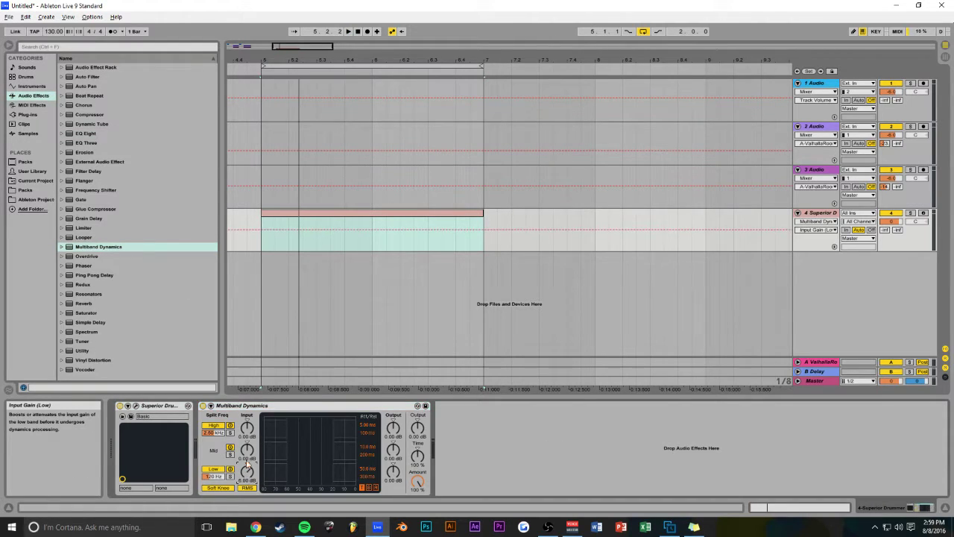
Step: In the MIDI clip's enlarged note editor, place a C1 note at 1.1.1 and an E1 note at 1.2.1, both at velocity 127, and play them
{"action": "left_click", "coordinate": [331, 218]}
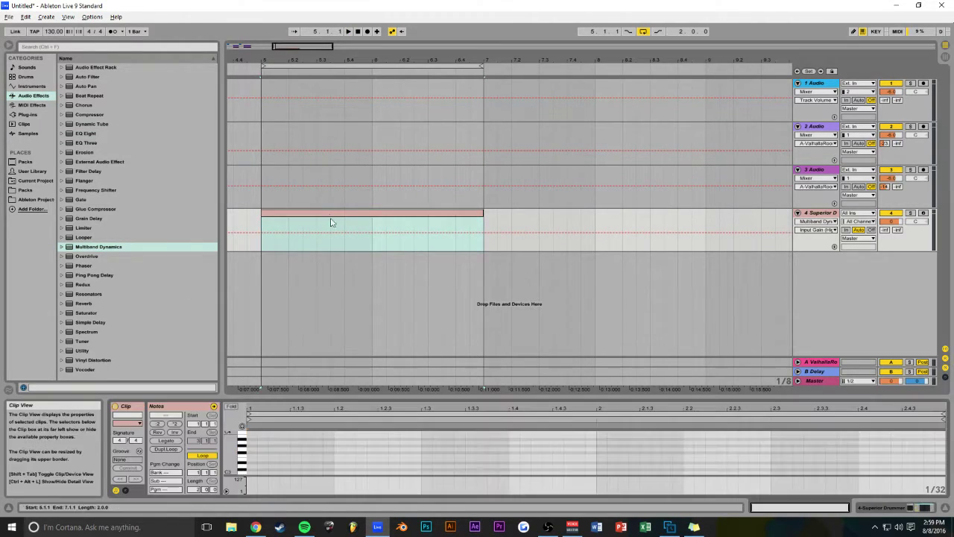
{"action": "left_click_drag", "start_coordinate": [329, 396], "coordinate": [299, 202]}
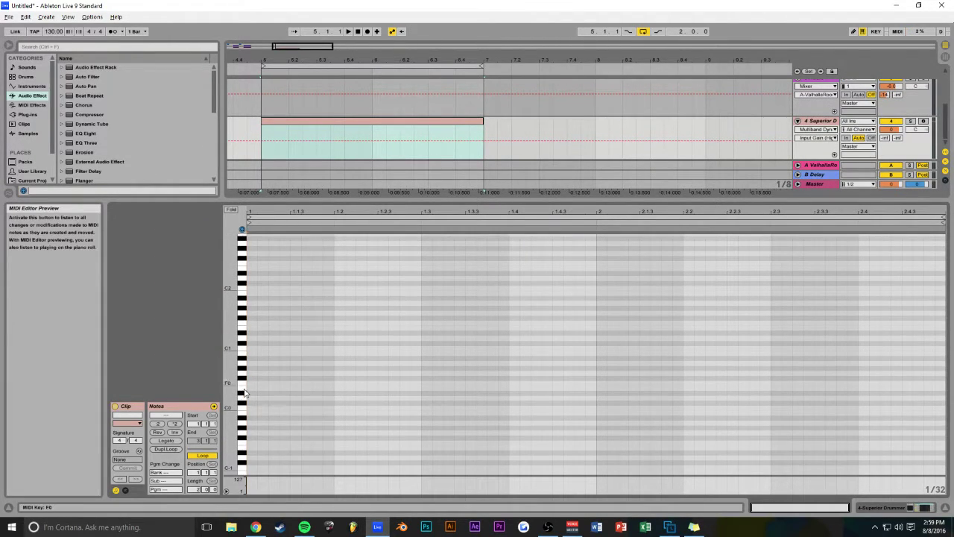
{"action": "scroll", "coordinate": [242, 412], "scroll_direction": "down", "scroll_amount": 3}
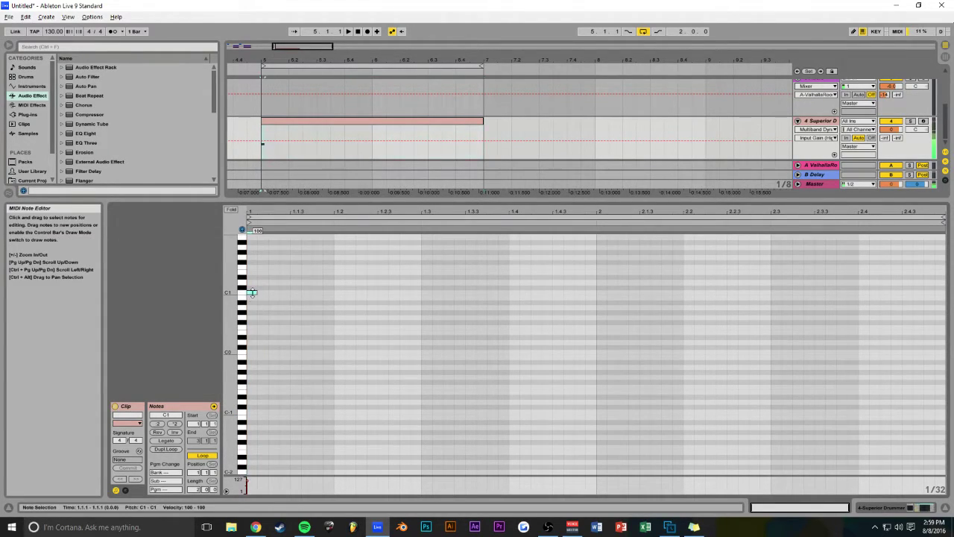
{"action": "left_click_drag", "start_coordinate": [256, 293], "coordinate": [342, 291]}
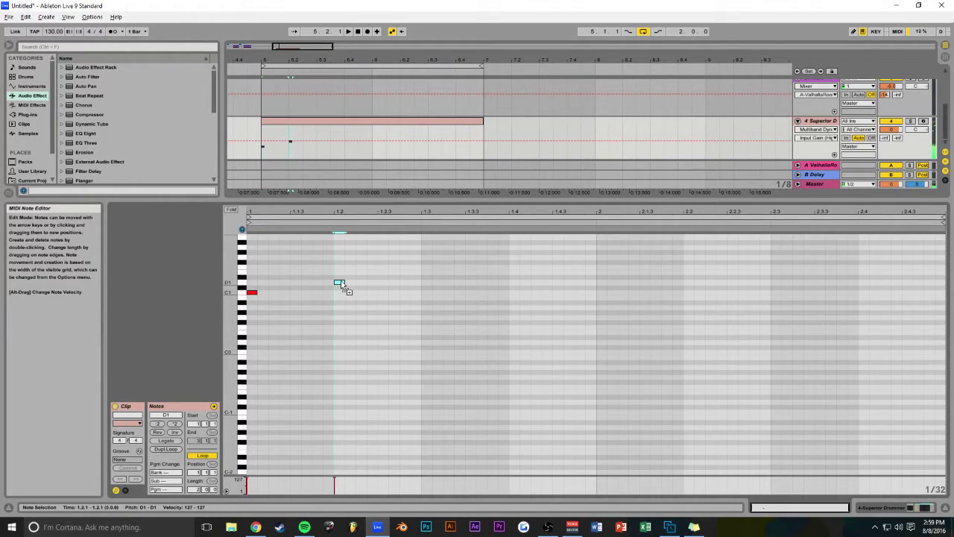
{"action": "scroll", "coordinate": [292, 333], "scroll_direction": "up", "scroll_amount": 5}
{"action": "key", "text": "space"}
{"action": "key", "text": "space"}
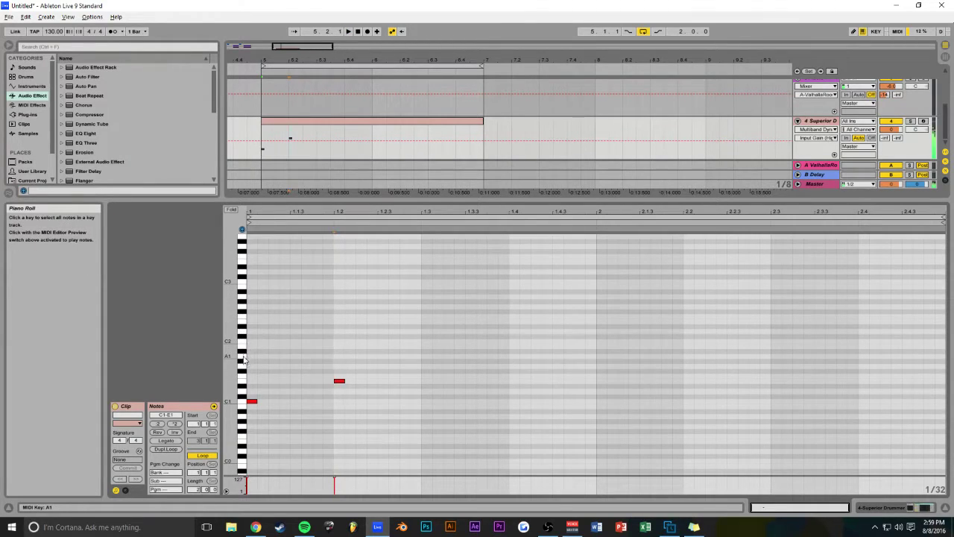
Step: Fill bar 1 with eighth-note A#1 hits, alternating velocities 127 and 41, and play the clip
{"action": "left_click", "coordinate": [253, 352]}
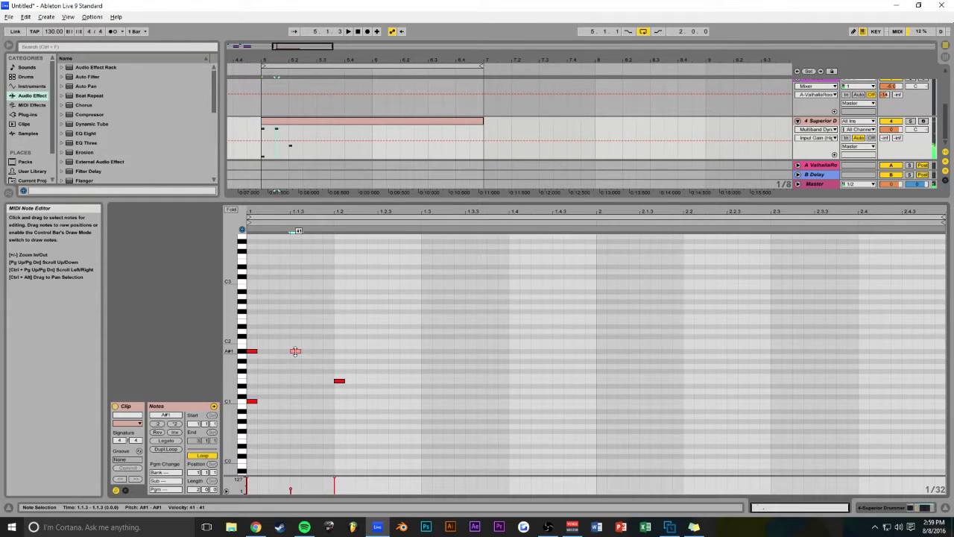
{"action": "key", "text": "ctrl+d"}
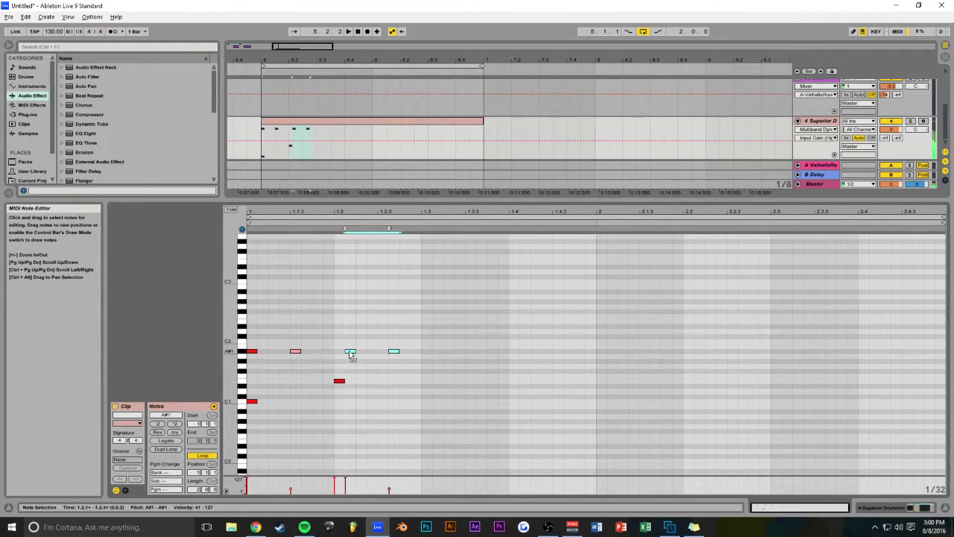
{"action": "key", "text": "ctrl+d"}
{"action": "left_click_drag", "start_coordinate": [454, 352], "coordinate": [428, 356]}
{"action": "key", "text": "space"}
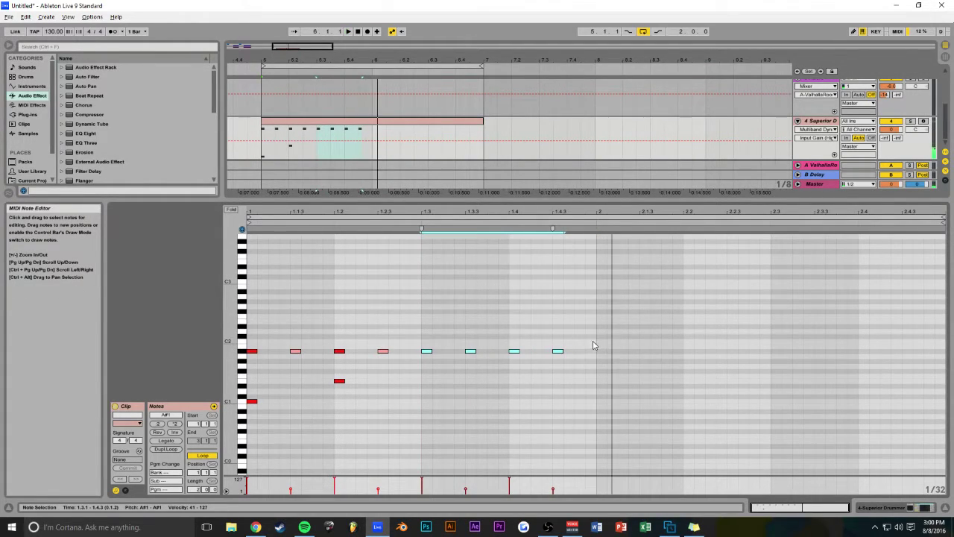
Step: Stretch the A#1 hits across both bars so one falls on every beat, and play the clip
{"action": "left_click_drag", "start_coordinate": [597, 309], "coordinate": [244, 358]}
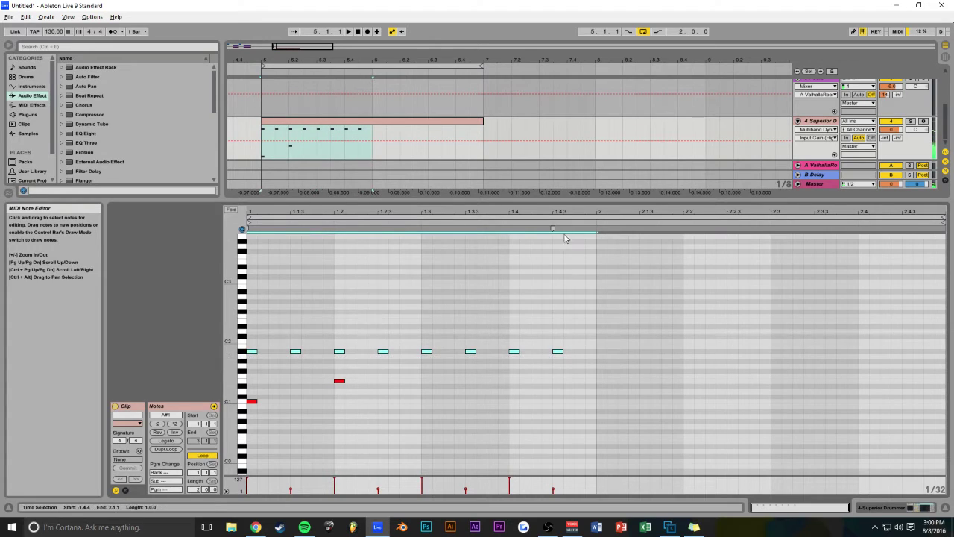
{"action": "mouse_move", "coordinate": [553, 229]}
{"action": "left_mouse_down"}
{"action": "mouse_move", "coordinate": [942, 220]}
{"action": "mouse_move", "coordinate": [786, 217]}
{"action": "left_mouse_up"}
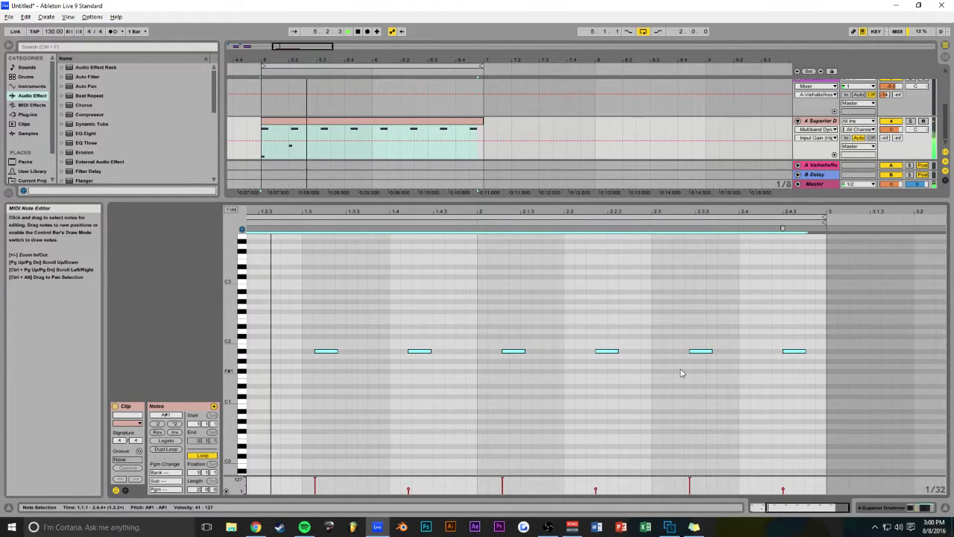
{"action": "left_click_drag", "start_coordinate": [830, 507], "coordinate": [785, 506]}
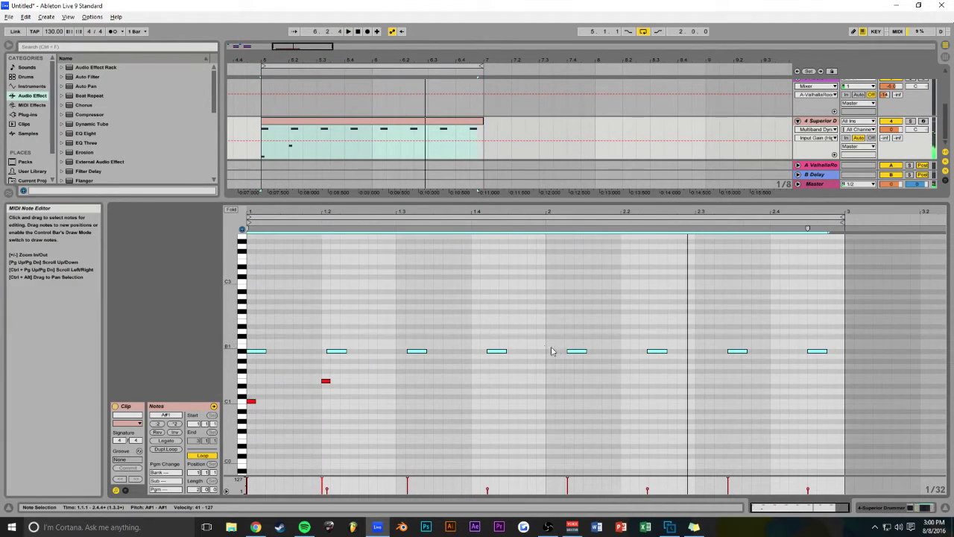
{"action": "left_click_drag", "start_coordinate": [807, 227], "coordinate": [771, 227]}
{"action": "key", "text": "space"}
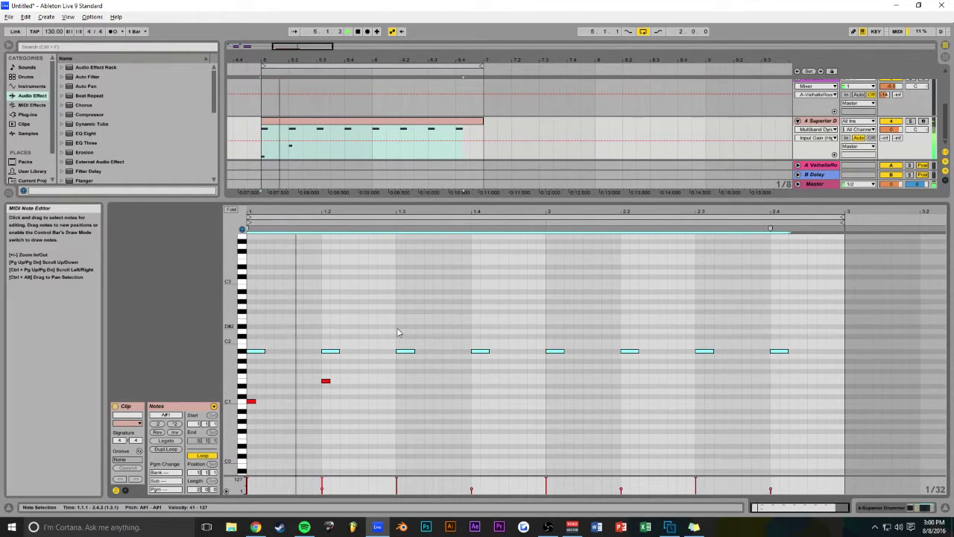
Step: Stop playback and delete all the stretched A#1 hits except the one at 1.1.1
{"action": "left_click", "coordinate": [330, 352]}
{"action": "key", "text": "space"}
{"action": "left_click_drag", "start_coordinate": [800, 325], "coordinate": [284, 376]}
{"action": "key", "text": "Delete"}
{"action": "left_click", "coordinate": [255, 352]}
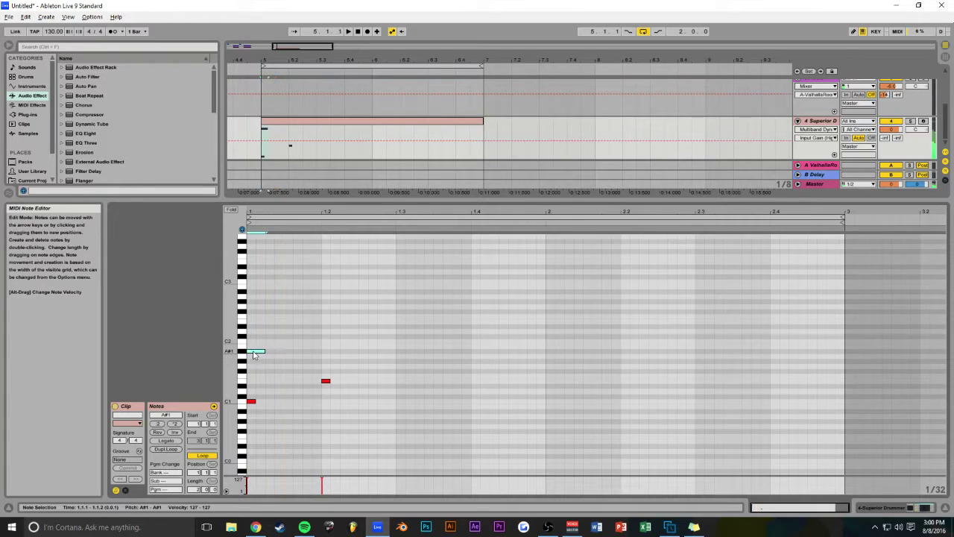
Step: Copy the lengthened A#1 note into eighth-note hits across bar 1, alternating velocities 127 and 86, and play the clip
{"action": "left_click_drag", "start_coordinate": [254, 355], "coordinate": [300, 359]}
{"action": "left_click", "coordinate": [249, 338]}
{"action": "key", "text": "space"}
{"action": "key", "text": "space"}
{"action": "left_click", "coordinate": [292, 353]}
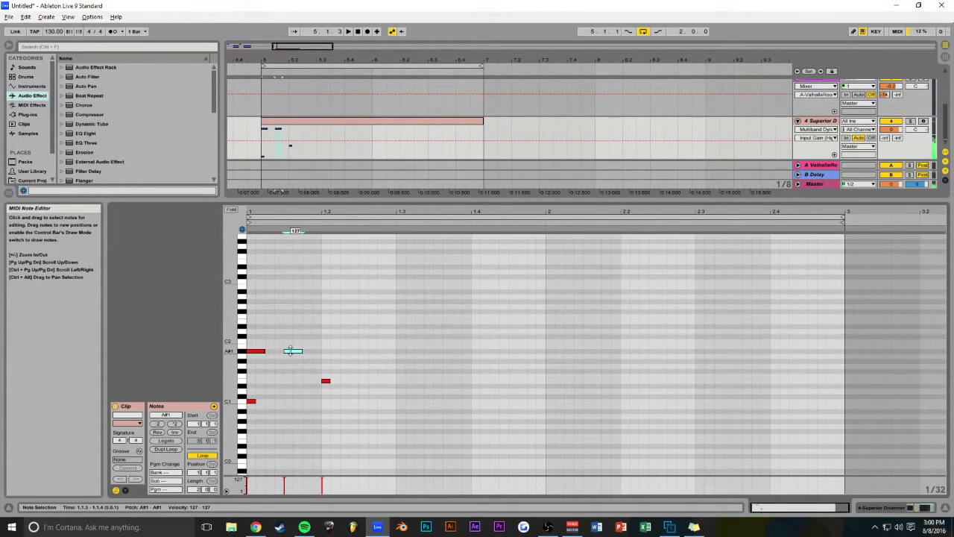
{"action": "mouse_move", "coordinate": [292, 353]}
{"action": "left_mouse_down"}
{"action": "mouse_move", "coordinate": [292, 367]}
{"action": "mouse_move", "coordinate": [264, 351]}
{"action": "mouse_move", "coordinate": [333, 355]}
{"action": "left_mouse_up"}
{"action": "left_click_drag", "start_coordinate": [404, 340], "coordinate": [250, 354]}
{"action": "key", "text": "ctrl+d"}
{"action": "key", "text": "space"}
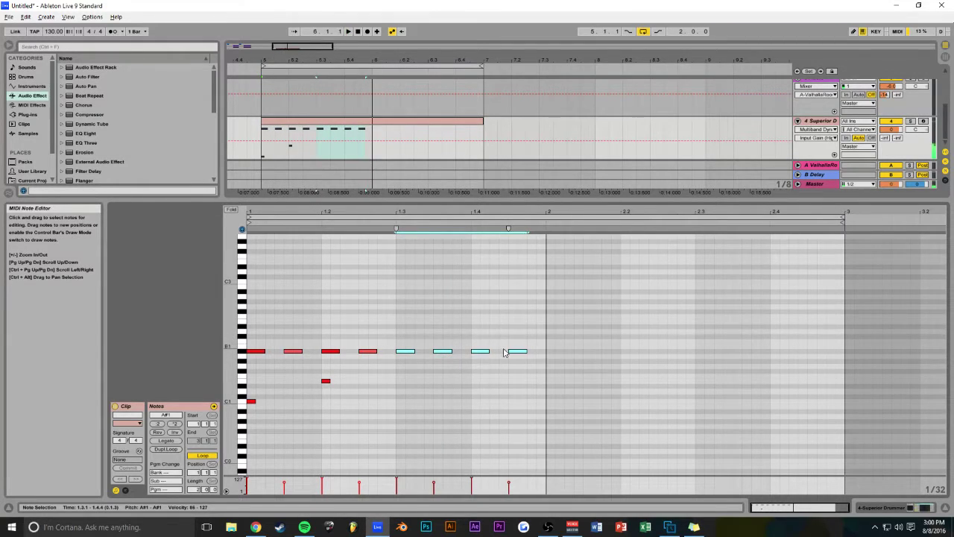
Step: Move the E1 note down to D1, copy the C1 note to 1.3.3 and D1 notes to 1.4.1 and 1.4.3, and play the pattern
{"action": "left_click_drag", "start_coordinate": [326, 381], "coordinate": [325, 391]}
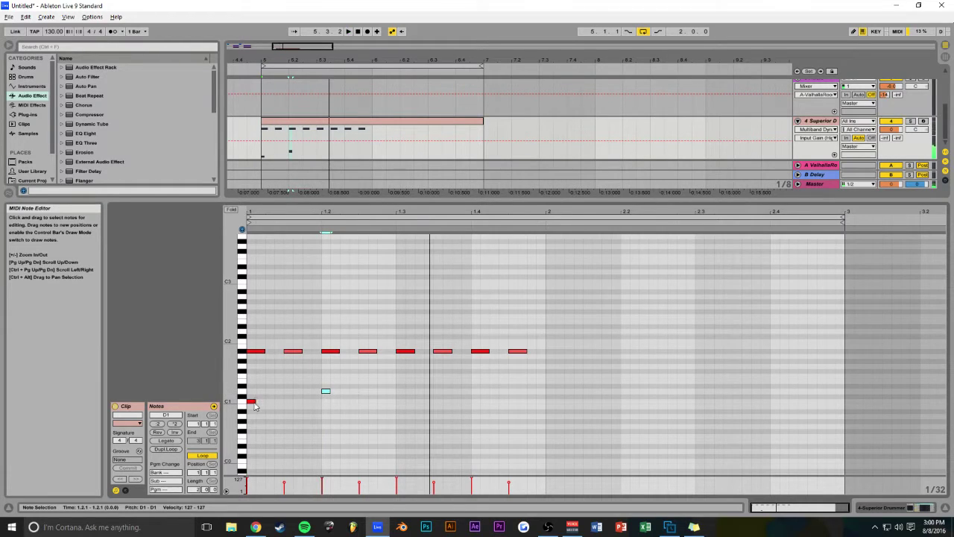
{"action": "left_click_drag", "start_coordinate": [252, 403], "coordinate": [439, 403], "text": "ctrl"}
{"action": "left_click_drag", "start_coordinate": [322, 393], "coordinate": [516, 401], "text": "ctrl"}
{"action": "key", "text": "space"}
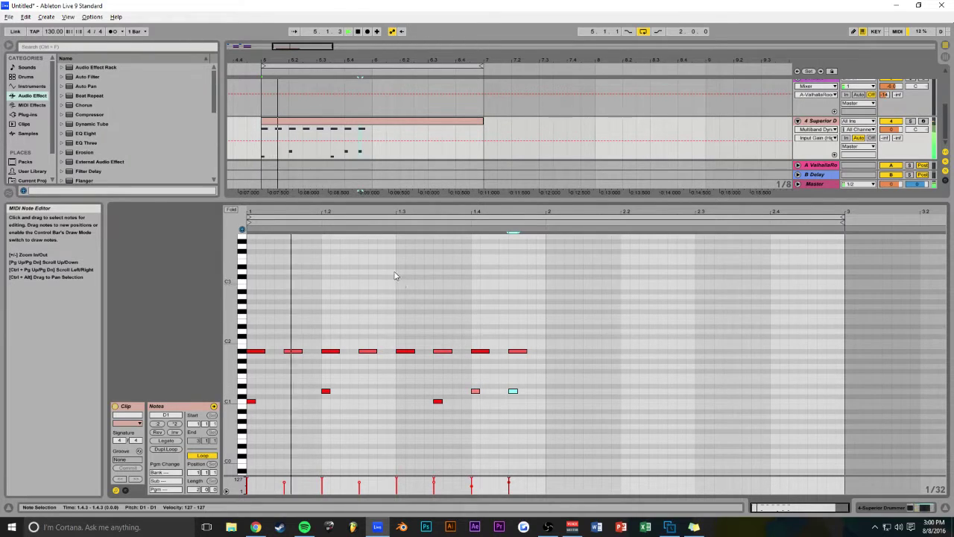
Step: Duplicate the whole bar 1 pattern into bar 2, move all A#1 hits down to F#1, and play the clip
{"action": "key", "text": "ctrl+a"}
{"action": "key", "text": "ctrl+d"}
{"action": "left_click_drag", "start_coordinate": [635, 352], "coordinate": [553, 355]}
{"action": "left_click_drag", "start_coordinate": [857, 326], "coordinate": [295, 370]}
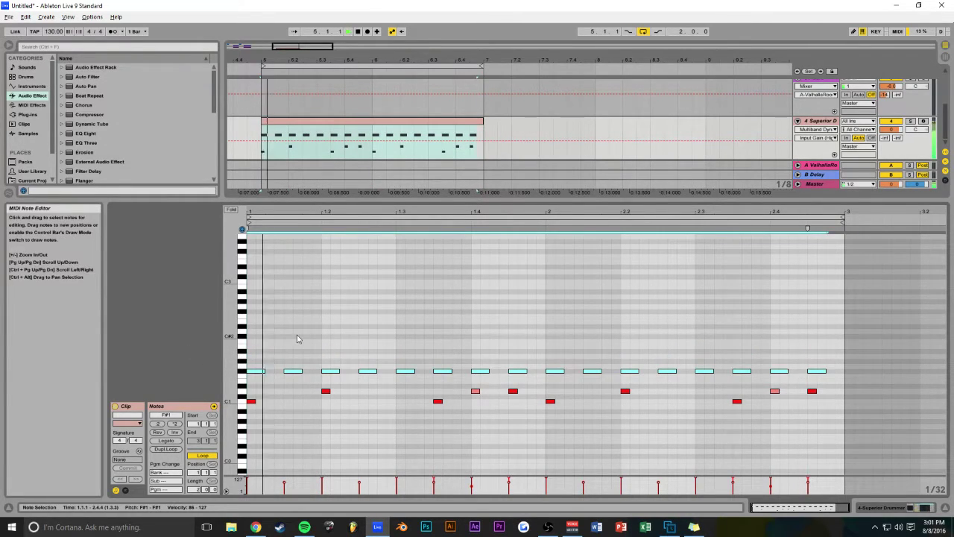
{"action": "scroll", "coordinate": [390, 326], "scroll_direction": "down", "scroll_amount": 2}
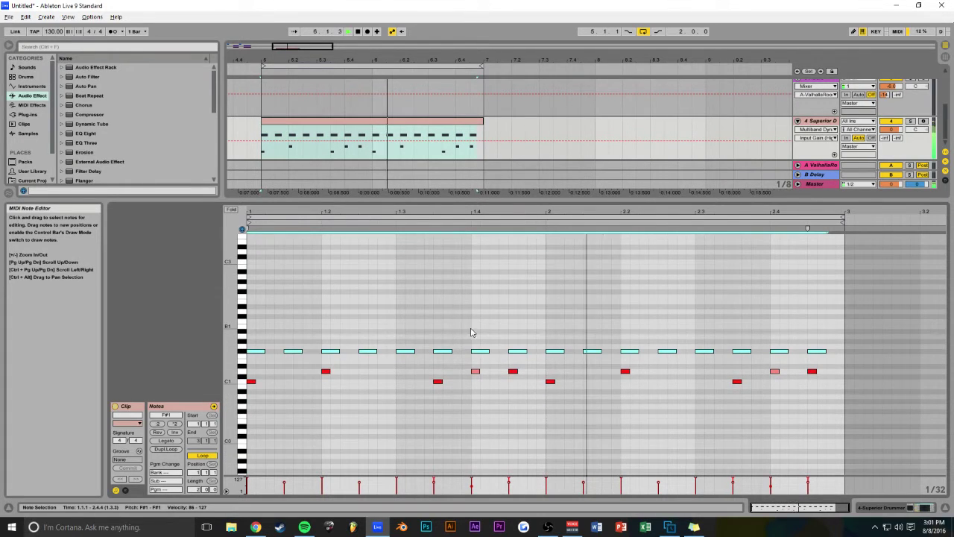
{"action": "scroll", "coordinate": [522, 358], "scroll_direction": "up", "scroll_amount": 1}
{"action": "key", "text": "space"}
Step: Vary the beat with B0 at 2.1.2 and C1 at 2.1.3 replacing the 2.1.1 note, plus C1 at 2.4.2 and D1 at 1.3.1
{"action": "double_click", "coordinate": [578, 391]}
{"action": "left_click_drag", "start_coordinate": [587, 393], "coordinate": [570, 396]}
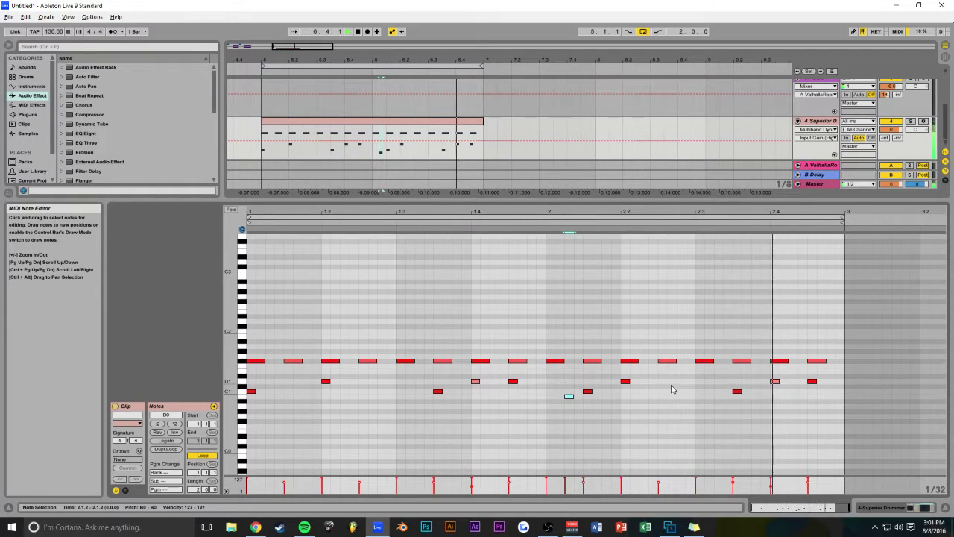
{"action": "left_click", "coordinate": [794, 393]}
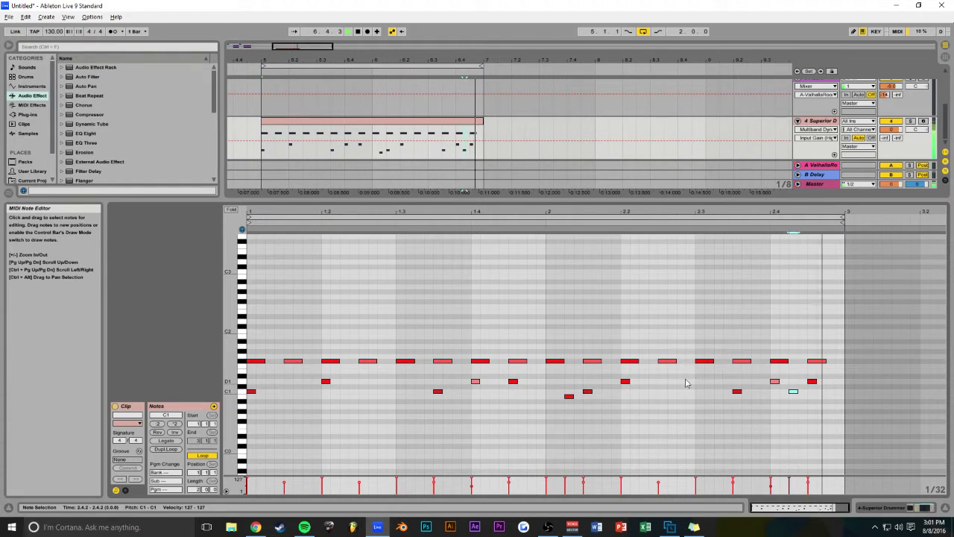
{"action": "left_click_drag", "start_coordinate": [328, 384], "coordinate": [395, 375], "text": "ctrl"}
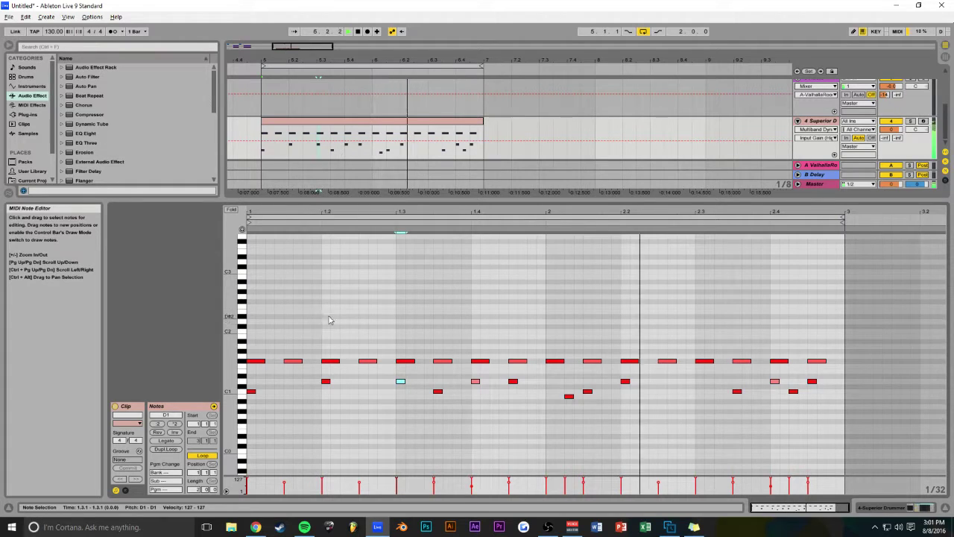
Step: Insert a new audio track, freeze the Superior Drummer track, and copy its frozen clip onto the new track as audio
{"action": "left_click_drag", "start_coordinate": [594, 200], "coordinate": [595, 333]}
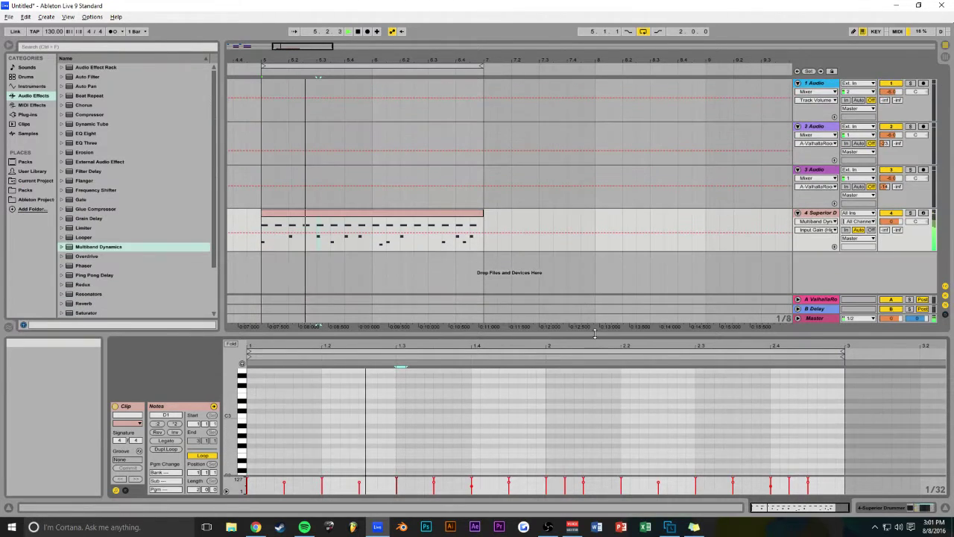
{"action": "key", "text": "ctrl+t"}
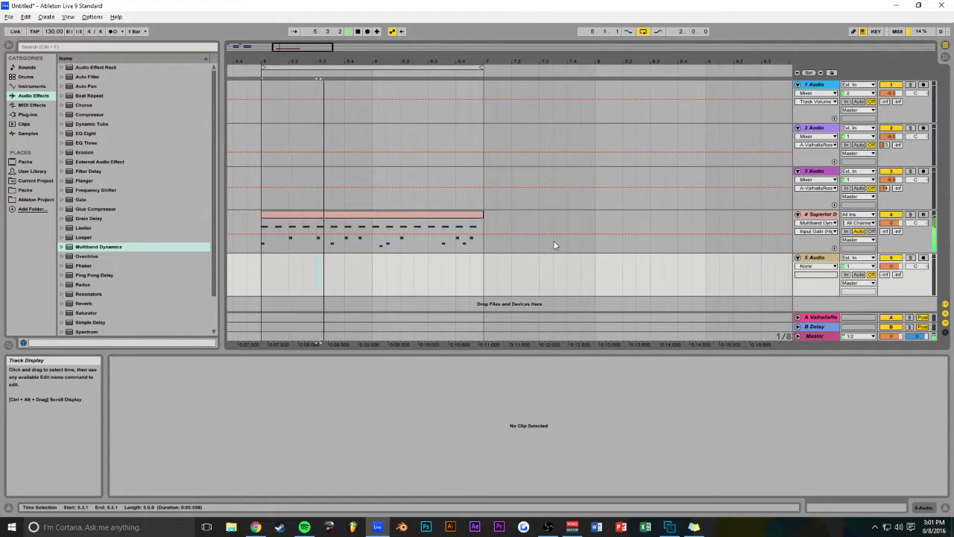
{"action": "right_click", "coordinate": [411, 219]}
{"action": "left_click", "coordinate": [441, 313]}
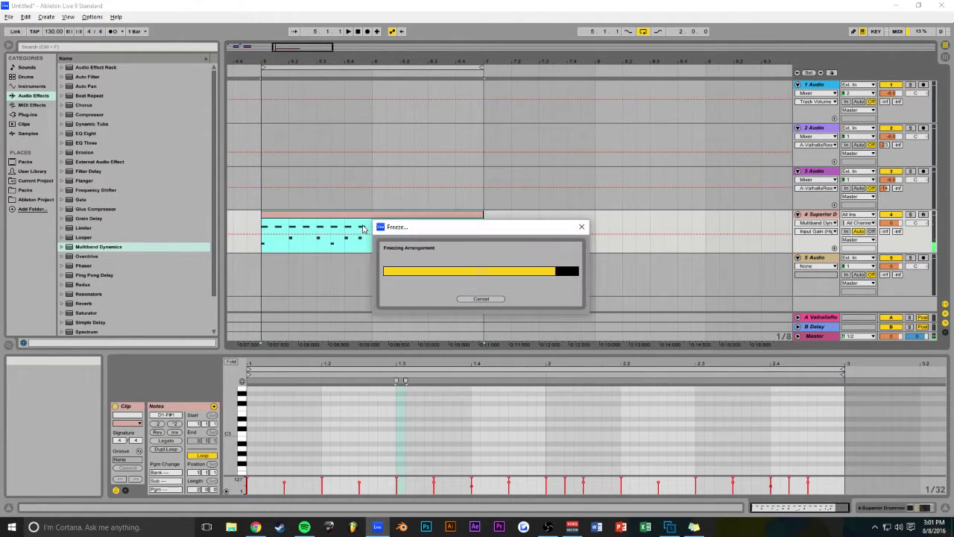
{"action": "left_click_drag", "start_coordinate": [348, 223], "coordinate": [343, 272]}
Step: Mute the frozen Superior Drummer track and play the bounced audio clip
{"action": "key", "text": "space"}
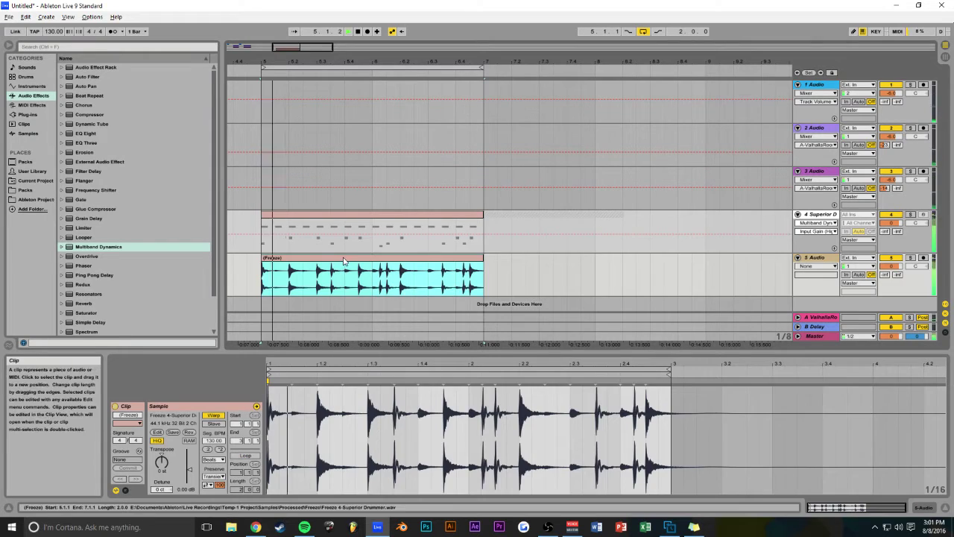
{"action": "key", "text": "space"}
{"action": "left_click", "coordinate": [891, 215]}
{"action": "key", "text": "space"}
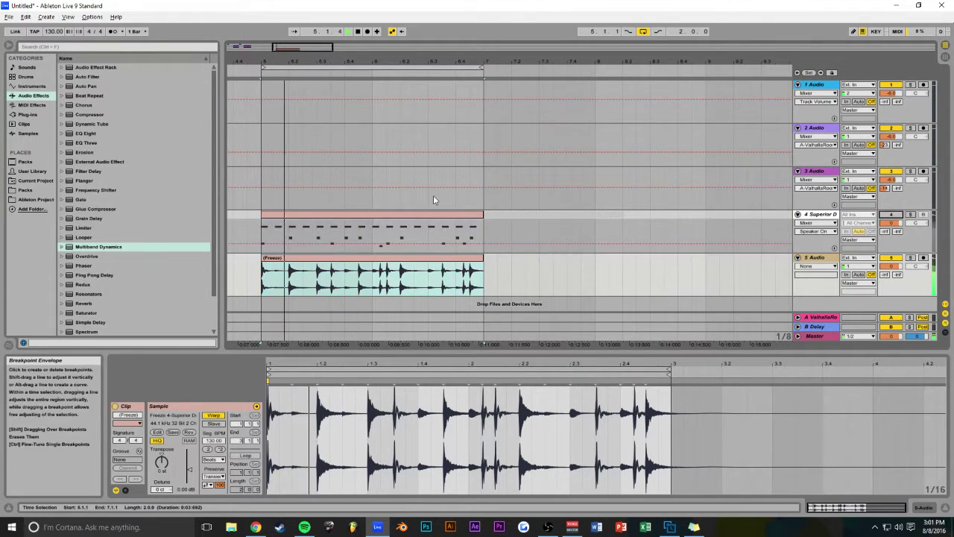
Step: Rename the bounced audio track as SD Bounce and the Superior Drummer track as SD
{"action": "left_click_drag", "start_coordinate": [304, 50], "coordinate": [282, 50]}
{"action": "left_click", "coordinate": [816, 258]}
{"action": "key", "text": "space"}
{"action": "key", "text": "ctrl+r"}
{"action": "type", "text": "SD Bou"}
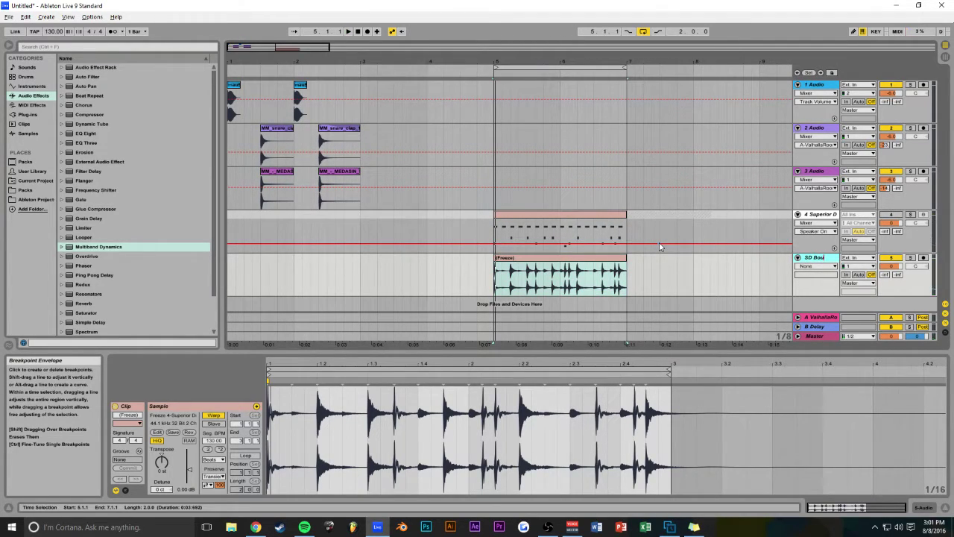
{"action": "type", "text": "nce"}
{"action": "left_click", "coordinate": [654, 215]}
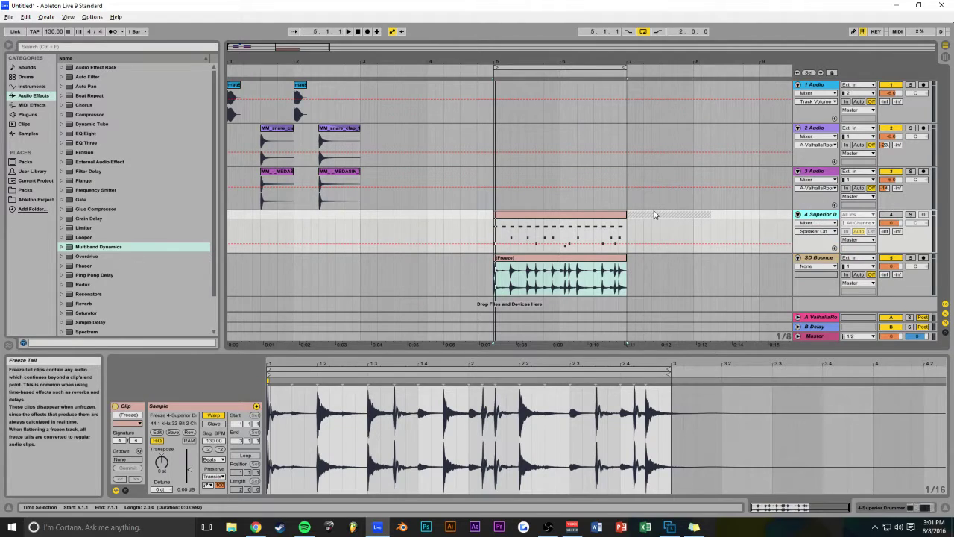
{"action": "type", "text": "SD"}
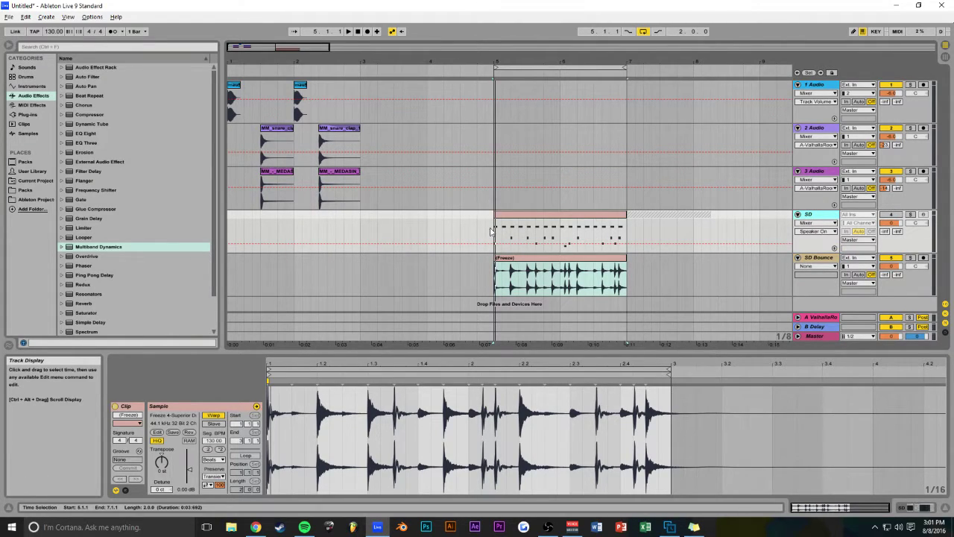
Step: Move the bounced drum clip to 1.1.1 and play it together with the kick and snare samples
{"action": "left_click_drag", "start_coordinate": [534, 275], "coordinate": [266, 276]}
{"action": "key", "text": "space"}
{"action": "left_click_drag", "start_coordinate": [296, 46], "coordinate": [243, 50]}
{"action": "key", "text": "space"}
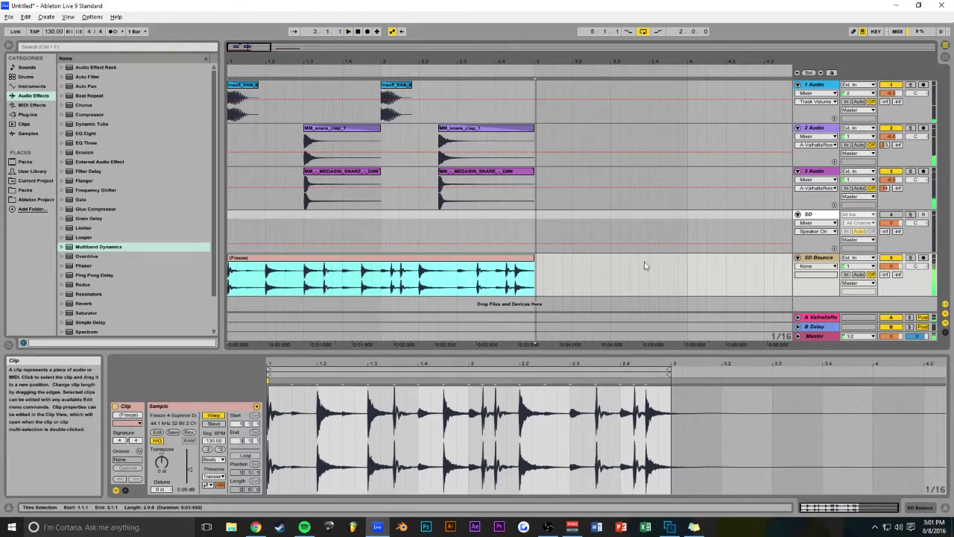
Step: Add EQ Eight to the SD Bounce track with a low cut at 102 Hz, and listen to the track soloed
{"action": "left_click", "coordinate": [820, 258]}
{"action": "left_click", "coordinate": [919, 510]}
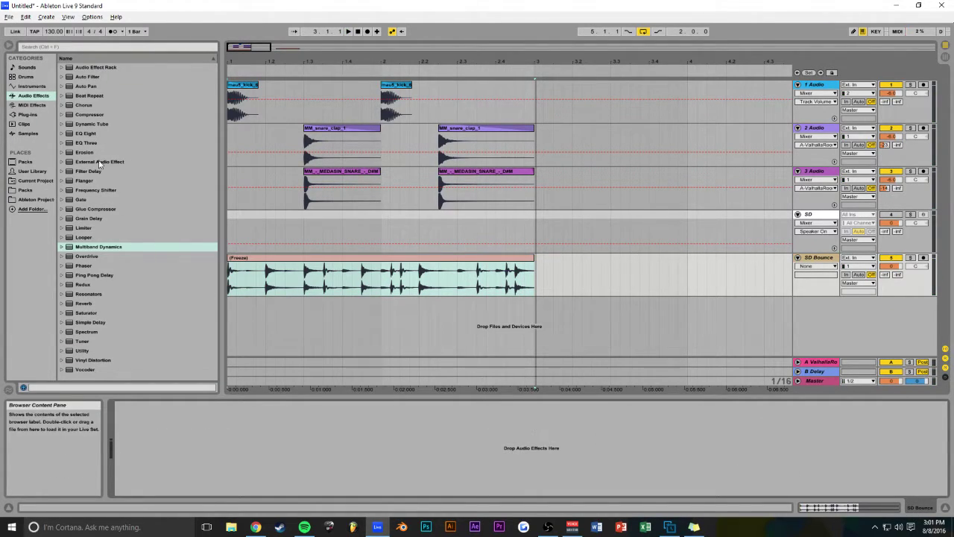
{"action": "left_click_drag", "start_coordinate": [85, 133], "coordinate": [152, 174]}
{"action": "left_click_drag", "start_coordinate": [302, 289], "coordinate": [306, 290]}
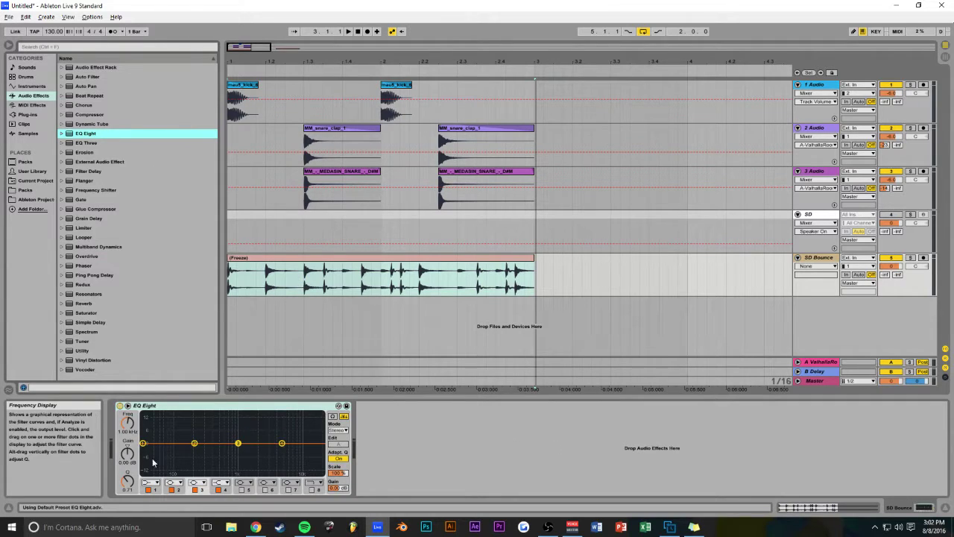
{"action": "left_click_drag", "start_coordinate": [142, 450], "coordinate": [176, 453]}
{"action": "key", "text": "space"}
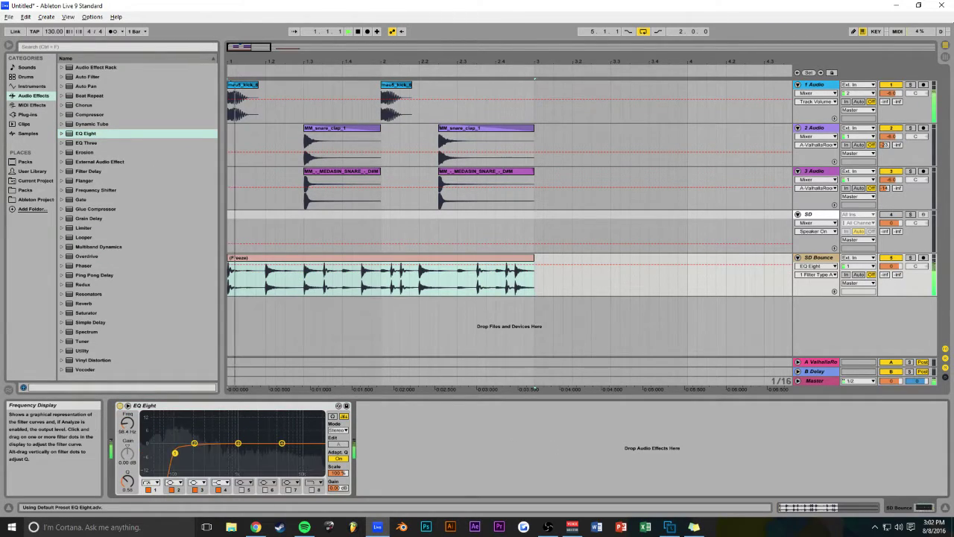
{"action": "left_click", "coordinate": [911, 258]}
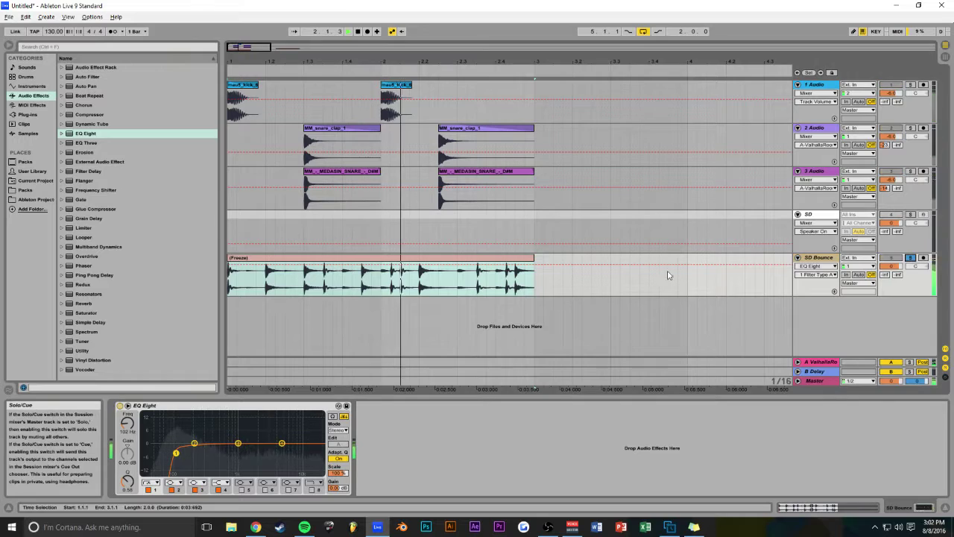
{"action": "key", "text": "space"}
Step: Split the SD Bounce clip at 1.1.3 and 1.2.1, and insert an audio track named Chop above it
{"action": "left_click", "coordinate": [249, 286]}
{"action": "key", "text": "ctrl+e"}
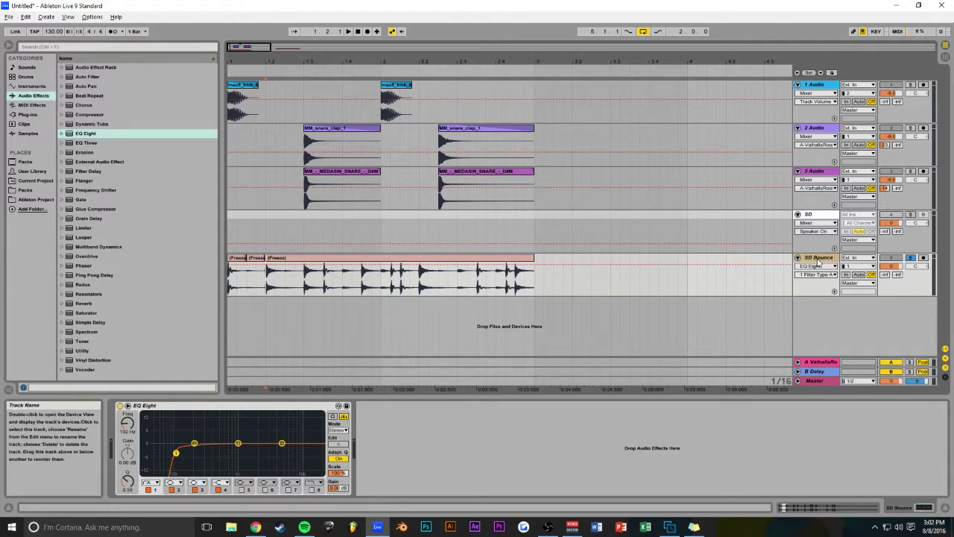
{"action": "key", "text": "ctrl+t"}
{"action": "left_click_drag", "start_coordinate": [817, 302], "coordinate": [813, 261]}
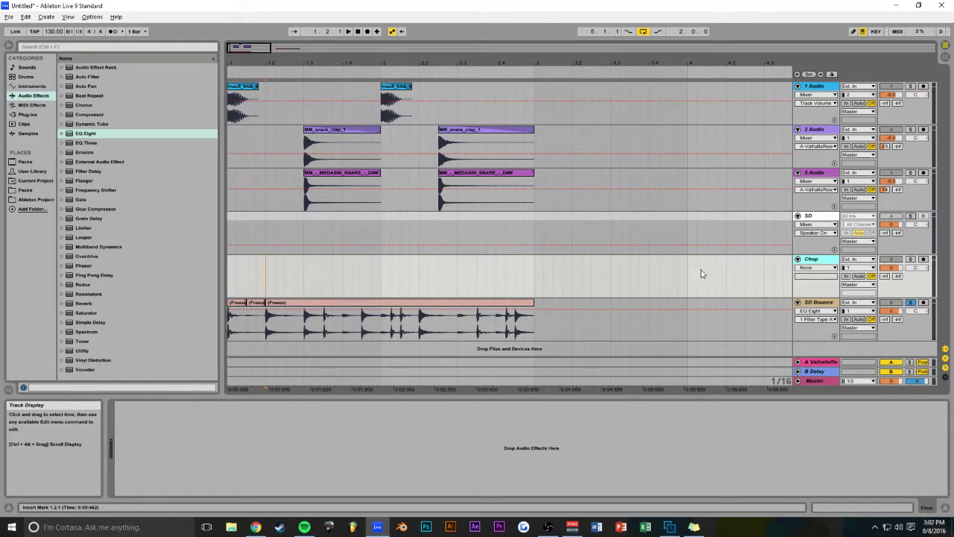
Step: Play the track, move the slice between 1.1.3 and 1.2.1 onto the Chop track, and split it at 1.1.4
{"action": "key", "text": "space"}
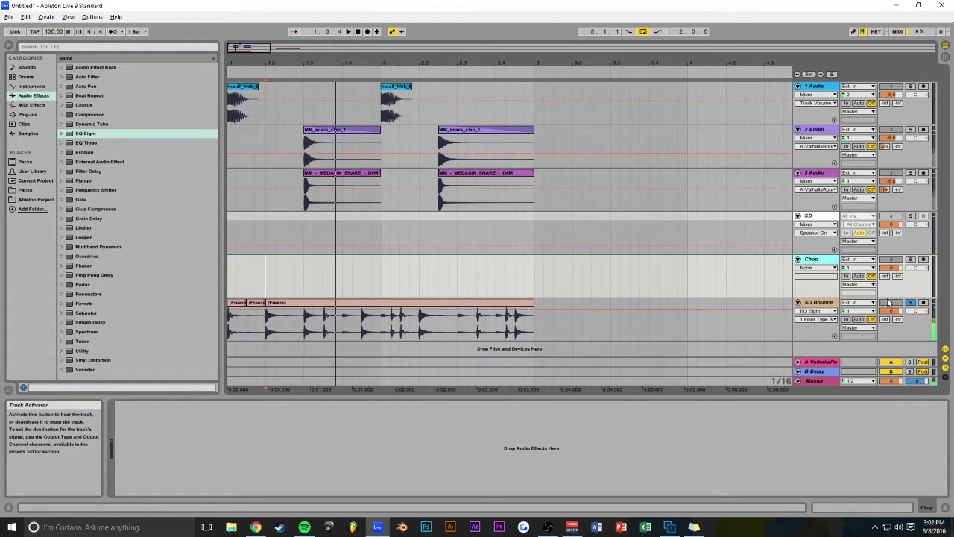
{"action": "left_click", "coordinate": [256, 303]}
{"action": "left_click_drag", "start_coordinate": [256, 304], "coordinate": [255, 260]}
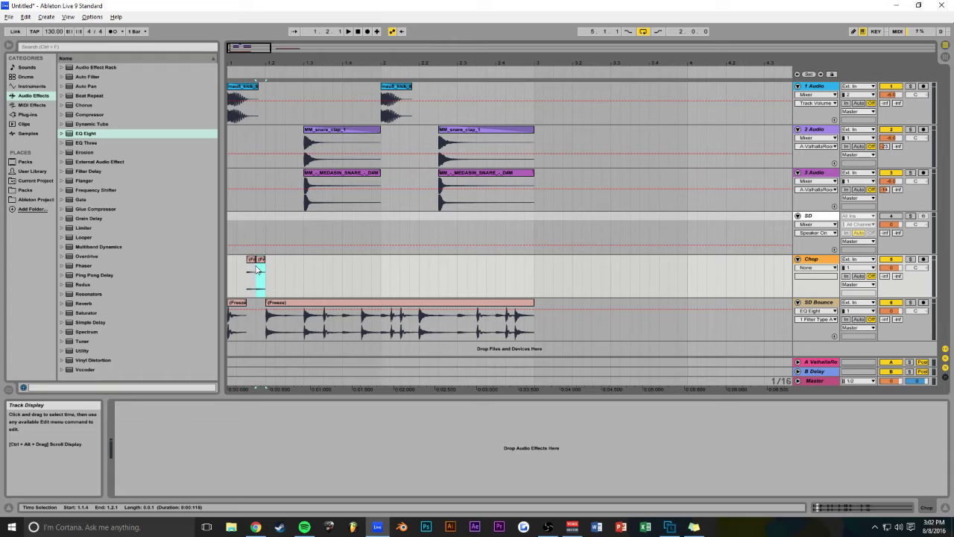
Step: Extend the first Chop slice slightly past 1.1.4 with a long curved fade-out, and play it with SD Bounce muted
{"action": "left_click_drag", "start_coordinate": [269, 48], "coordinate": [229, 47]}
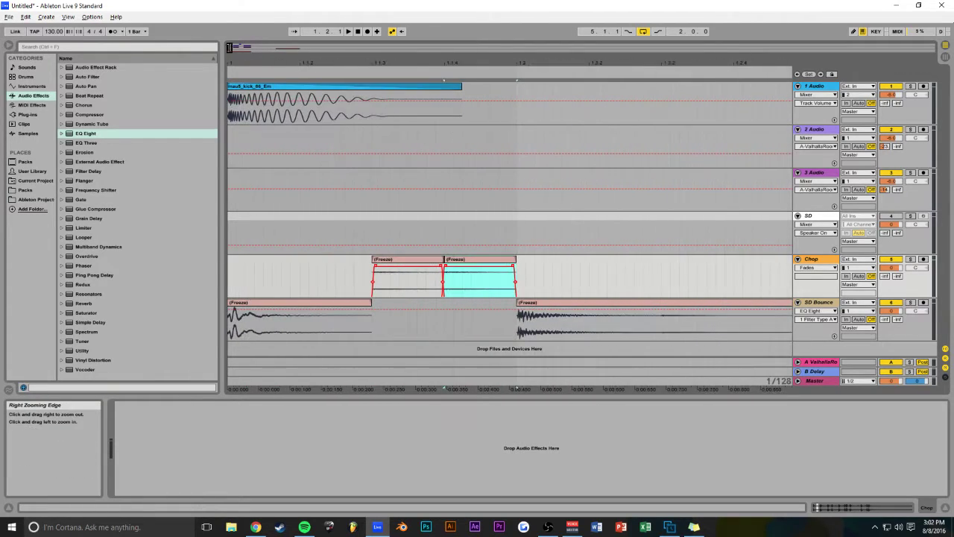
{"action": "mouse_move", "coordinate": [440, 266]}
{"action": "left_mouse_down"}
{"action": "mouse_move", "coordinate": [429, 270]}
{"action": "mouse_move", "coordinate": [447, 259]}
{"action": "mouse_move", "coordinate": [418, 260]}
{"action": "mouse_move", "coordinate": [436, 267]}
{"action": "left_mouse_up"}
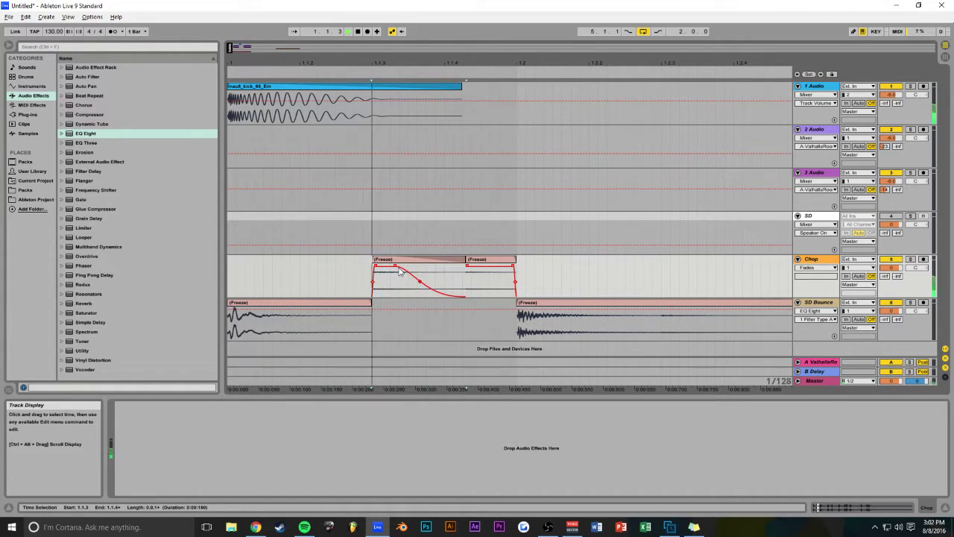
{"action": "key", "text": "space"}
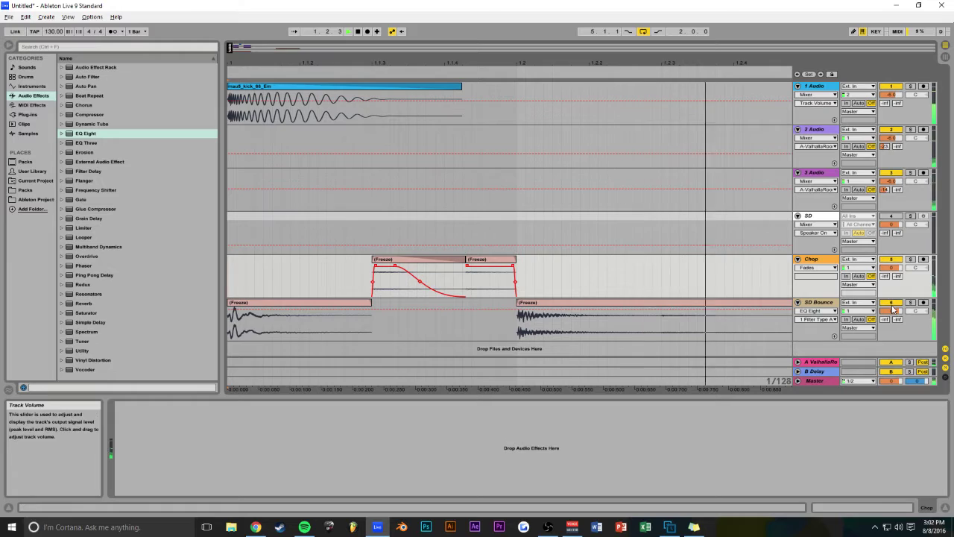
{"action": "key", "text": "space"}
{"action": "key", "text": "space"}
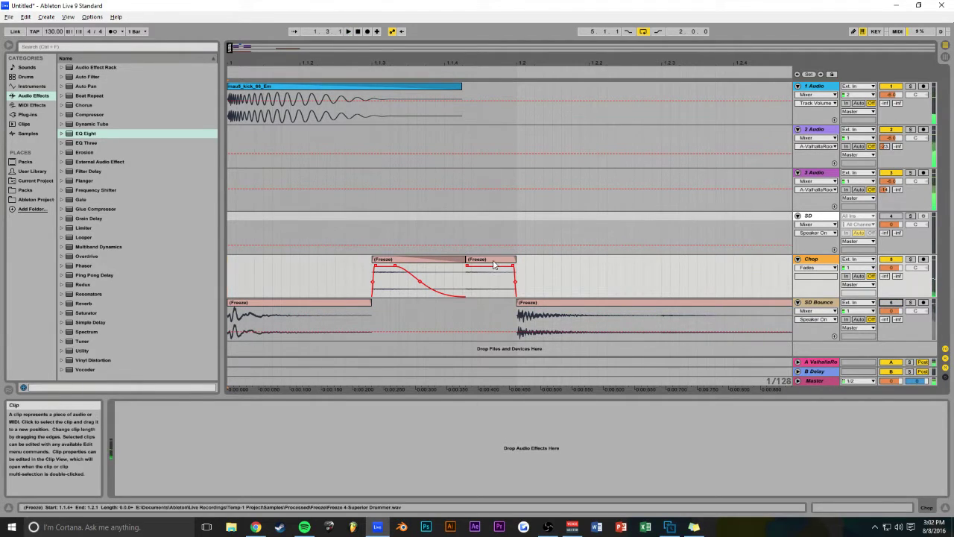
Step: Move the SD Bounce audio between 1.2.1 and 1.2.3 onto the Chop track at 1.2.3, with a curved fade-out, and play it
{"action": "left_click_drag", "start_coordinate": [251, 47], "coordinate": [258, 47]}
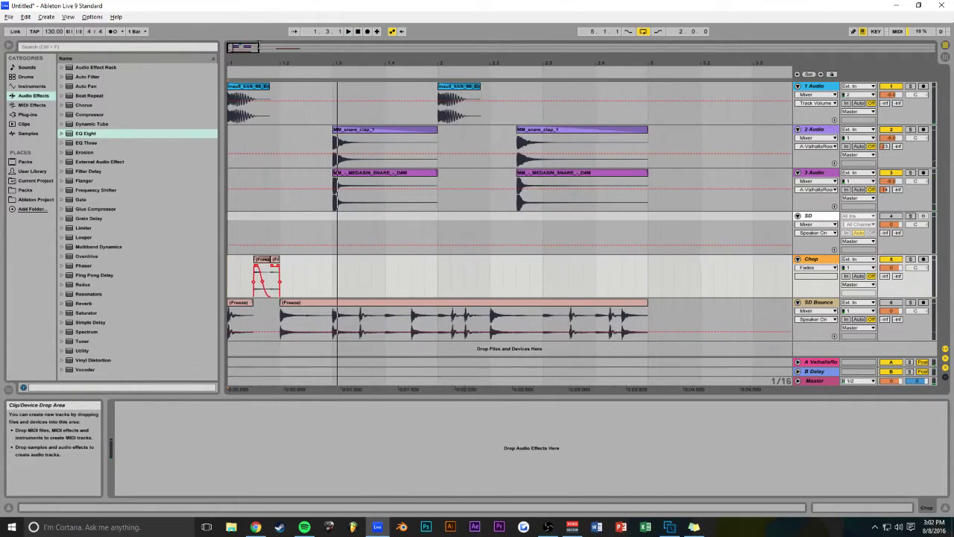
{"action": "left_click", "coordinate": [307, 321]}
{"action": "left_click_drag", "start_coordinate": [294, 307], "coordinate": [336, 283]}
{"action": "left_click", "coordinate": [231, 277]}
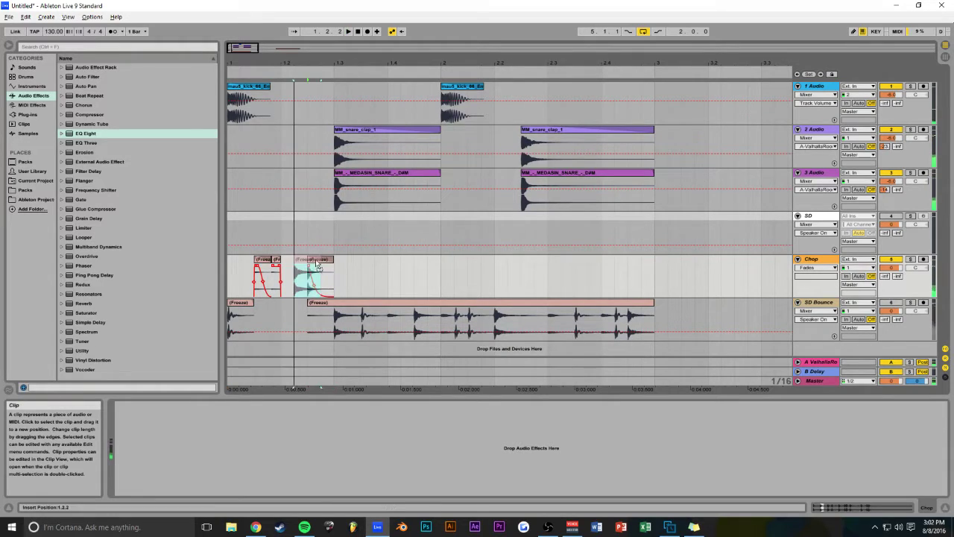
{"action": "left_click", "coordinate": [231, 278]}
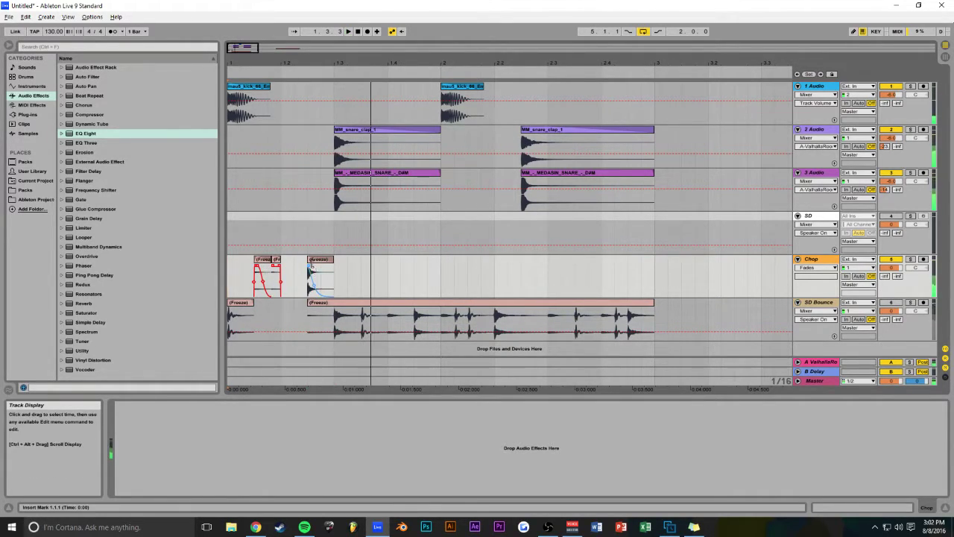
{"action": "key", "text": "space"}
Step: Duplicate the Chop slice at 1.2.3, place the copy at 1.2.1, and play the track from the start
{"action": "left_click", "coordinate": [321, 260]}
{"action": "key", "text": "ctrl+d"}
{"action": "left_click_drag", "start_coordinate": [348, 261], "coordinate": [302, 272]}
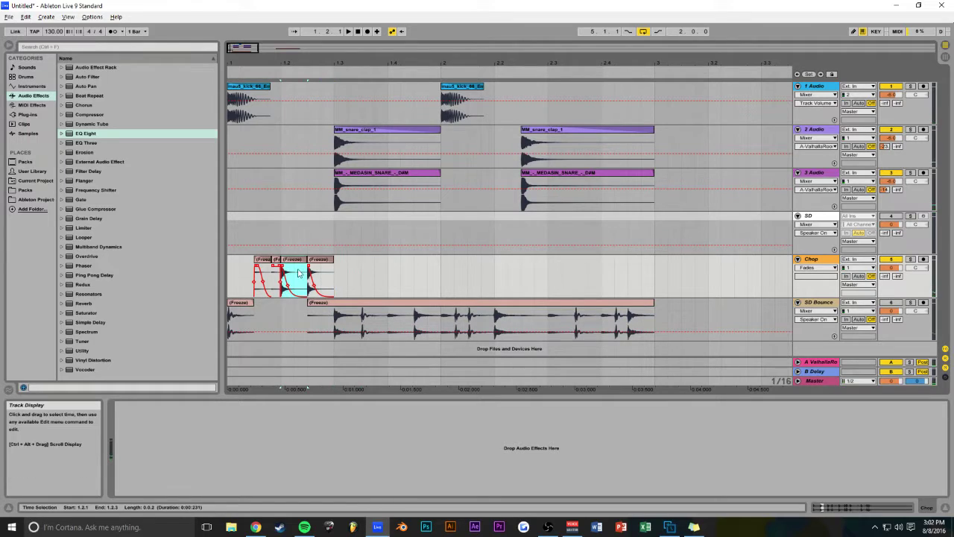
{"action": "left_click", "coordinate": [294, 277]}
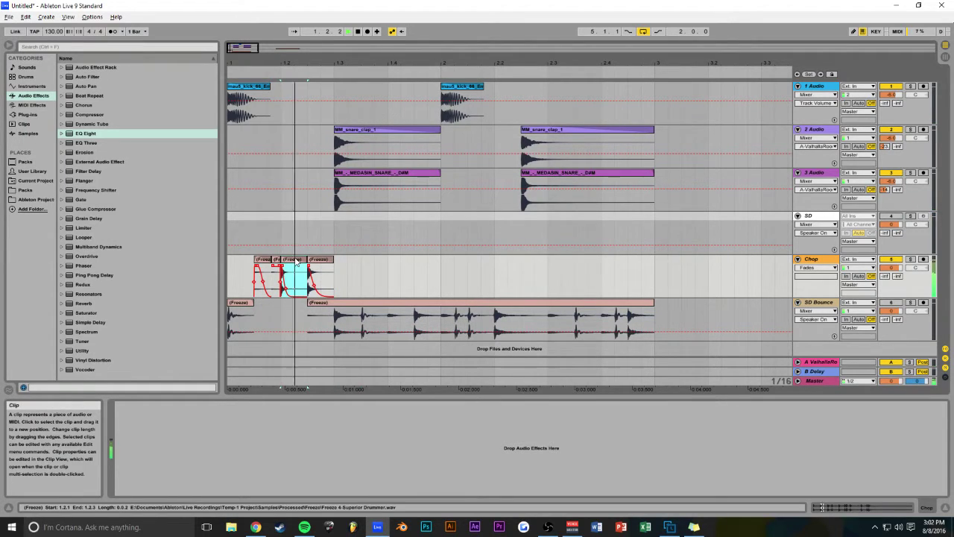
{"action": "left_click", "coordinate": [228, 281]}
{"action": "key", "text": "space"}
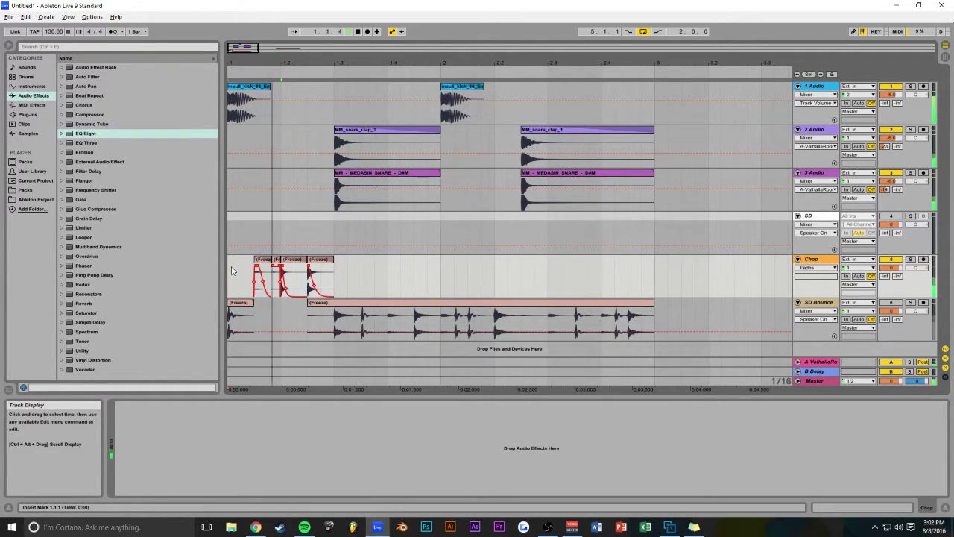
Step: Lower the clip gain of the Chop slice at 1.2.1 and play the track
{"action": "key", "text": "space"}
{"action": "left_click", "coordinate": [294, 274]}
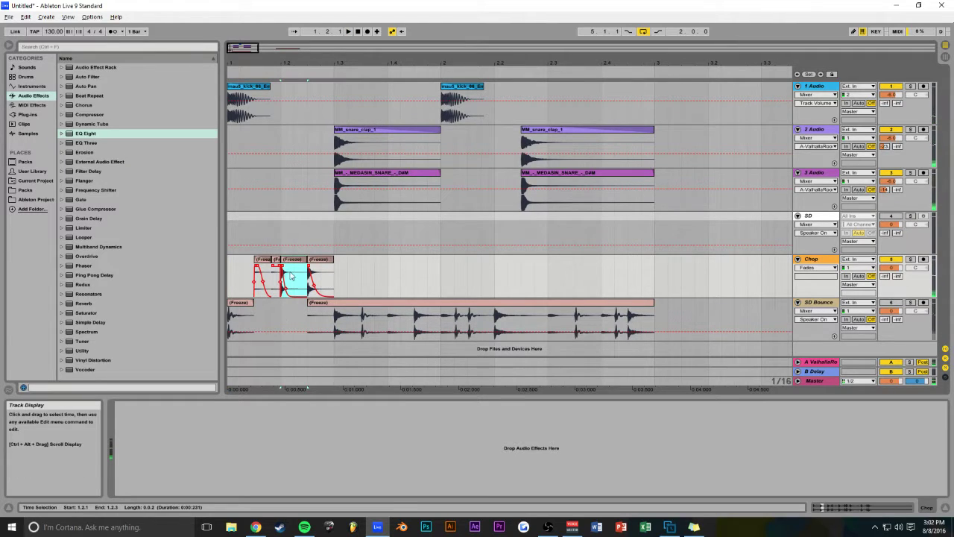
{"action": "double_click", "coordinate": [293, 263]}
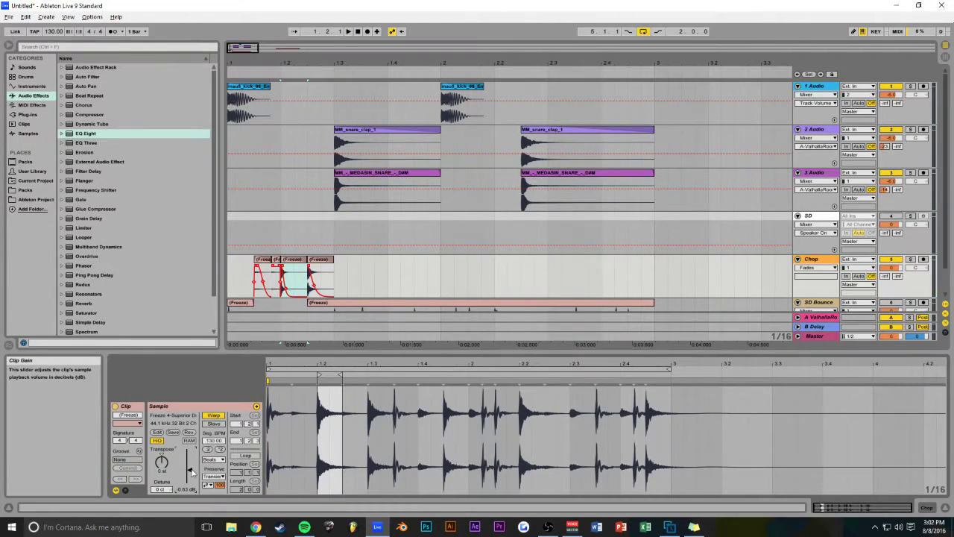
{"action": "key", "text": "space"}
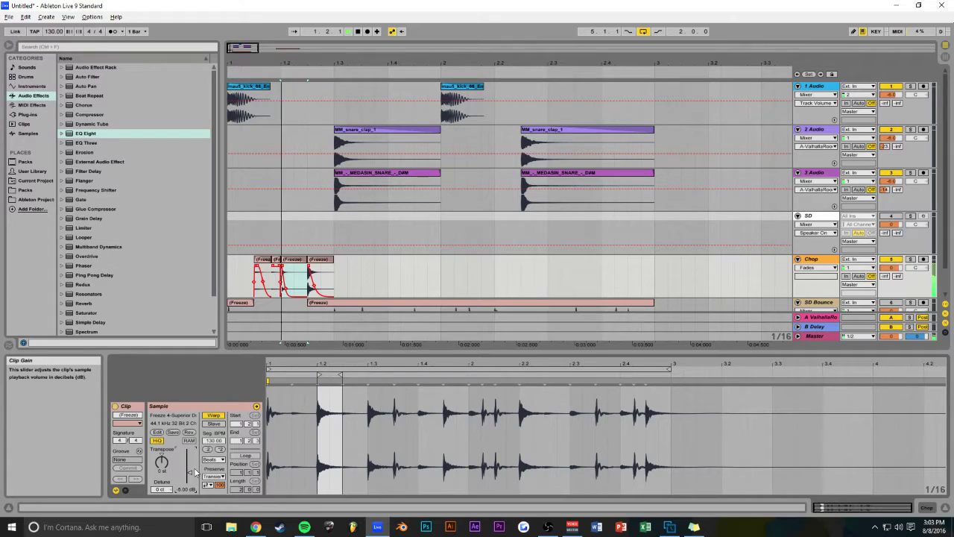
{"action": "left_click", "coordinate": [248, 229]}
Step: Transpose the Chop slice at 1.2.1 up 13 semitones and listen to it from the start
{"action": "left_click", "coordinate": [286, 260]}
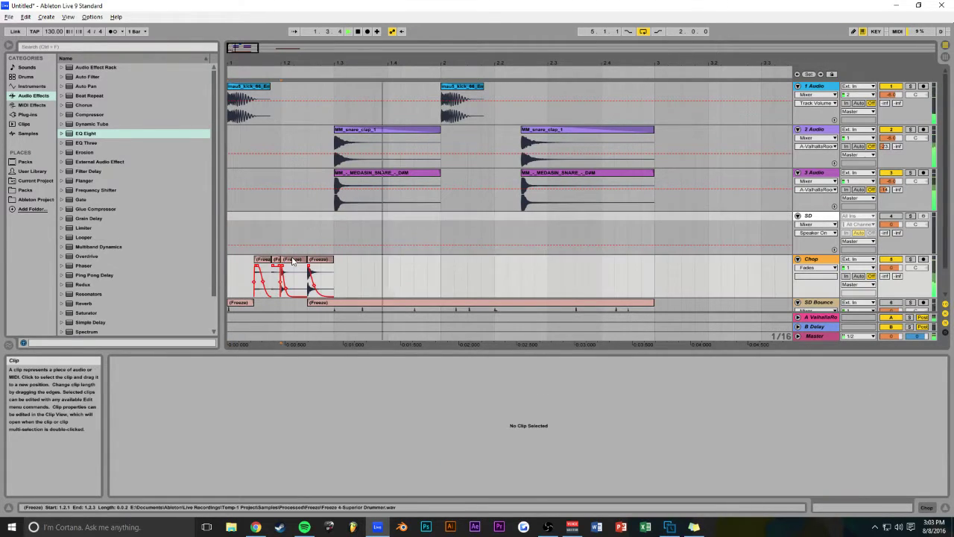
{"action": "key", "text": "space"}
{"action": "left_click_drag", "start_coordinate": [164, 461], "coordinate": [164, 449]}
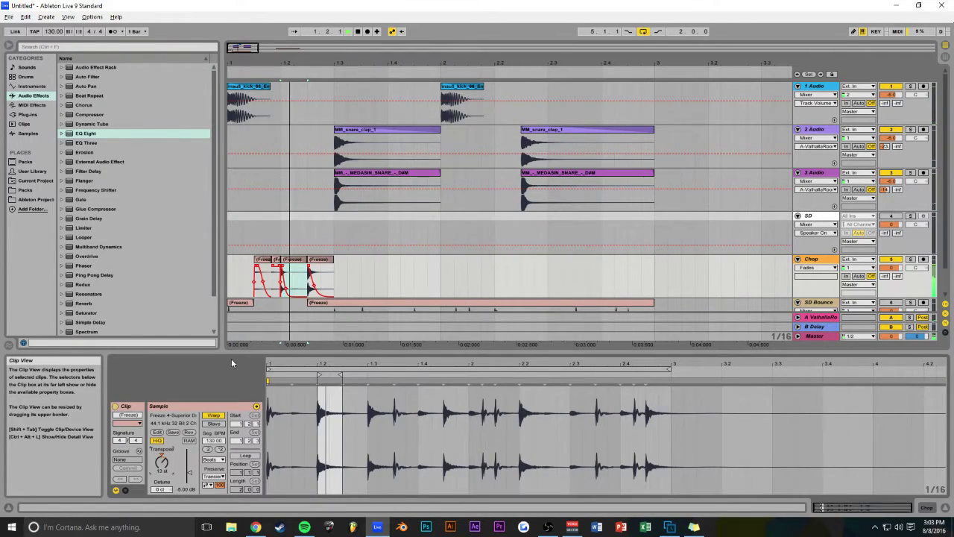
{"action": "left_click", "coordinate": [227, 278]}
{"action": "key", "text": "space"}
Step: Copy the first SD Bounce slice onto the Chop track at 1.3.3 with a short curved fade-out, and play the track
{"action": "scroll", "coordinate": [249, 279], "scroll_direction": "down", "scroll_amount": 1}
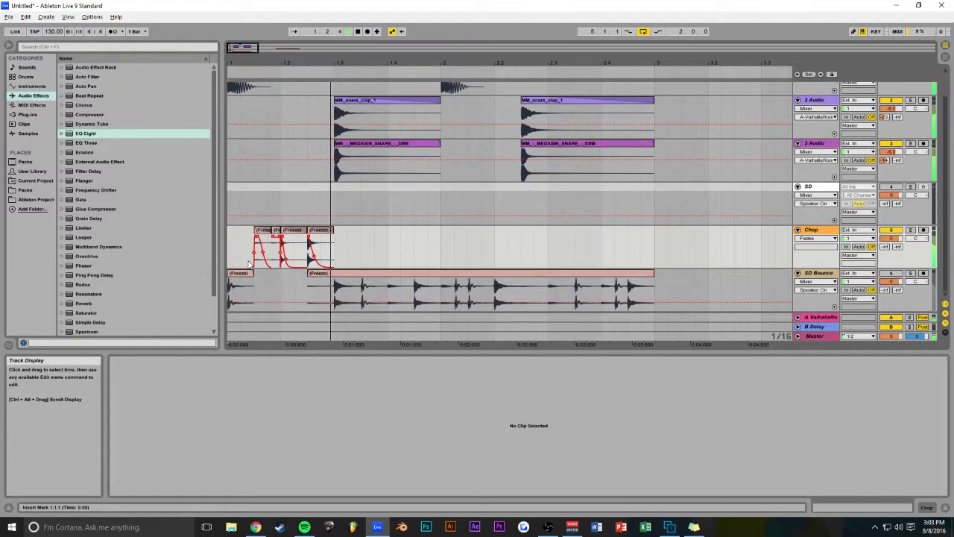
{"action": "left_click_drag", "start_coordinate": [245, 279], "coordinate": [363, 262]}
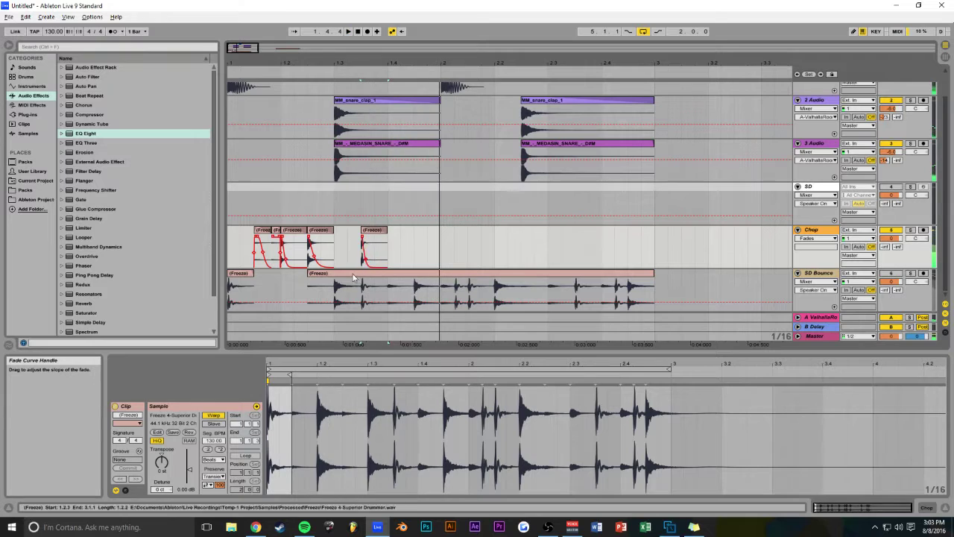
{"action": "left_click", "coordinate": [228, 209]}
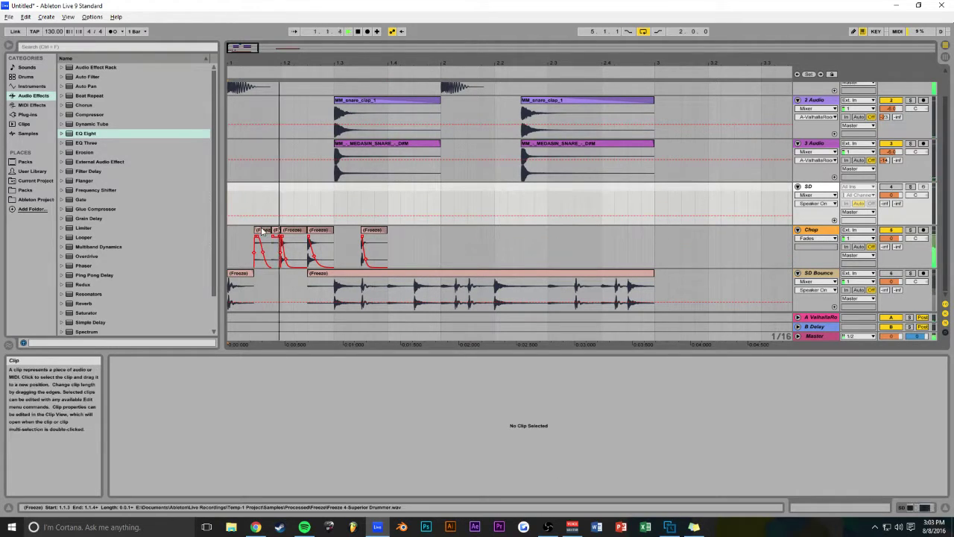
{"action": "scroll", "coordinate": [276, 246], "scroll_direction": "up", "scroll_amount": 1}
{"action": "scroll", "coordinate": [321, 251], "scroll_direction": "down", "scroll_amount": 1}
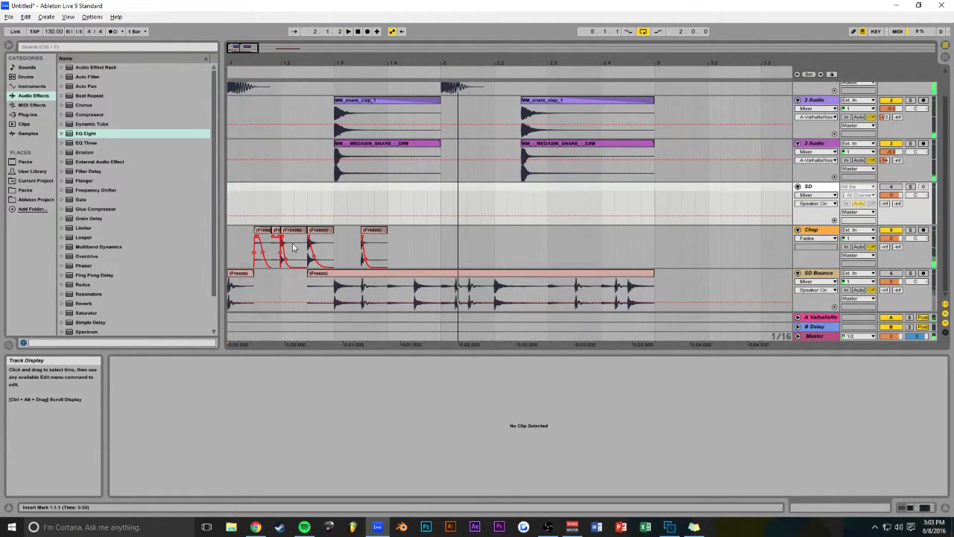
Step: Copy the first Chop slice to 1.4.2, shortened to a sixteenth, duplicate it three times in a row, and play the track
{"action": "left_click_drag", "start_coordinate": [263, 230], "coordinate": [414, 232]}
{"action": "key", "text": "space"}
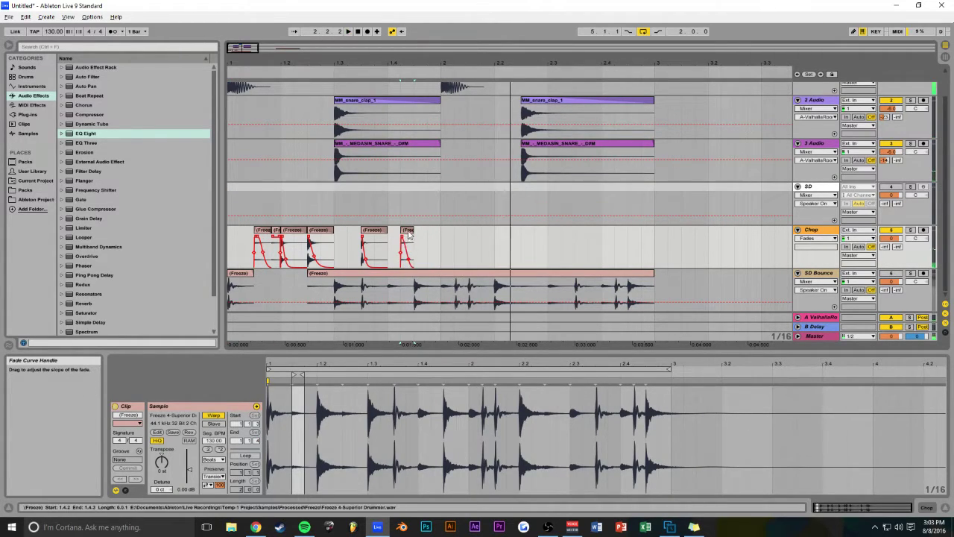
{"action": "left_click", "coordinate": [408, 236]}
{"action": "key", "text": "ctrl+d"}
{"action": "key", "text": "ctrl+d"}
{"action": "key", "text": "ctrl+d"}
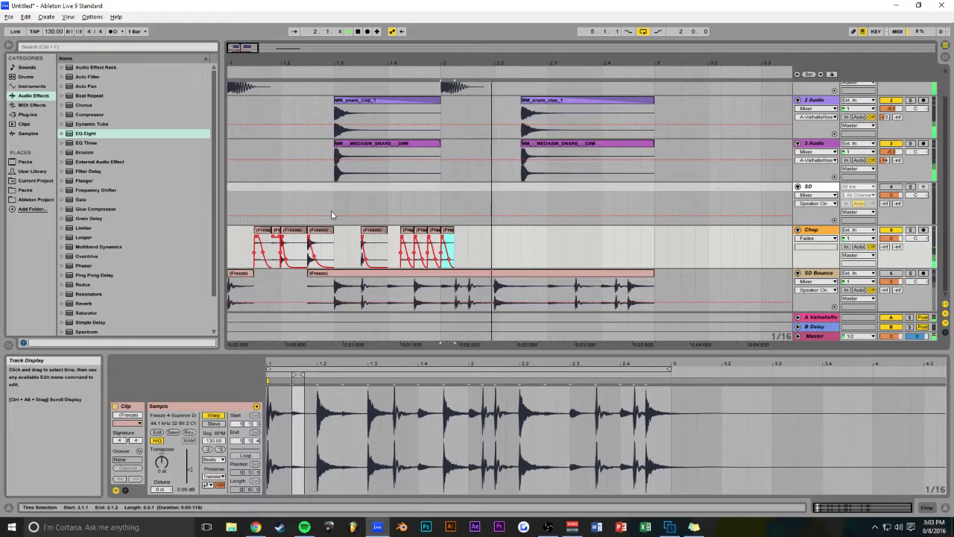
{"action": "left_click", "coordinate": [332, 215]}
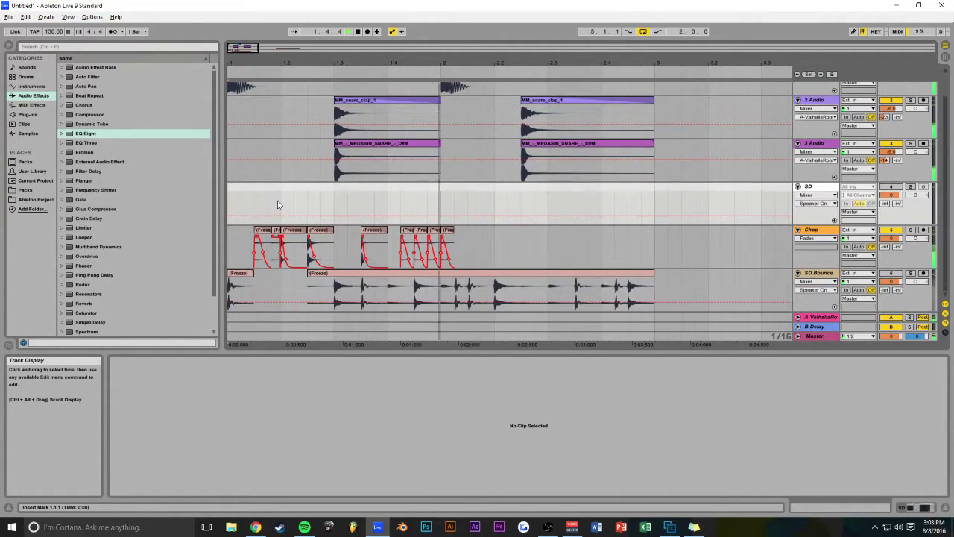
Step: Copy the Chop slice at 1.2.3 to 2.1.3 with a straighter fade-out, and place another copy at 2.2.3
{"action": "left_click", "coordinate": [311, 226]}
{"action": "left_click_drag", "start_coordinate": [312, 226], "coordinate": [486, 235]}
{"action": "key", "text": "space"}
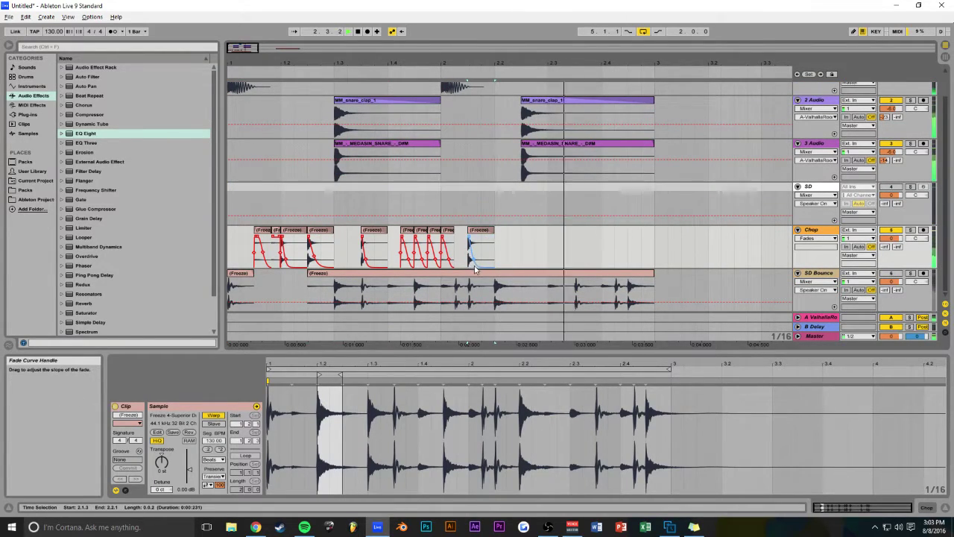
{"action": "left_click_drag", "start_coordinate": [483, 230], "coordinate": [535, 231]}
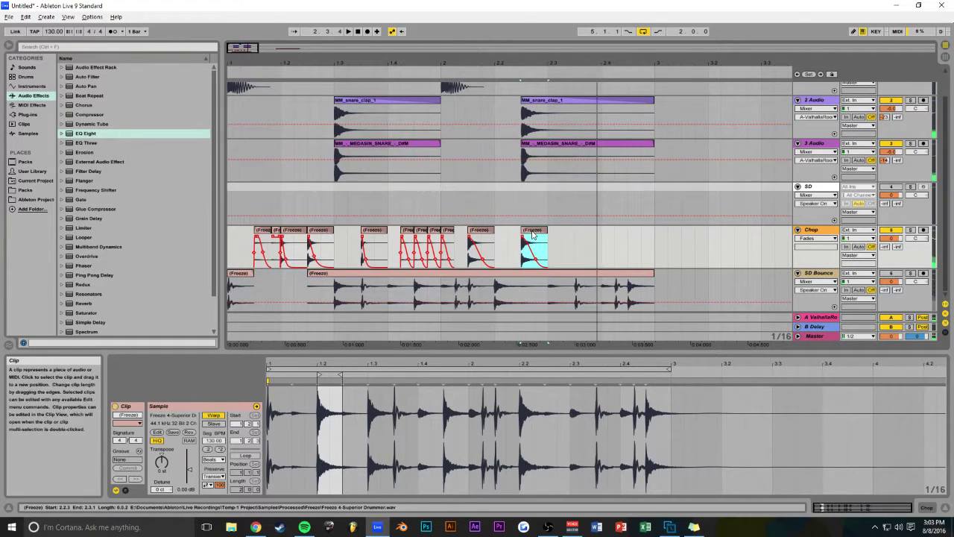
Step: Copy the Chop slice at 2.2.3 to 1.3.1 and play the track from the start
{"action": "left_click_drag", "start_coordinate": [536, 234], "coordinate": [353, 241]}
{"action": "key", "text": "space"}
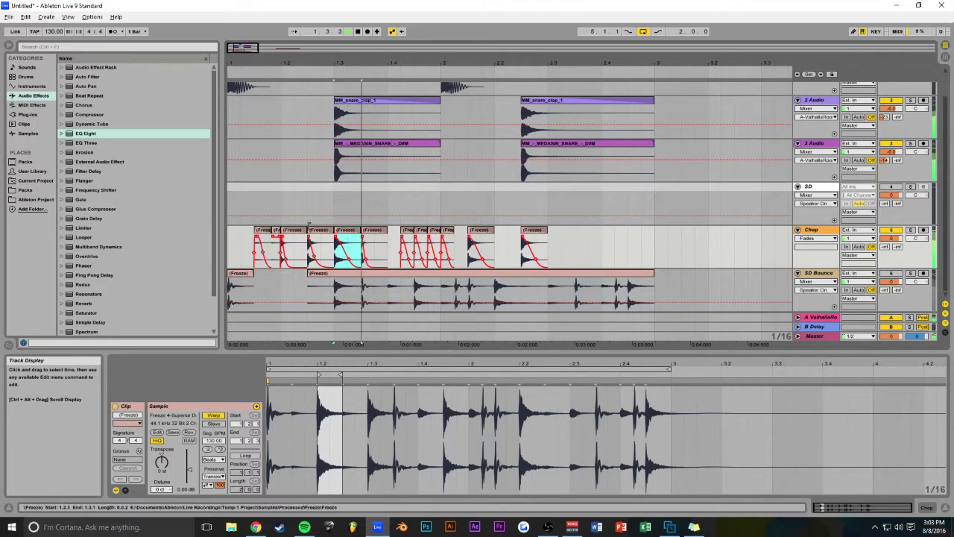
{"action": "left_click", "coordinate": [230, 206]}
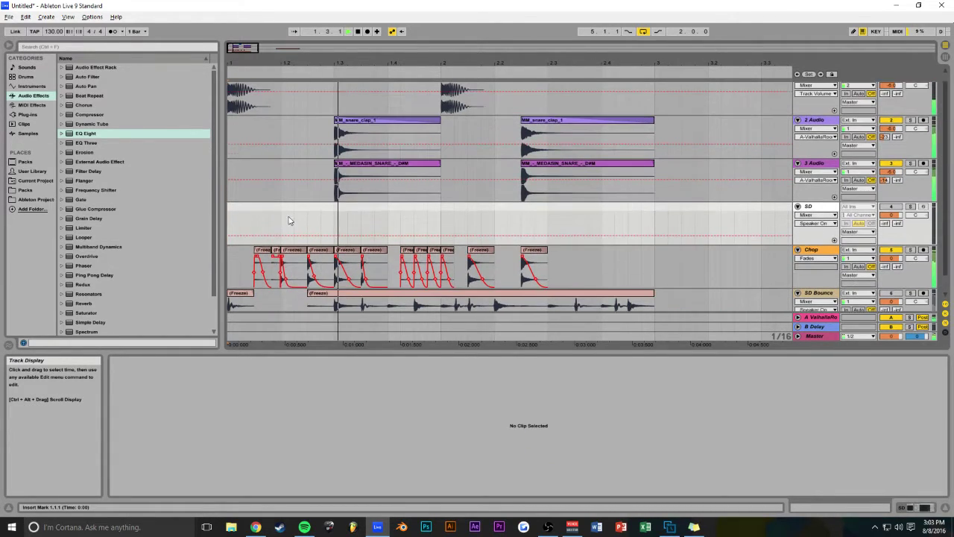
{"action": "left_click", "coordinate": [531, 239]}
{"action": "left_click", "coordinate": [422, 239]}
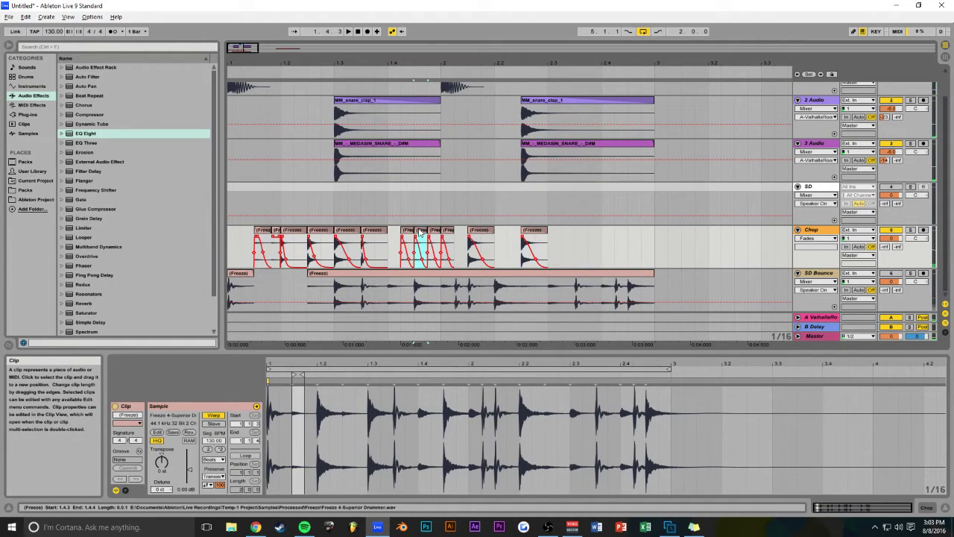
Step: Listen to SD Bounce soloed, split its clip at 2.3.1 and 2.3.3, and copy that slice onto the Chop track at 2.3.3
{"action": "left_click", "coordinate": [457, 293]}
{"action": "left_click", "coordinate": [911, 272]}
{"action": "left_click", "coordinate": [551, 301]}
{"action": "key", "text": "ctrl+e"}
{"action": "left_click", "coordinate": [575, 296]}
{"action": "key", "text": "ctrl+e"}
{"action": "left_click_drag", "start_coordinate": [560, 274], "coordinate": [576, 245]}
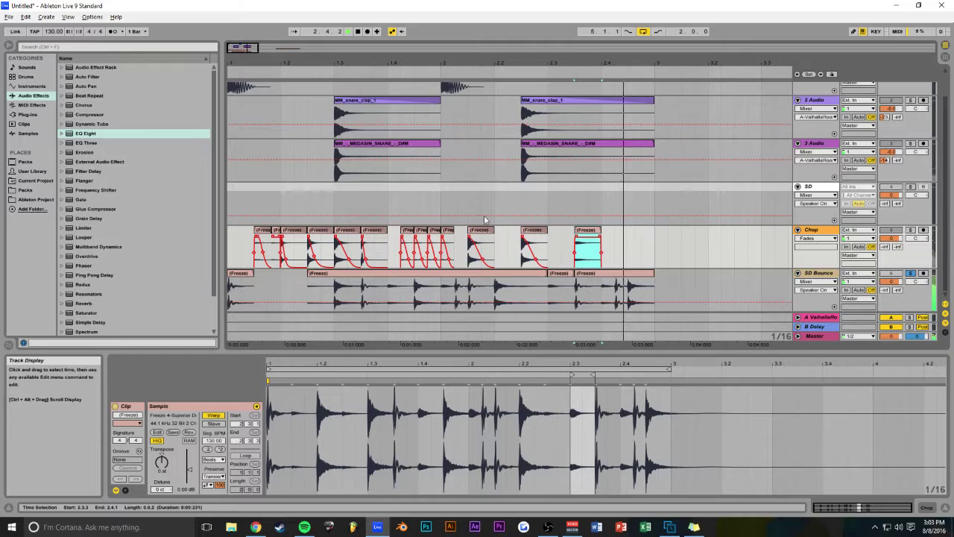
Step: Play the full mix from 2.1.1 and give the Chop slice at 2.3.3 a long fade-out
{"action": "left_click", "coordinate": [442, 207]}
{"action": "key", "text": "space"}
{"action": "key", "text": "space"}
{"action": "key", "text": "space"}
{"action": "scroll", "coordinate": [607, 247], "scroll_direction": "up", "scroll_amount": 1}
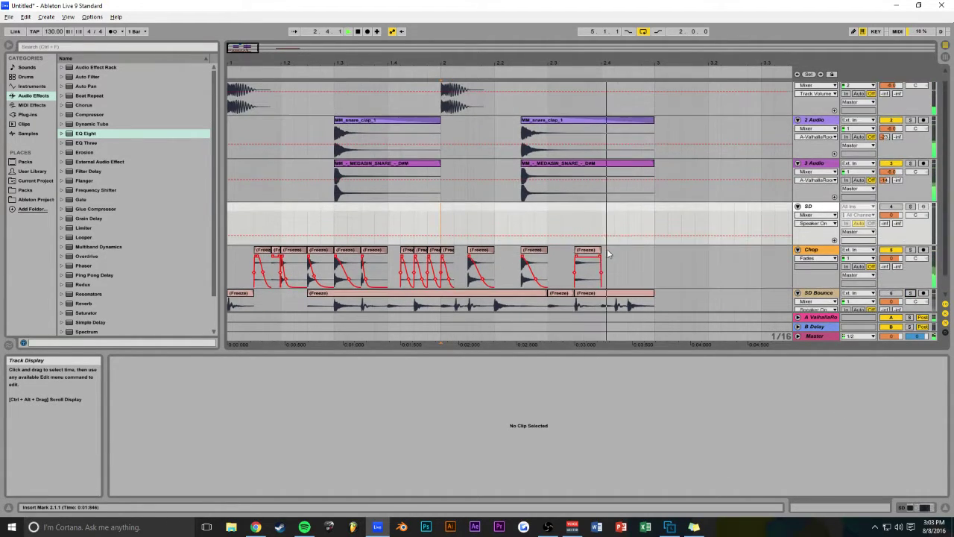
{"action": "left_click", "coordinate": [588, 278]}
{"action": "key", "text": "space"}
{"action": "key", "text": "space"}
Step: Copy the Chop slice at 2.3.3 to 2.4.3, and fill 2.4.1 and 2.4.2 with sixteenth-long copies of it
{"action": "left_click_drag", "start_coordinate": [589, 272], "coordinate": [642, 272]}
{"action": "key", "text": "space"}
{"action": "left_click_drag", "start_coordinate": [586, 251], "coordinate": [613, 252]}
{"action": "key", "text": "ctrl+d"}
{"action": "key", "text": "space"}
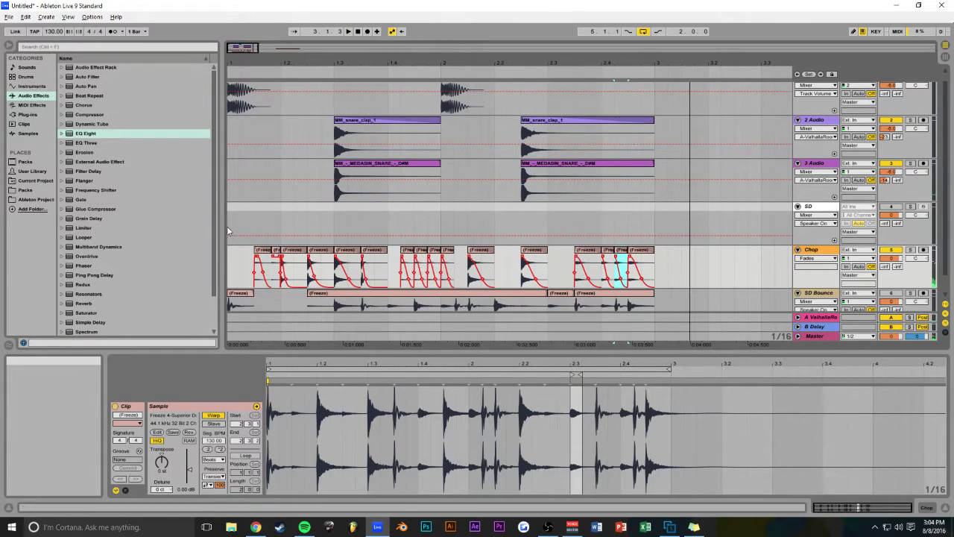
Step: Play the track from the start and set the Chop track's ValhallaRoom send to -33 dB
{"action": "left_click", "coordinate": [226, 226]}
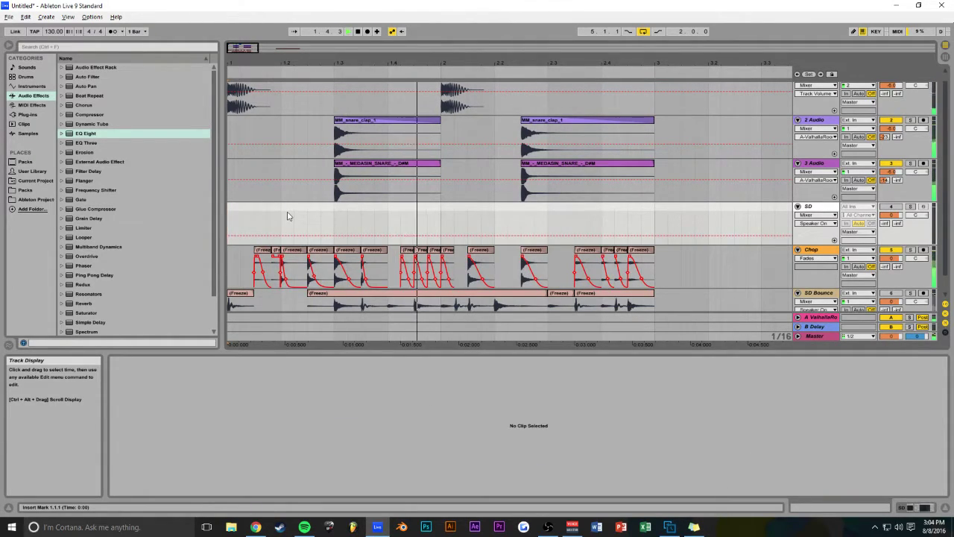
{"action": "scroll", "coordinate": [291, 214], "scroll_direction": "down", "scroll_amount": 2}
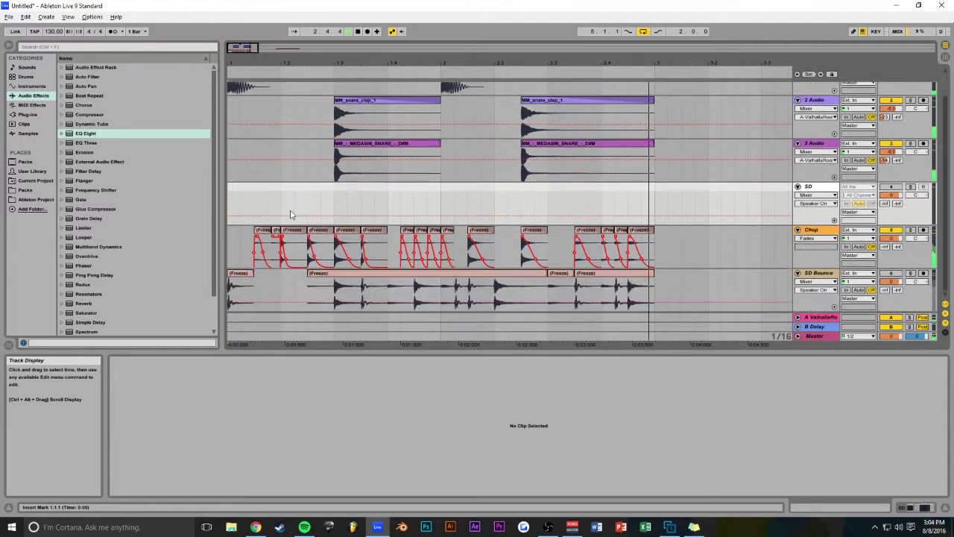
{"action": "left_click_drag", "start_coordinate": [886, 246], "coordinate": [886, 240]}
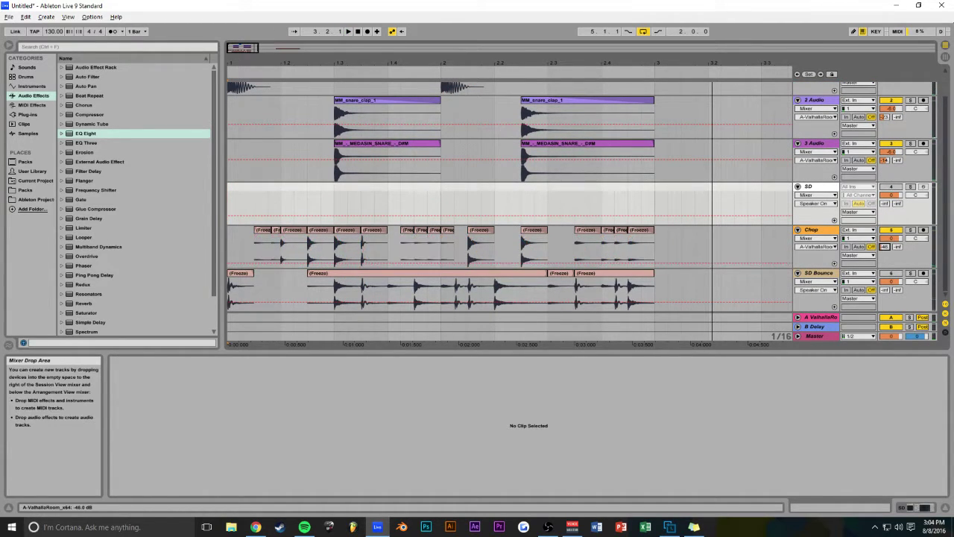
{"action": "key", "text": "space"}
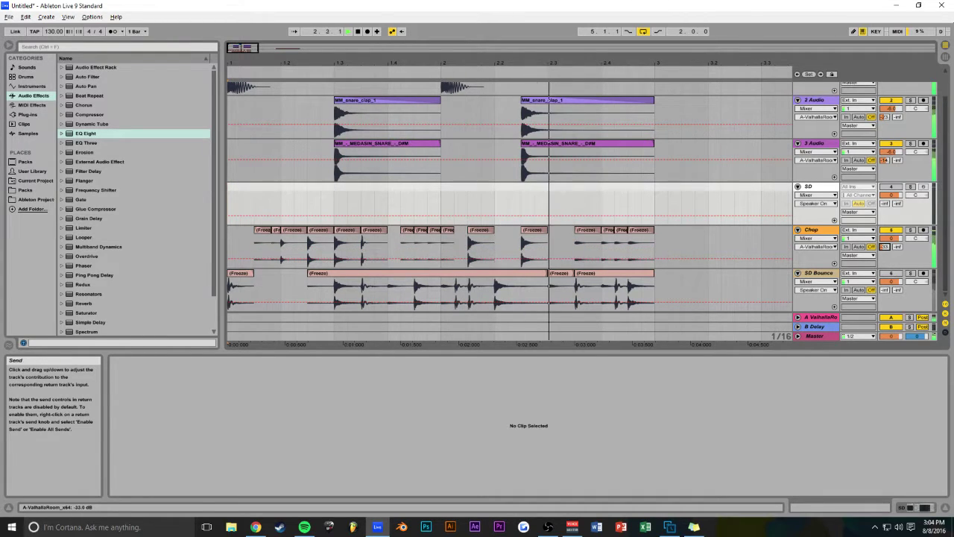
Step: Move the two-bar loop region to start at 1.1.1 and play the looped beat
{"action": "left_click_drag", "start_coordinate": [390, 63], "coordinate": [261, 79]}
{"action": "key", "text": "space"}
{"action": "key", "text": "space"}
{"action": "left_click_drag", "start_coordinate": [331, 51], "coordinate": [243, 52]}
{"action": "key", "text": "space"}
Step: Lower the clip gain of the last four Chop slices, from 2.3.3 to 3.1.1, and play the loop
{"action": "left_click_drag", "start_coordinate": [516, 239], "coordinate": [476, 235]}
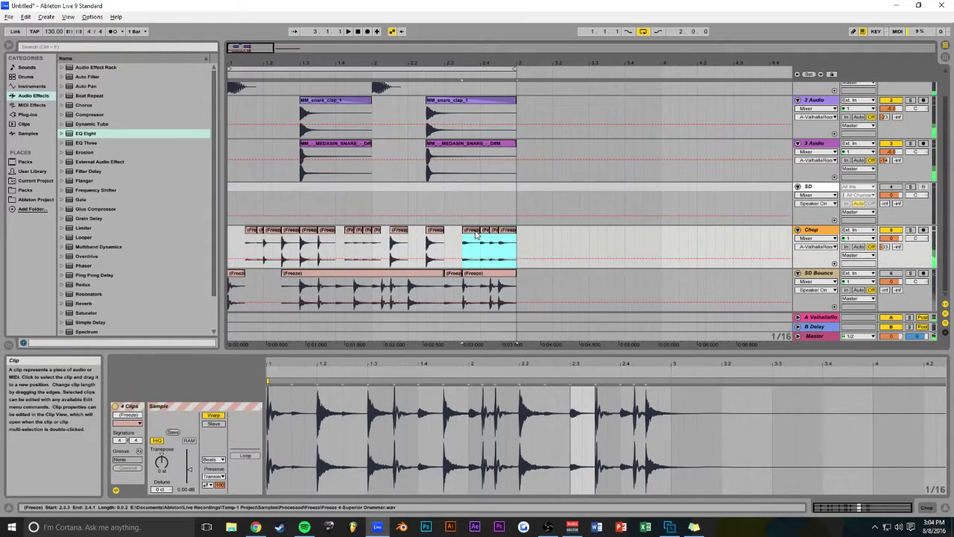
{"action": "left_click", "coordinate": [189, 469]}
{"action": "key", "text": "space"}
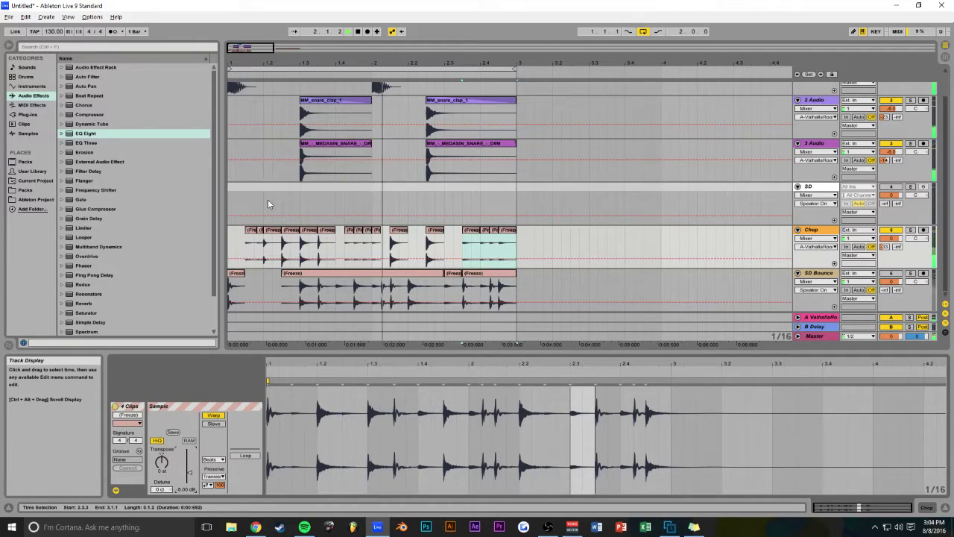
Step: Open the Chop track's device chain, add a Phaser effect to it and play the loop
{"action": "left_click", "coordinate": [466, 233]}
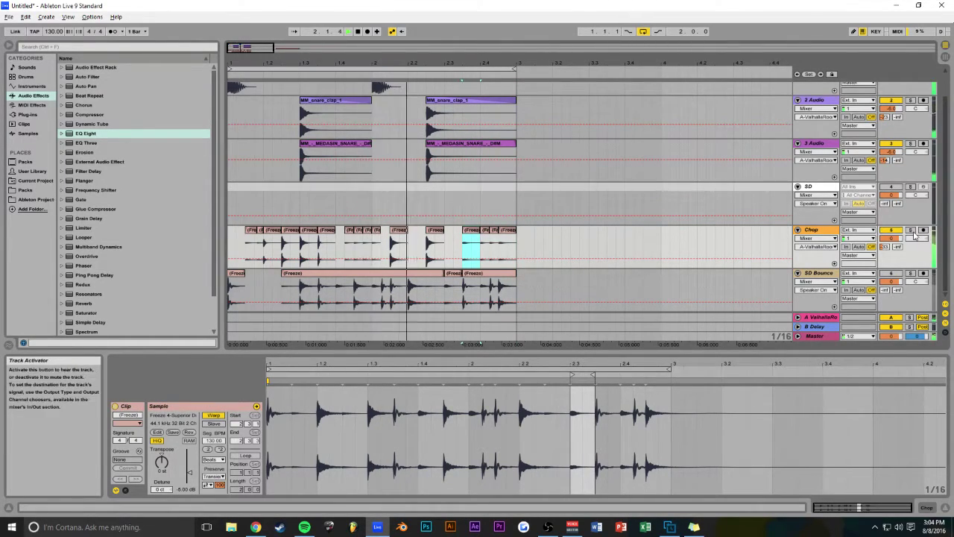
{"action": "key", "text": "shift+Tab"}
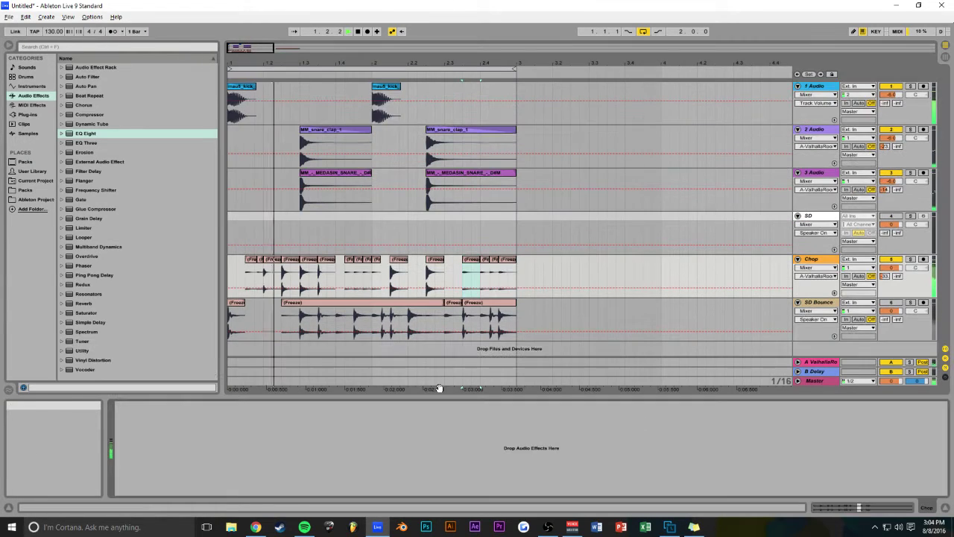
{"action": "left_click", "coordinate": [87, 96]}
{"action": "left_click", "coordinate": [87, 87]}
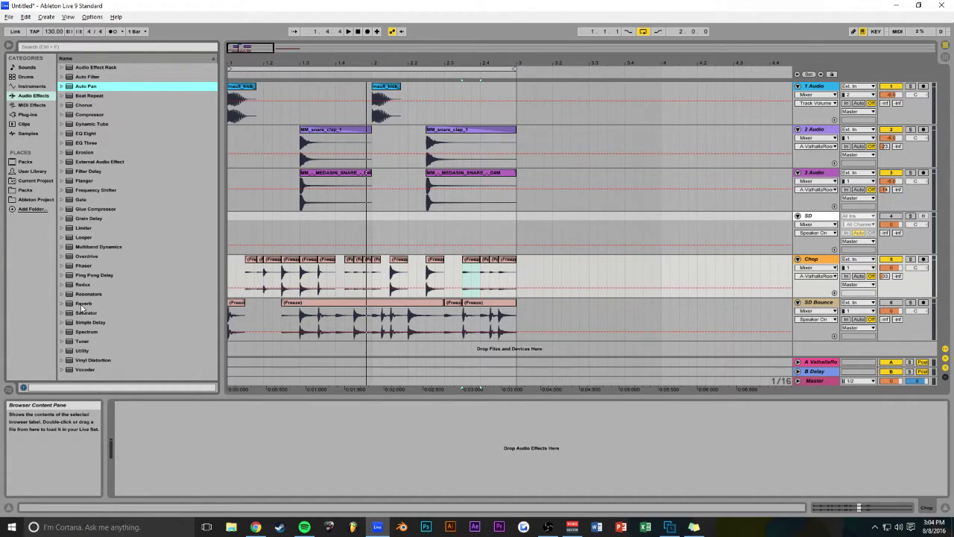
{"action": "left_click", "coordinate": [83, 267]}
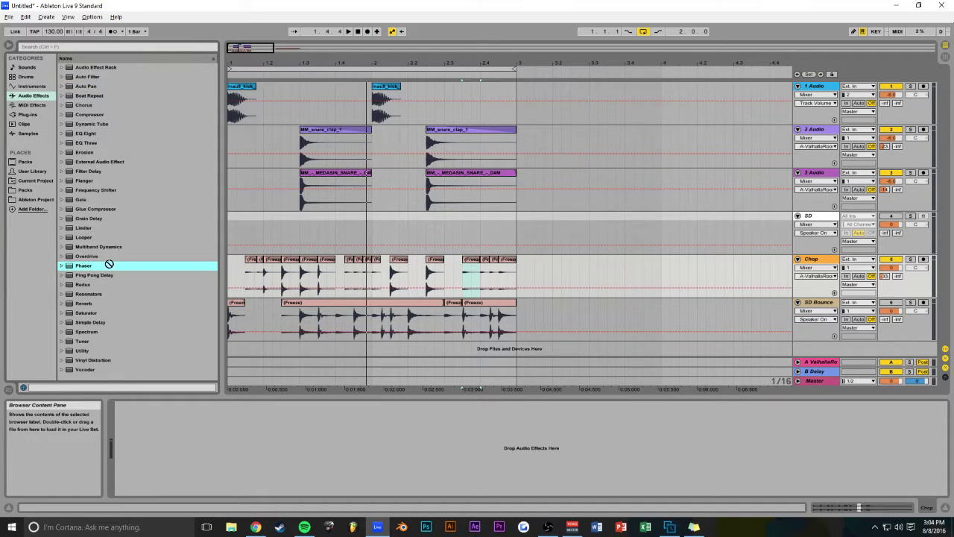
{"action": "left_click_drag", "start_coordinate": [232, 277], "coordinate": [233, 277]}
{"action": "key", "text": "space"}
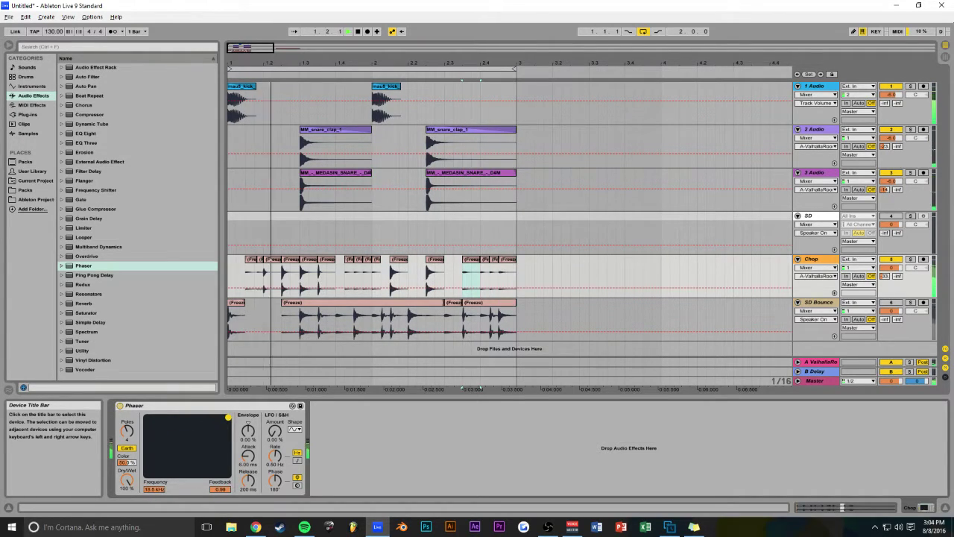
Step: Set the Chop track's Phaser to 8 poles, 0.67 feedback and 84.1% envelope, raise its LFO amount, and check the result
{"action": "left_click_drag", "start_coordinate": [228, 419], "coordinate": [202, 429]}
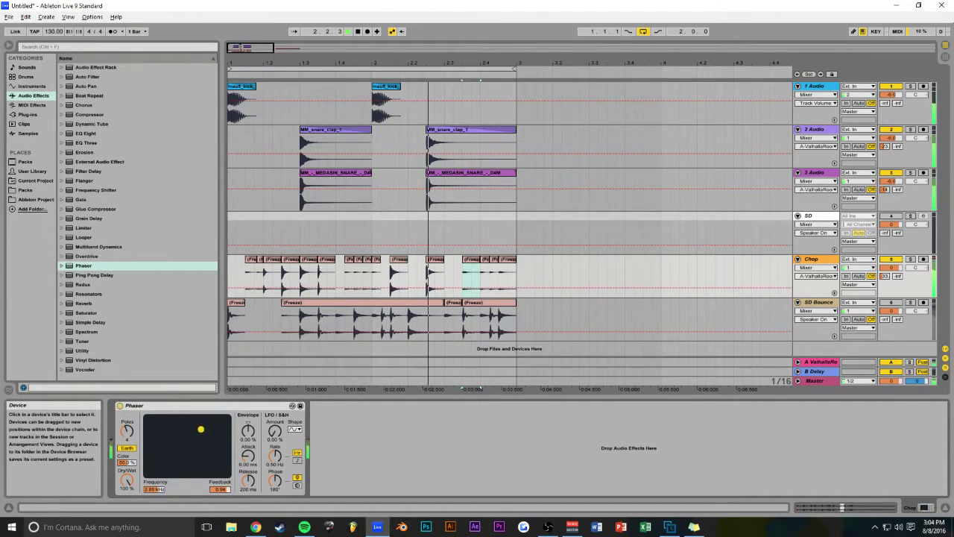
{"action": "left_click", "coordinate": [127, 430]}
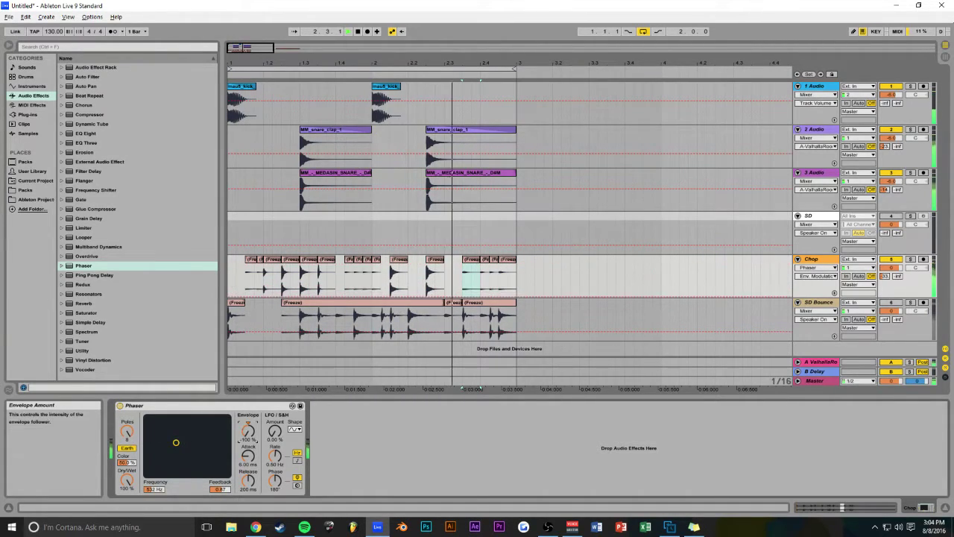
{"action": "left_click", "coordinate": [249, 432]}
{"action": "left_click", "coordinate": [276, 432]}
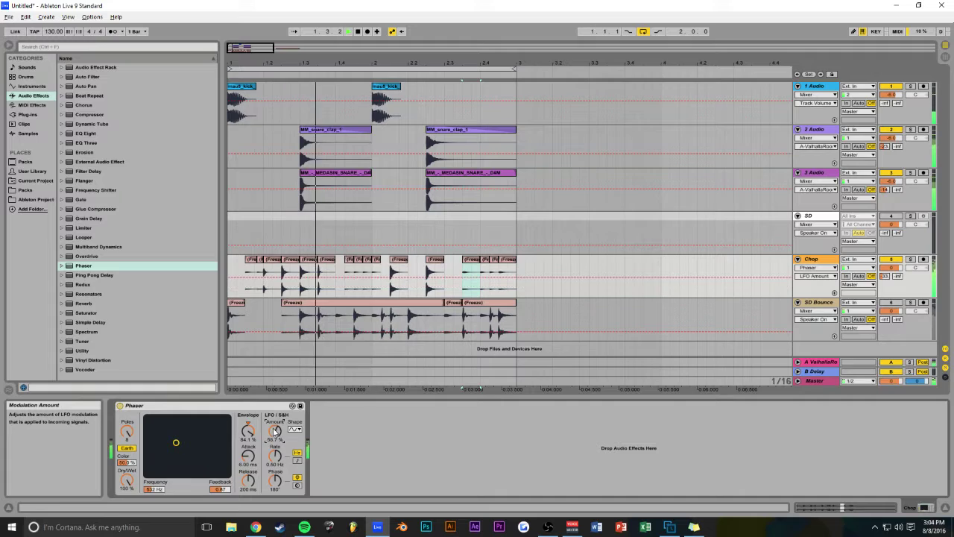
{"action": "left_click", "coordinate": [910, 259]}
{"action": "left_click", "coordinate": [911, 260]}
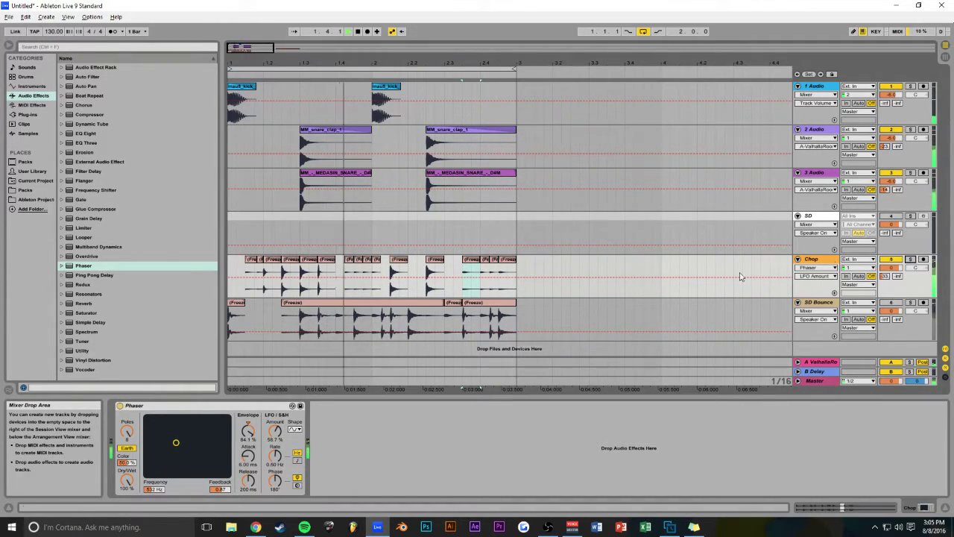
Step: Save the Live Set as TrackFromScratch1 in the 86G#Minor Project folder
{"action": "key", "text": "ctrl+s"}
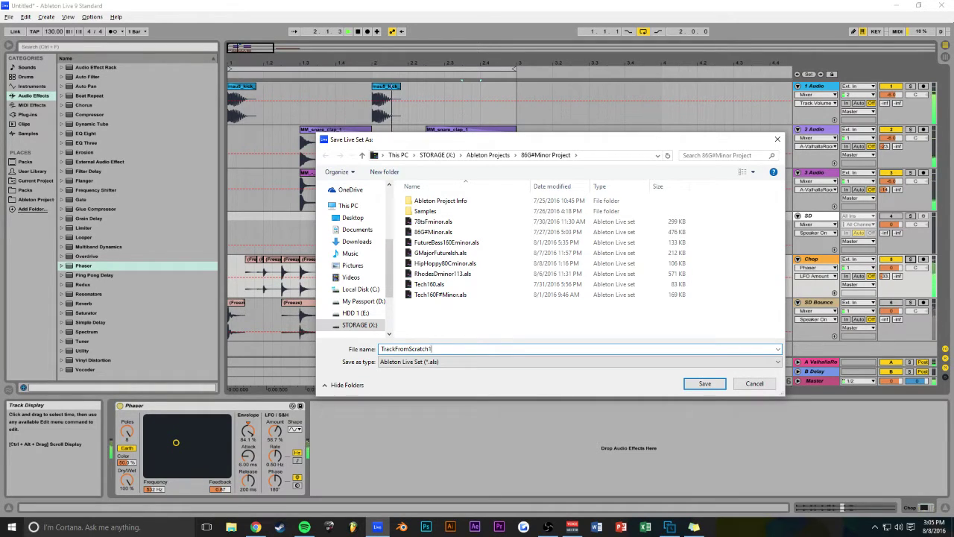
{"action": "key", "text": "Return"}
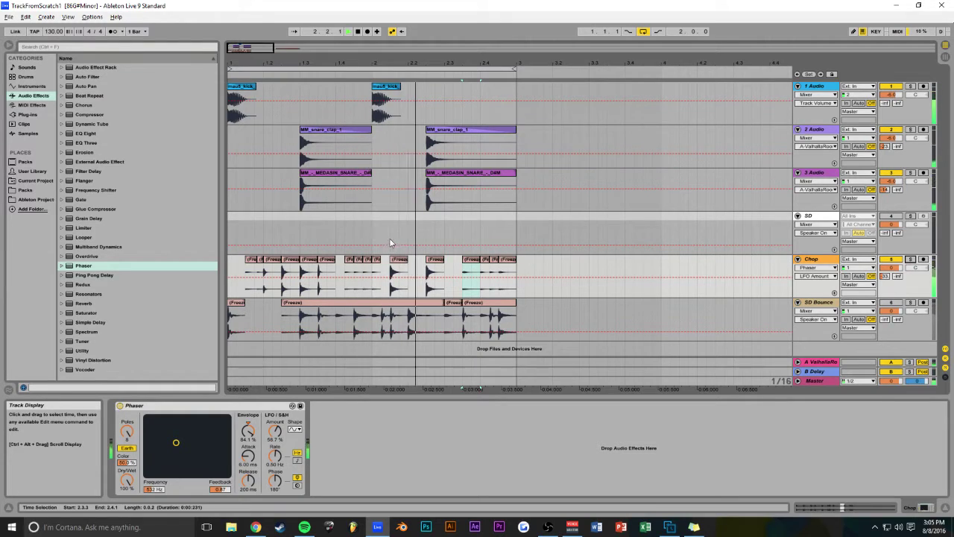
Step: Solo the Chop track and set its Phaser to 94.9 Hz, 0.30 feedback, 100% color, 44.5 ms release and 11.1% LFO amount
{"action": "left_click", "coordinate": [908, 260]}
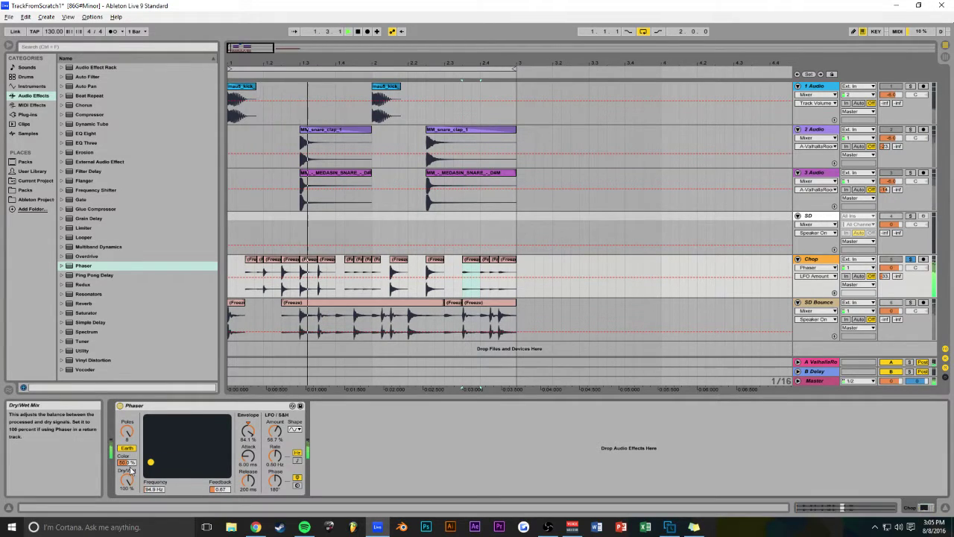
{"action": "left_click_drag", "start_coordinate": [127, 462], "coordinate": [127, 440]}
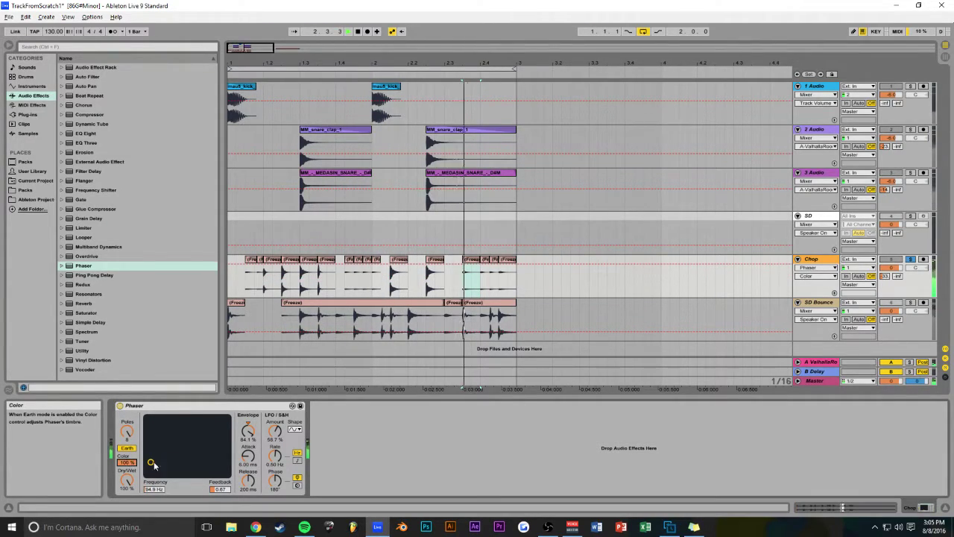
{"action": "left_click_drag", "start_coordinate": [248, 480], "coordinate": [220, 516]}
{"action": "left_click_drag", "start_coordinate": [276, 431], "coordinate": [275, 466]}
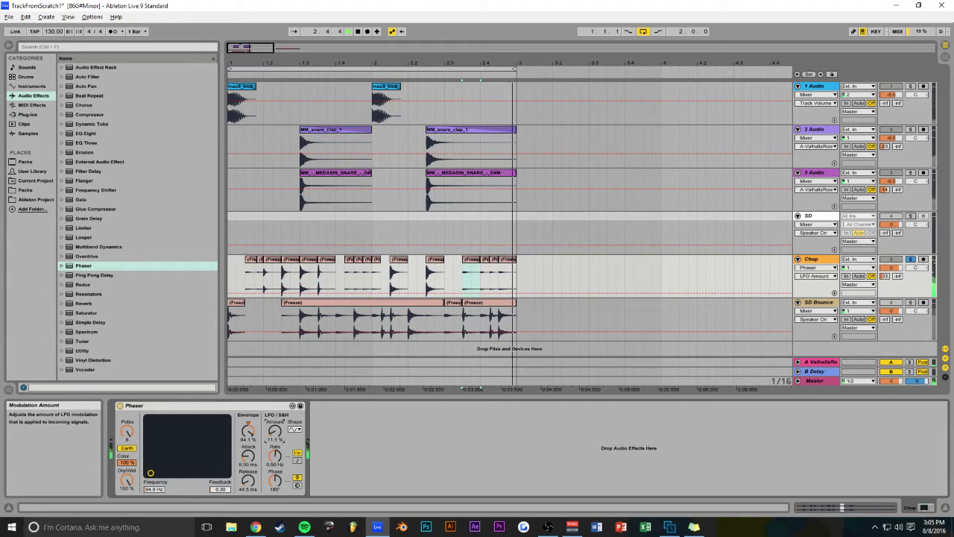
Step: Switch the Phaser to Space mode with 3 poles, 96.2 Hz frequency and 0.72 feedback
{"action": "left_click", "coordinate": [125, 435]}
{"action": "left_click", "coordinate": [127, 448]}
{"action": "left_click_drag", "start_coordinate": [126, 433], "coordinate": [179, 441]}
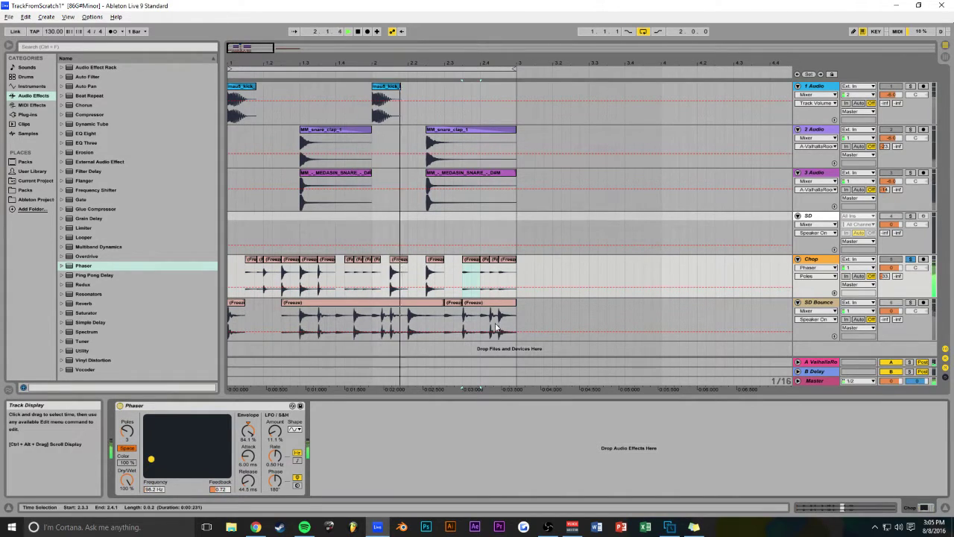
Step: Add a Saturator after the Phaser on the Chop track with about 6.9 dB of drive
{"action": "left_click_drag", "start_coordinate": [275, 48], "coordinate": [261, 49]}
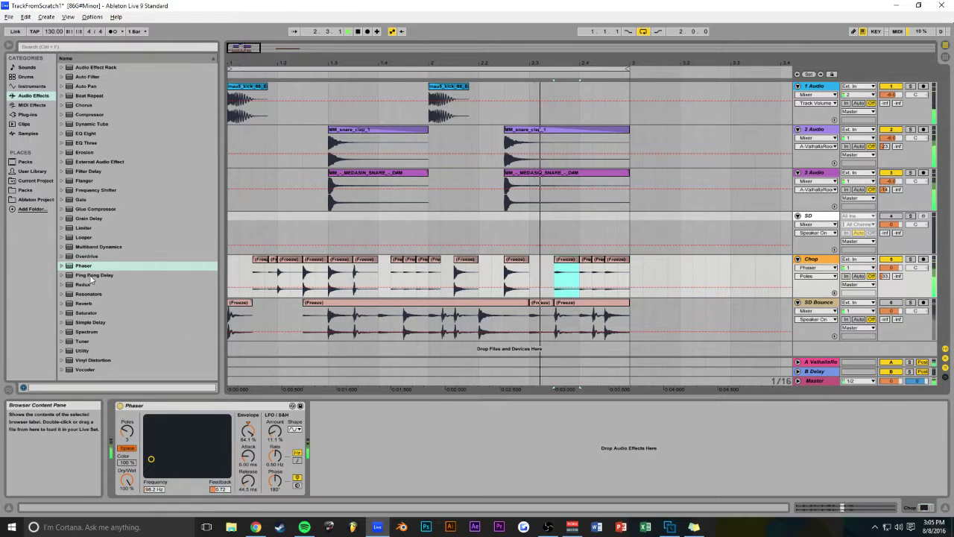
{"action": "double_click", "coordinate": [84, 313]}
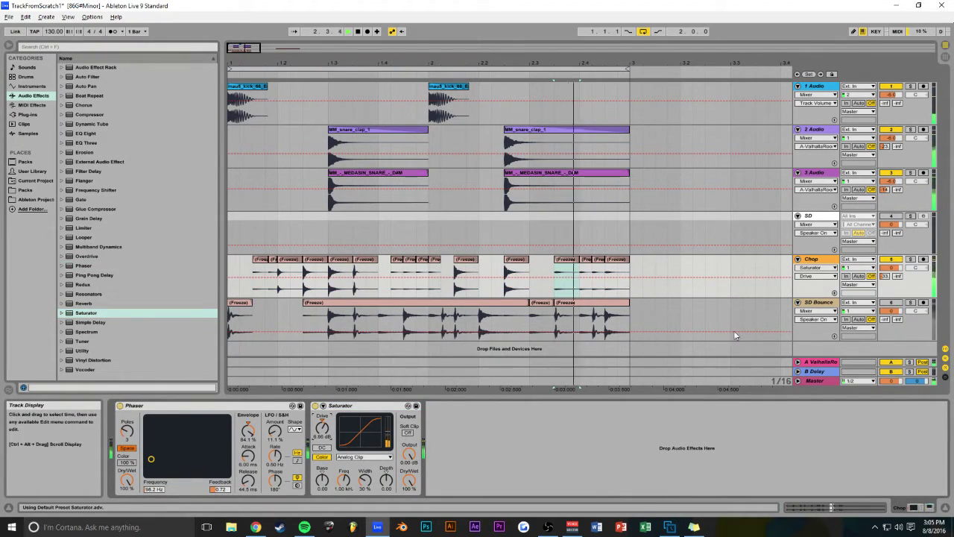
Step: Set the Chop track's volume to -6 dB and rename the track SD Chop
{"action": "left_click", "coordinate": [892, 268]}
{"action": "type", "text": "-6"}
{"action": "key", "text": "Return"}
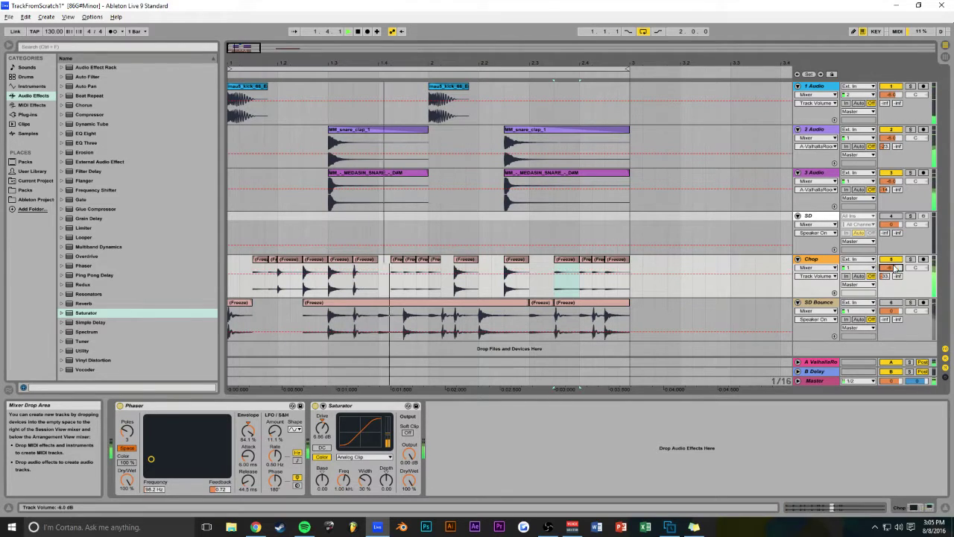
{"action": "left_click", "coordinate": [821, 260]}
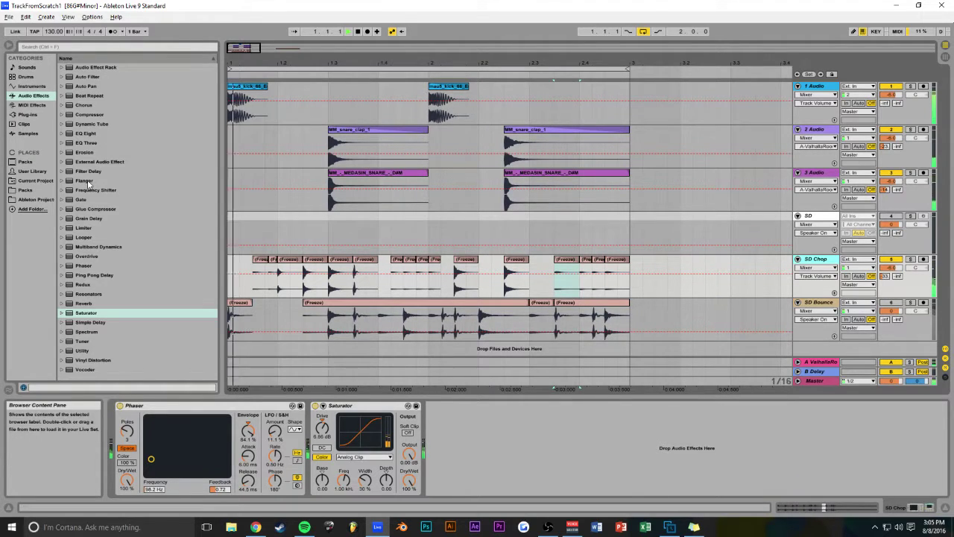
Step: Stop playback and audition the Lev_Percussion samples in the Packs folder, up to Lev_Percussion_048.wav
{"action": "left_click", "coordinate": [26, 190]}
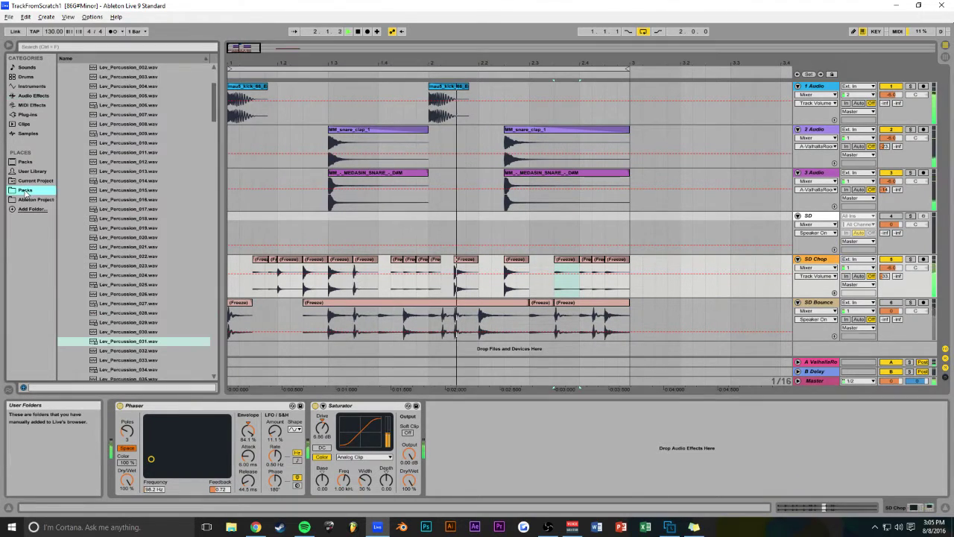
{"action": "key", "text": "space"}
{"action": "left_click", "coordinate": [128, 266]}
{"action": "scroll", "coordinate": [130, 254], "scroll_direction": "down", "scroll_amount": 2}
{"action": "left_click", "coordinate": [148, 312]}
{"action": "scroll", "coordinate": [149, 304], "scroll_direction": "down", "scroll_amount": 2}
{"action": "left_click", "coordinate": [155, 322]}
{"action": "scroll", "coordinate": [162, 317], "scroll_direction": "down", "scroll_amount": 2}
{"action": "left_click", "coordinate": [162, 315]}
{"action": "scroll", "coordinate": [159, 320], "scroll_direction": "down", "scroll_amount": 2}
{"action": "left_click", "coordinate": [159, 324]}
{"action": "left_click", "coordinate": [156, 350]}
{"action": "left_click", "coordinate": [153, 324]}
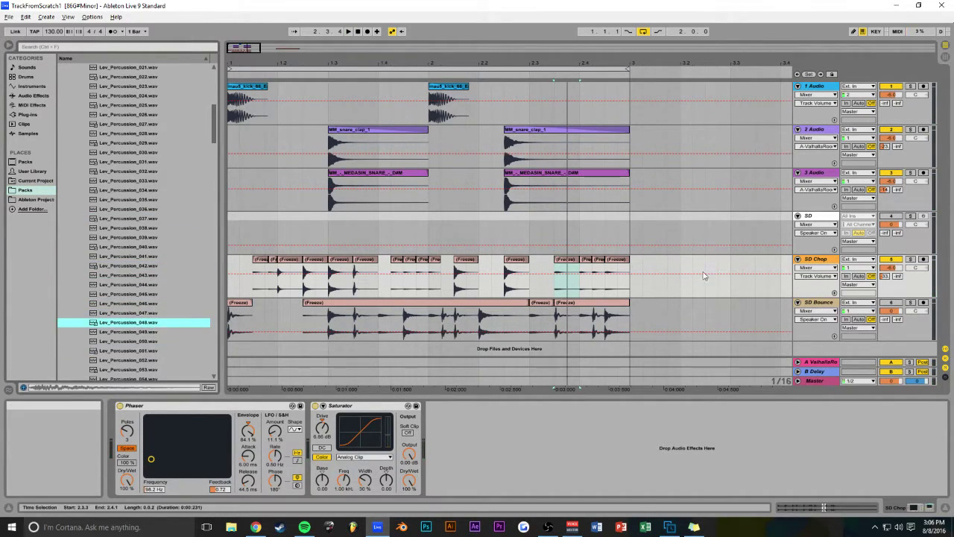
Step: Insert a new audio track below SD Bounce, place Lev_Percussion_048.wav on it at 1.1.2 and play the loop
{"action": "left_click", "coordinate": [820, 303]}
{"action": "key", "text": "ctrl+t"}
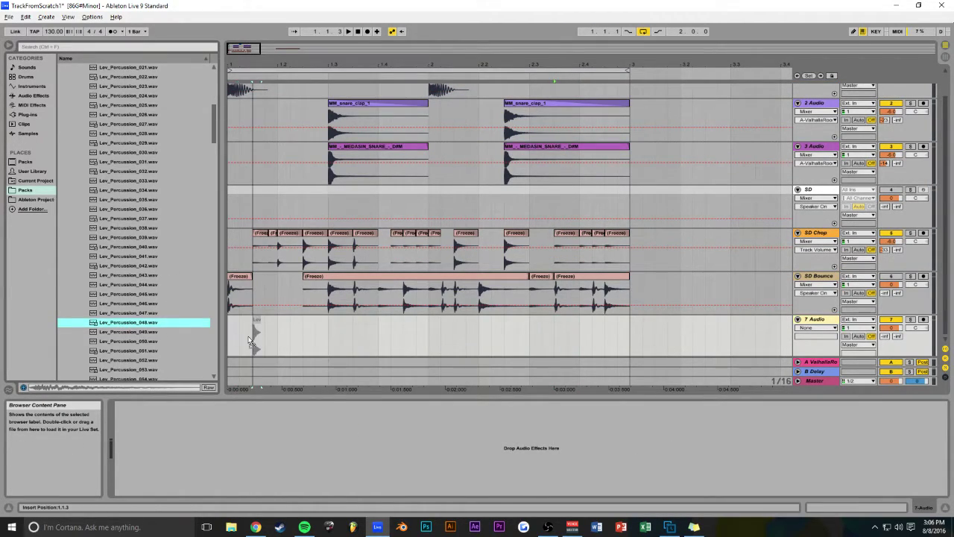
{"action": "left_click_drag", "start_coordinate": [236, 334], "coordinate": [238, 335]}
{"action": "key", "text": "space"}
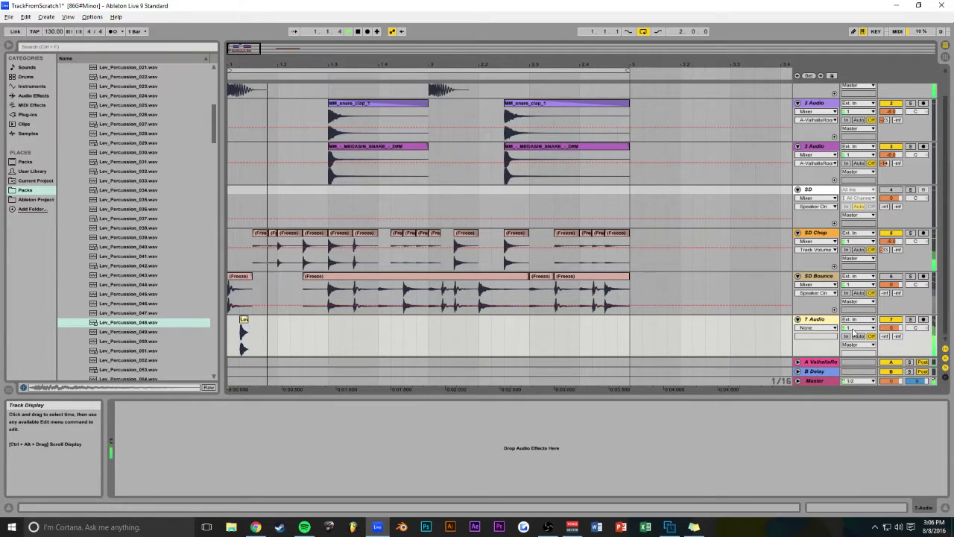
Step: Set the new percussion track's volume to -8 dB and play the loop
{"action": "left_click", "coordinate": [895, 331]}
{"action": "type", "text": "-8"}
{"action": "key", "text": "Return"}
{"action": "key", "text": "space"}
{"action": "key", "text": "space"}
Step: Audition more Lev_Percussion samples, place Lev_Percussion_067.wav at 1.2.3 on the percussion track and play from the start
{"action": "scroll", "coordinate": [119, 349], "scroll_direction": "down", "scroll_amount": 1}
{"action": "left_click", "coordinate": [124, 352]}
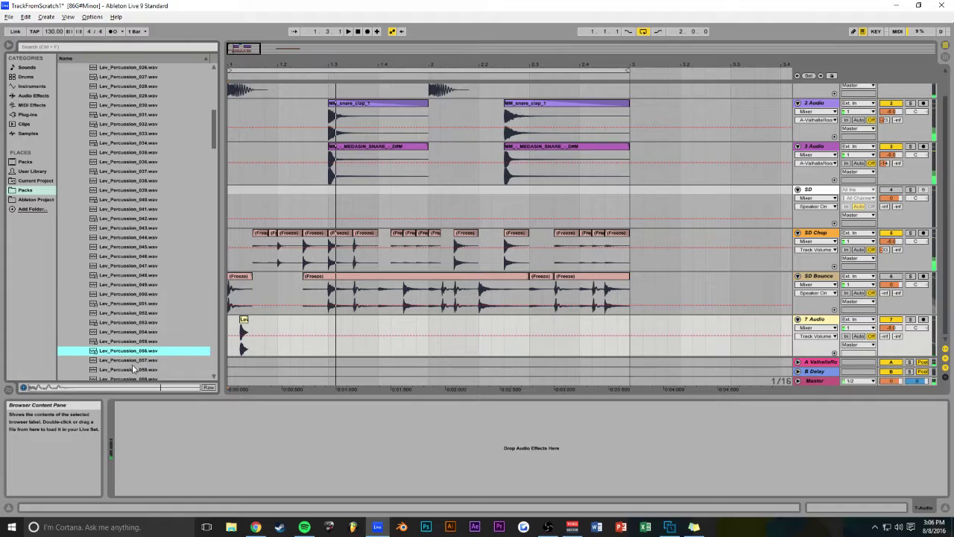
{"action": "left_click", "coordinate": [141, 369]}
{"action": "scroll", "coordinate": [142, 366], "scroll_direction": "down", "scroll_amount": 2}
{"action": "left_click", "coordinate": [144, 361]}
{"action": "scroll", "coordinate": [146, 359], "scroll_direction": "down", "scroll_amount": 2}
{"action": "left_click", "coordinate": [146, 354]}
{"action": "left_click_drag", "start_coordinate": [146, 352], "coordinate": [308, 334]}
{"action": "key", "text": "space"}
{"action": "left_click", "coordinate": [232, 330]}
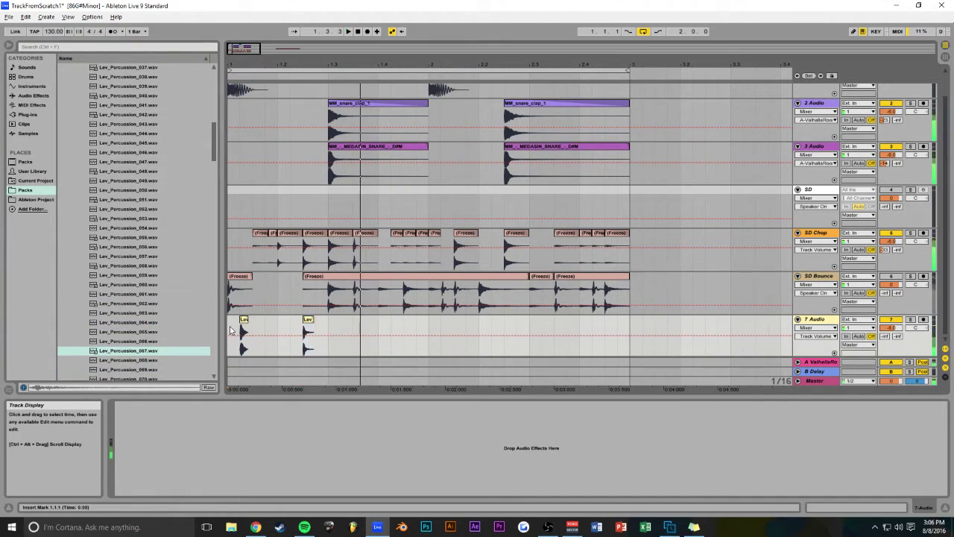
{"action": "key", "text": "space"}
Step: Duplicate the Lev_Percussion_048 clip and move the copy to 1.1.4
{"action": "left_click", "coordinate": [245, 319]}
{"action": "key", "text": "ctrl+d"}
{"action": "left_click_drag", "start_coordinate": [254, 321], "coordinate": [273, 321]}
Step: Show the percussion track's fades and lengthen the fade-outs of its three clips while auditioning the loop
{"action": "key", "text": "ctrl+alt+f"}
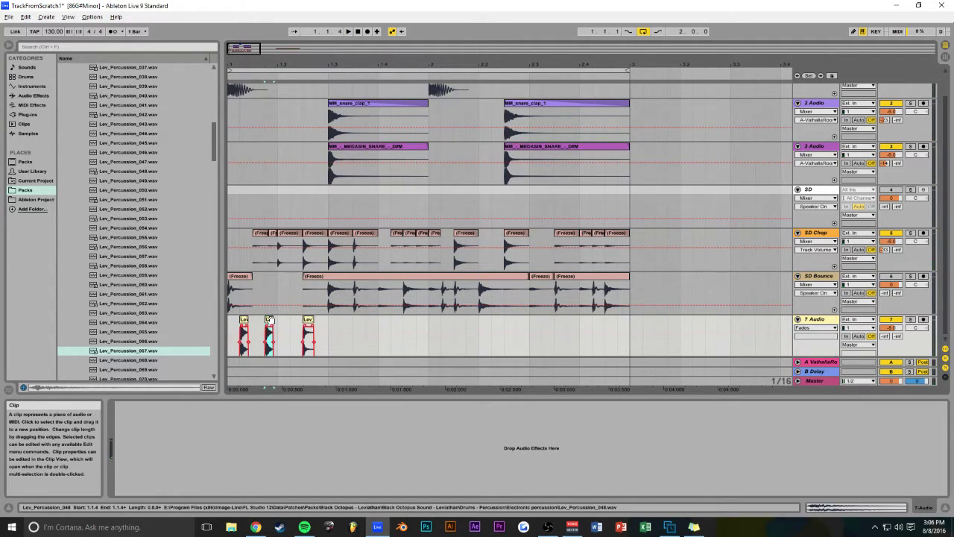
{"action": "key", "text": "space"}
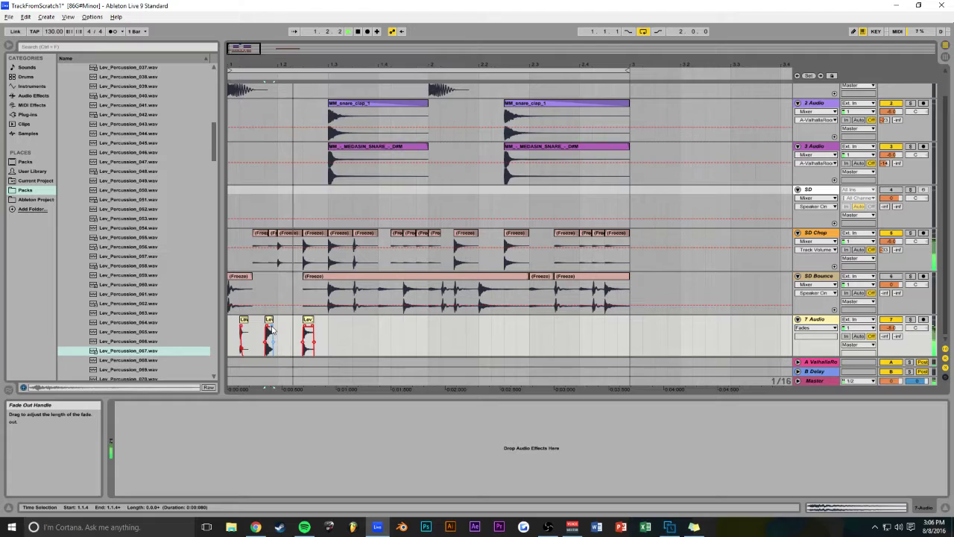
{"action": "key", "text": "space"}
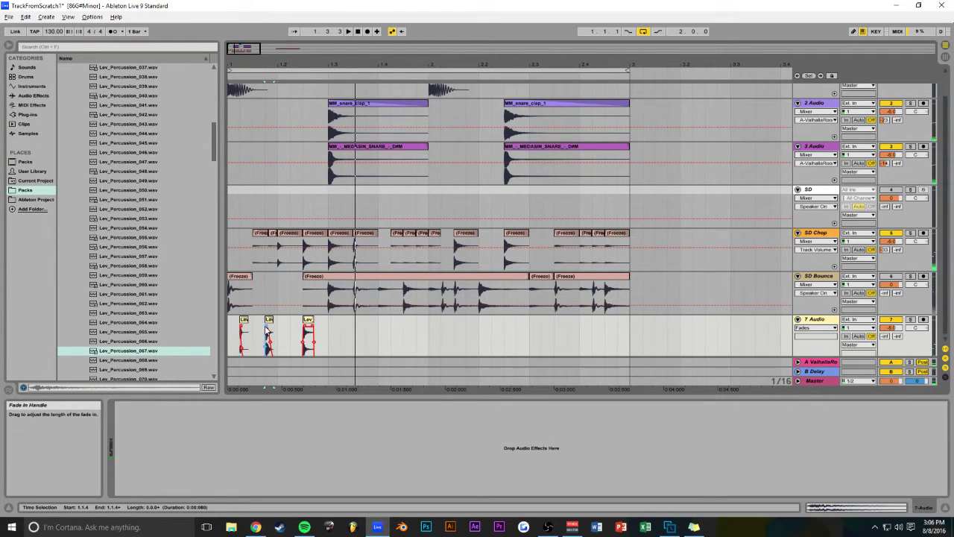
{"action": "key", "text": "space"}
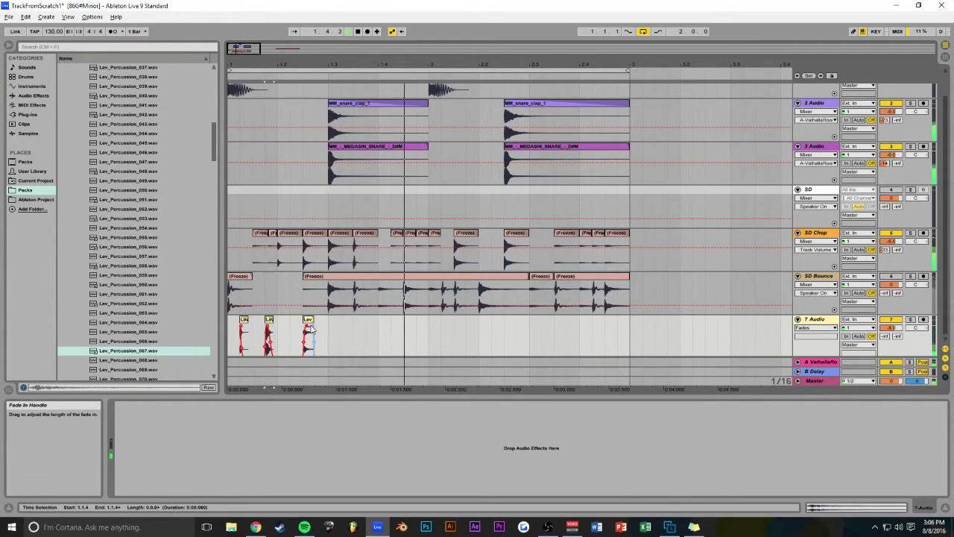
{"action": "key", "text": "space"}
{"action": "key", "text": "space"}
{"action": "key", "text": "space"}
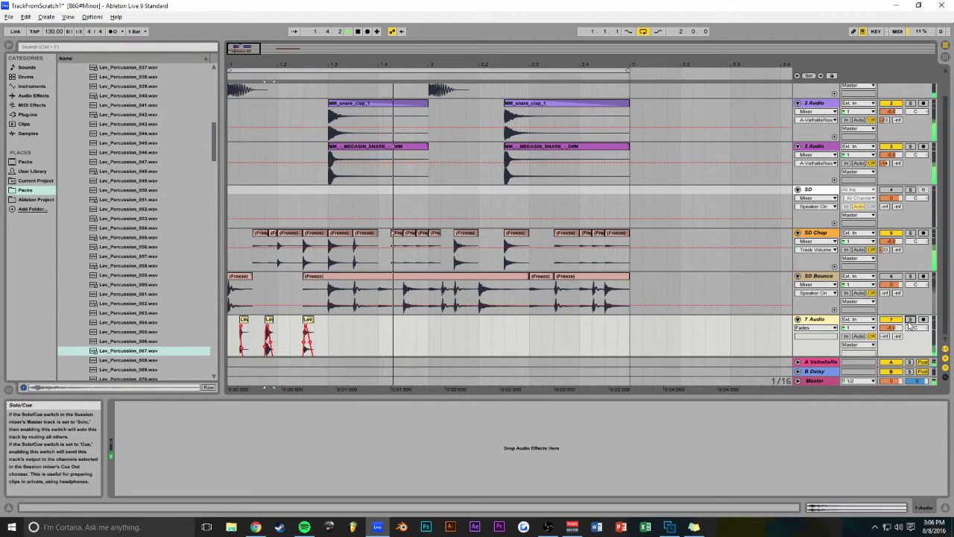
Step: Solo the percussion track and play it from the start
{"action": "left_click", "coordinate": [228, 217]}
{"action": "key", "text": "space"}
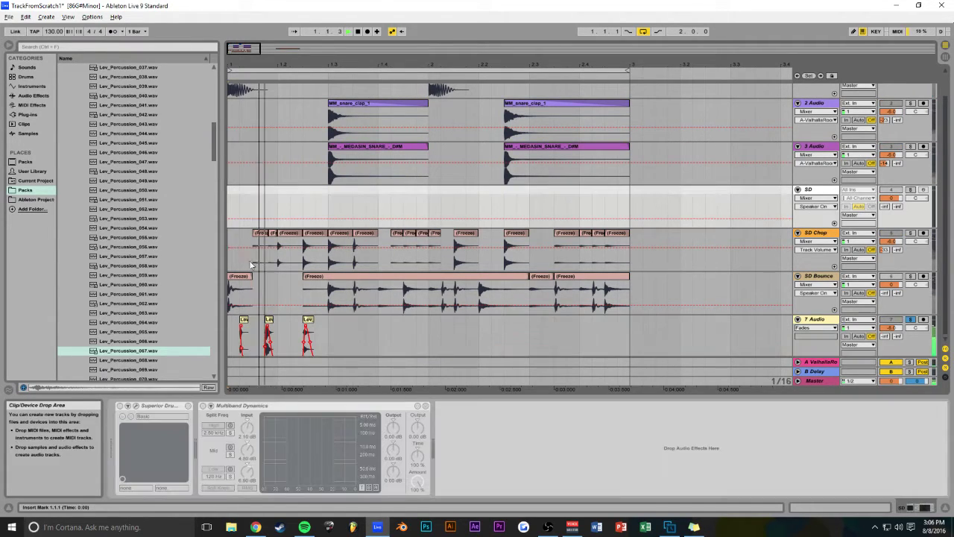
{"action": "left_click_drag", "start_coordinate": [259, 50], "coordinate": [246, 51]}
{"action": "key", "text": "space"}
{"action": "left_click", "coordinate": [818, 319]}
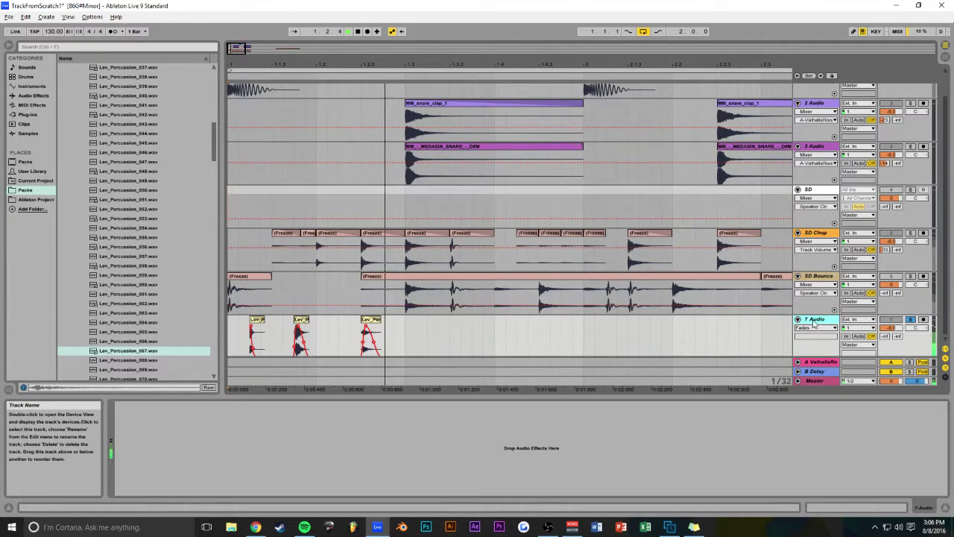
{"action": "key", "text": "space"}
Step: Copy the Lev_Percussion_048 clip at 1.1.4 to 1.2.2 and the Lev_Percussion_067 clip at 1.2.3 to 1.3.3
{"action": "double_click", "coordinate": [302, 319]}
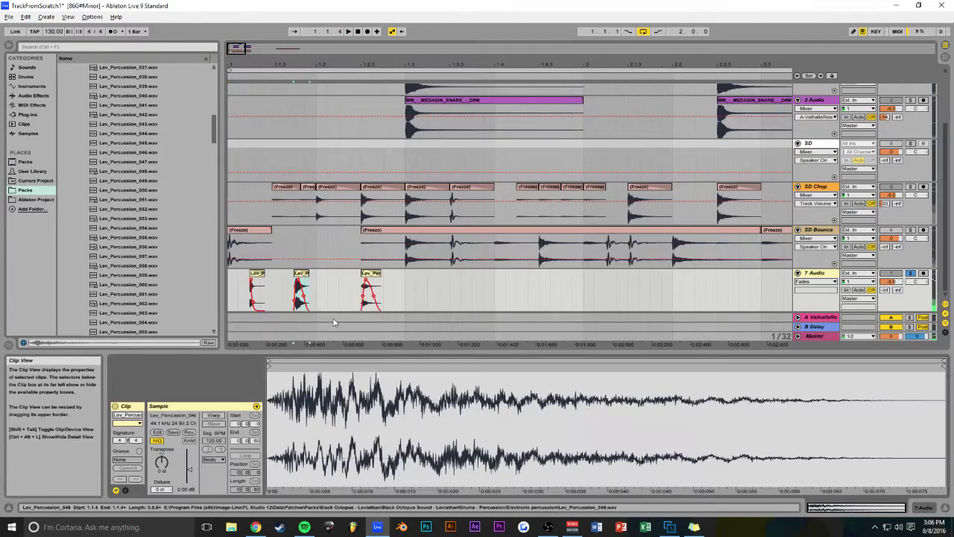
{"action": "left_click_drag", "start_coordinate": [305, 273], "coordinate": [347, 282]}
{"action": "left_click", "coordinate": [242, 282]}
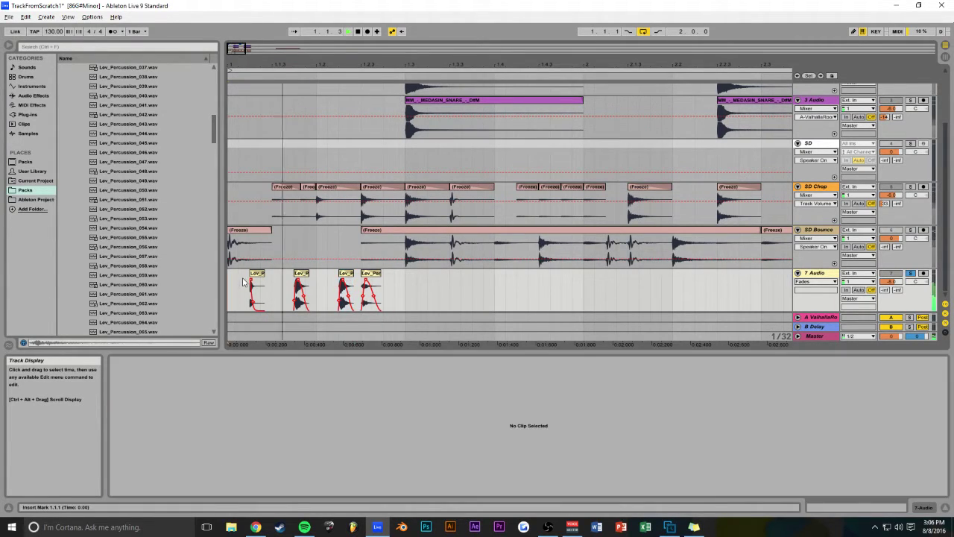
{"action": "left_click_drag", "start_coordinate": [371, 291], "coordinate": [456, 291]}
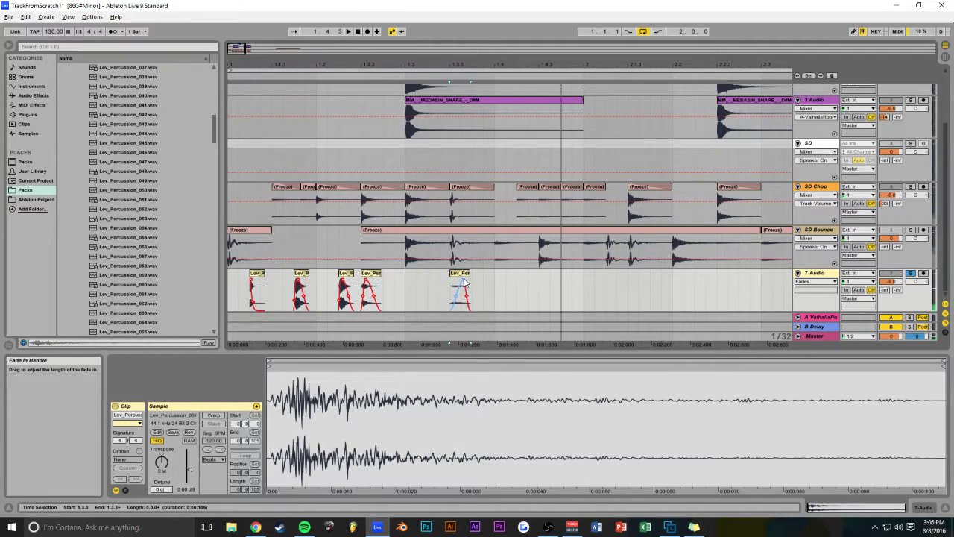
Step: Add the Lev_Percussion_063 sample to the percussion track just after 1.3.1 and play the track from the start
{"action": "key", "text": "space"}
{"action": "left_click", "coordinate": [128, 312]}
{"action": "left_click_drag", "start_coordinate": [133, 304], "coordinate": [420, 299]}
{"action": "key", "text": "space"}
{"action": "left_click", "coordinate": [406, 299]}
{"action": "key", "text": "space"}
{"action": "left_click", "coordinate": [229, 293]}
{"action": "key", "text": "space"}
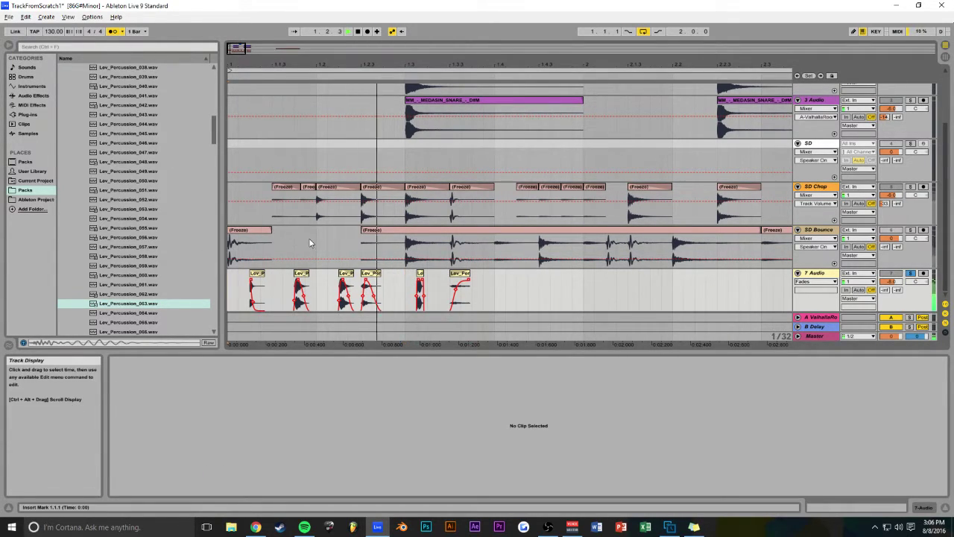
Step: Move the Lev_Percussion_063 clip to 1.3.1 and place copies of it at 1.4.2 and 1.4.3
{"action": "left_click", "coordinate": [410, 291]}
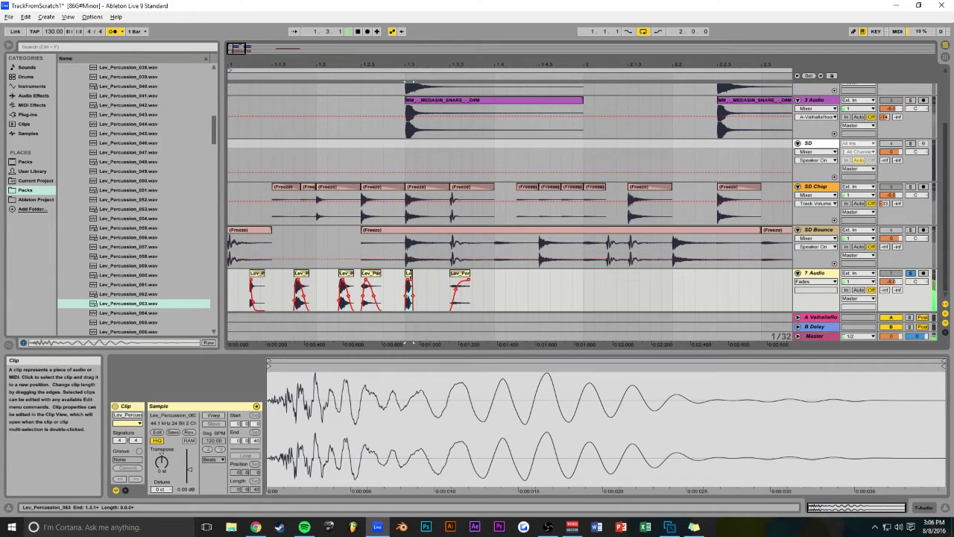
{"action": "left_click", "coordinate": [411, 281]}
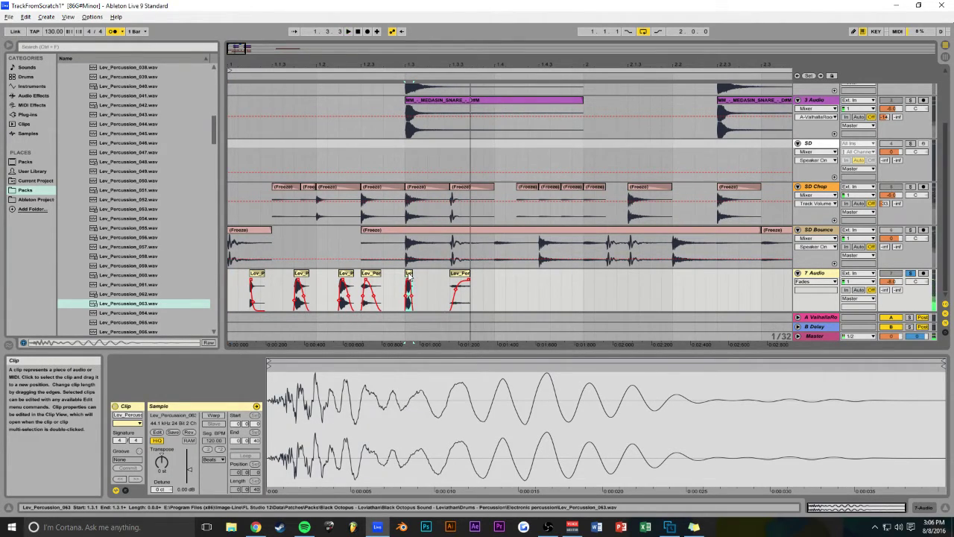
{"action": "left_click_drag", "start_coordinate": [409, 276], "coordinate": [544, 277]}
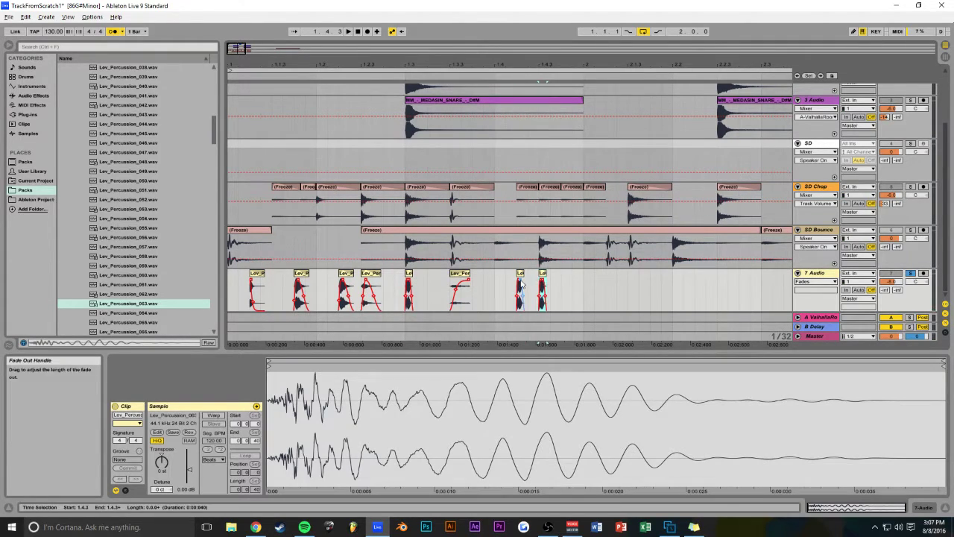
Step: Unsolo the percussion track and duplicate its first bar of clips into bar 2
{"action": "left_click", "coordinate": [910, 273]}
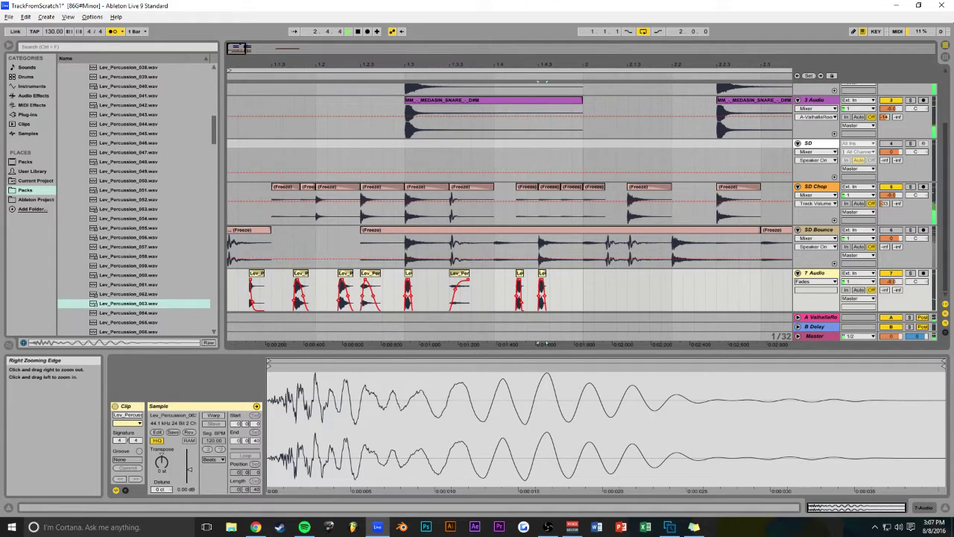
{"action": "left_click_drag", "start_coordinate": [249, 49], "coordinate": [291, 49]}
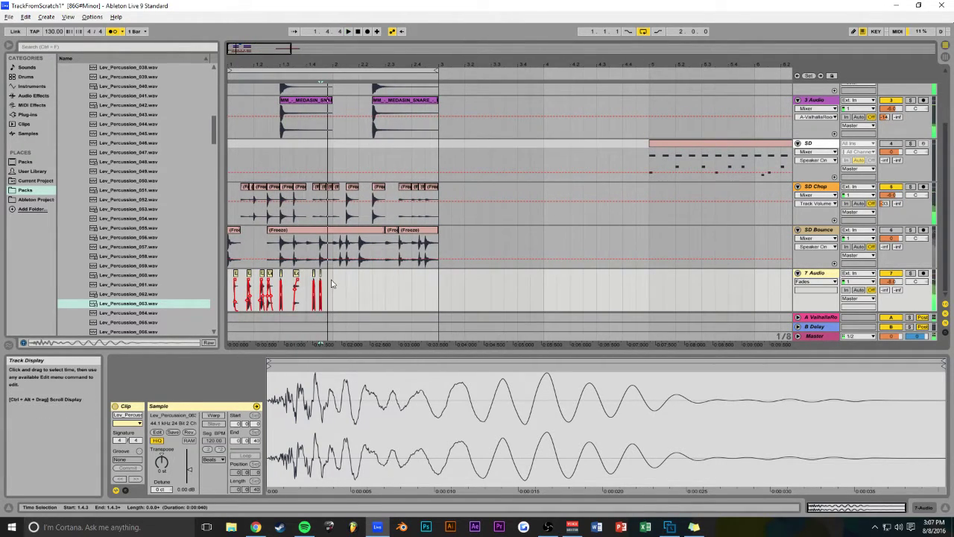
{"action": "left_click_drag", "start_coordinate": [332, 282], "coordinate": [215, 286]}
{"action": "key", "text": "ctrl+d"}
Step: Fold all tracks in the arrangement and select the SD Chop track
{"action": "scroll", "coordinate": [310, 284], "scroll_direction": "up", "scroll_amount": 3}
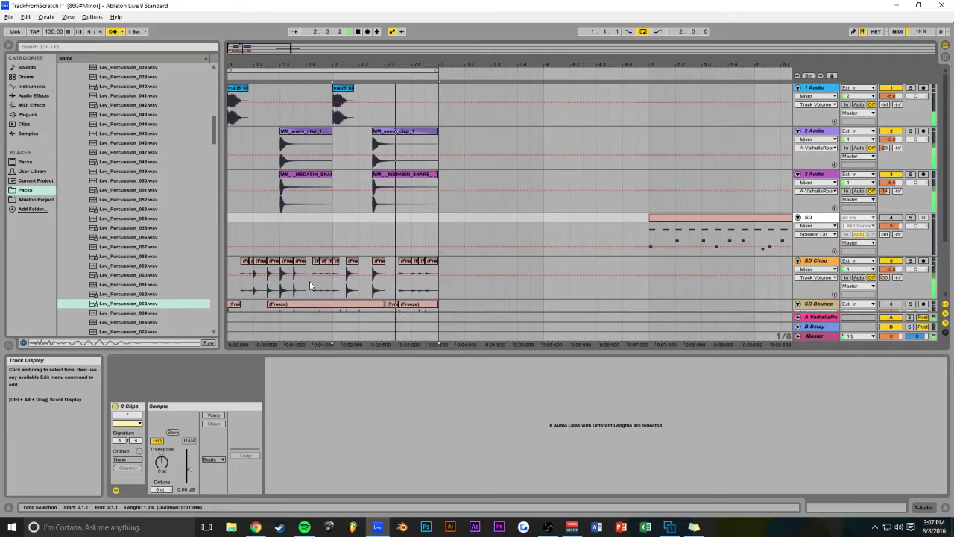
{"action": "left_click", "coordinate": [798, 261], "text": "alt"}
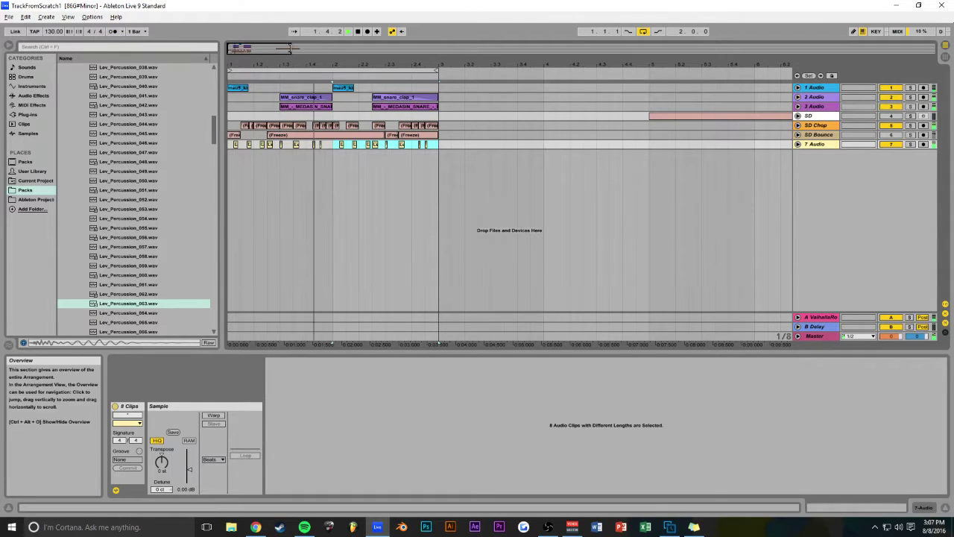
{"action": "left_click_drag", "start_coordinate": [291, 49], "coordinate": [271, 49]}
{"action": "left_click", "coordinate": [755, 127]}
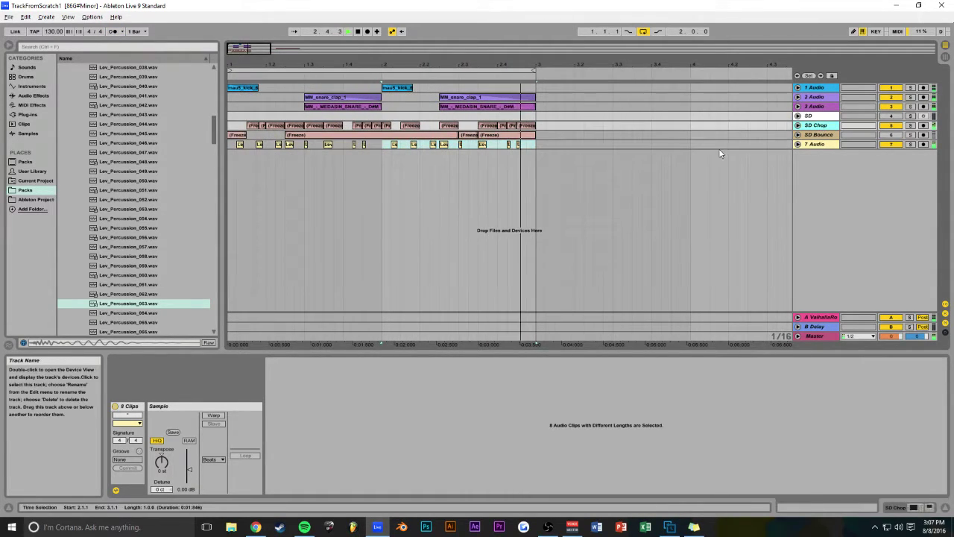
Step: Remove the Phaser effect from the SD Chop track and save the set
{"action": "key", "text": "shift+Tab"}
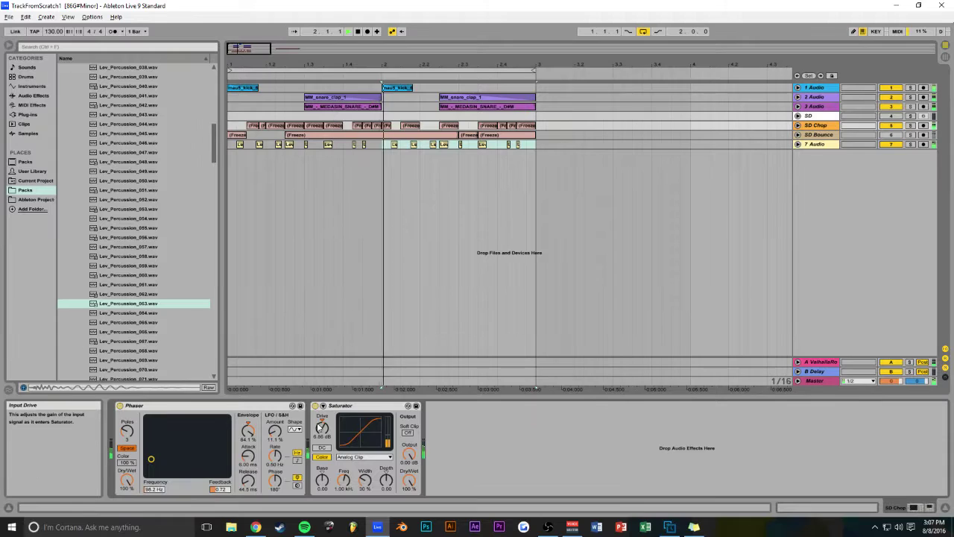
{"action": "left_click", "coordinate": [222, 410]}
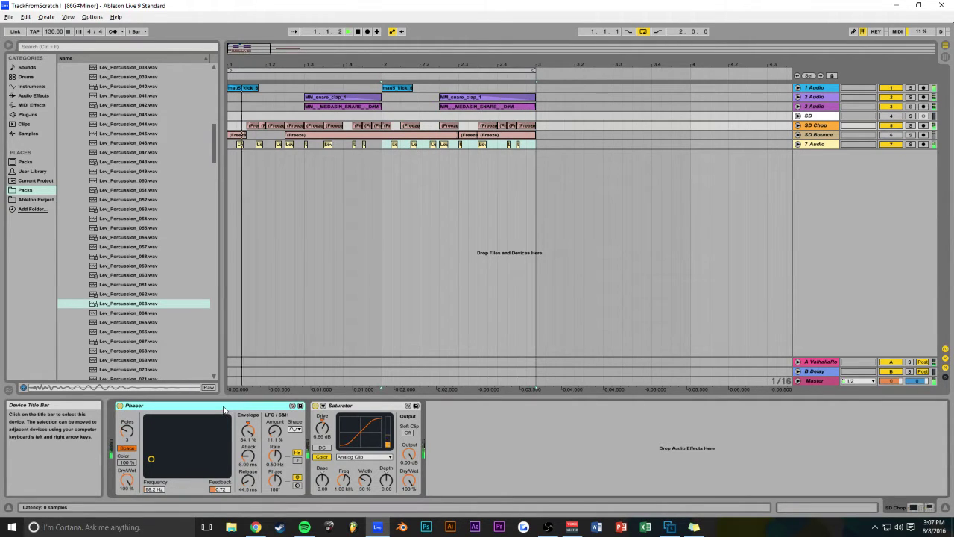
{"action": "key", "text": "Delete"}
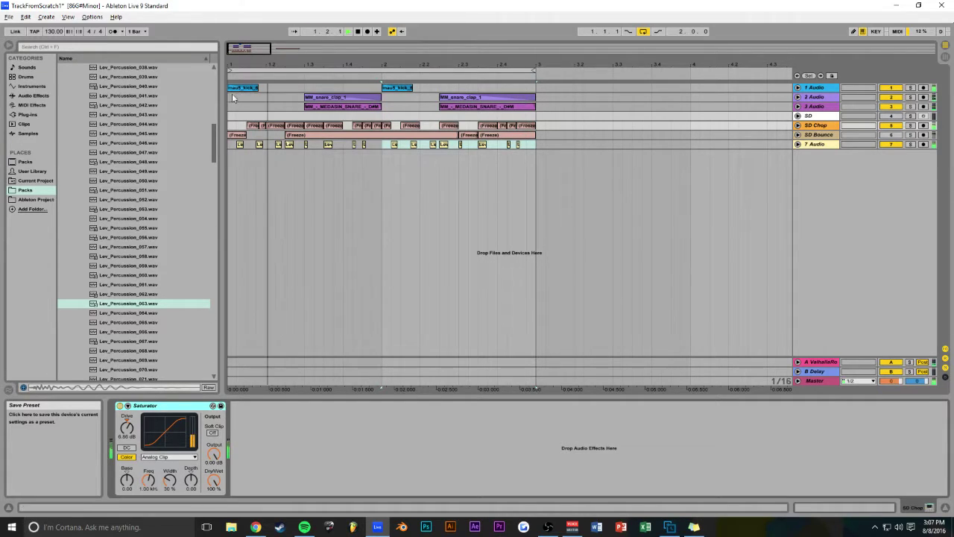
{"action": "scroll", "coordinate": [337, 187], "scroll_direction": "up", "scroll_amount": 1}
{"action": "key", "text": "ctrl+s"}
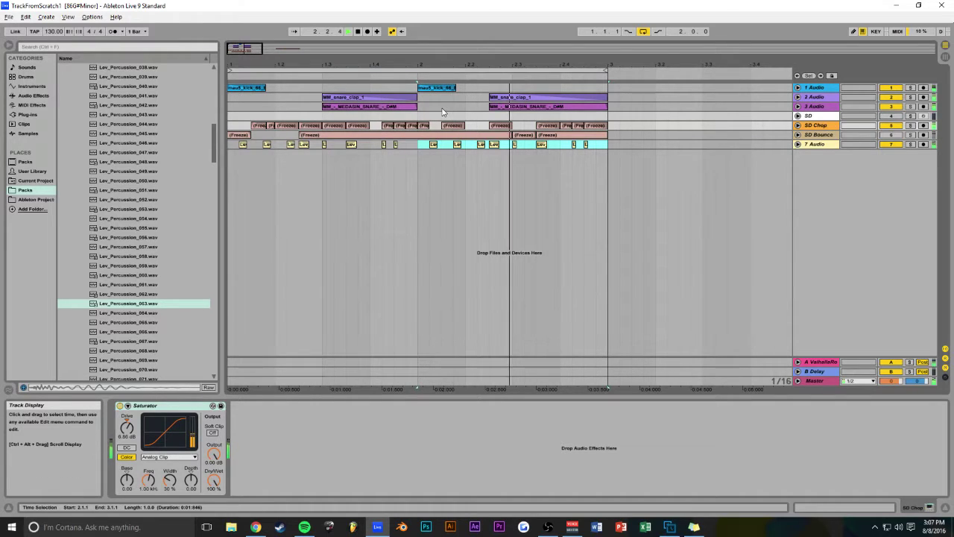
Step: Rename the first three audio tracks Kick, Snare 1 and Snare 2
{"action": "left_click", "coordinate": [818, 88]}
{"action": "key", "text": "ctrl+r"}
{"action": "type", "text": "Kick"}
{"action": "key", "text": "Return"}
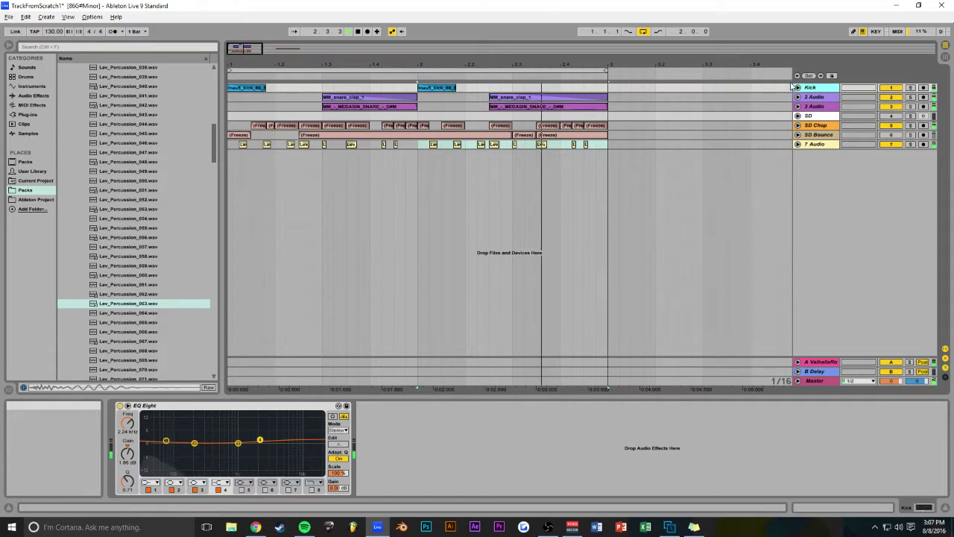
{"action": "left_click", "coordinate": [818, 97]}
{"action": "key", "text": "ctrl+r"}
{"action": "type", "text": "Snare 1"}
{"action": "key", "text": "Tab"}
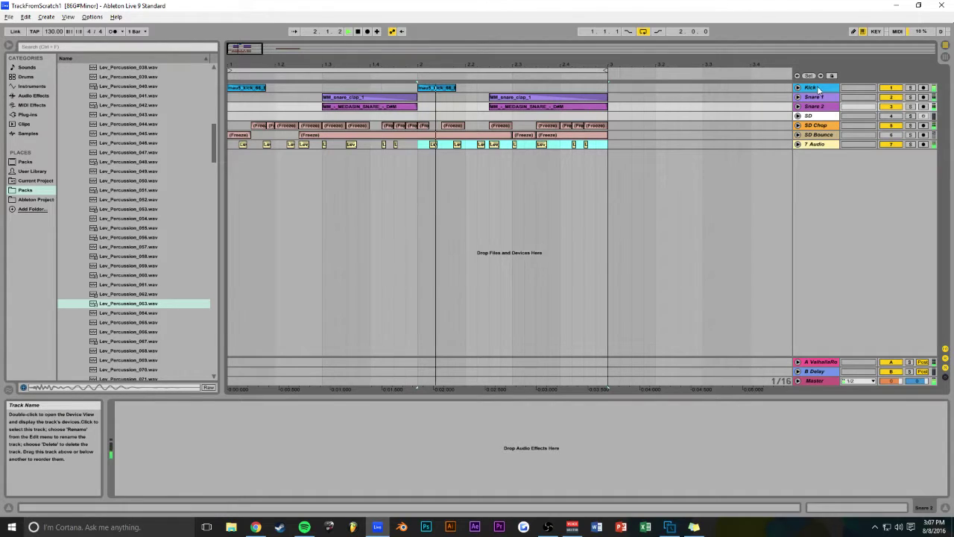
Step: Rename the 7 Audio track Random Per and put all seven tracks in a group named Drums
{"action": "left_click", "coordinate": [815, 137]}
{"action": "left_click", "coordinate": [816, 144]}
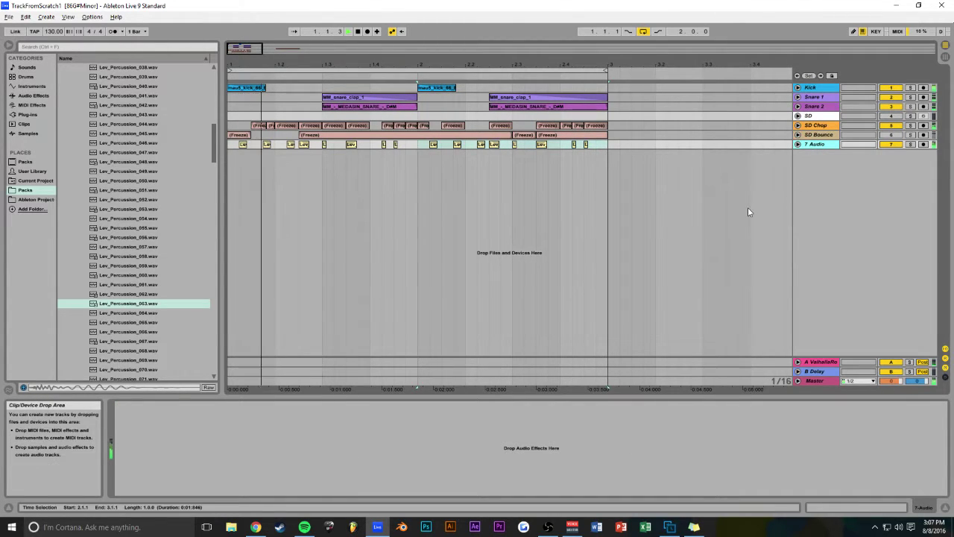
{"action": "type", "text": "R"}
{"action": "type", "text": "Per"}
{"action": "key", "text": "Return"}
{"action": "left_click", "coordinate": [811, 88], "text": "shift"}
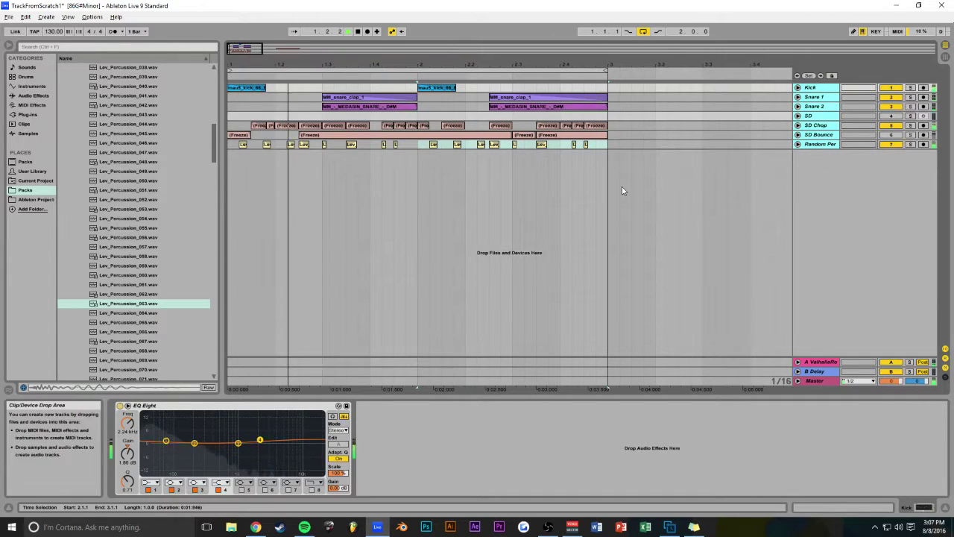
{"action": "key", "text": "ctrl+g"}
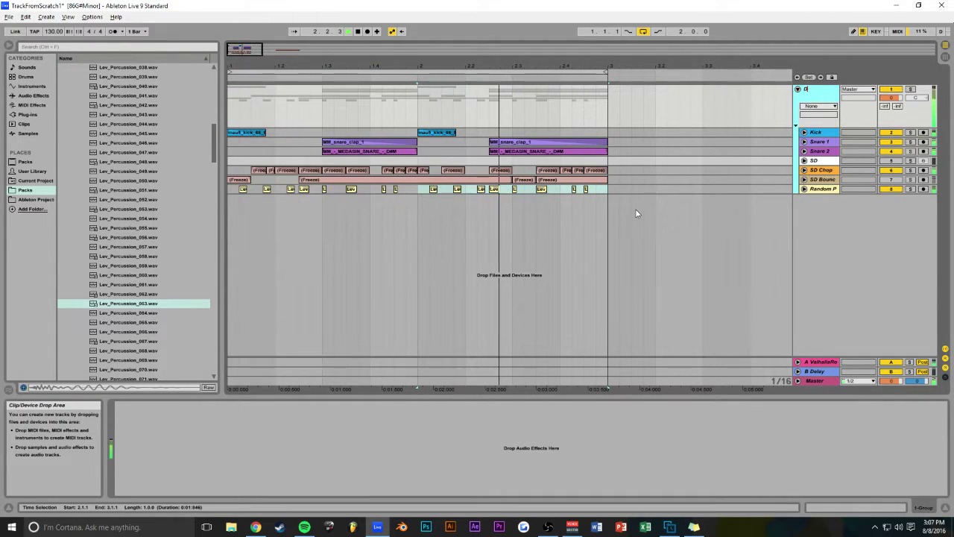
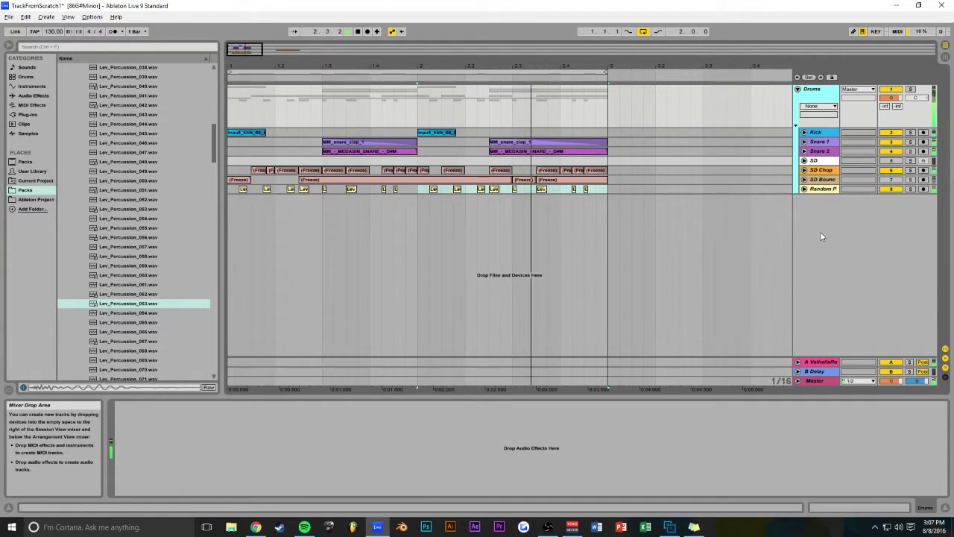
Step: Add a MIDI track below the Drums group and place it in a new group named Synths/Stuff
{"action": "key", "text": "ctrl+shift+t"}
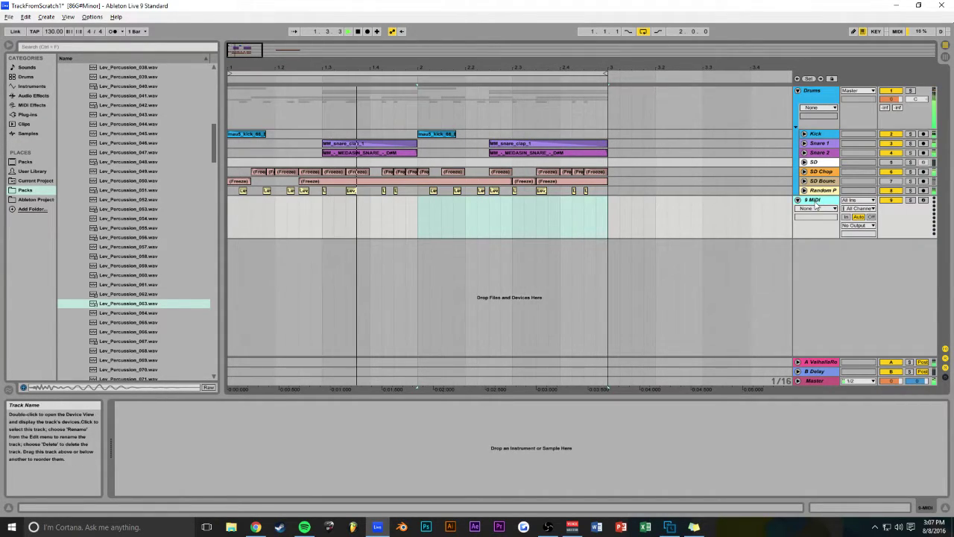
{"action": "key", "text": "ctrl+g"}
{"action": "key", "text": "ctrl+r"}
{"action": "type", "text": "Synths/Stuff"}
{"action": "key", "text": "Return"}
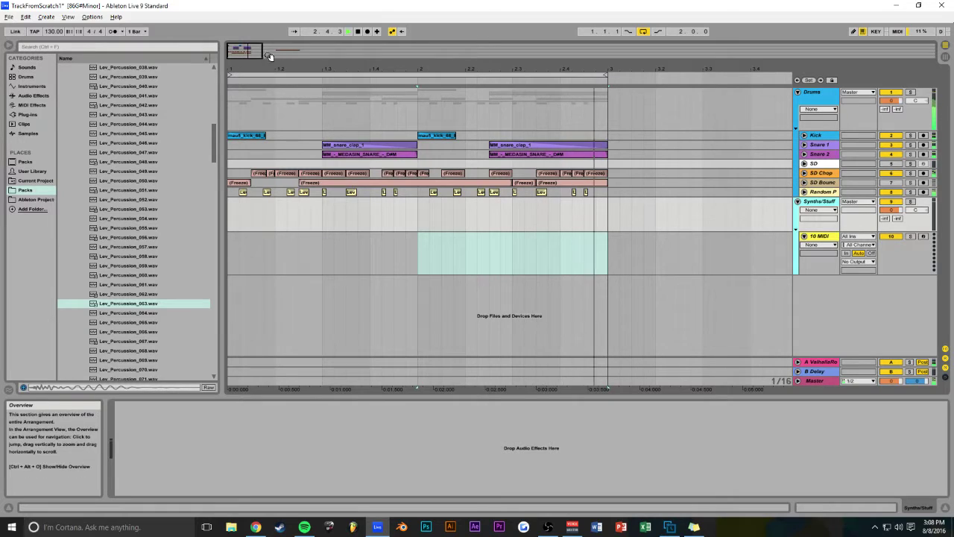
Step: Extend the arrangement loop to four bars and delete the leftover clip at bar 5 on the SD track
{"action": "left_click_drag", "start_coordinate": [263, 49], "coordinate": [326, 48]}
{"action": "left_click_drag", "start_coordinate": [363, 76], "coordinate": [506, 76]}
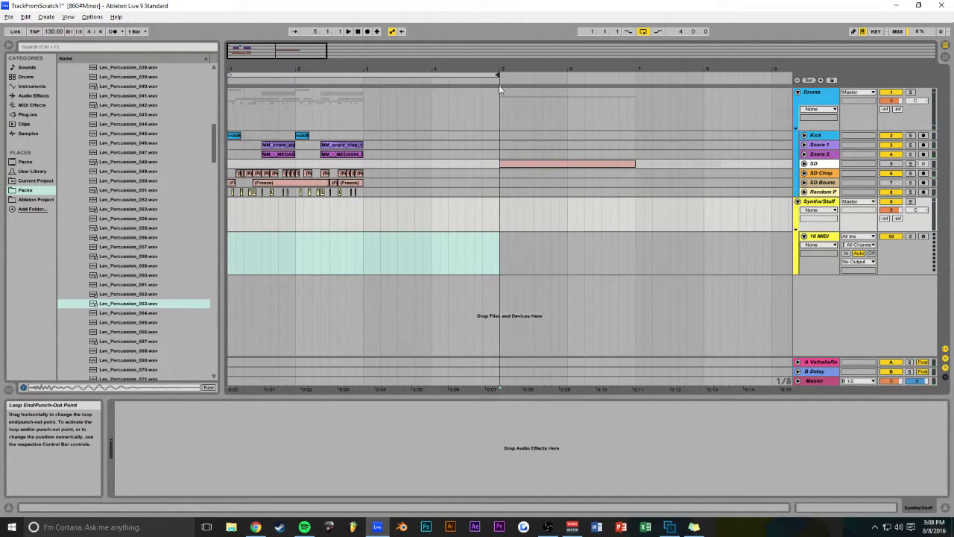
{"action": "left_click", "coordinate": [529, 167]}
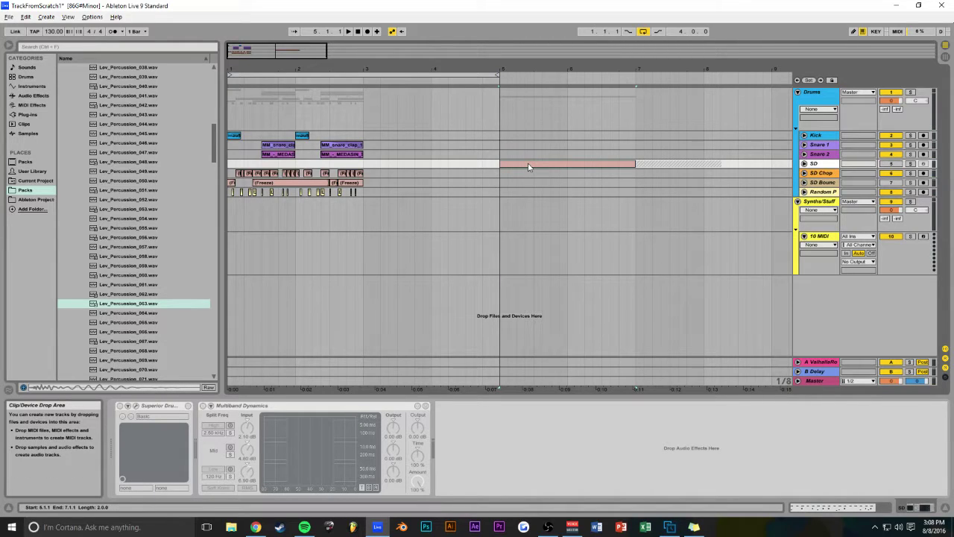
{"action": "key", "text": "Delete"}
{"action": "left_click", "coordinate": [649, 167]}
Step: Duplicate the two-bar drum section into bars 3 and 4, play it from the start, and save the set
{"action": "left_click_drag", "start_coordinate": [364, 191], "coordinate": [212, 131]}
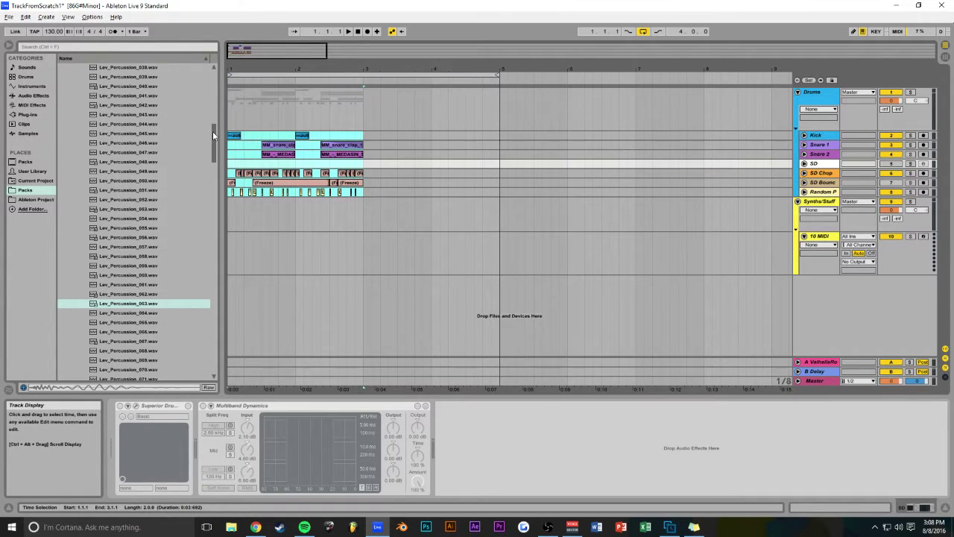
{"action": "key", "text": "ctrl+d"}
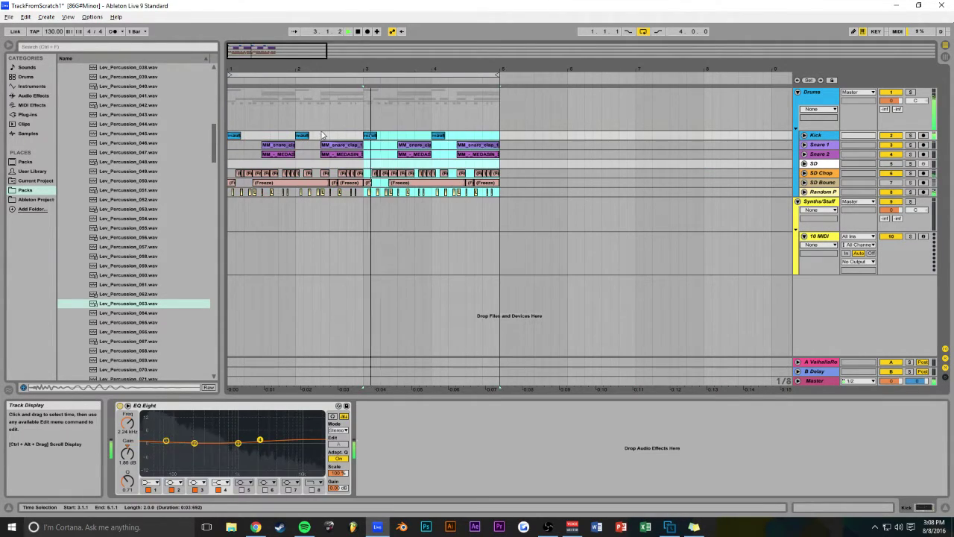
{"action": "left_click", "coordinate": [232, 114]}
{"action": "key", "text": "space"}
{"action": "key", "text": "space"}
{"action": "left_click_drag", "start_coordinate": [327, 51], "coordinate": [306, 50]}
{"action": "key", "text": "ctrl+s"}
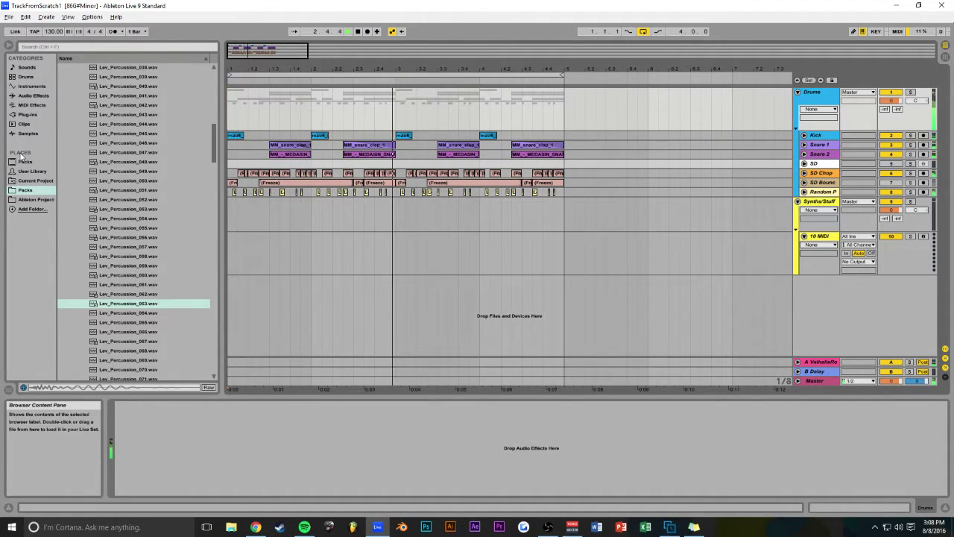
Step: Show the plug-in list, then add an audio track named CHAIN above the Drums group
{"action": "left_click", "coordinate": [28, 115]}
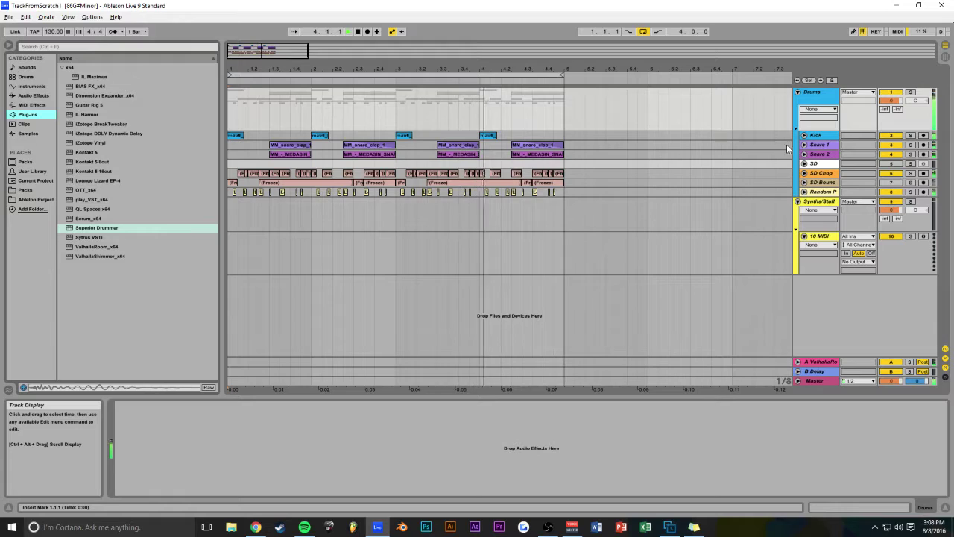
{"action": "key", "text": "ctrl+t"}
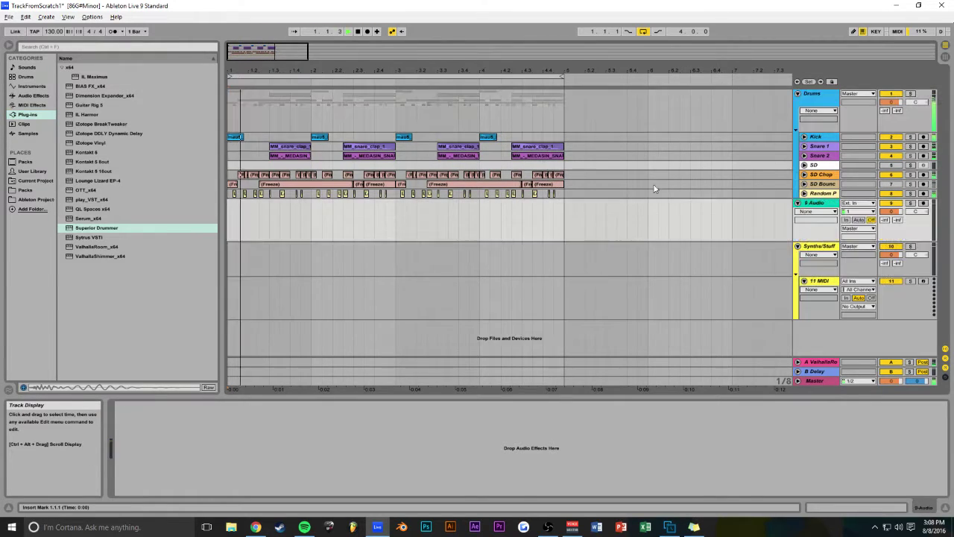
{"action": "left_click_drag", "start_coordinate": [816, 203], "coordinate": [810, 101]}
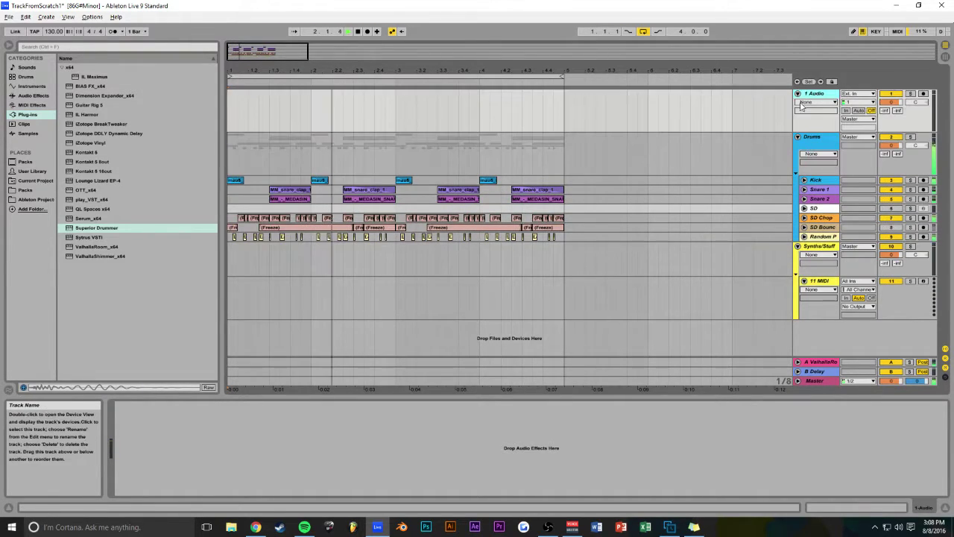
{"action": "key", "text": "ctrl+r"}
{"action": "type", "text": "CHAIN"}
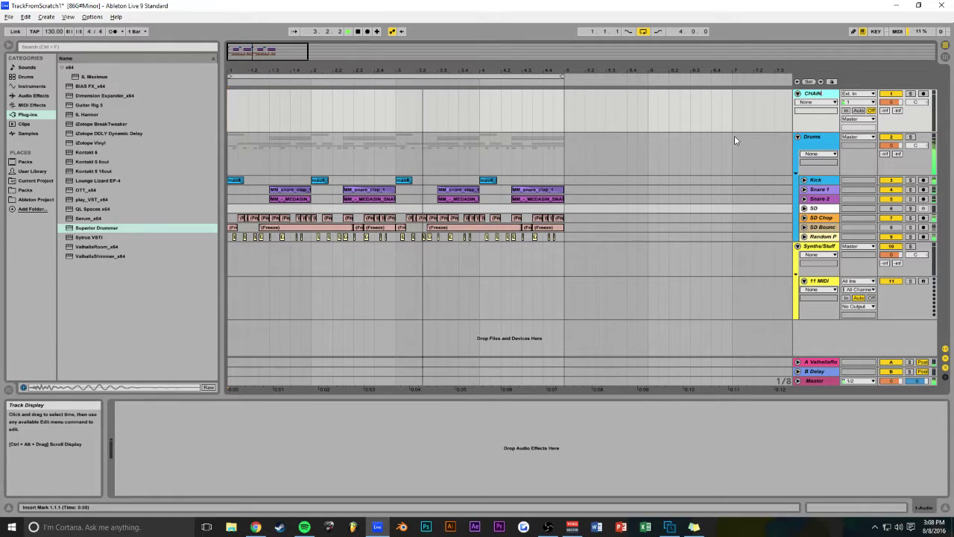
Step: Solo and listen to the Snare 1, Kick and Snare 2 tracks one at a time to compare their hits
{"action": "left_click_drag", "start_coordinate": [308, 55], "coordinate": [261, 52]}
{"action": "key", "text": "space"}
{"action": "left_click", "coordinate": [356, 191]}
{"action": "left_click", "coordinate": [358, 199]}
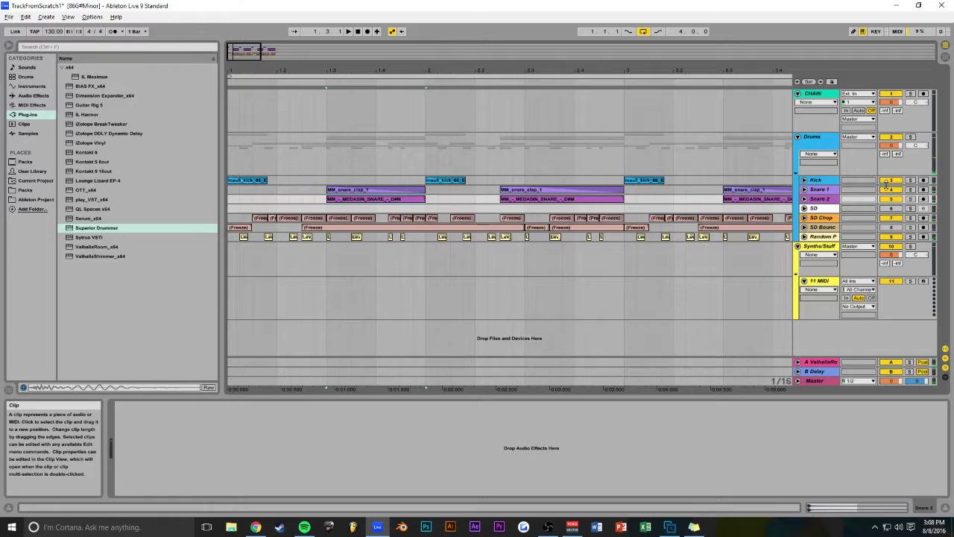
{"action": "left_click", "coordinate": [910, 190]}
{"action": "key", "text": "space"}
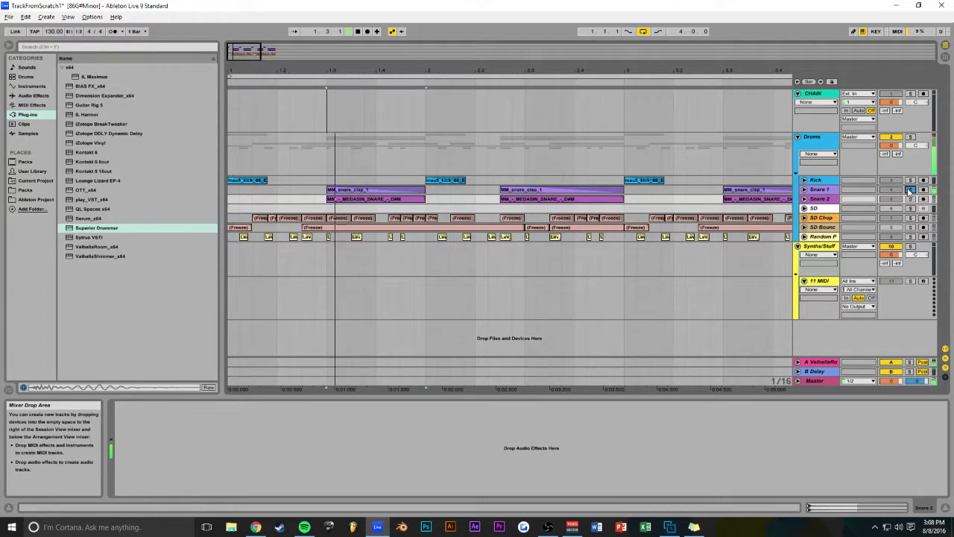
{"action": "left_click", "coordinate": [387, 193]}
{"action": "left_click", "coordinate": [910, 181]}
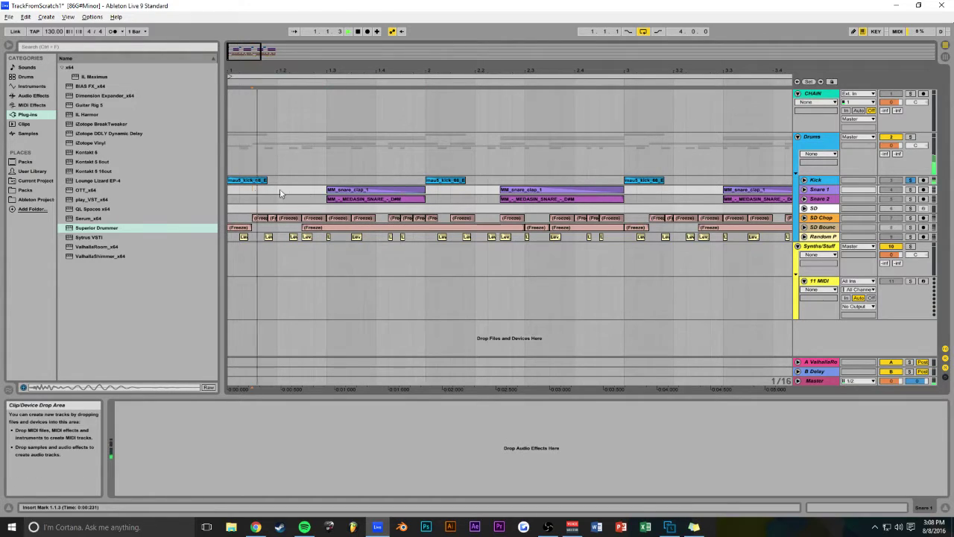
{"action": "left_click", "coordinate": [910, 190]}
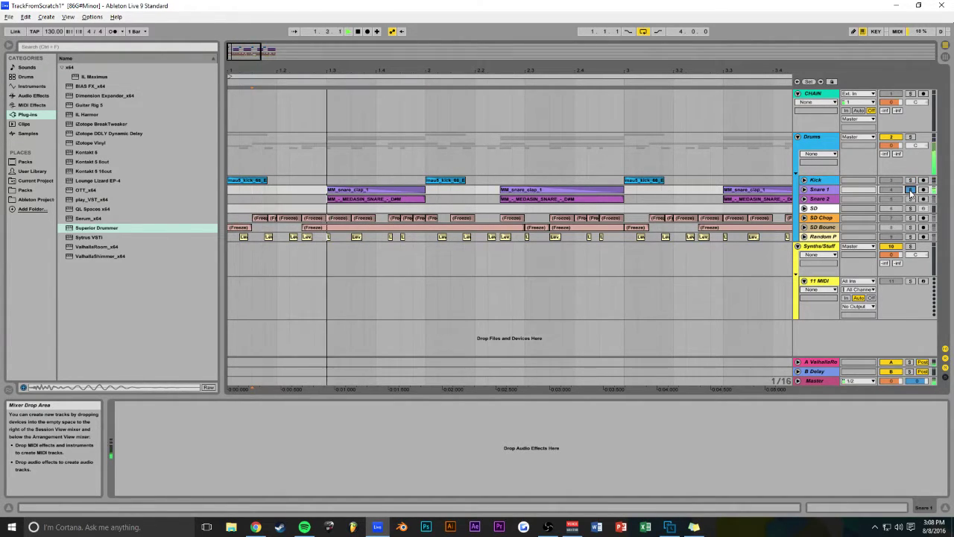
{"action": "key", "text": "space"}
Step: Copy the first Snare 2 clip to the start of the CHAIN track, shorten it to end at 1.1.3, and fade it out
{"action": "left_click", "coordinate": [354, 200]}
{"action": "left_click_drag", "start_coordinate": [343, 200], "coordinate": [240, 119]}
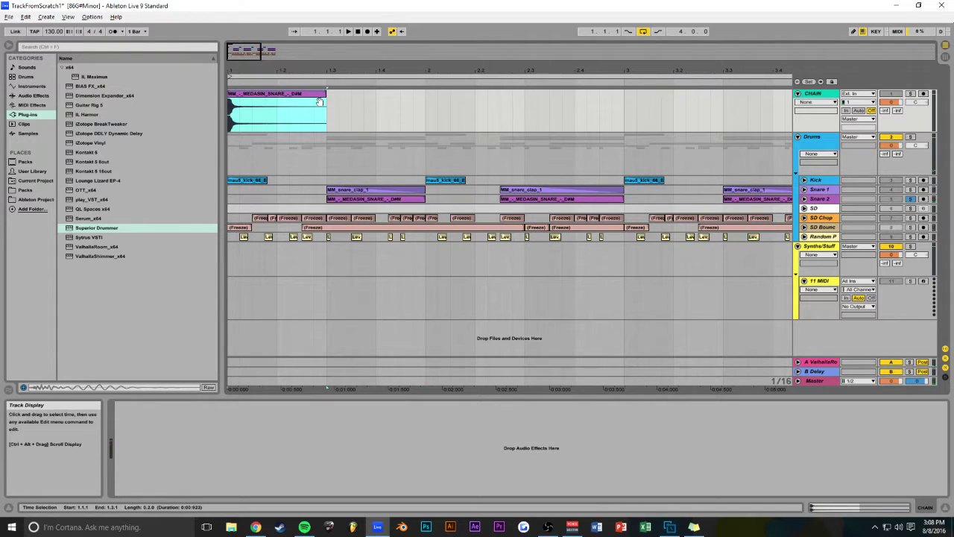
{"action": "left_click_drag", "start_coordinate": [326, 116], "coordinate": [181, 112]}
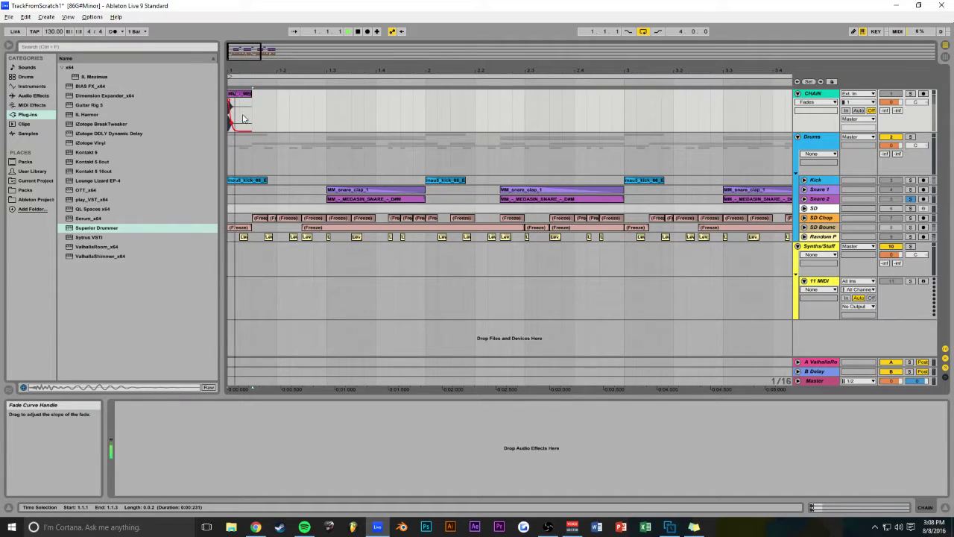
{"action": "key", "text": "space"}
{"action": "key", "text": "space"}
{"action": "key", "text": "space"}
{"action": "key", "text": "space"}
Step: Deactivate the CHAIN track and copy its short snare clip to every kick and snare position across the four bars
{"action": "left_click", "coordinate": [891, 94]}
{"action": "key", "text": "space"}
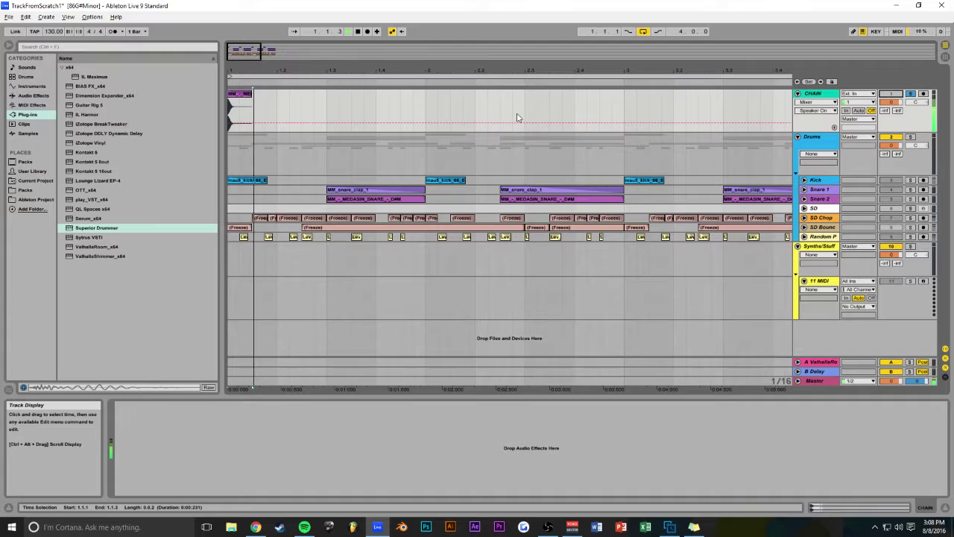
{"action": "left_click_drag", "start_coordinate": [239, 106], "coordinate": [725, 95]}
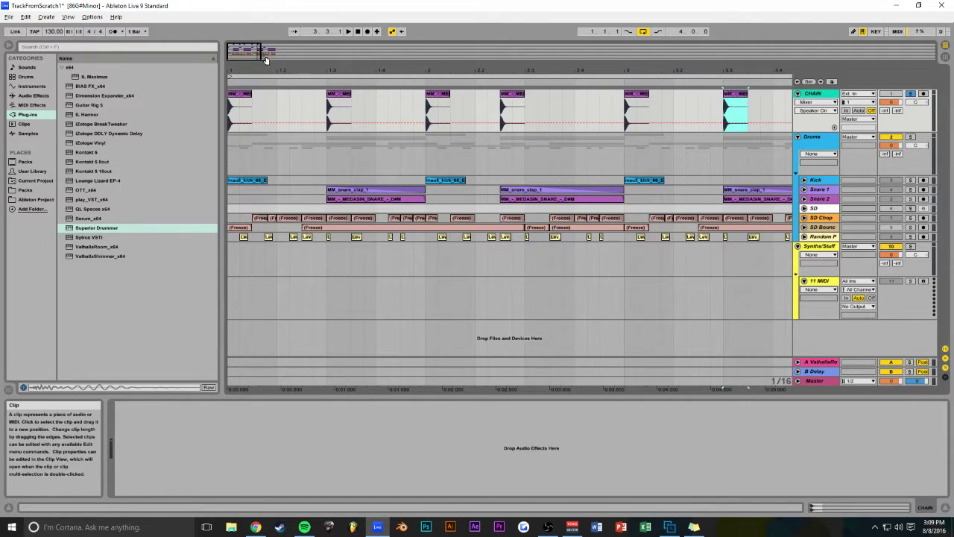
{"action": "left_click_drag", "start_coordinate": [261, 52], "coordinate": [297, 52]}
{"action": "left_click_drag", "start_coordinate": [476, 95], "coordinate": [559, 95]}
{"action": "key", "text": "space"}
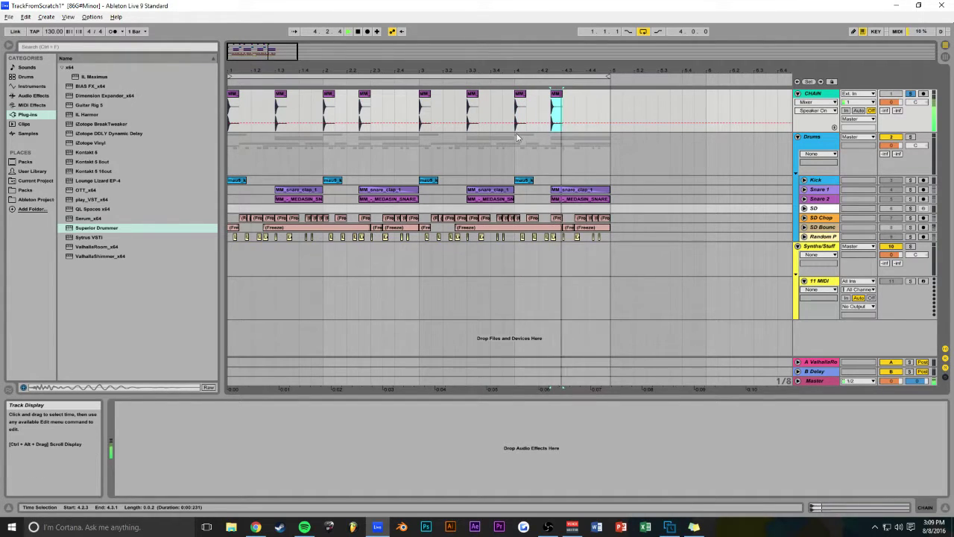
{"action": "left_click", "coordinate": [909, 95]}
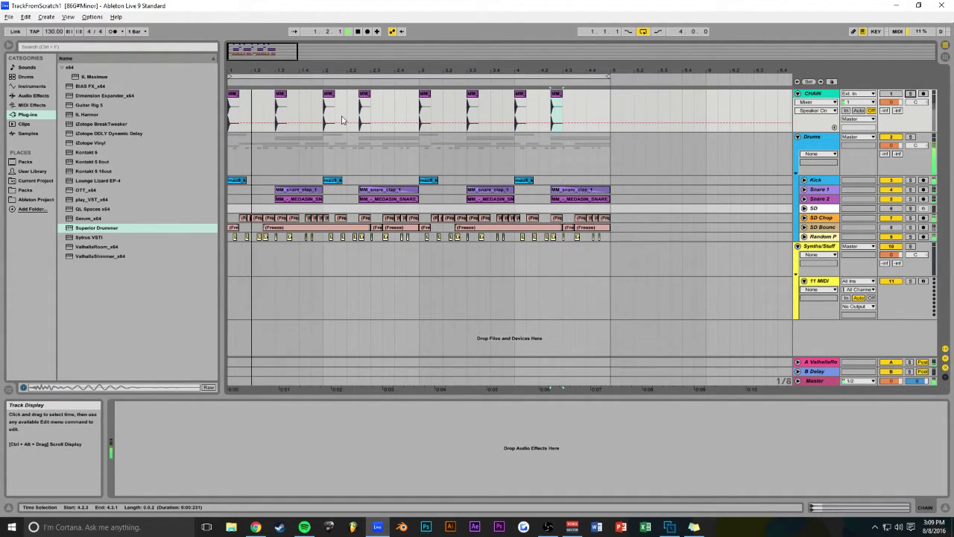
Step: Copy the first Kick clip to 1.4.1 with a steeper fade-out and shorten the copy to end at 1.4.3
{"action": "left_click_drag", "start_coordinate": [297, 52], "coordinate": [252, 52]}
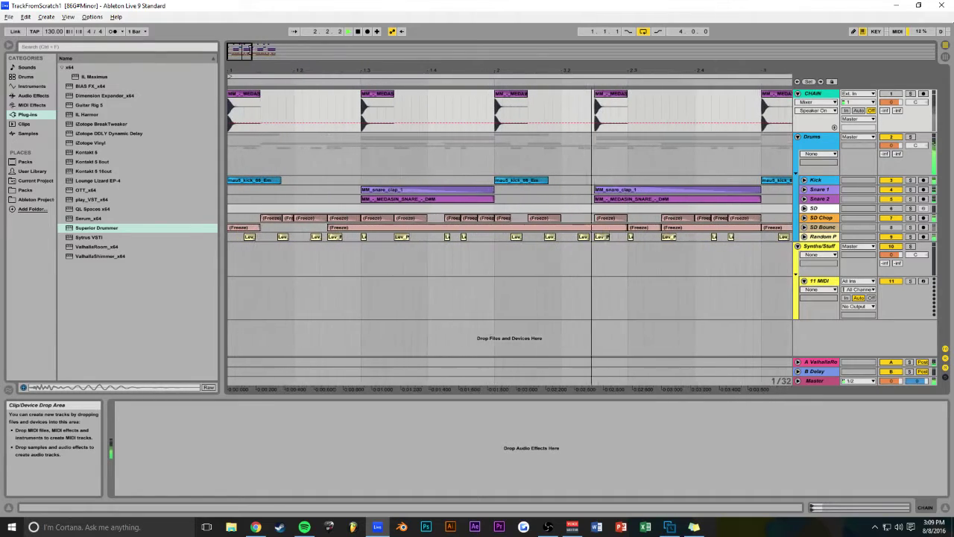
{"action": "left_click", "coordinate": [805, 179]}
{"action": "left_click", "coordinate": [249, 181]}
{"action": "key", "text": "space"}
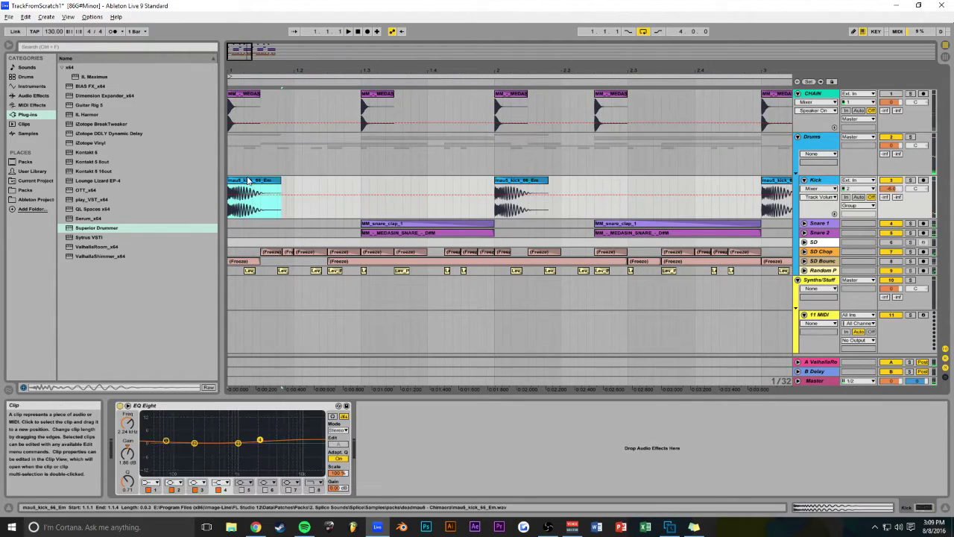
{"action": "key", "text": "ctrl+alt+f"}
{"action": "left_click_drag", "start_coordinate": [262, 200], "coordinate": [440, 225]}
{"action": "key", "text": "space"}
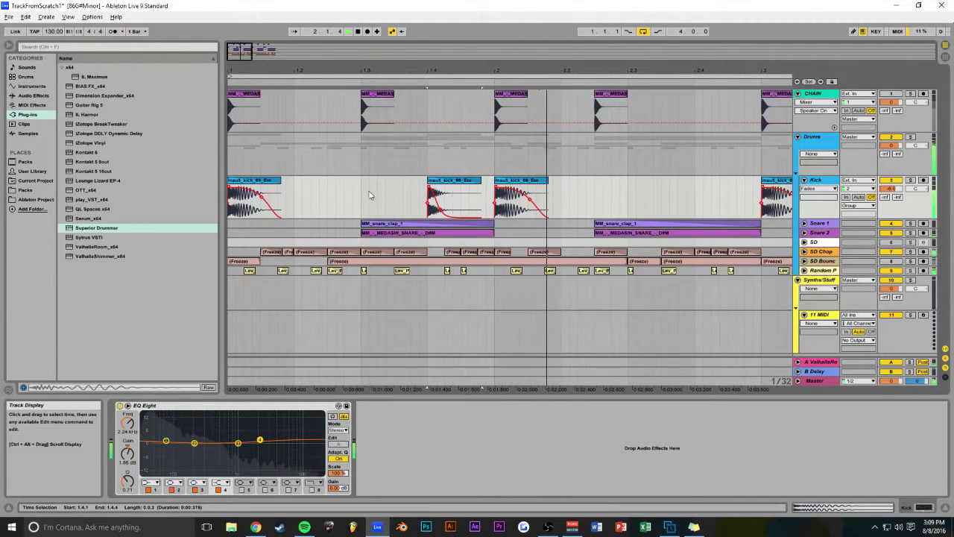
{"action": "left_click_drag", "start_coordinate": [478, 181], "coordinate": [461, 182]}
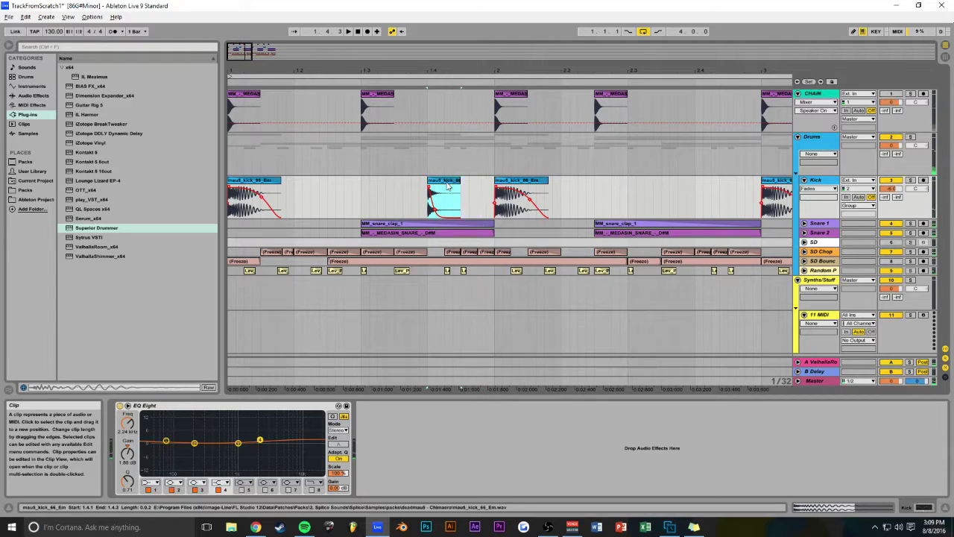
Step: Duplicate the short kick clip to 1.4.3 and copy it to 2.3.1 and 2.4.3 on the Kick track
{"action": "key", "text": "ctrl+d"}
{"action": "left_click", "coordinate": [357, 171]}
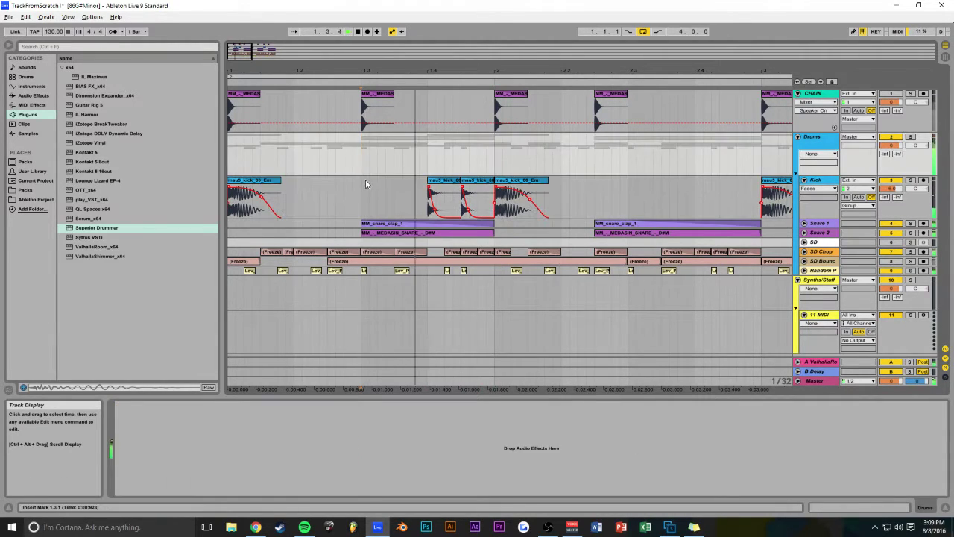
{"action": "left_click_drag", "start_coordinate": [252, 54], "coordinate": [280, 54]}
{"action": "key", "text": "space"}
{"action": "left_click_drag", "start_coordinate": [335, 181], "coordinate": [428, 185]}
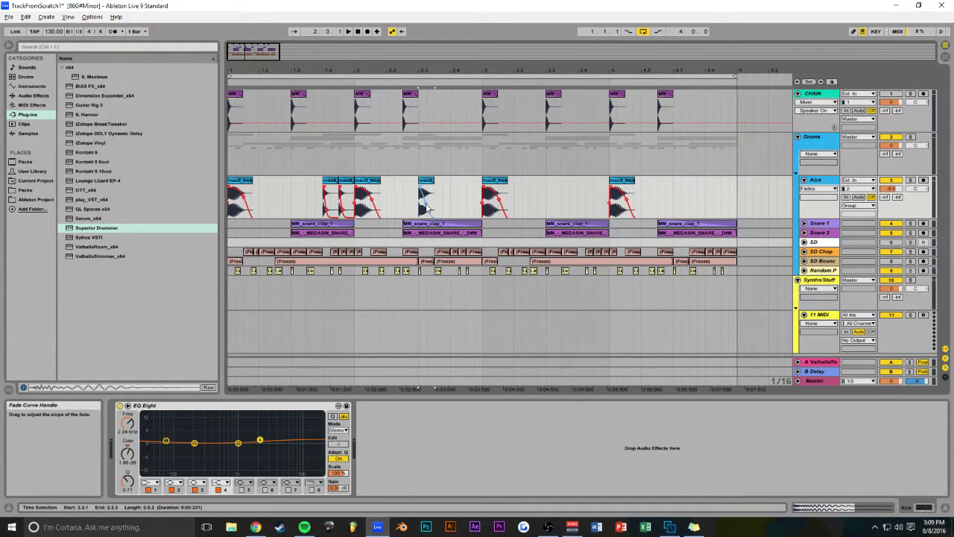
{"action": "key", "text": "space"}
{"action": "double_click", "coordinate": [425, 180]}
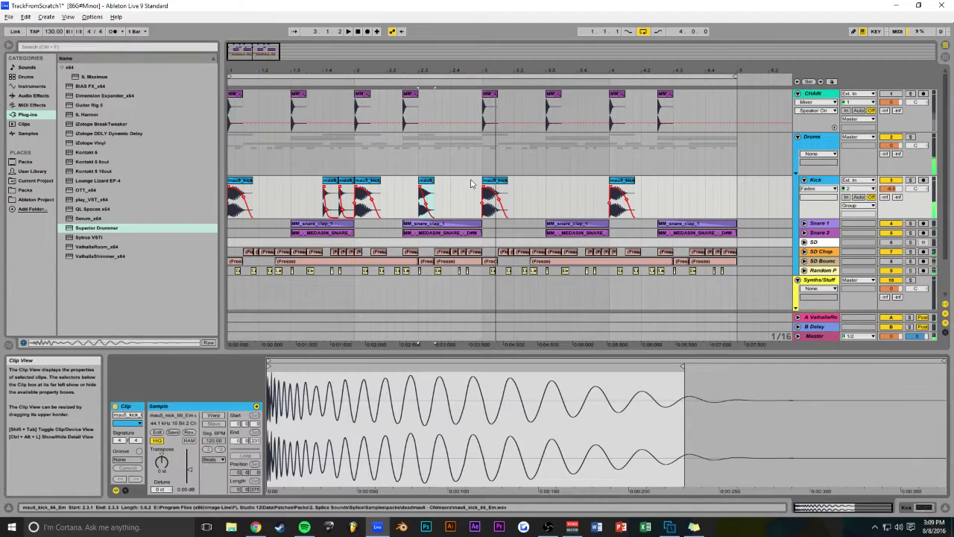
{"action": "left_click_drag", "start_coordinate": [425, 187], "coordinate": [475, 208]}
{"action": "left_click", "coordinate": [231, 167]}
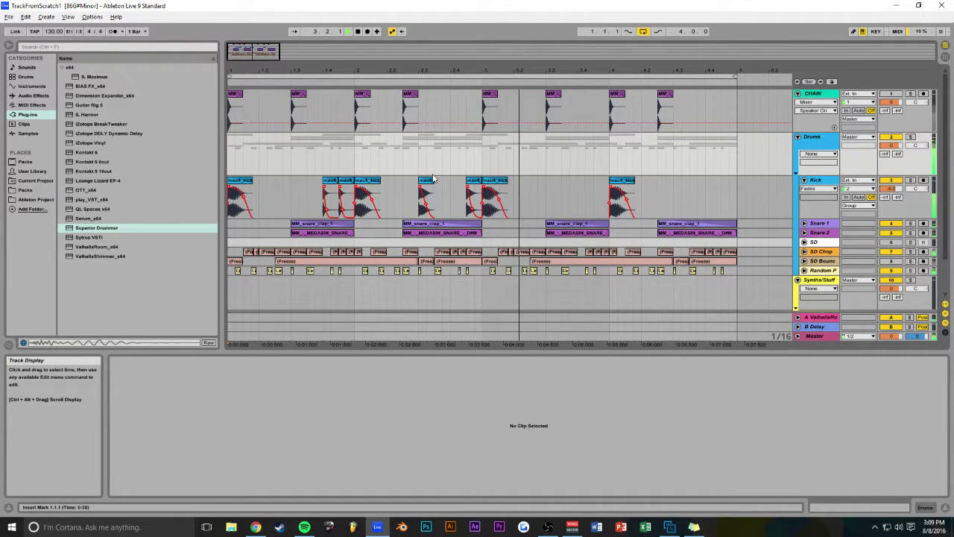
Step: Replace the kick clips in bars 3 and 4 with a duplicate of the two-bar kick pattern from bars 1 and 2
{"action": "left_click_drag", "start_coordinate": [732, 187], "coordinate": [230, 194]}
{"action": "key", "text": "Delete"}
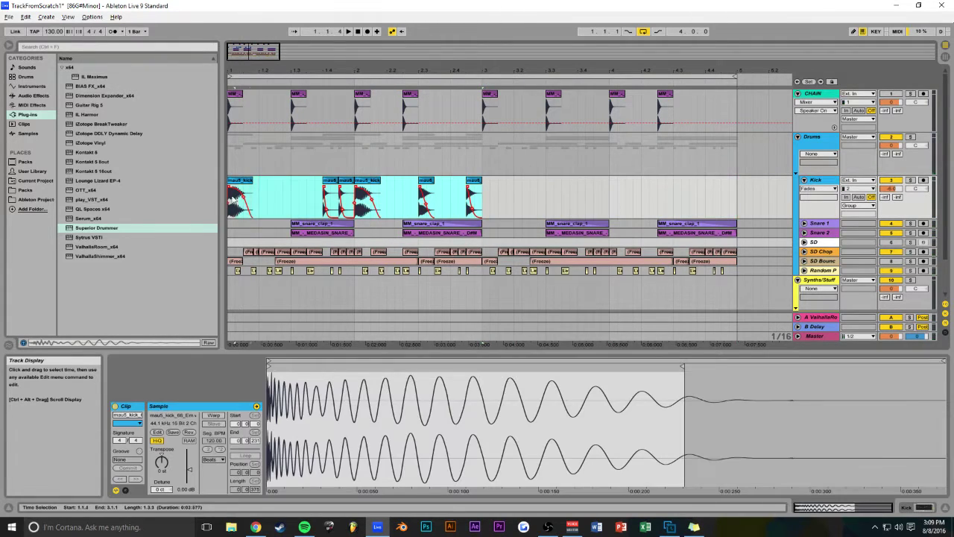
{"action": "key", "text": "ctrl+d"}
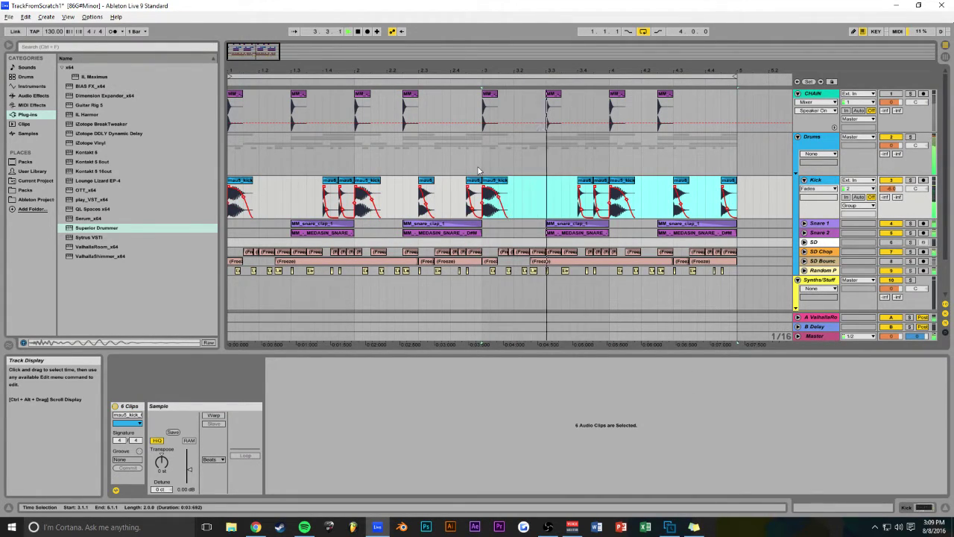
Step: Copy the full kick clip at 3.1.1 to 3.2.2 and give the copy a steeper fade-out
{"action": "left_click_drag", "start_coordinate": [490, 181], "coordinate": [531, 184]}
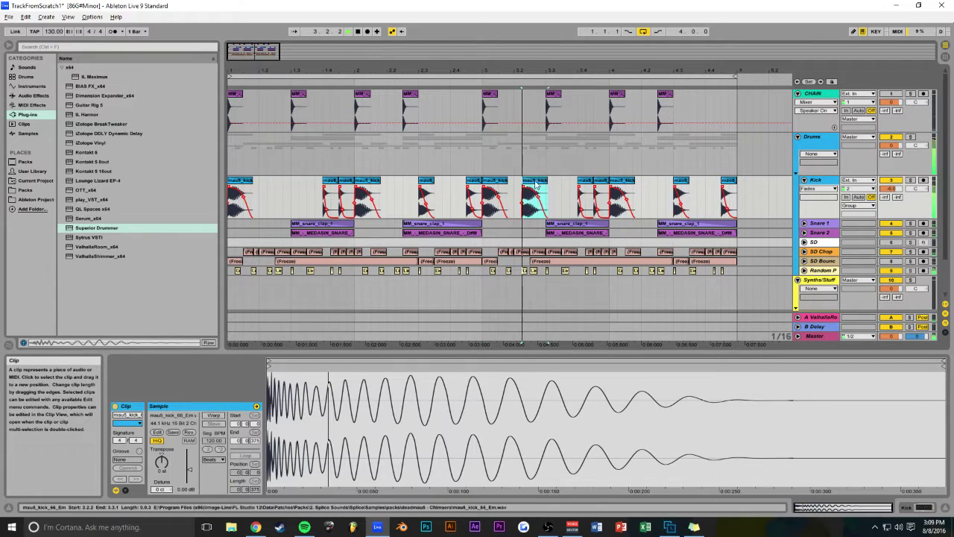
{"action": "left_click", "coordinate": [533, 210]}
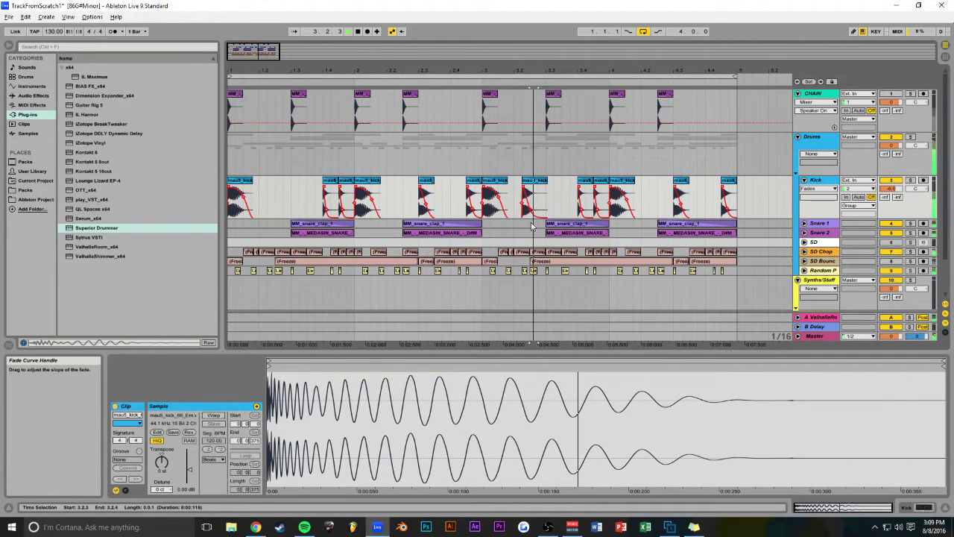
{"action": "left_click", "coordinate": [484, 159]}
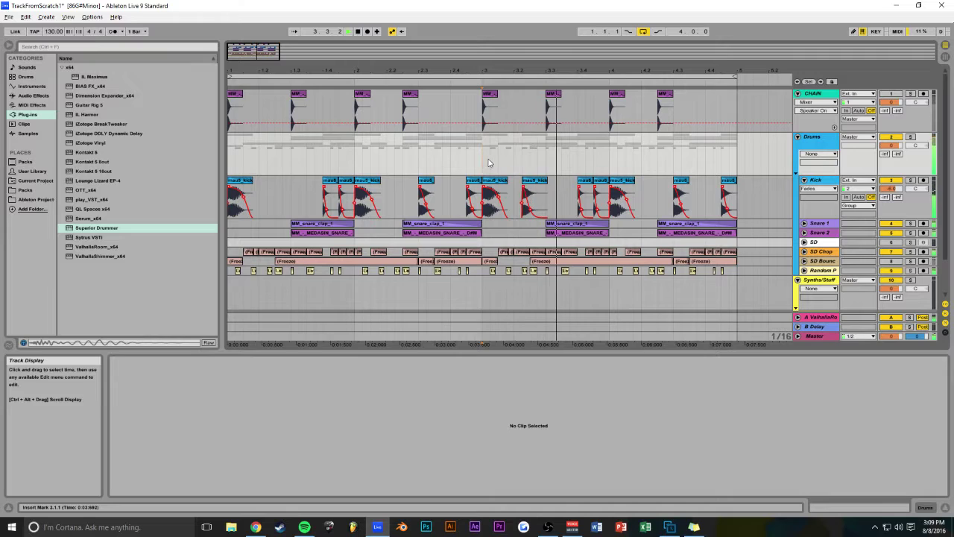
{"action": "left_click_drag", "start_coordinate": [522, 71], "coordinate": [522, 65]}
Step: Insert Multiband Dynamics before EQ Eight on the Kick track, with input gains of 3.00 dB high, 2.20 dB mid and 3.40 dB low
{"action": "left_click", "coordinate": [817, 181]}
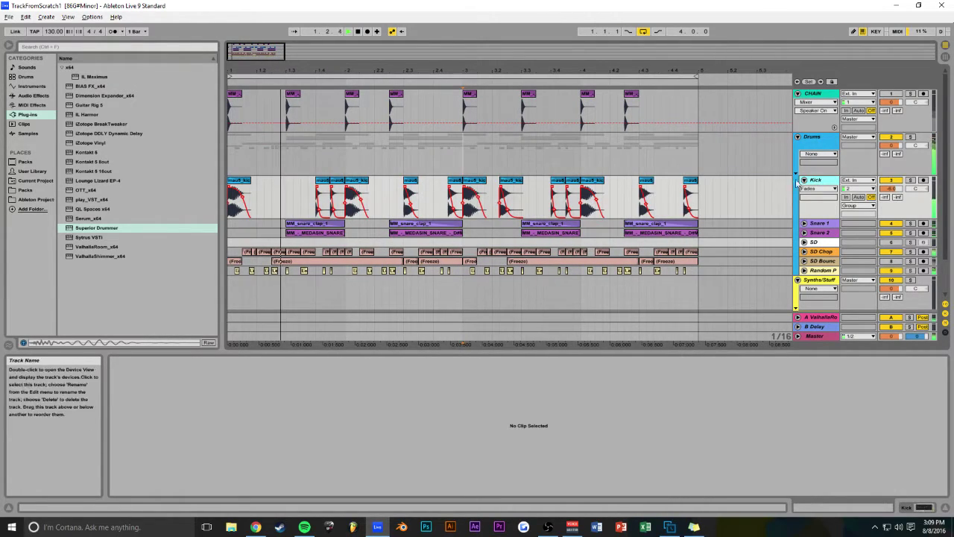
{"action": "left_click", "coordinate": [915, 507]}
{"action": "left_click", "coordinate": [32, 105]}
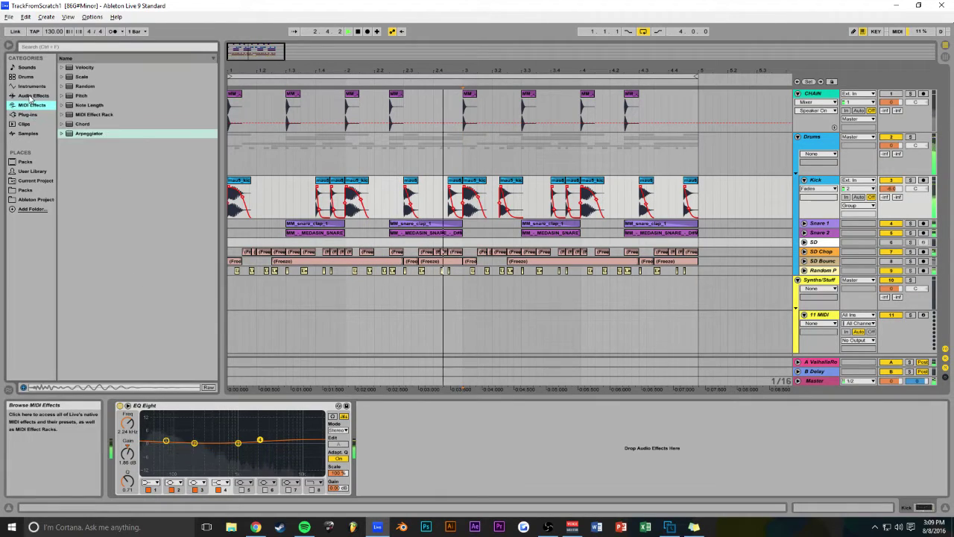
{"action": "left_click", "coordinate": [33, 96]}
{"action": "left_click", "coordinate": [99, 246]}
{"action": "left_click_drag", "start_coordinate": [146, 390], "coordinate": [164, 462]}
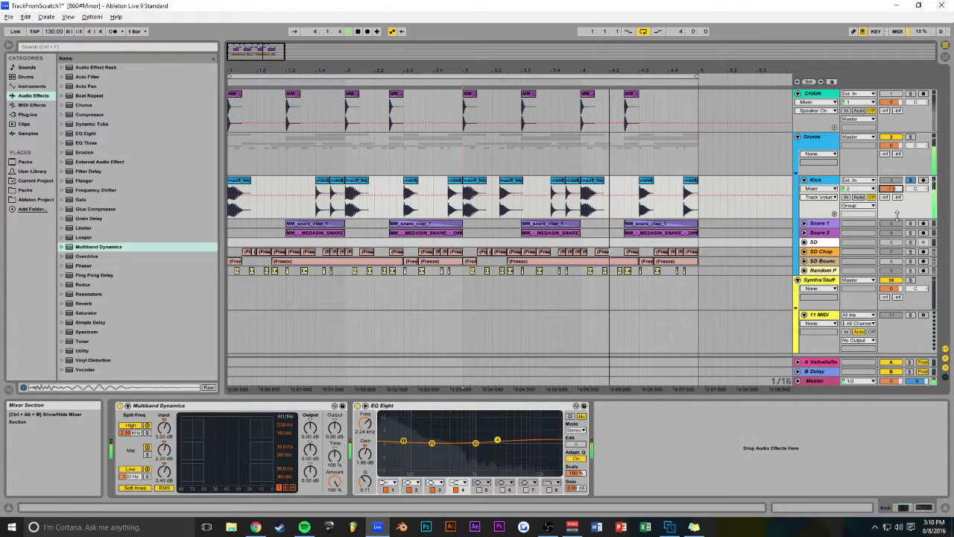
Step: Set the Kick volume to -7.0 dB and move the first EQ Eight band to about 137 Hz with 1.36 dB gain
{"action": "left_click_drag", "start_coordinate": [406, 443], "coordinate": [423, 443]}
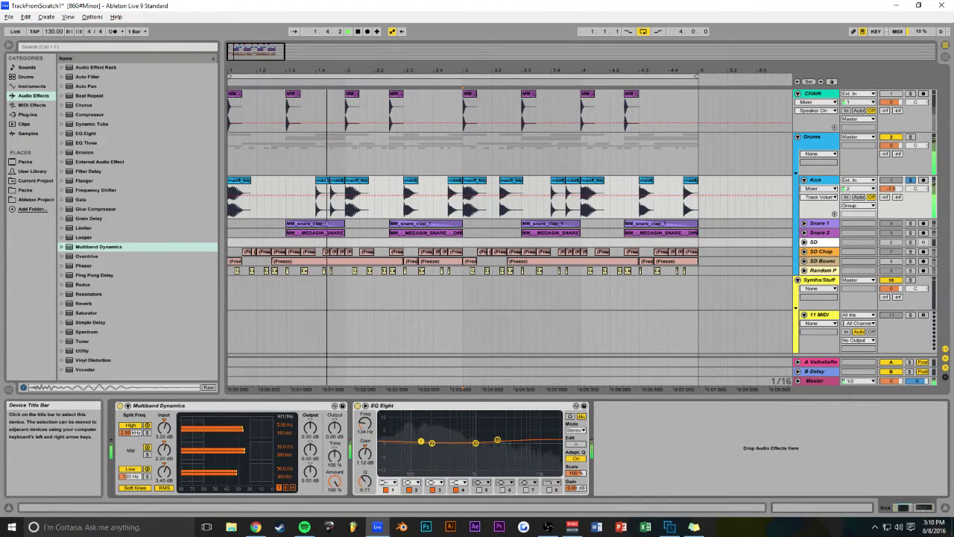
{"action": "left_click", "coordinate": [911, 180]}
{"action": "key", "text": "ctrl+s"}
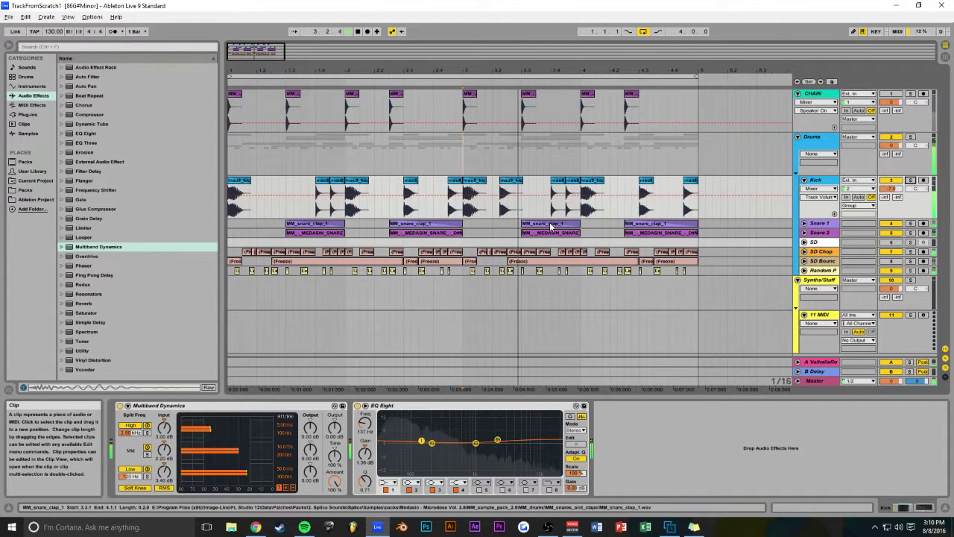
Step: Create an empty four-bar MIDI clip from 1.1.1 on the MIDI track and load Serum_x64 as its instrument
{"action": "left_click_drag", "start_coordinate": [697, 321], "coordinate": [232, 315]}
{"action": "key", "text": "ctrl+shift+m"}
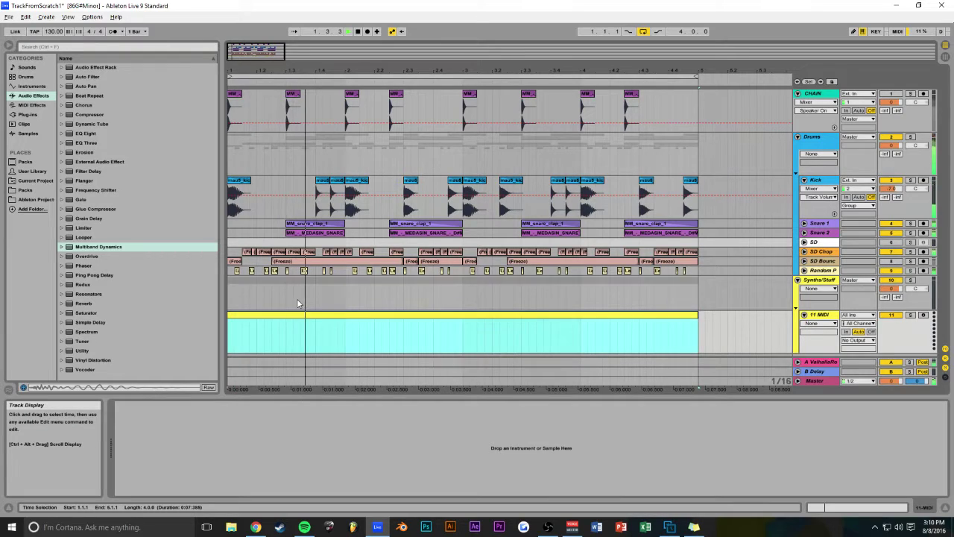
{"action": "left_click", "coordinate": [27, 114]}
{"action": "left_click", "coordinate": [88, 218]}
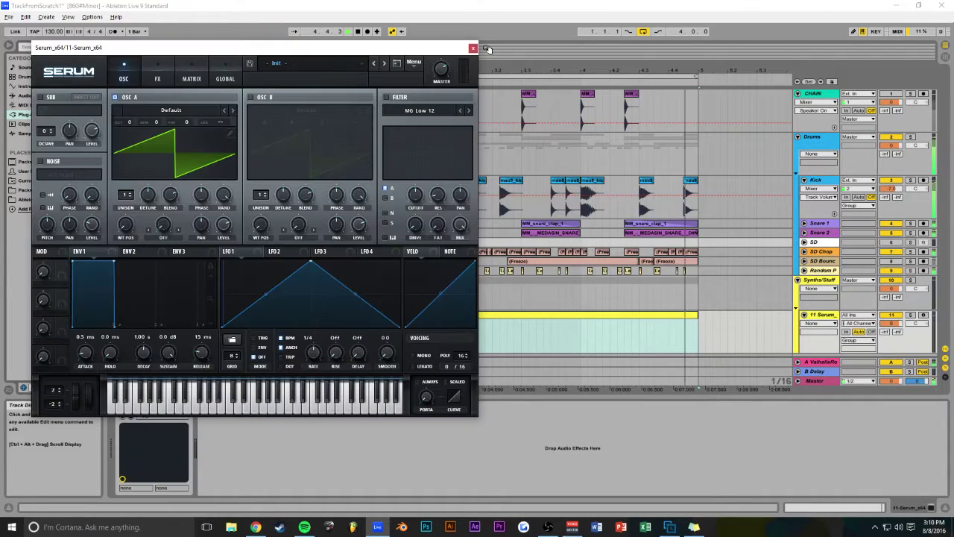
{"action": "key", "text": "z"}
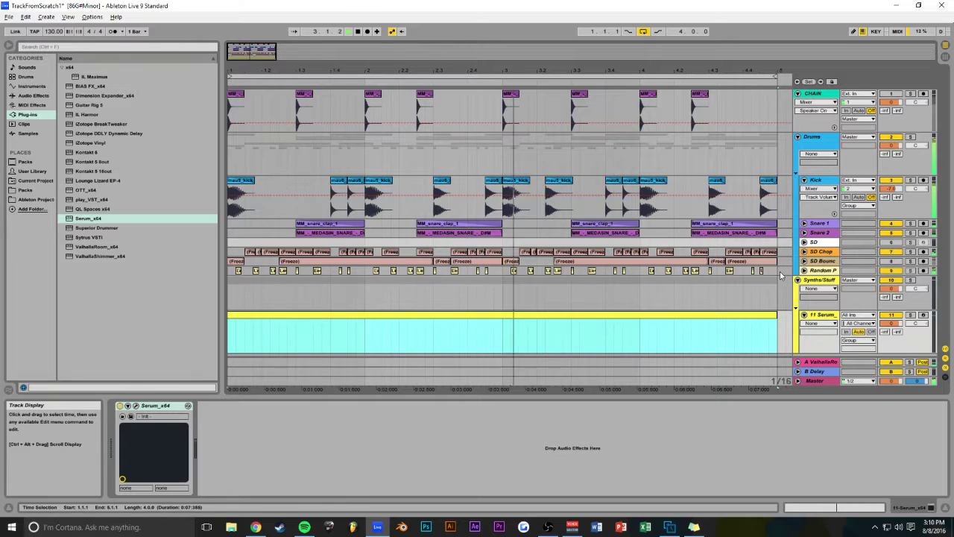
Step: Collapse the Drums group and CHAIN track, and add a Compressor to the Synths/Stuff group
{"action": "left_click", "coordinate": [798, 137]}
{"action": "left_click", "coordinate": [798, 93]}
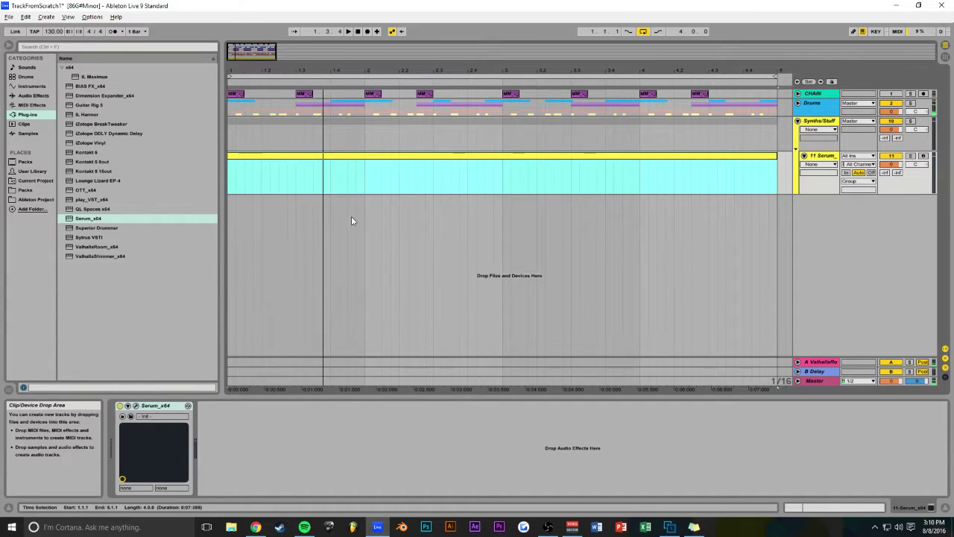
{"action": "left_click", "coordinate": [722, 126]}
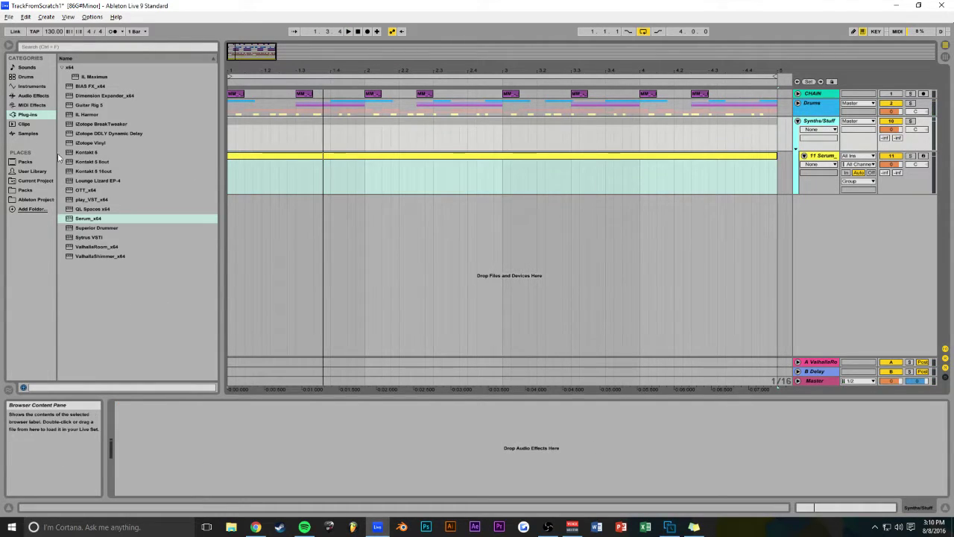
{"action": "left_click", "coordinate": [34, 96]}
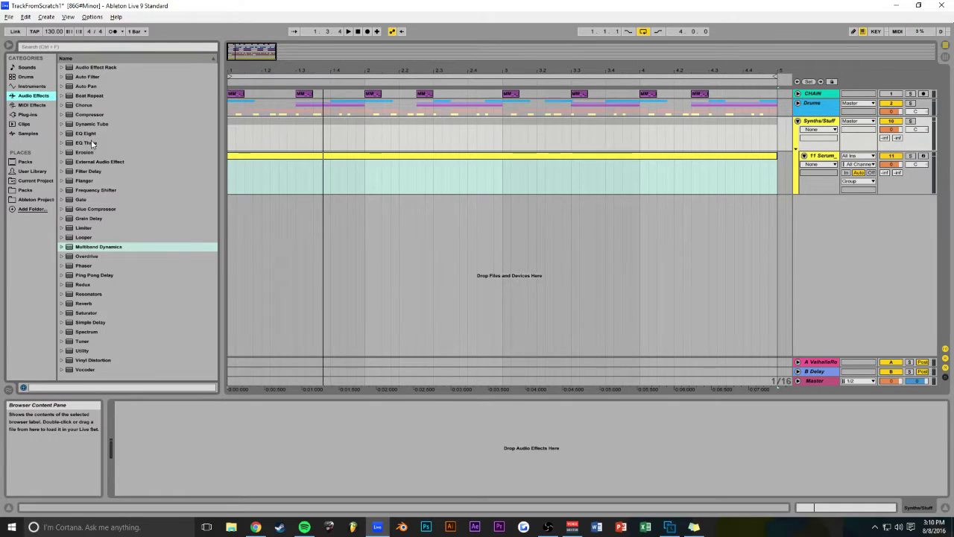
{"action": "left_click", "coordinate": [89, 115]}
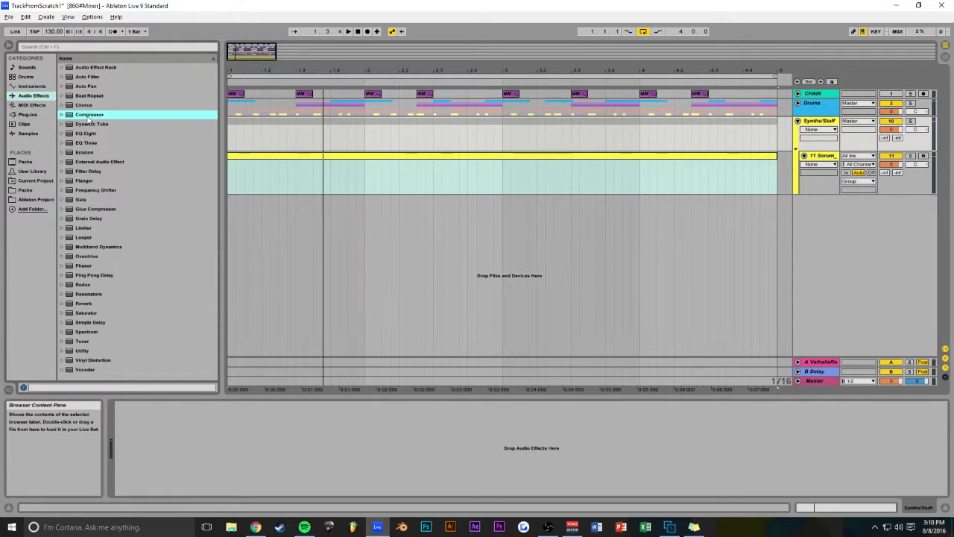
{"action": "left_click", "coordinate": [800, 124]}
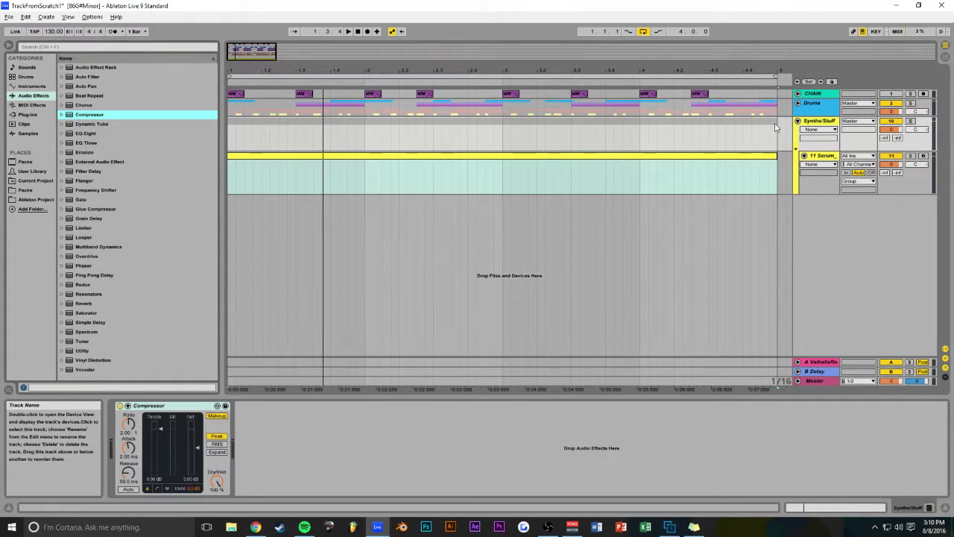
Step: Sidechain the Synths/Stuff Compressor to the CHAIN track's Post FX signal and lower its threshold well below 0 dB
{"action": "left_click", "coordinate": [128, 406]}
{"action": "left_click", "coordinate": [135, 430]}
{"action": "left_click", "coordinate": [126, 316]}
{"action": "left_click_drag", "start_coordinate": [242, 429], "coordinate": [242, 462]}
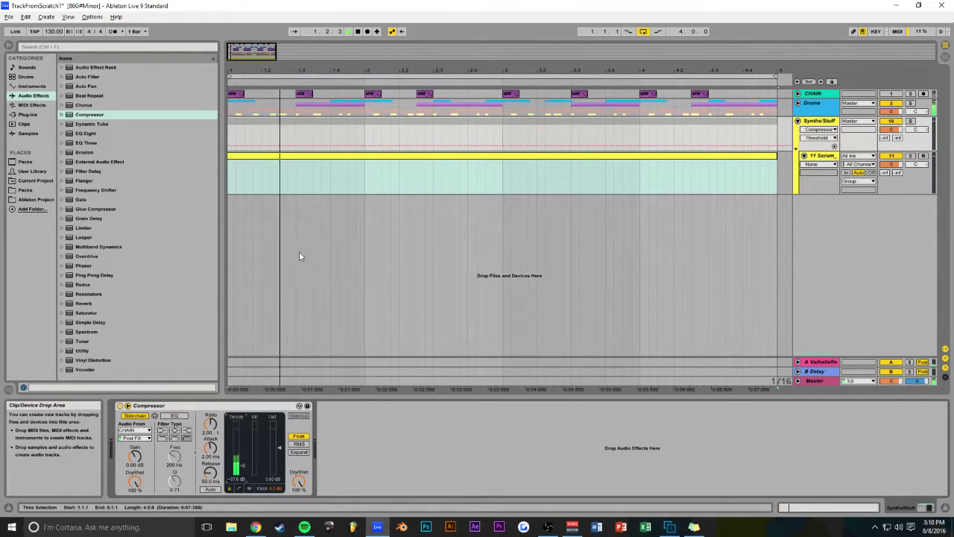
{"action": "key", "text": "space"}
Step: Open the Serum track's MIDI clip in an enlarged note editor and enter a one-beat F2, A2, C3, E3 chord at 1.1.1
{"action": "left_click", "coordinate": [823, 156]}
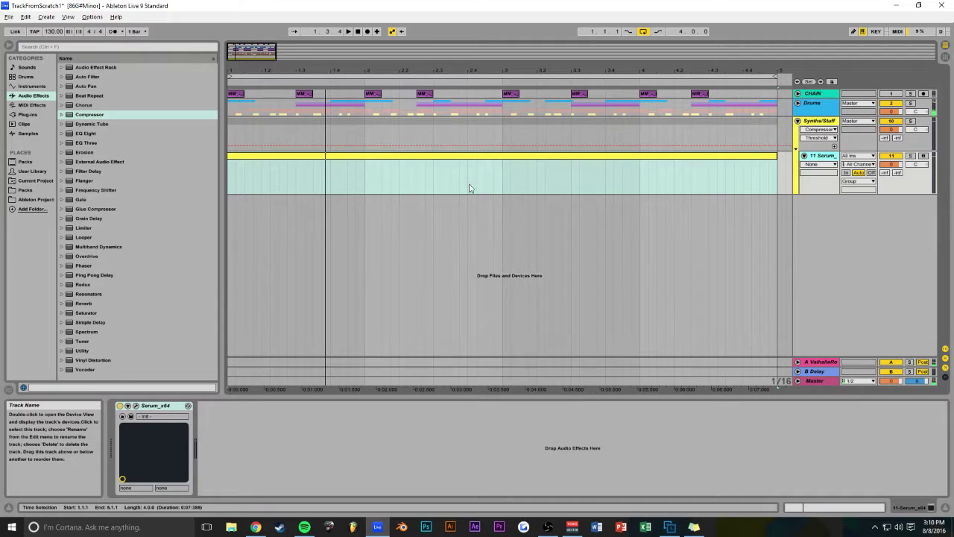
{"action": "double_click", "coordinate": [354, 157]}
{"action": "left_click_drag", "start_coordinate": [364, 352], "coordinate": [350, 210]}
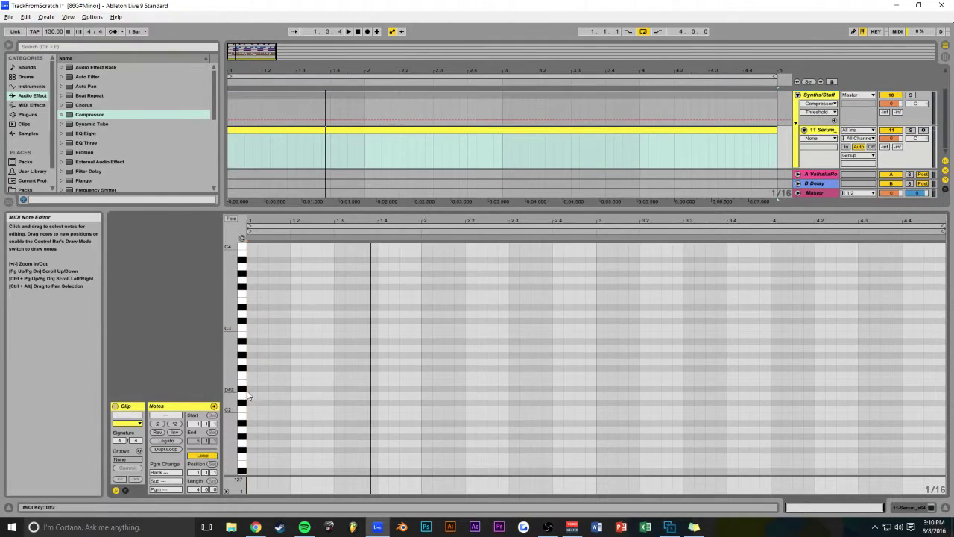
{"action": "double_click", "coordinate": [252, 377]}
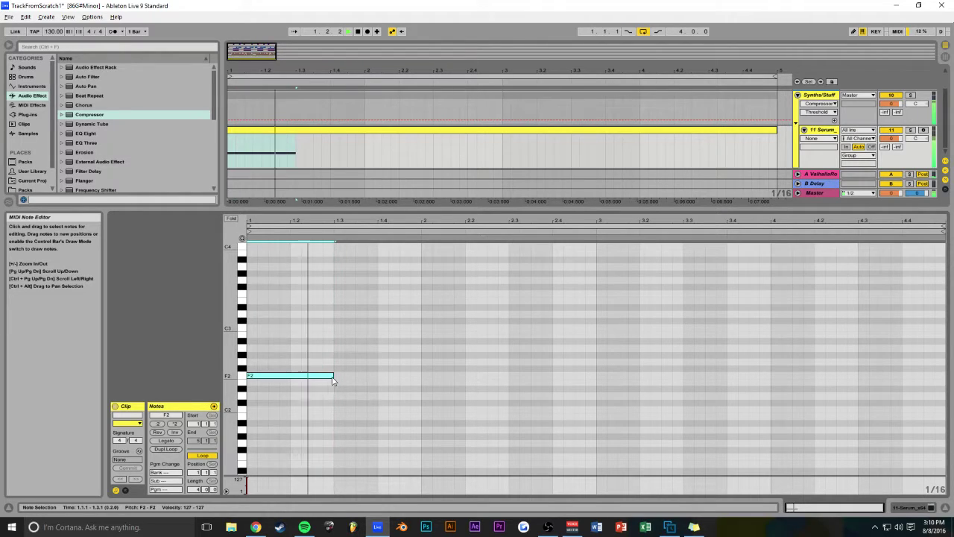
{"action": "left_click_drag", "start_coordinate": [335, 375], "coordinate": [261, 306]}
{"action": "key", "text": "space"}
{"action": "key", "text": "space"}
Step: Copy the F2 to E3 chord to 1.3.3, 1.4.3 and 2.1.3, with each copy half a beat long
{"action": "left_click_drag", "start_coordinate": [322, 280], "coordinate": [359, 376]}
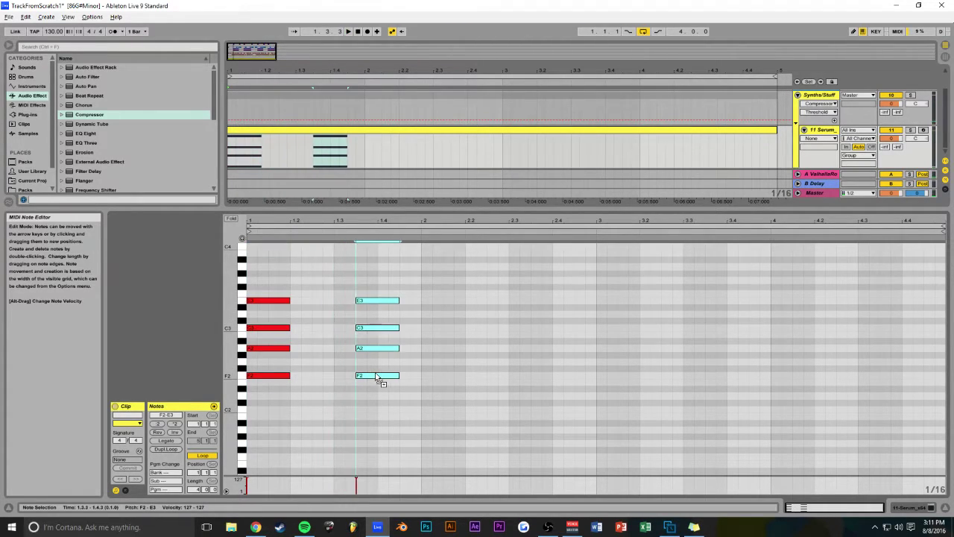
{"action": "mouse_move", "coordinate": [378, 377]}
{"action": "left_mouse_down"}
{"action": "mouse_move", "coordinate": [356, 379]}
{"action": "mouse_move", "coordinate": [378, 383]}
{"action": "left_mouse_up"}
{"action": "key", "text": "space"}
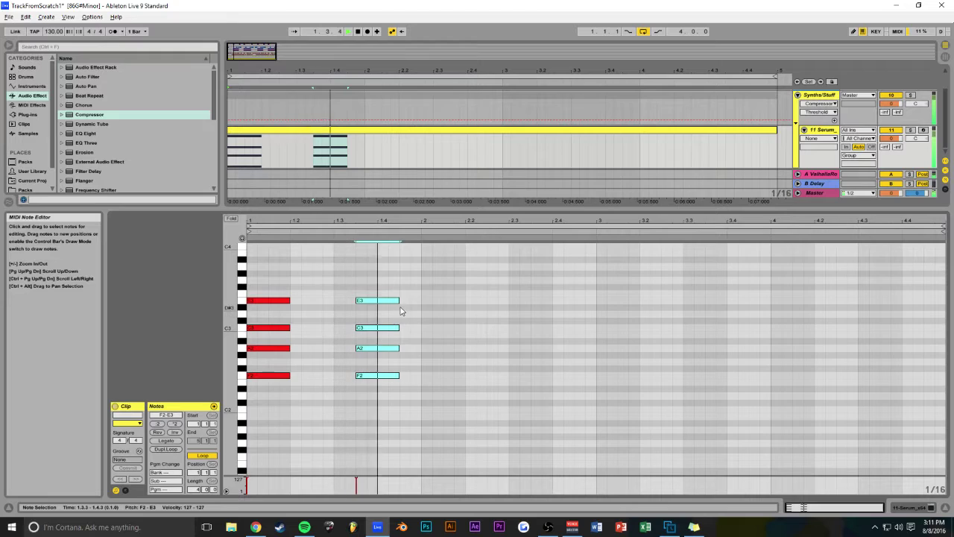
{"action": "key", "text": "ctrl+d"}
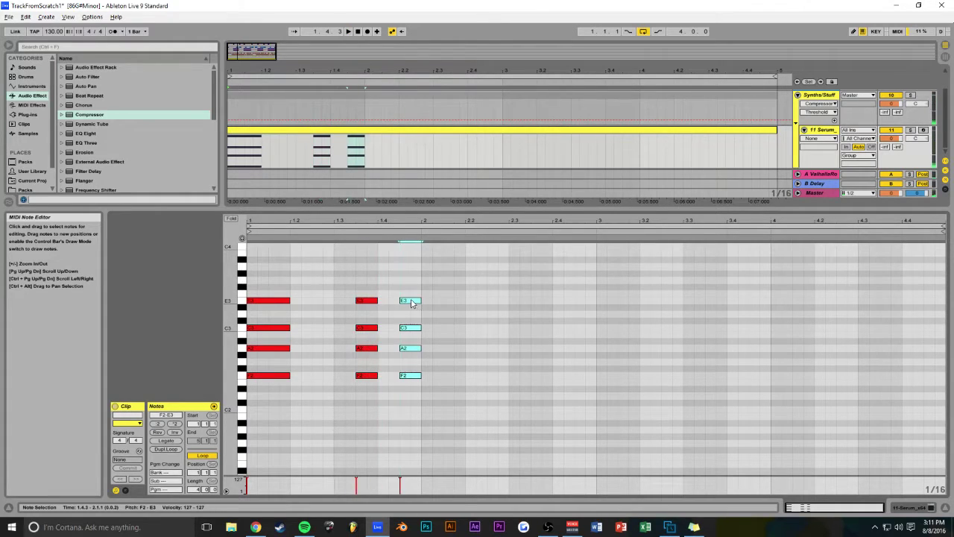
{"action": "key", "text": "space"}
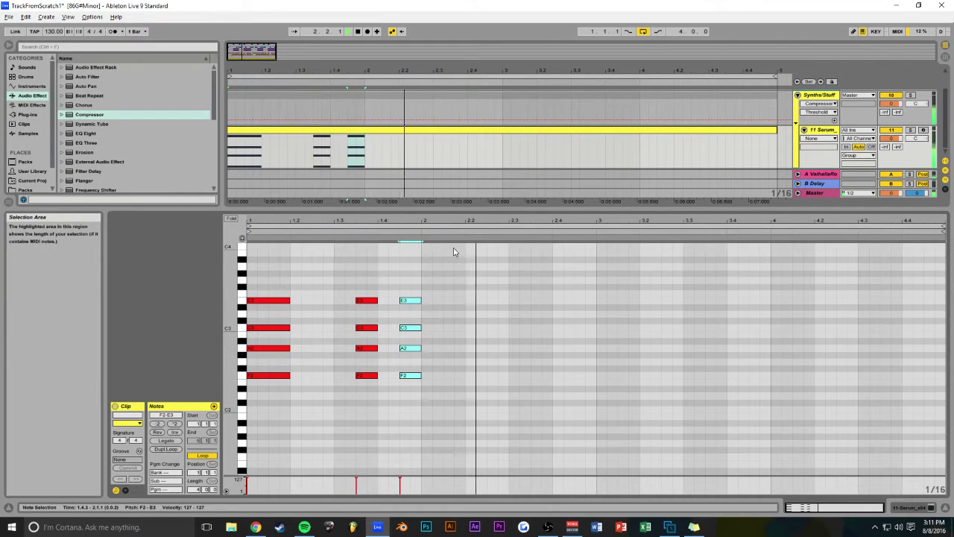
{"action": "key", "text": "space"}
{"action": "key", "text": "space"}
{"action": "left_click_drag", "start_coordinate": [395, 210], "coordinate": [402, 201]}
{"action": "scroll", "coordinate": [451, 284], "scroll_direction": "up", "scroll_amount": 2}
{"action": "key", "text": "space"}
Step: Add a copy of the chord revoiced as D2, F2, A2, E3, placed at 2.3.1 and two beats long
{"action": "left_click_drag", "start_coordinate": [453, 290], "coordinate": [476, 419]}
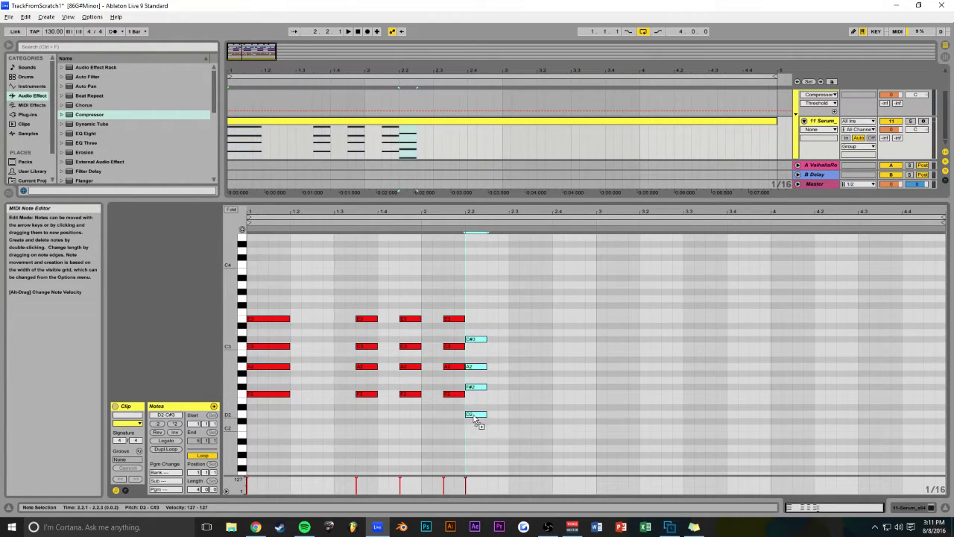
{"action": "left_click", "coordinate": [475, 388]}
{"action": "left_click_drag", "start_coordinate": [479, 340], "coordinate": [510, 413]}
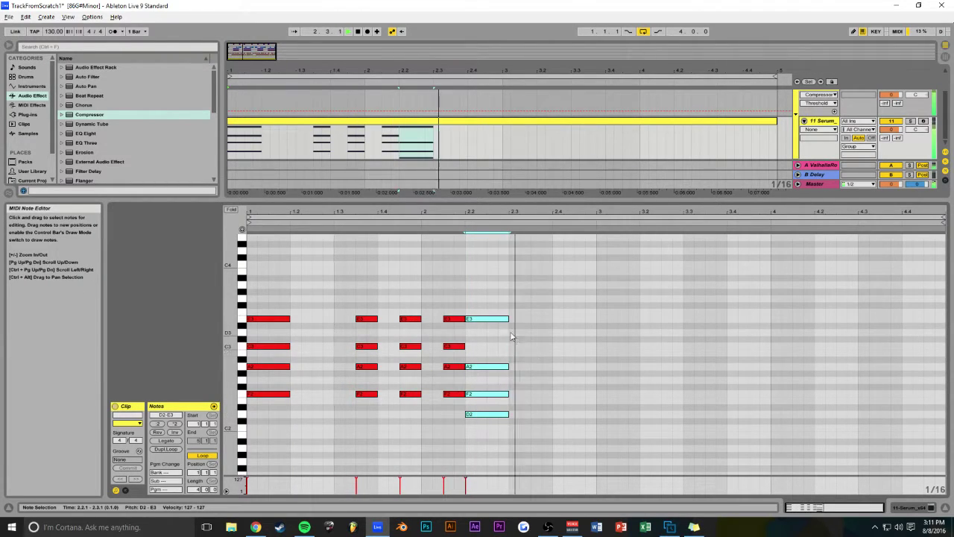
{"action": "key", "text": "Right"}
{"action": "key", "text": "Right"}
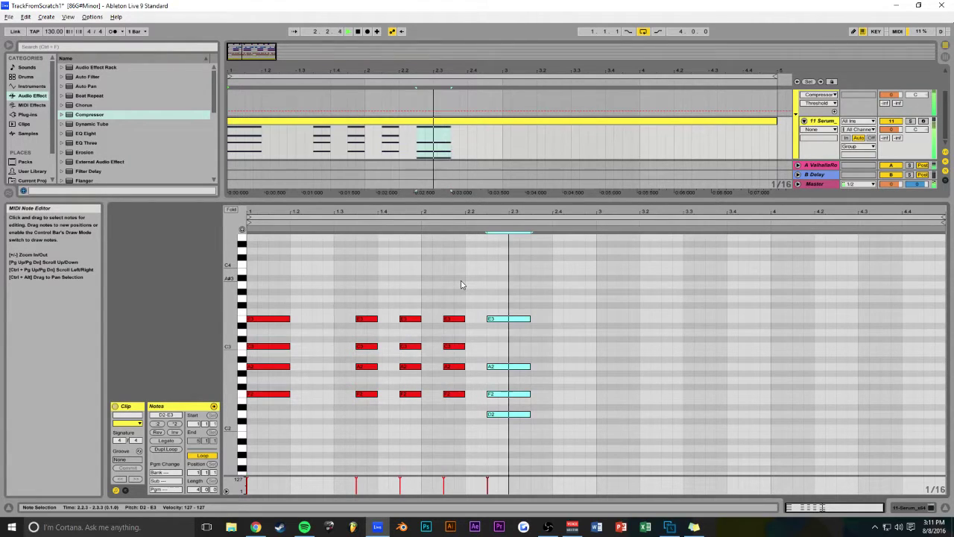
{"action": "left_click_drag", "start_coordinate": [512, 320], "coordinate": [597, 319]}
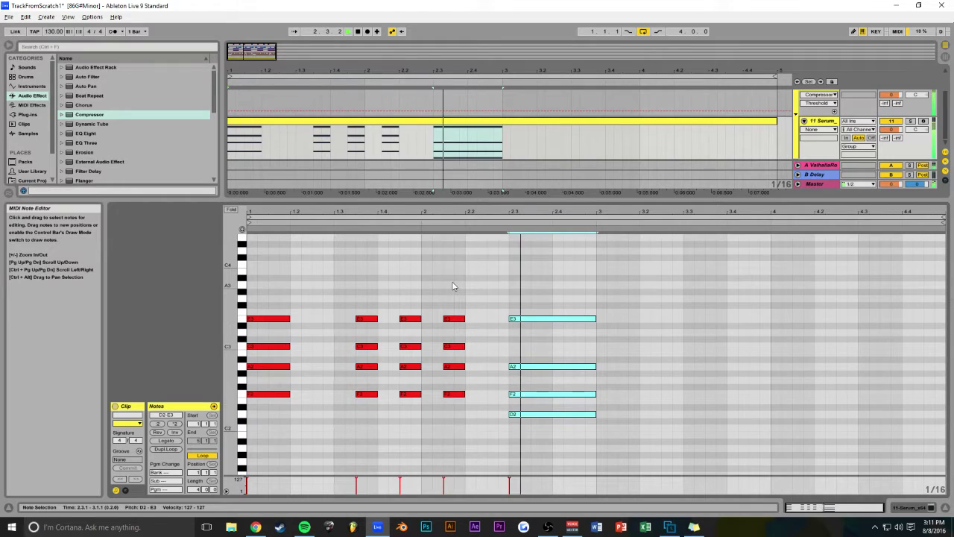
Step: Copy the two-beat chord to 3.1.1 and revoice it as A#1, D2, F2, C3
{"action": "left_click_drag", "start_coordinate": [571, 414], "coordinate": [660, 446]}
{"action": "left_click", "coordinate": [611, 426]}
{"action": "left_click_drag", "start_coordinate": [611, 426], "coordinate": [611, 416]}
{"action": "key", "text": "space"}
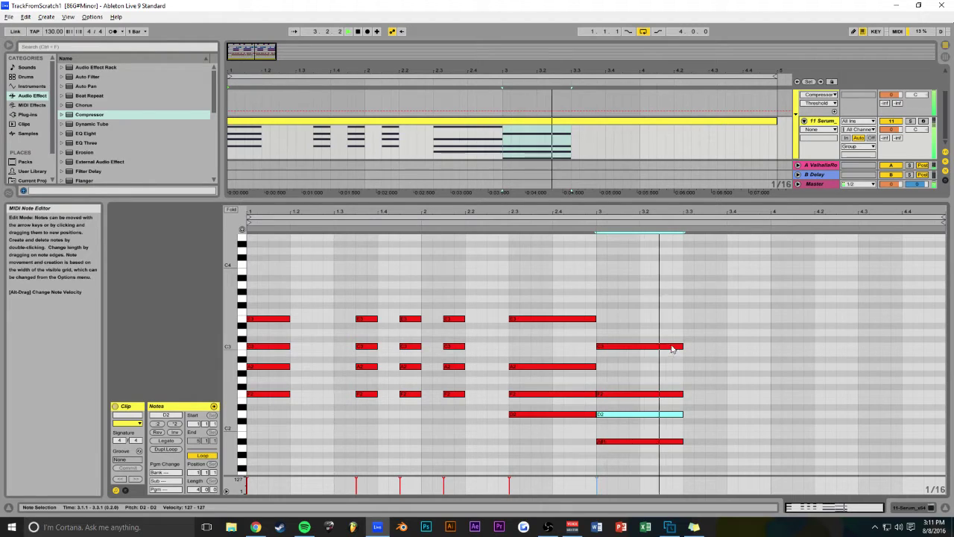
Step: Copy the A#1 chord to 3.4.1 and add a two-beat C2, E2, G2, D3 chord at 4.3.1
{"action": "key", "text": "space"}
{"action": "left_click_drag", "start_coordinate": [710, 317], "coordinate": [926, 432]}
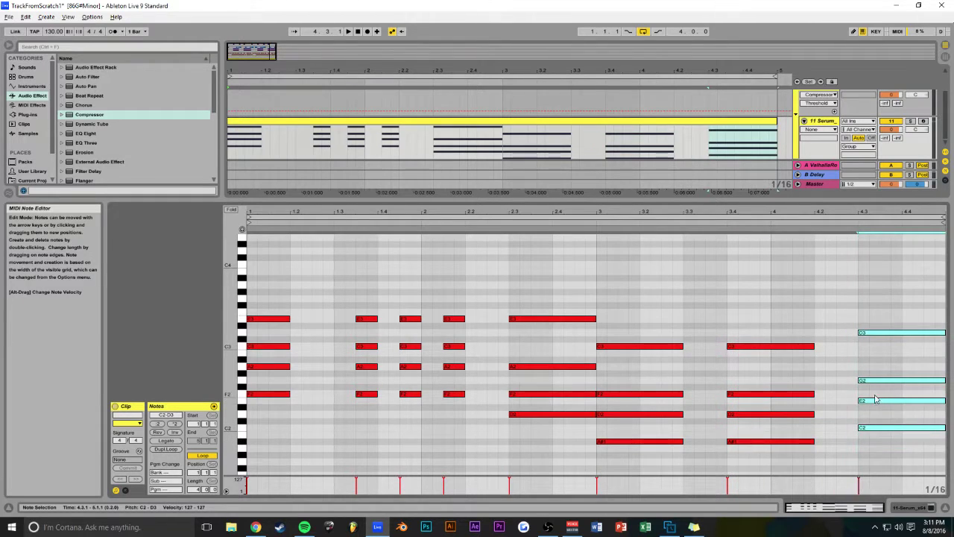
{"action": "left_click", "coordinate": [871, 361]}
{"action": "key", "text": "space"}
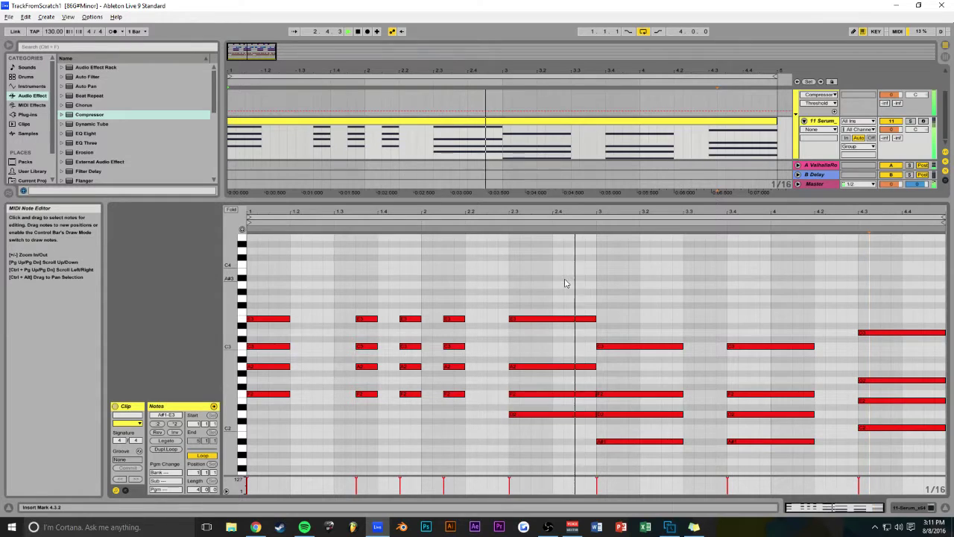
Step: Select the lowest note of every chord and copy them one octave down, to F1, D1, A#0 and C1
{"action": "scroll", "coordinate": [565, 284], "scroll_direction": "down", "scroll_amount": 1}
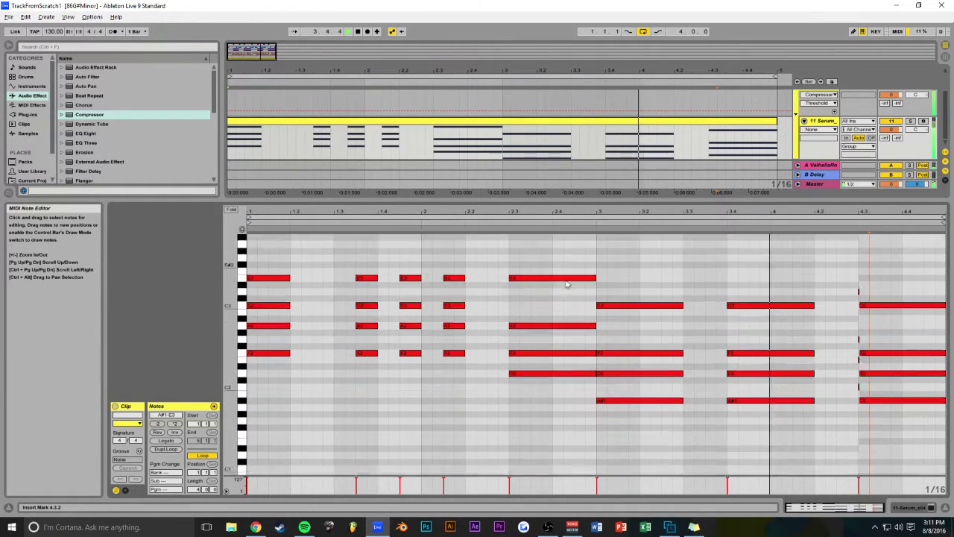
{"action": "scroll", "coordinate": [618, 317], "scroll_direction": "down", "scroll_amount": 1}
{"action": "left_click_drag", "start_coordinate": [274, 354], "coordinate": [343, 367]}
{"action": "key", "text": "ctrl+z"}
{"action": "left_click", "coordinate": [366, 353], "text": "shift"}
{"action": "left_click", "coordinate": [410, 353], "text": "shift"}
{"action": "left_click", "coordinate": [454, 352], "text": "shift"}
{"action": "left_click", "coordinate": [552, 373], "text": "shift"}
{"action": "left_click", "coordinate": [639, 401], "text": "shift"}
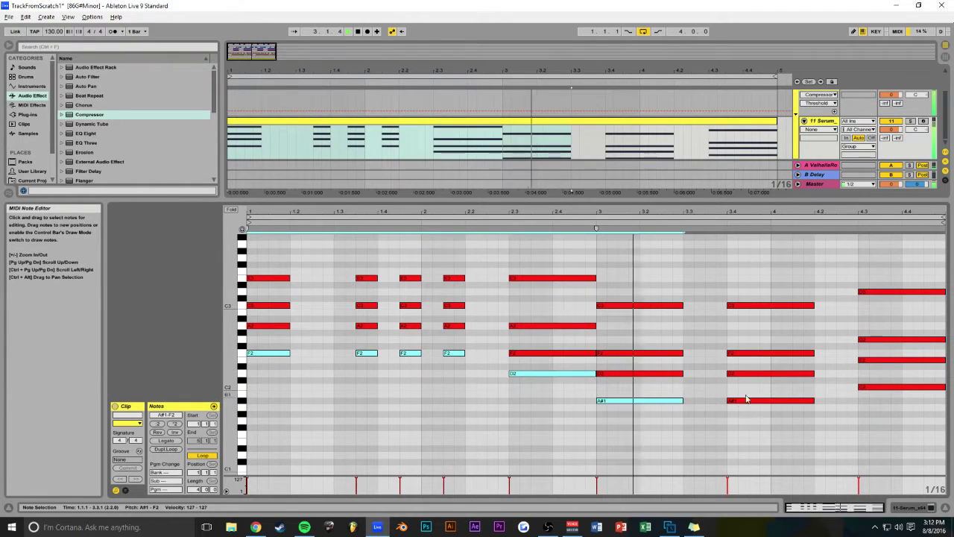
{"action": "left_click", "coordinate": [740, 400], "text": "shift"}
{"action": "left_click", "coordinate": [871, 387], "text": "shift"}
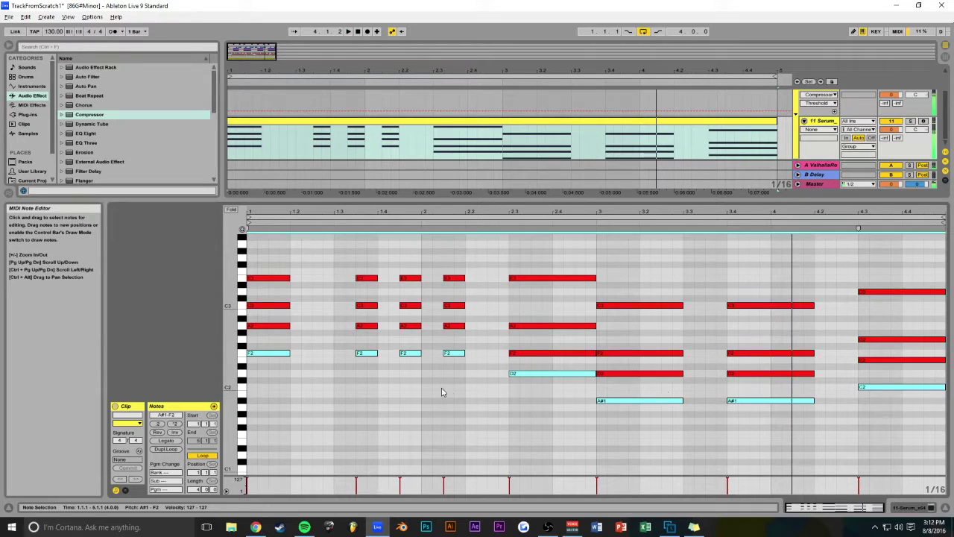
{"action": "left_click_drag", "start_coordinate": [267, 354], "coordinate": [260, 441]}
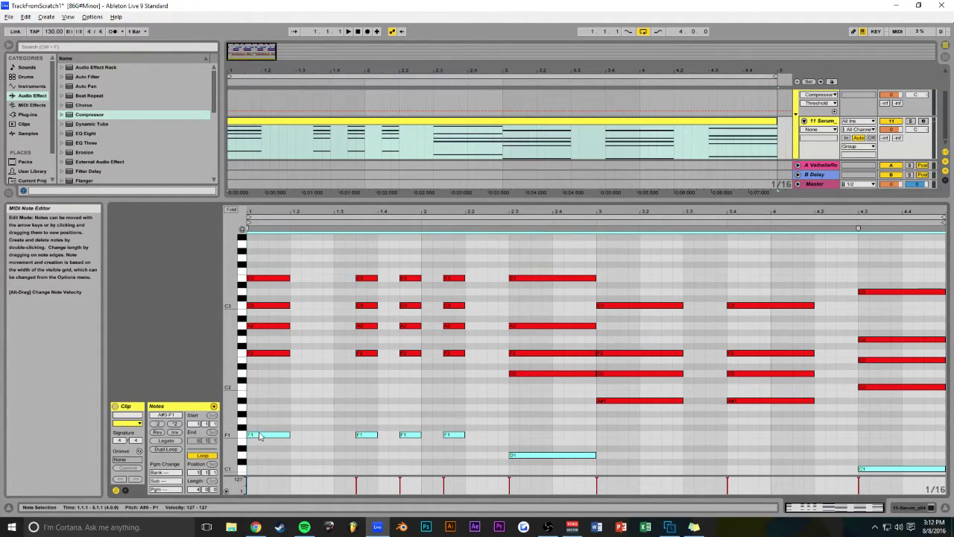
Step: Copy the new bass notes another octave down, to F0, D0, A#-1 and C0, and play the progression
{"action": "scroll", "coordinate": [270, 401], "scroll_direction": "down", "scroll_amount": 3}
{"action": "left_click_drag", "start_coordinate": [263, 289], "coordinate": [265, 375]}
{"action": "key", "text": "space"}
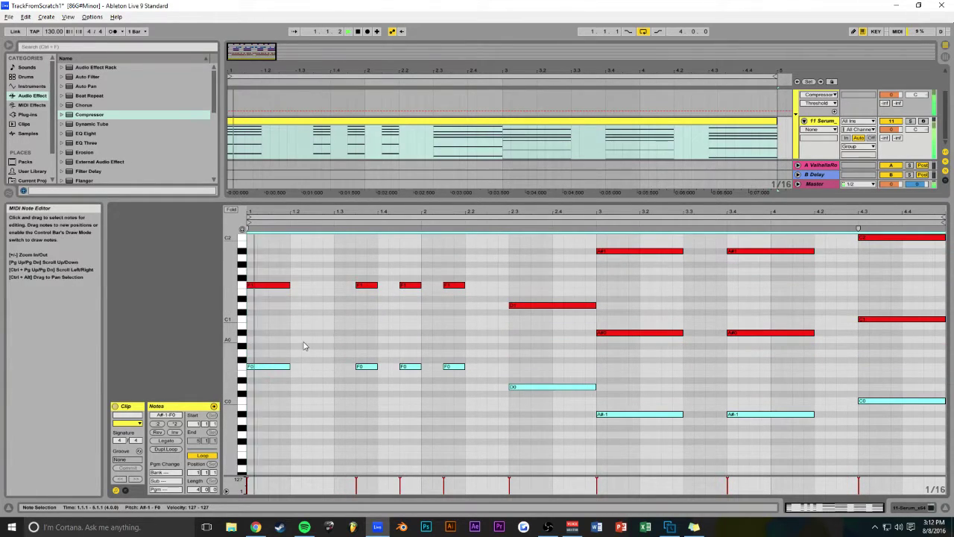
{"action": "scroll", "coordinate": [306, 345], "scroll_direction": "up", "scroll_amount": 4}
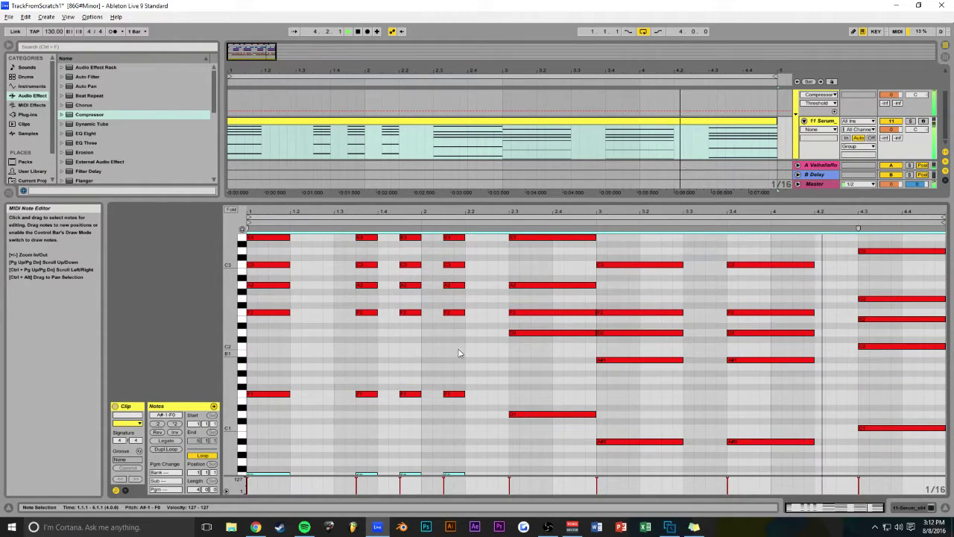
Step: Shrink the note editor, lower the Serum track's volume to -6, and rename the track Chords
{"action": "left_click_drag", "start_coordinate": [522, 200], "coordinate": [539, 370]}
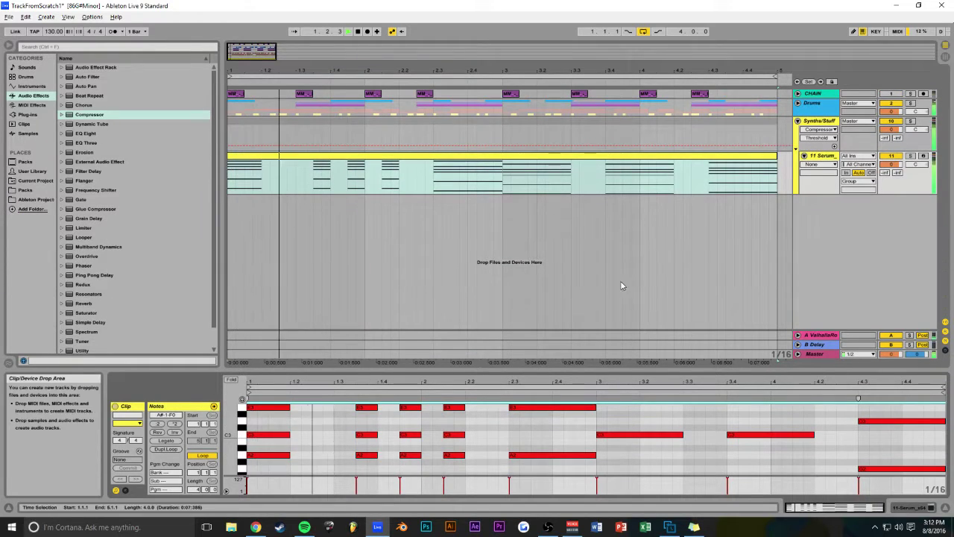
{"action": "left_click", "coordinate": [892, 164]}
{"action": "type", "text": "-6"}
{"action": "key", "text": "Return"}
{"action": "left_click", "coordinate": [823, 155]}
{"action": "key", "text": "ctrl+r"}
{"action": "type", "text": "Chords"}
Step: Show the Synths/Stuff group's sidechain compressor and lower its threshold
{"action": "left_click", "coordinate": [818, 123]}
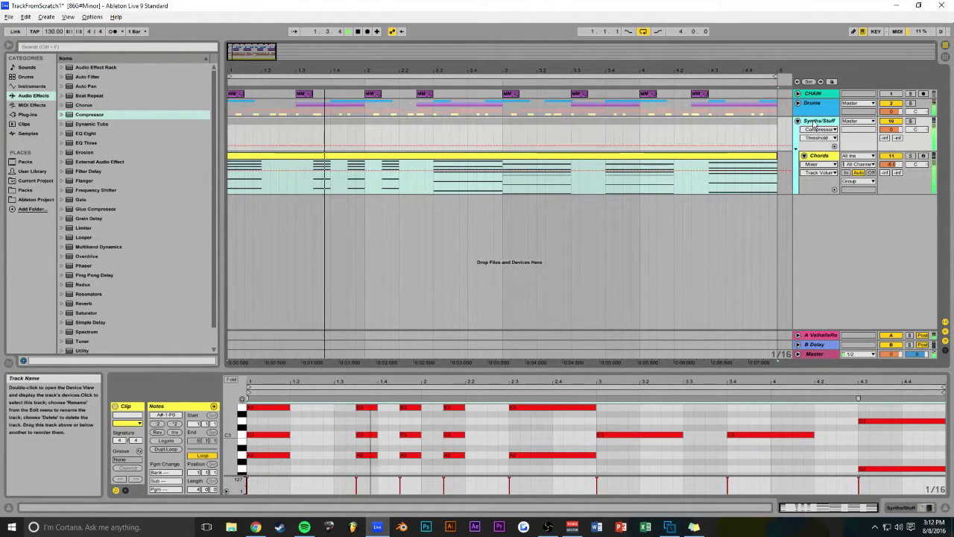
{"action": "left_click", "coordinate": [876, 509]}
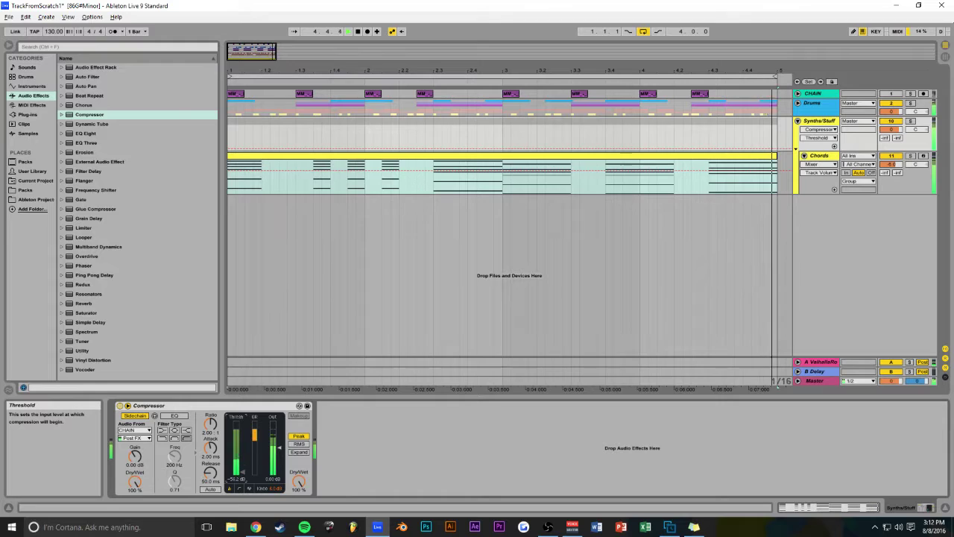
Step: In the Chords track's Serum, set oscillator A's unison to 2 and Envelope 1's release to 259 ms with a fuller release curve
{"action": "left_click", "coordinate": [795, 167]}
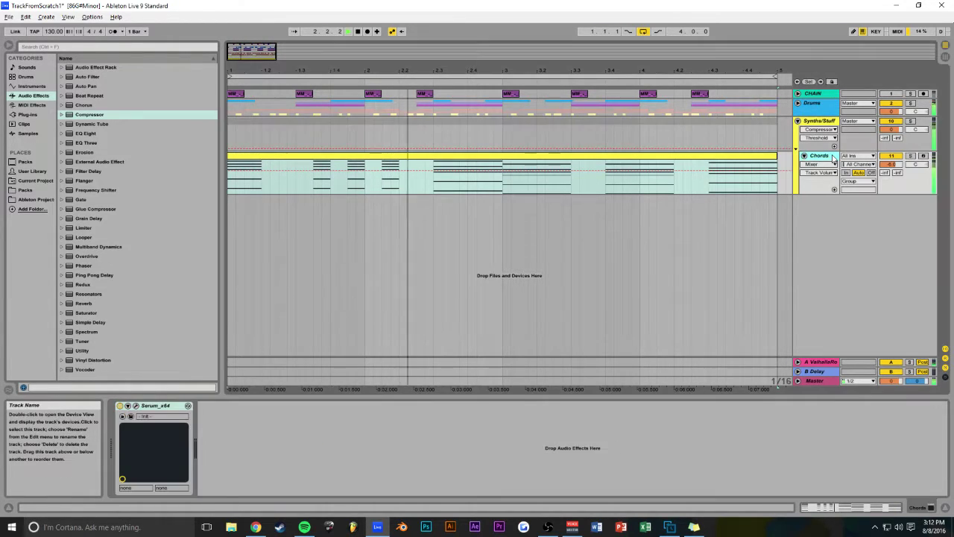
{"action": "left_click", "coordinate": [136, 406]}
{"action": "left_click", "coordinate": [136, 196]}
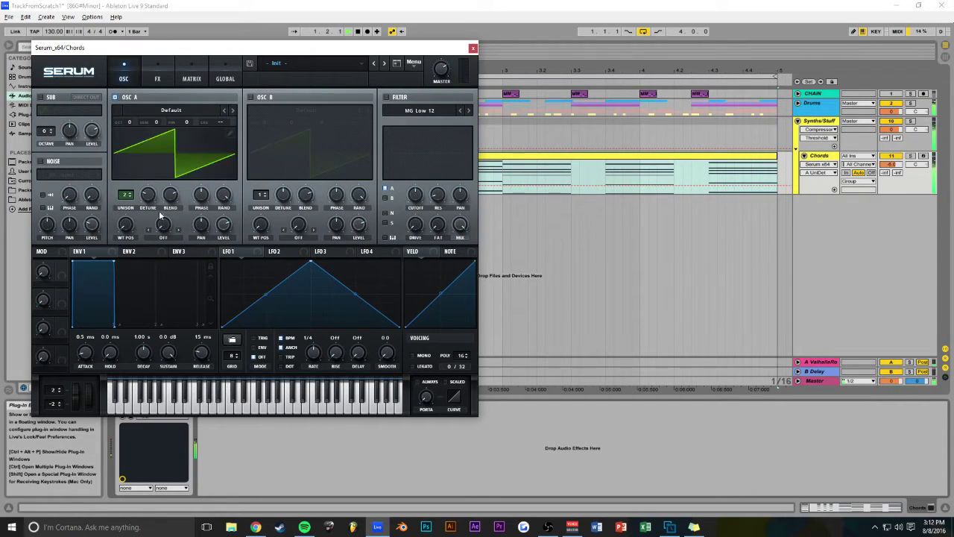
{"action": "left_click_drag", "start_coordinate": [200, 359], "coordinate": [203, 341]}
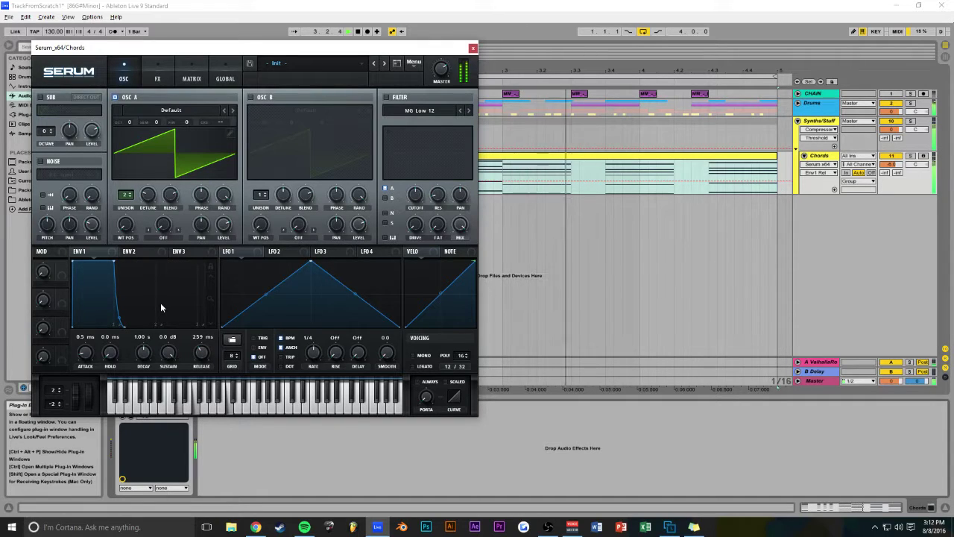
{"action": "left_click_drag", "start_coordinate": [120, 321], "coordinate": [120, 316]}
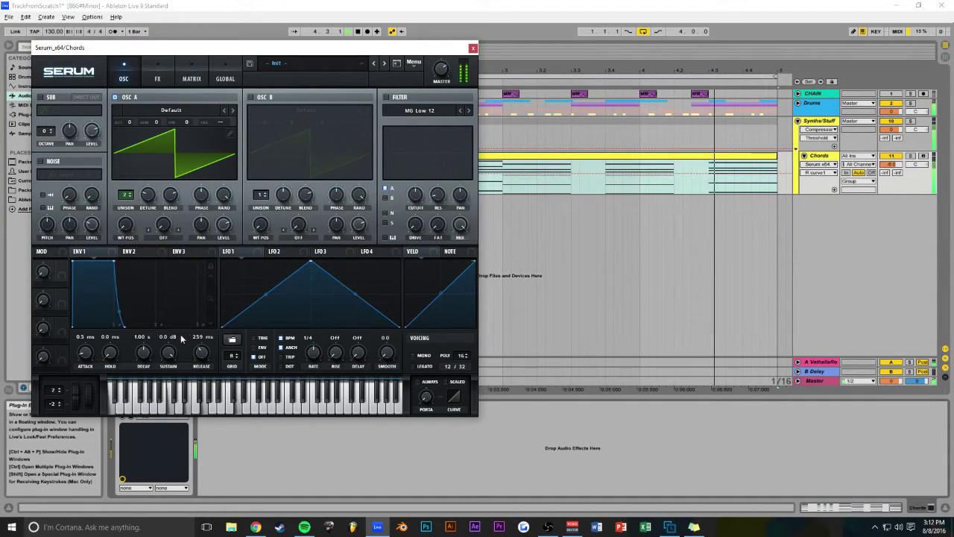
Step: Enable Serum's oscillator B with its octave at +1, 3 unison voices and a lower detune
{"action": "left_click", "coordinate": [251, 97]}
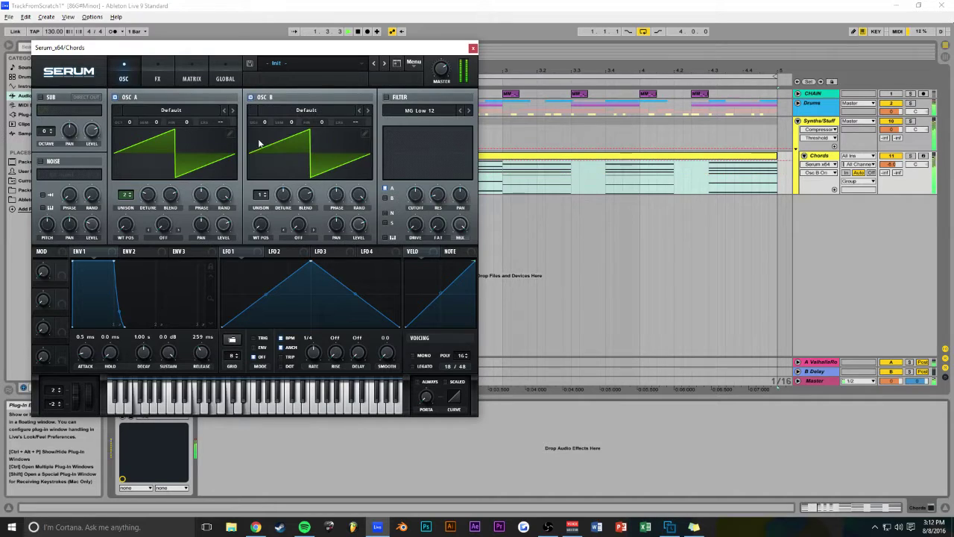
{"action": "left_click_drag", "start_coordinate": [266, 196], "coordinate": [265, 192]}
{"action": "left_click_drag", "start_coordinate": [265, 121], "coordinate": [265, 117]}
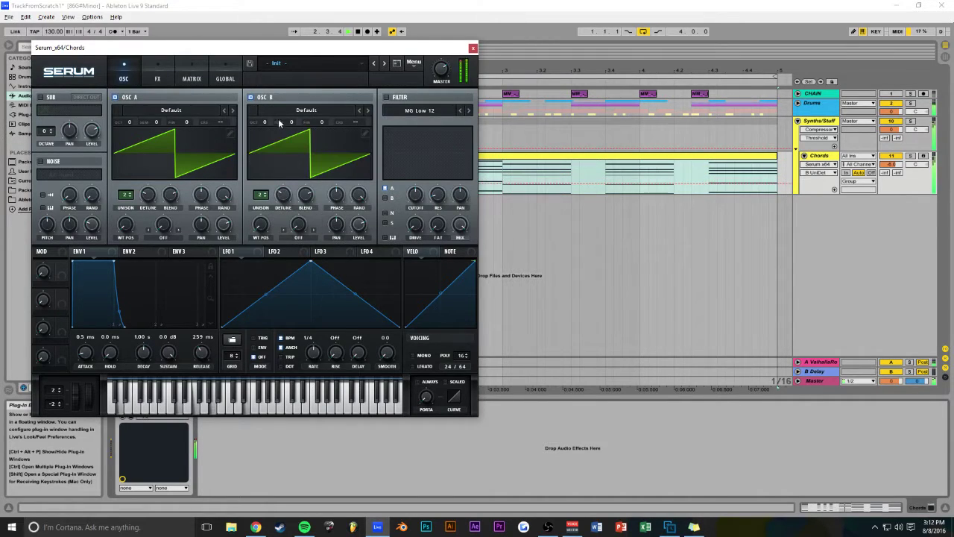
{"action": "mouse_move", "coordinate": [283, 194]}
{"action": "left_mouse_down"}
{"action": "mouse_move", "coordinate": [281, 174]}
{"action": "mouse_move", "coordinate": [286, 205]}
{"action": "left_mouse_up"}
{"action": "left_click", "coordinate": [266, 196]}
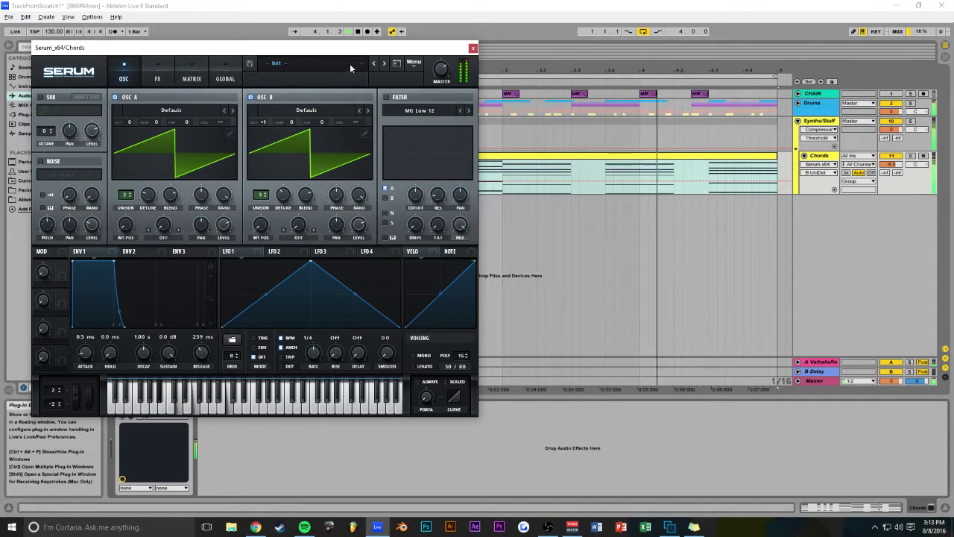
Step: Lower Serum's master volume and set Envelope 1's release to 274 ms
{"action": "left_click_drag", "start_coordinate": [442, 72], "coordinate": [440, 83]}
{"action": "left_click", "coordinate": [266, 123]}
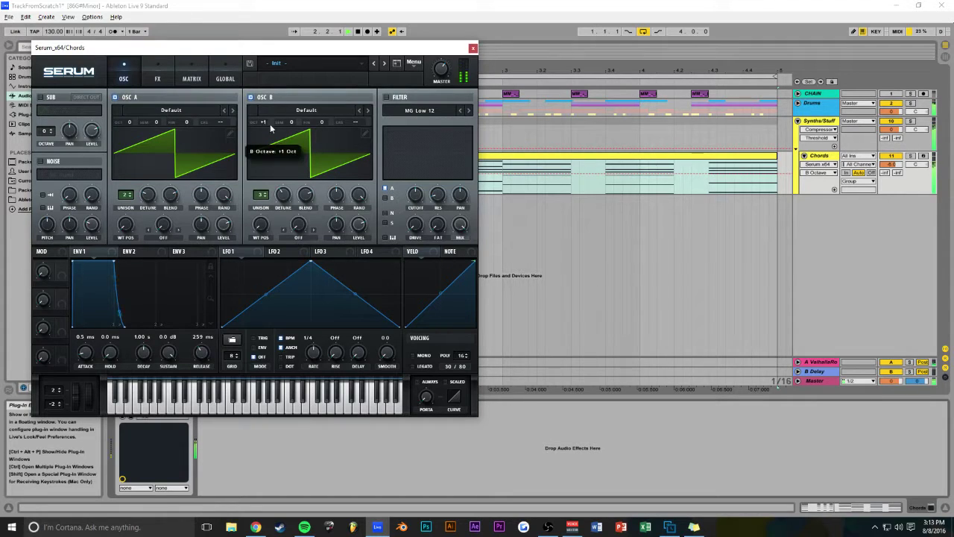
{"action": "left_click_drag", "start_coordinate": [201, 357], "coordinate": [205, 355]}
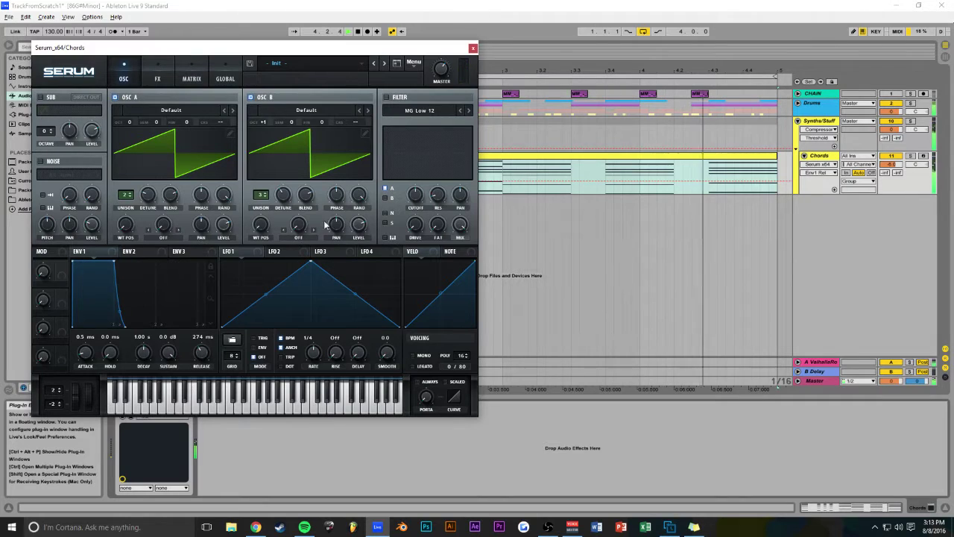
Step: Set the warp mode of oscillators A and B to Sync (No Window)
{"action": "left_click_drag", "start_coordinate": [254, 47], "coordinate": [410, 74]}
{"action": "left_click", "coordinate": [319, 265]}
{"action": "left_click", "coordinate": [345, 37]}
{"action": "left_click", "coordinate": [456, 264]}
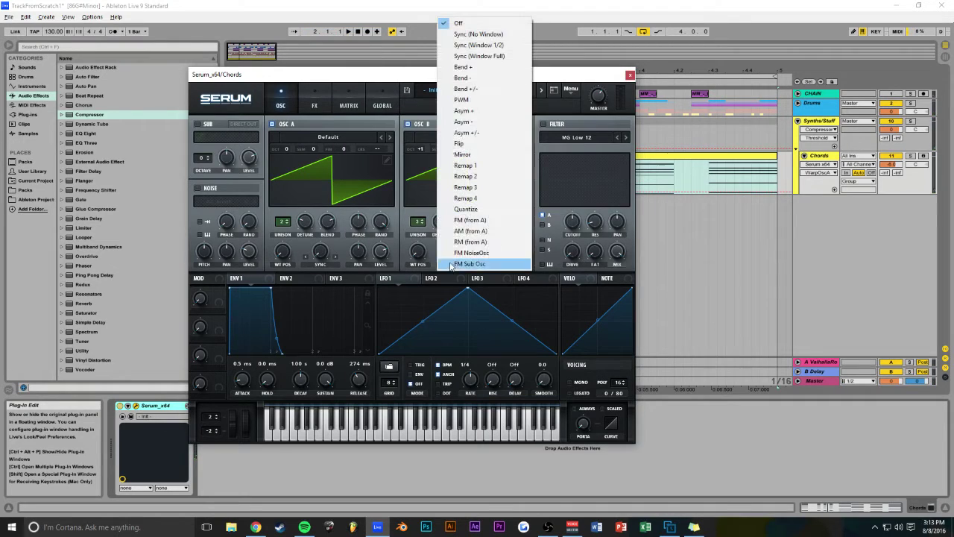
{"action": "left_click", "coordinate": [477, 36]}
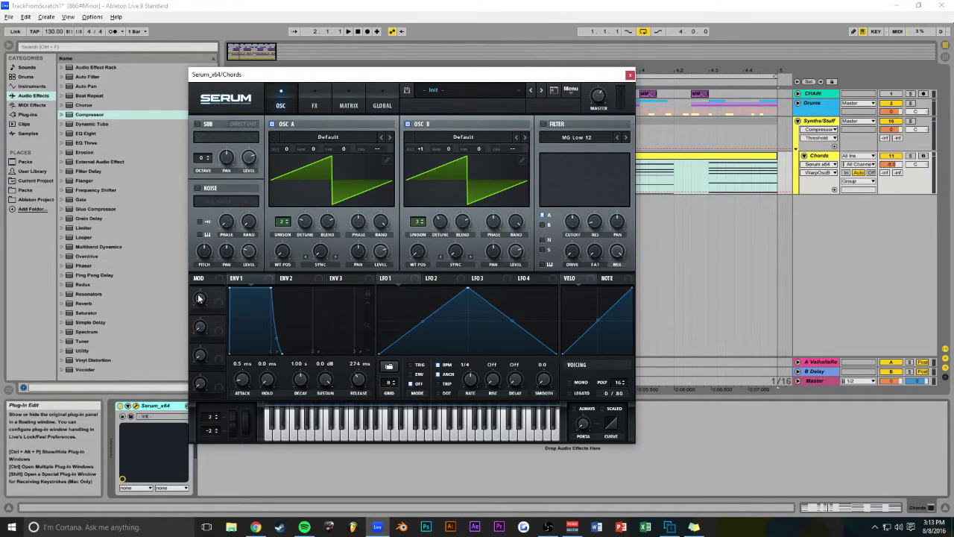
Step: Assign Macro 1 to the Sync amount of both oscillators and close the Serum window
{"action": "left_click_drag", "start_coordinate": [450, 251], "coordinate": [452, 252]}
{"action": "key", "text": "space"}
{"action": "mouse_move", "coordinate": [198, 300]}
{"action": "left_mouse_down"}
{"action": "mouse_move", "coordinate": [199, 259]}
{"action": "mouse_move", "coordinate": [195, 302]}
{"action": "left_mouse_up"}
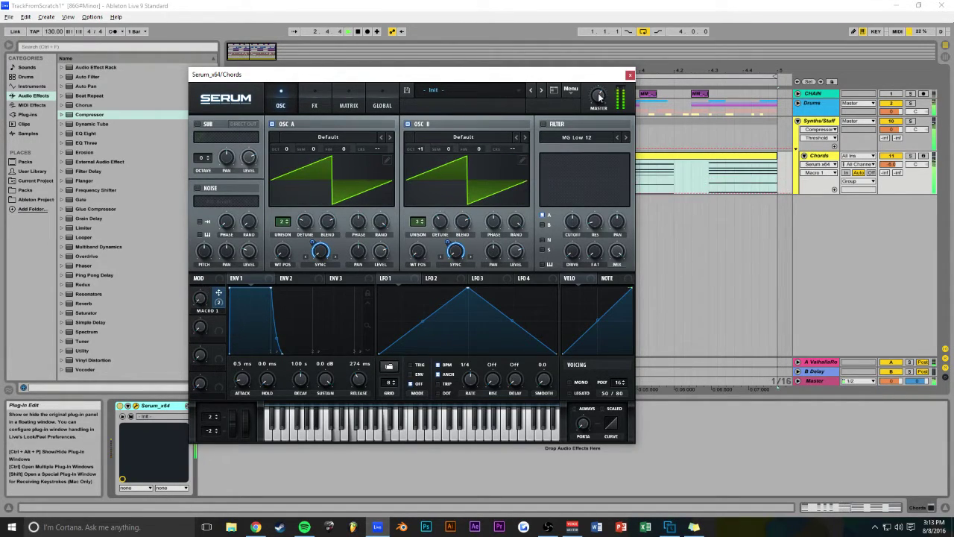
{"action": "left_click", "coordinate": [630, 75]}
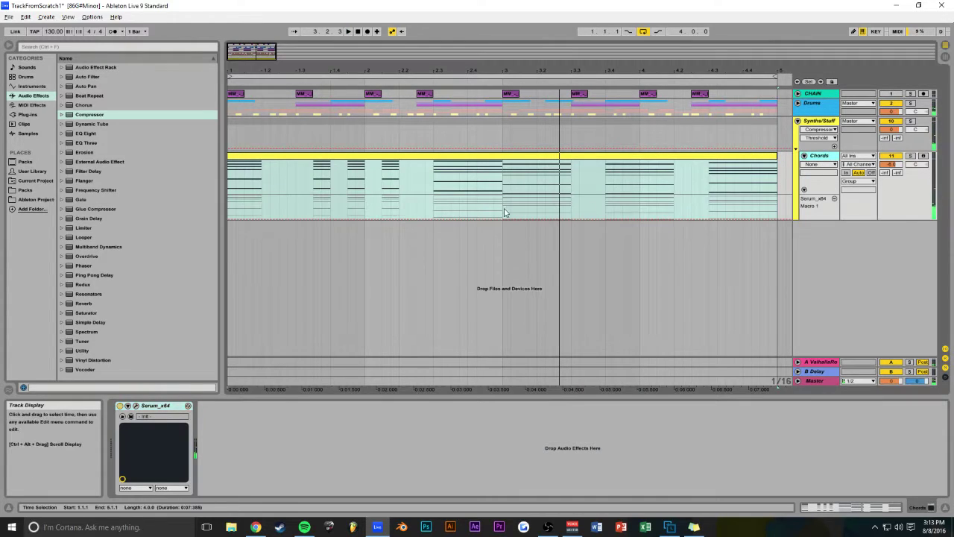
Step: Draw Macro 1 automation in bar 1 of the Chords track, with a peak over the first chord and a plateau from about 1.3.3 to bar 2
{"action": "left_click_drag", "start_coordinate": [276, 54], "coordinate": [259, 64]}
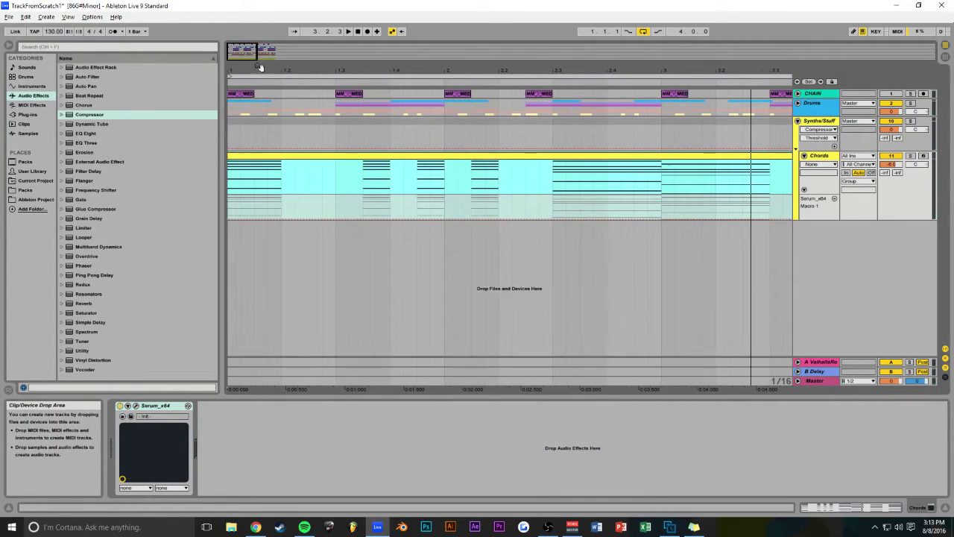
{"action": "left_click", "coordinate": [232, 218]}
{"action": "left_click_drag", "start_coordinate": [260, 219], "coordinate": [282, 218]}
{"action": "key", "text": "space"}
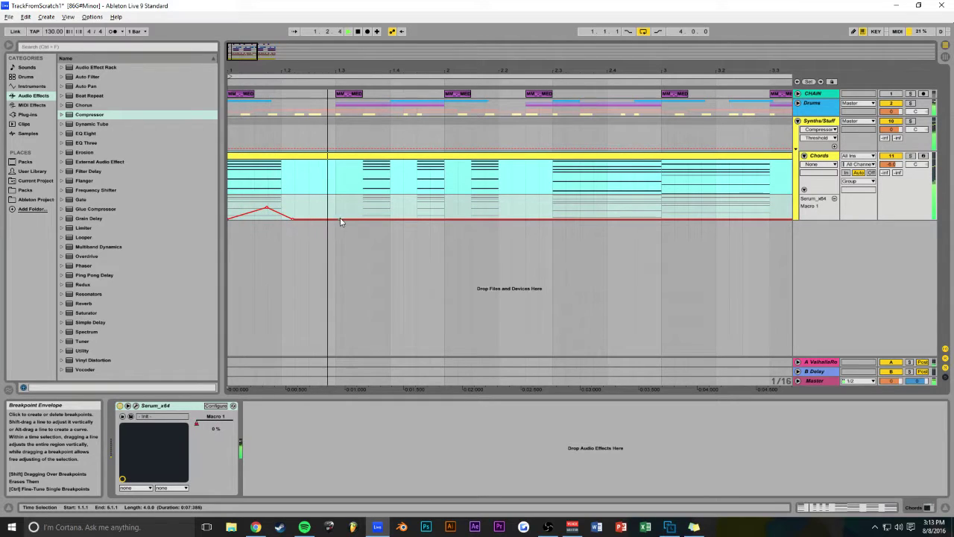
{"action": "left_click_drag", "start_coordinate": [375, 222], "coordinate": [442, 218]}
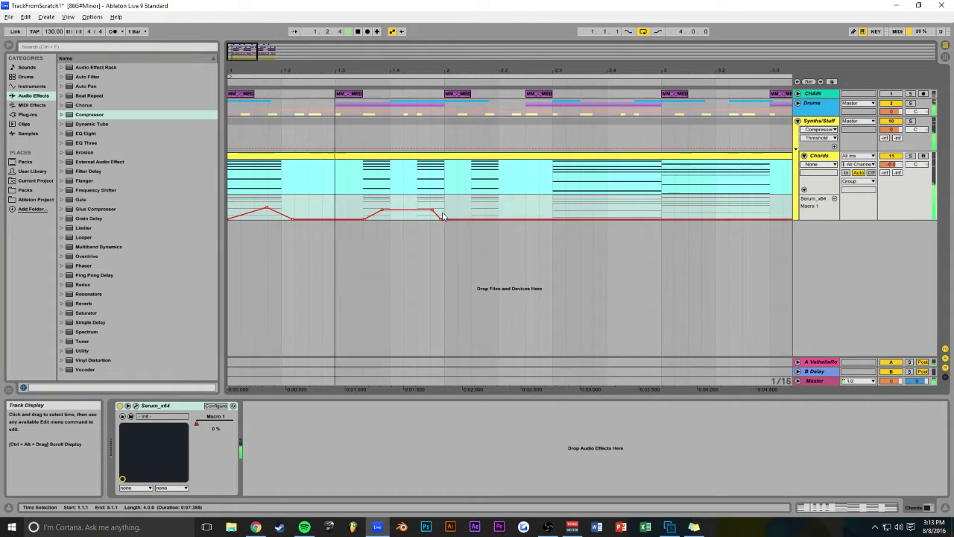
Step: Continue the Macro 1 automation from about 2.1.3 to 3.3 as a gentle wave, ending in a short peak at 3.3
{"action": "key", "text": "space"}
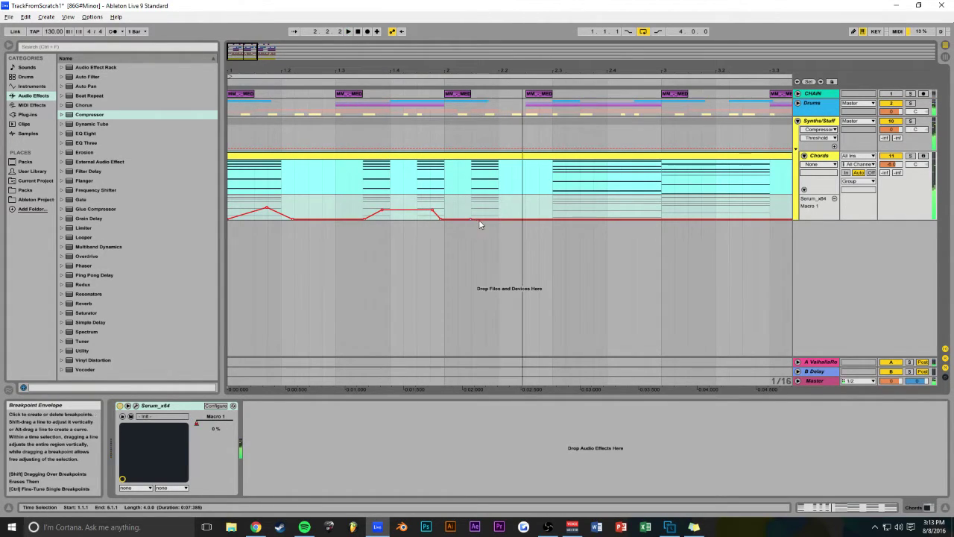
{"action": "left_click", "coordinate": [486, 222]}
{"action": "left_click_drag", "start_coordinate": [487, 218], "coordinate": [561, 215]}
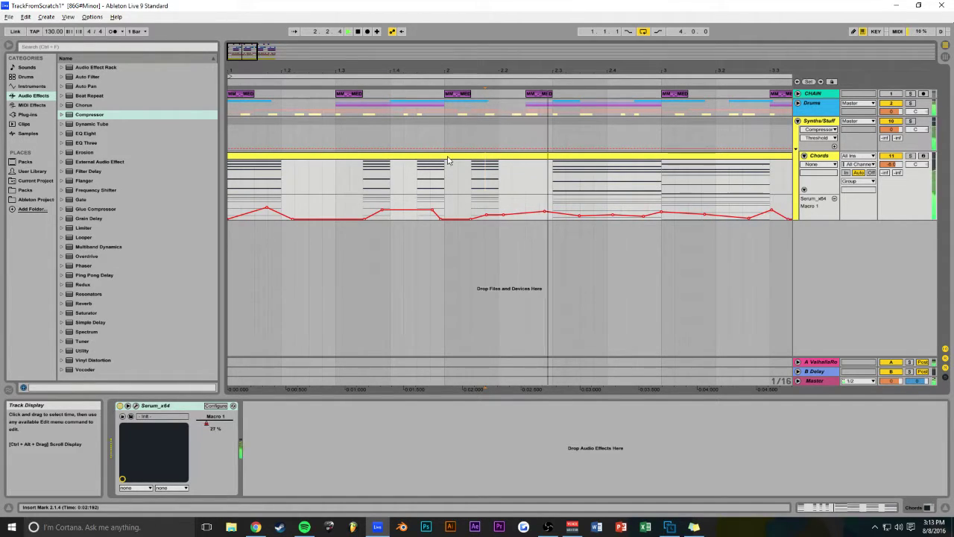
Step: Continue the Macro 1 automation with a peak at bar 4 and two peaks over the last chord, falling to zero at bar 5
{"action": "left_click_drag", "start_coordinate": [255, 54], "coordinate": [271, 34]}
{"action": "left_click", "coordinate": [409, 219]}
{"action": "left_click_drag", "start_coordinate": [439, 219], "coordinate": [563, 219]}
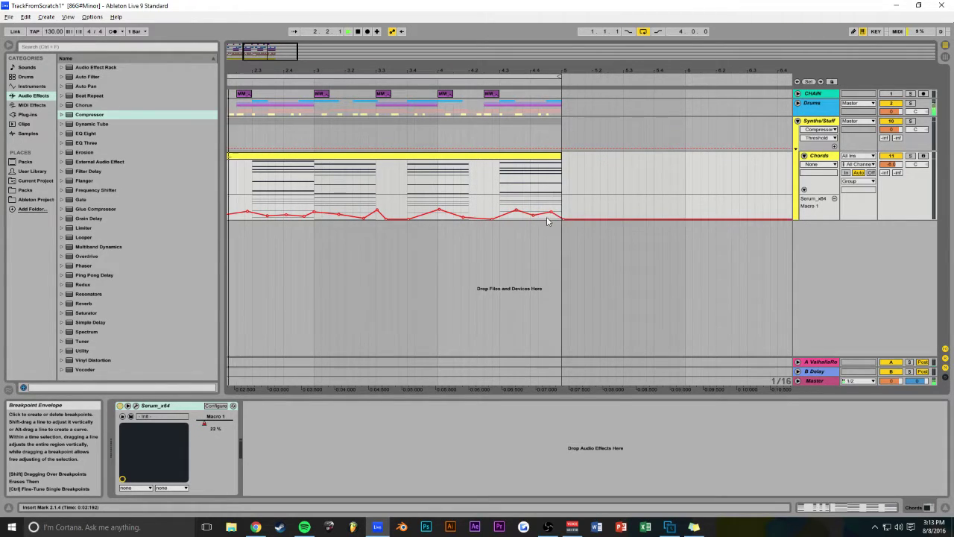
{"action": "left_click_drag", "start_coordinate": [516, 211], "coordinate": [516, 202]}
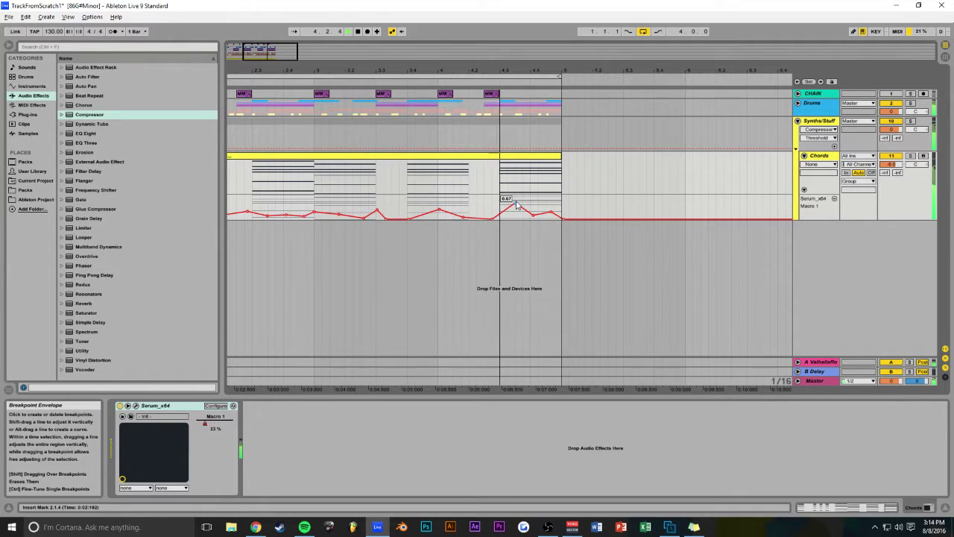
Step: Smooth the Macro 1 automation over the 2.3 and 4.3 chords into near-flat plateaus, and save the project
{"action": "left_click_drag", "start_coordinate": [270, 52], "coordinate": [271, 34]}
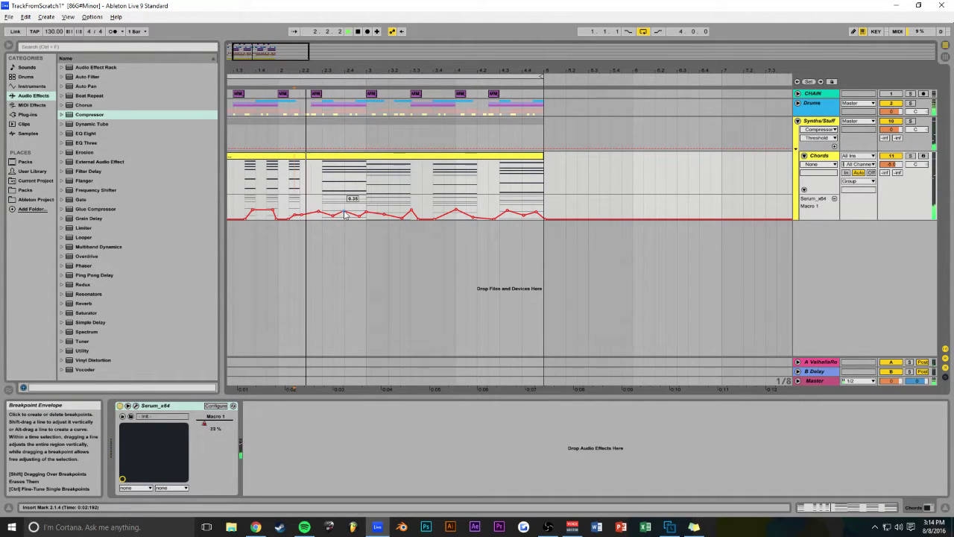
{"action": "left_click_drag", "start_coordinate": [334, 208], "coordinate": [334, 210]}
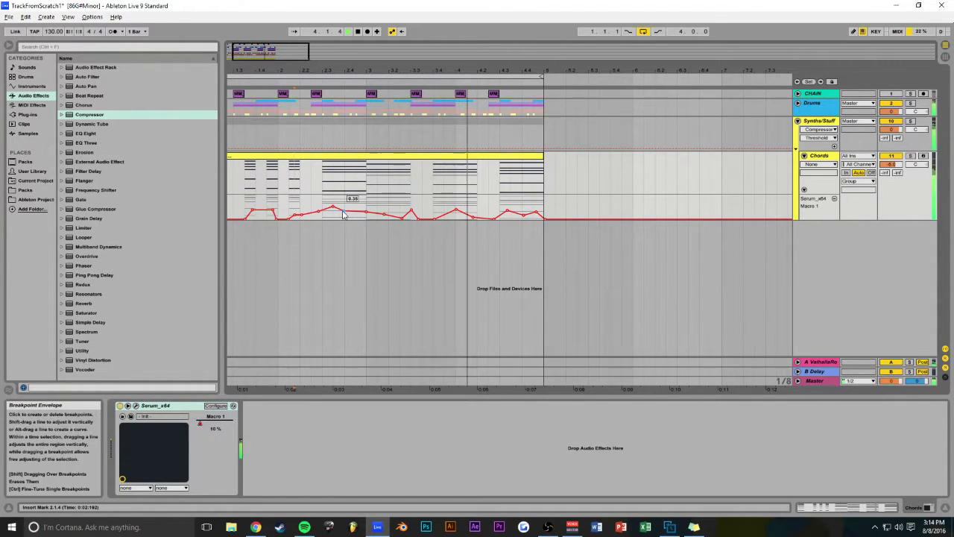
{"action": "key", "text": "ctrl+s"}
{"action": "left_click", "coordinate": [335, 230]}
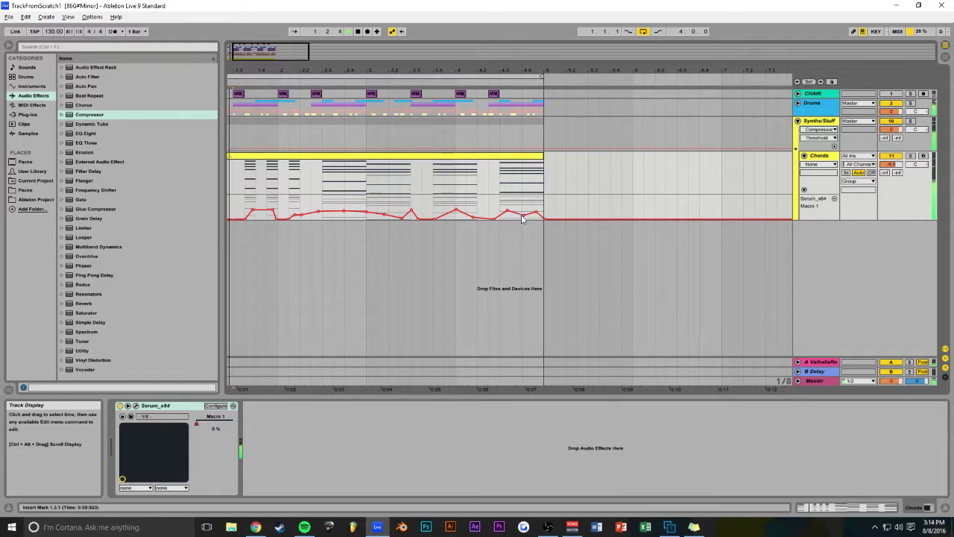
{"action": "left_click", "coordinate": [492, 207]}
{"action": "key", "text": "space"}
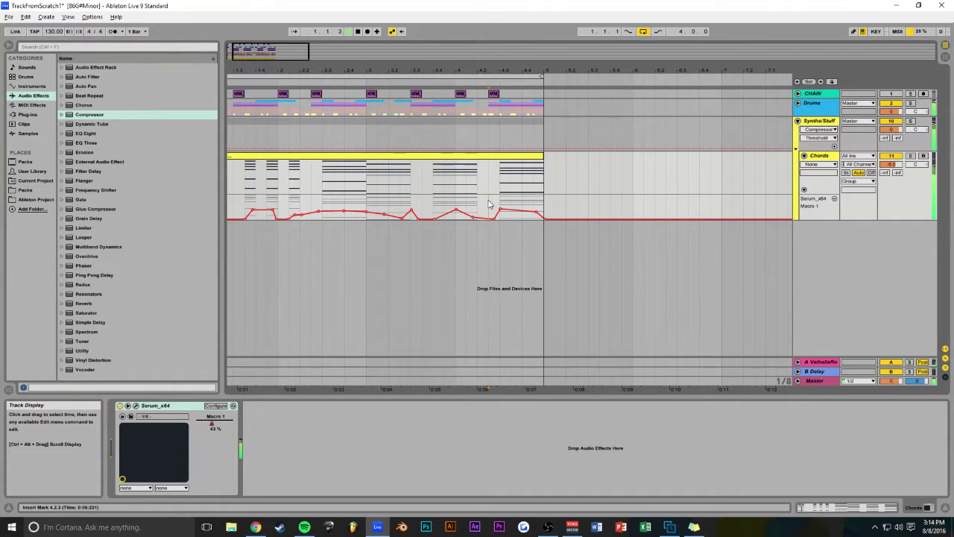
Step: Reshape the Chords Macro 1 automation around bar 3 so it falls to zero at bar 3 and peaks shortly after
{"action": "left_click_drag", "start_coordinate": [309, 55], "coordinate": [275, 54]}
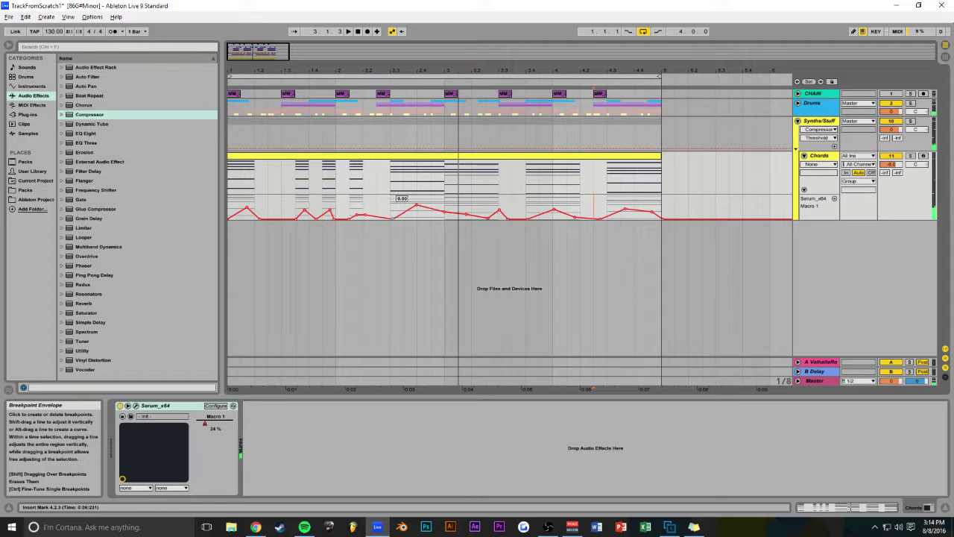
{"action": "left_click", "coordinate": [393, 211]}
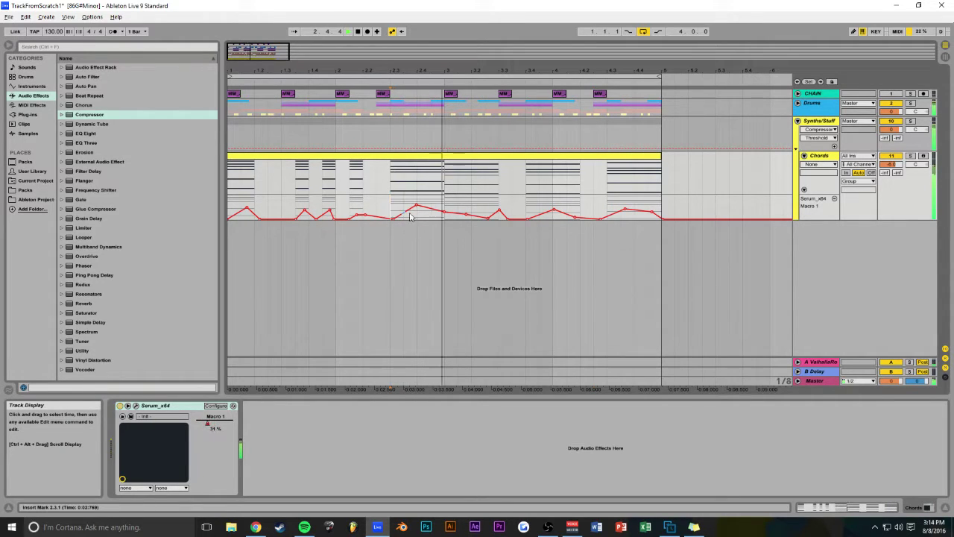
{"action": "left_click_drag", "start_coordinate": [444, 211], "coordinate": [466, 208]}
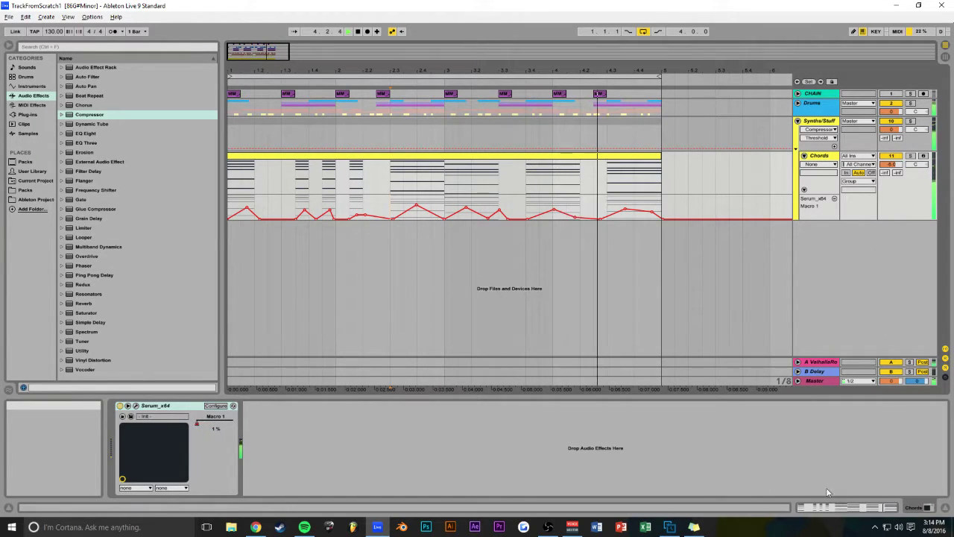
Step: Add EQ Eight after Serum on the Chords track, with a slight band 4 high-shelf boost and a band 1 low cut at about 75 Hz
{"action": "left_click", "coordinate": [88, 134]}
{"action": "left_click_drag", "start_coordinate": [127, 147], "coordinate": [325, 448]}
{"action": "left_click_drag", "start_coordinate": [410, 444], "coordinate": [411, 441]}
{"action": "left_click", "coordinate": [276, 485]}
{"action": "left_click", "coordinate": [279, 424]}
{"action": "left_click_drag", "start_coordinate": [271, 451], "coordinate": [296, 452]}
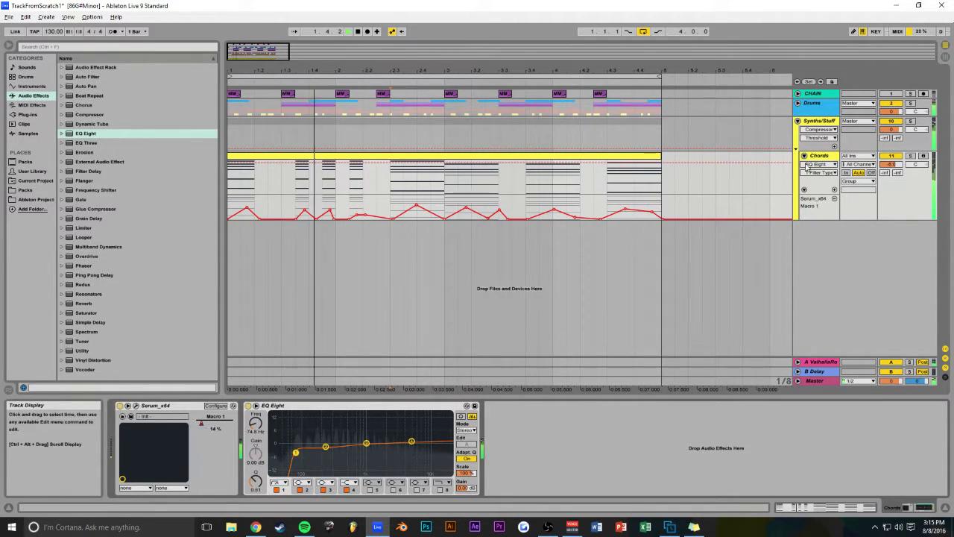
Step: Copy the Chords clip onto a new MIDI track below it and open the copy's notes in an enlarged editor
{"action": "double_click", "coordinate": [748, 240]}
{"action": "left_click_drag", "start_coordinate": [537, 165], "coordinate": [486, 245]}
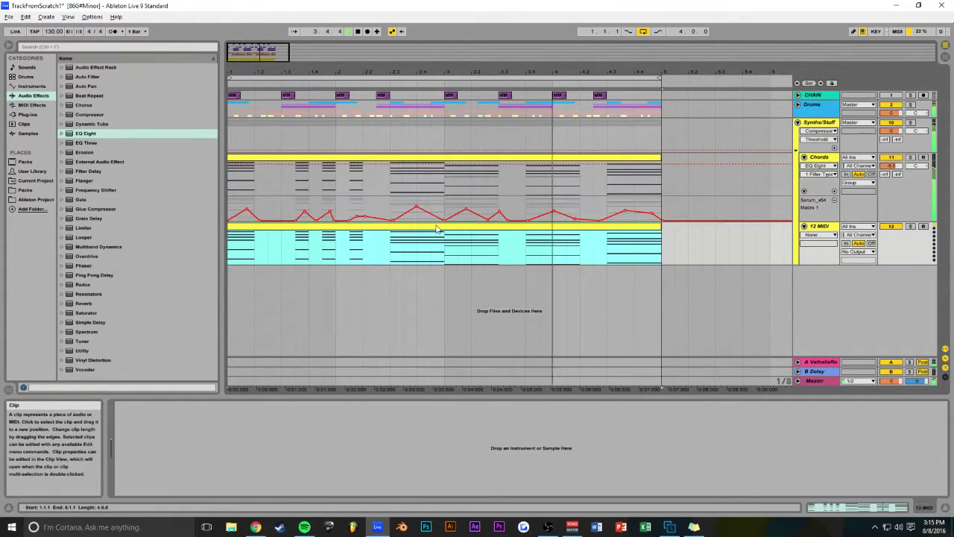
{"action": "double_click", "coordinate": [437, 228]}
{"action": "left_click_drag", "start_coordinate": [449, 369], "coordinate": [453, 128]}
{"action": "scroll", "coordinate": [685, 314], "scroll_direction": "up", "scroll_amount": 2}
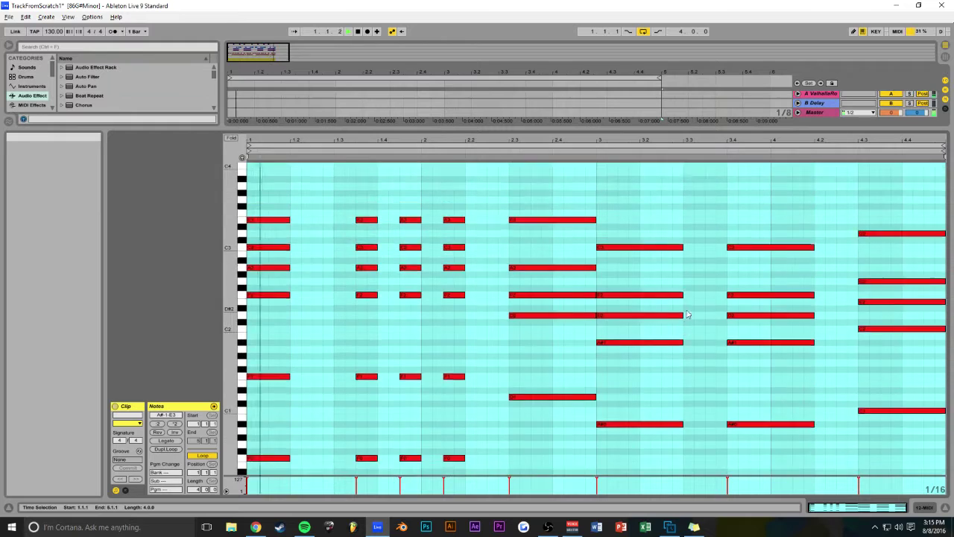
Step: Delete every note in the copied clip except the lowest note of each chord
{"action": "scroll", "coordinate": [685, 313], "scroll_direction": "up", "scroll_amount": 1}
{"action": "left_click_drag", "start_coordinate": [905, 211], "coordinate": [259, 430]}
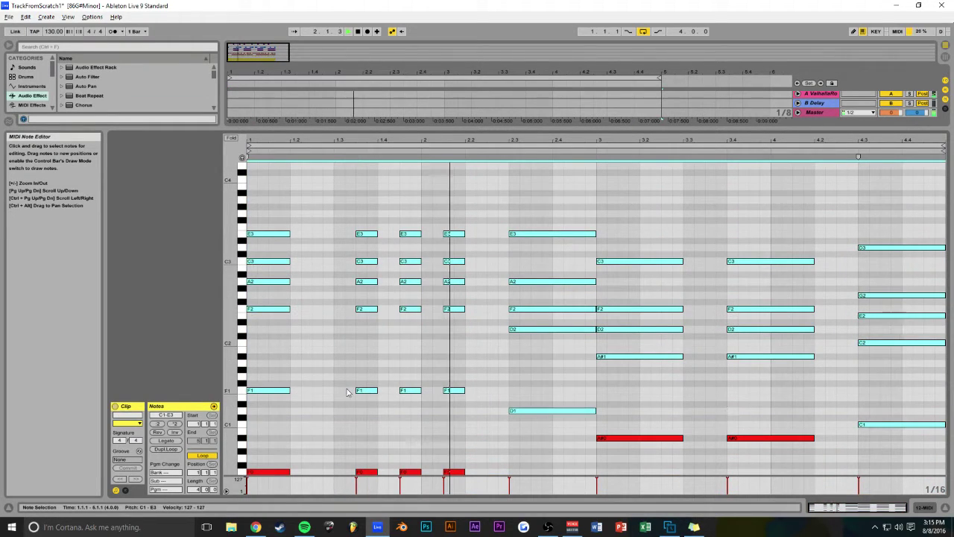
{"action": "key", "text": "Delete"}
{"action": "scroll", "coordinate": [676, 307], "scroll_direction": "down", "scroll_amount": 3}
{"action": "left_click_drag", "start_coordinate": [877, 324], "coordinate": [571, 397]}
{"action": "key", "text": "Delete"}
{"action": "left_click_drag", "start_coordinate": [464, 128], "coordinate": [450, 394]}
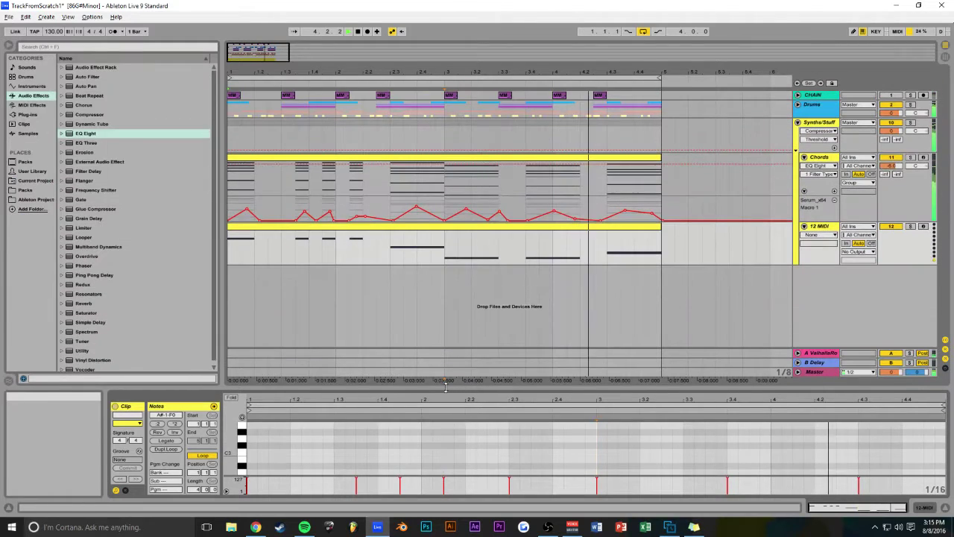
Step: Load IL Harmor on the new MIDI track, solo the track and lower its volume
{"action": "left_click", "coordinate": [27, 115]}
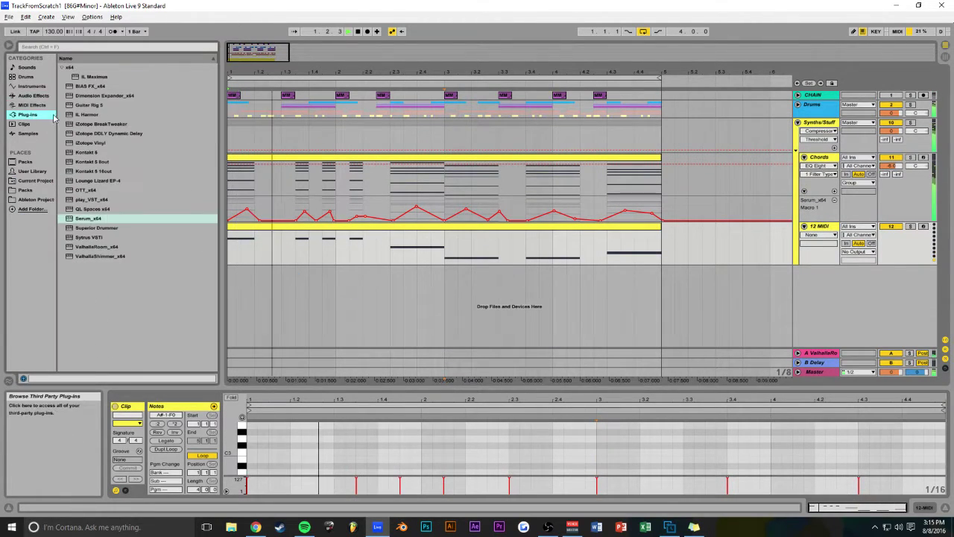
{"action": "left_click_drag", "start_coordinate": [87, 115], "coordinate": [296, 256]}
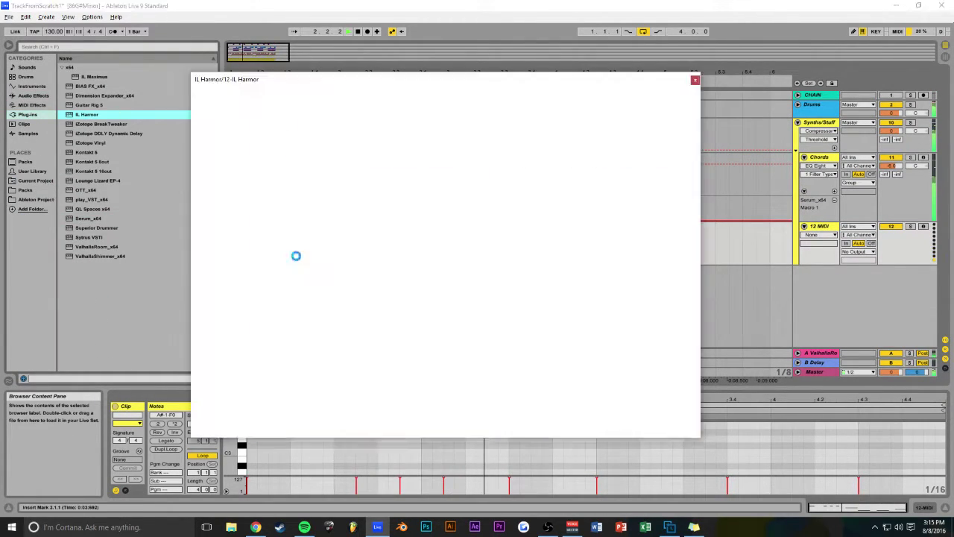
{"action": "left_click", "coordinate": [694, 81]}
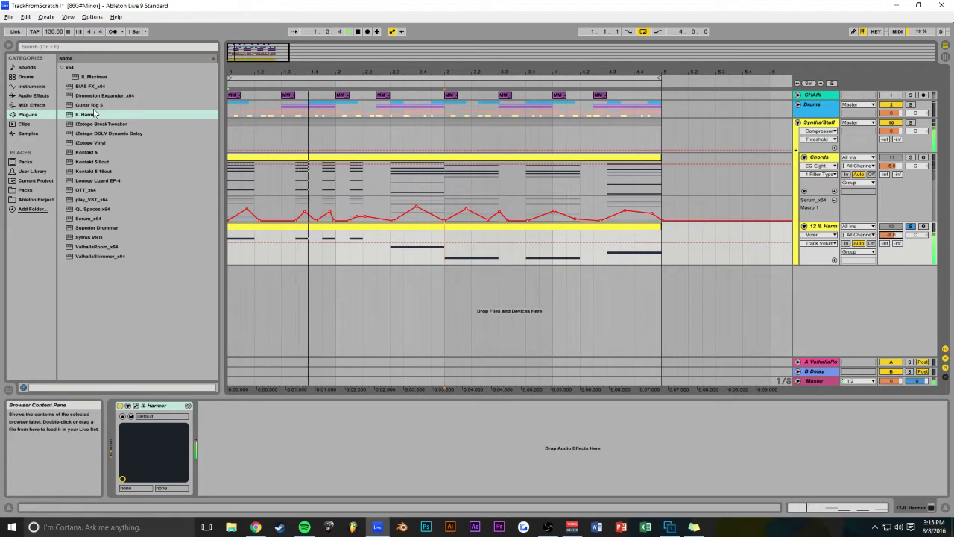
{"action": "left_click", "coordinate": [123, 416]}
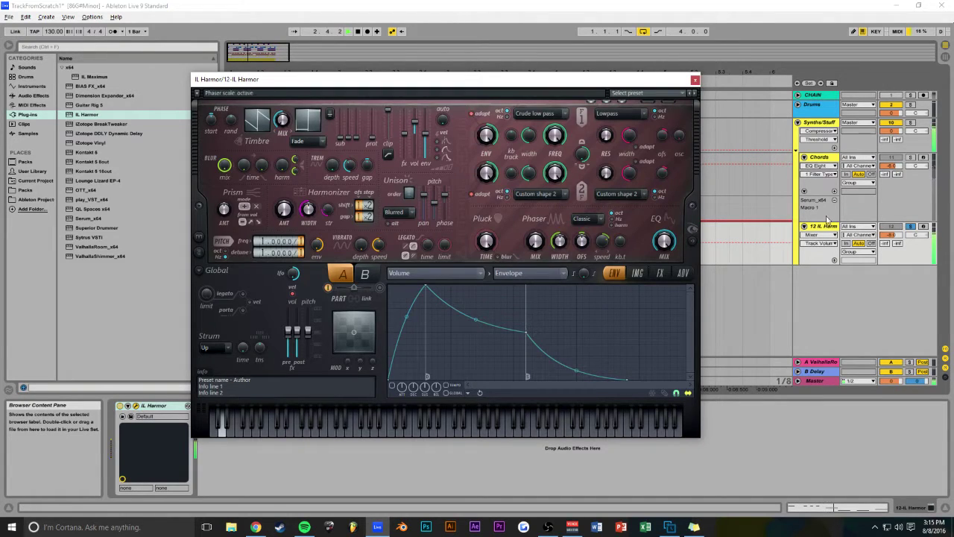
{"action": "left_click", "coordinate": [728, 246]}
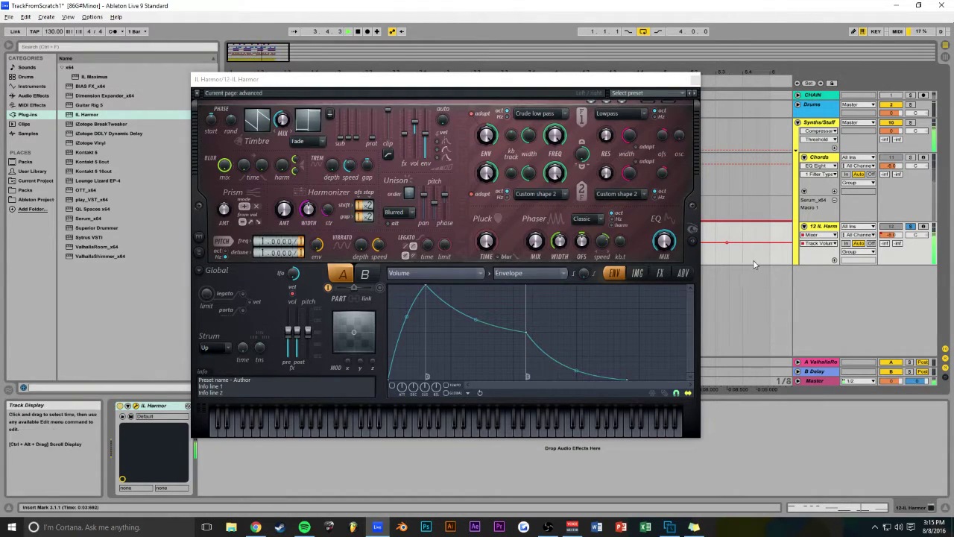
{"action": "left_click", "coordinate": [744, 286]}
{"action": "left_click", "coordinate": [695, 79]}
Step: Transpose all notes in the Harmor clip up one octave
{"action": "double_click", "coordinate": [372, 228]}
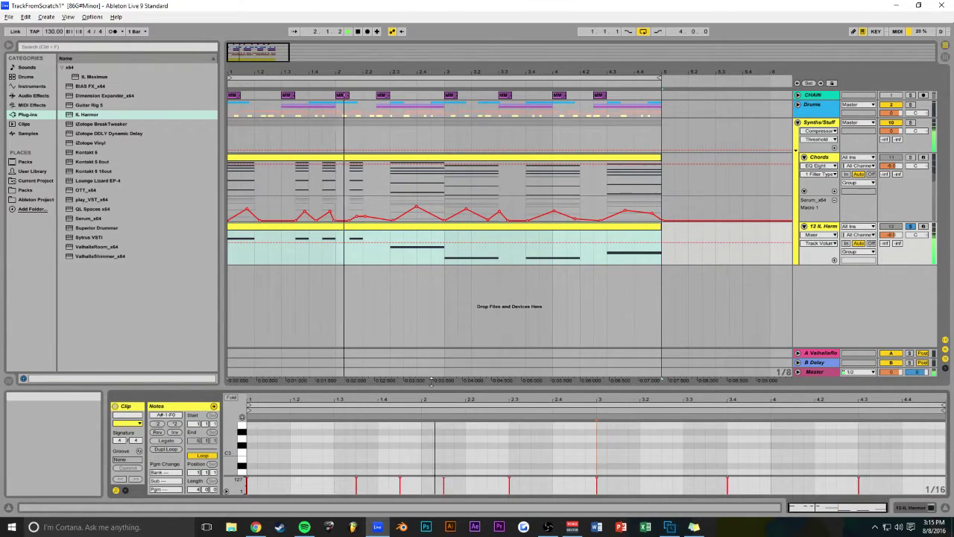
{"action": "left_click_drag", "start_coordinate": [433, 387], "coordinate": [462, 155]}
{"action": "left_click_drag", "start_coordinate": [900, 311], "coordinate": [281, 483]}
{"action": "key", "text": "shift+Up"}
{"action": "left_click_drag", "start_coordinate": [625, 155], "coordinate": [606, 498]}
{"action": "double_click", "coordinate": [596, 227]}
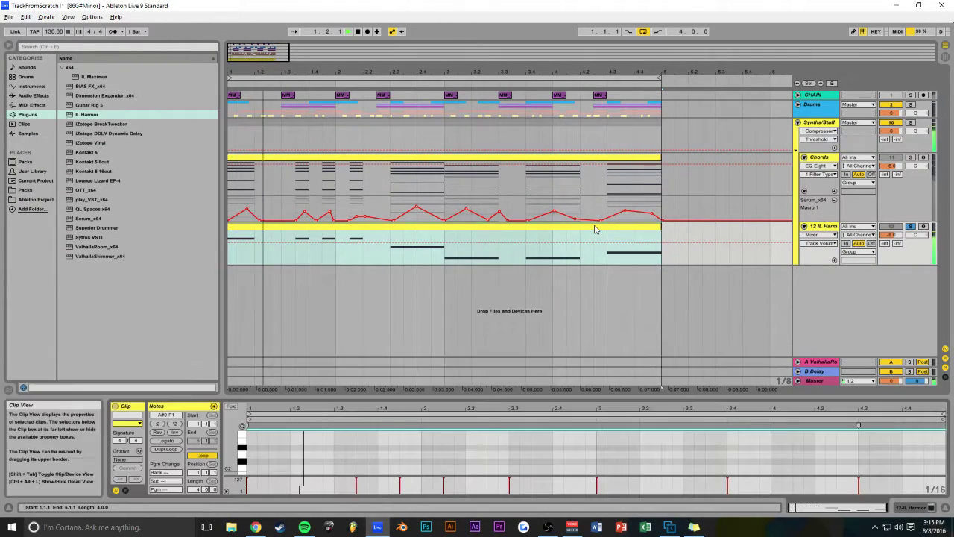
Step: Shape Harmor's Local EQ as a curve falling from the middle level at the low end to the minimum at the high end
{"action": "left_click", "coordinate": [911, 508]}
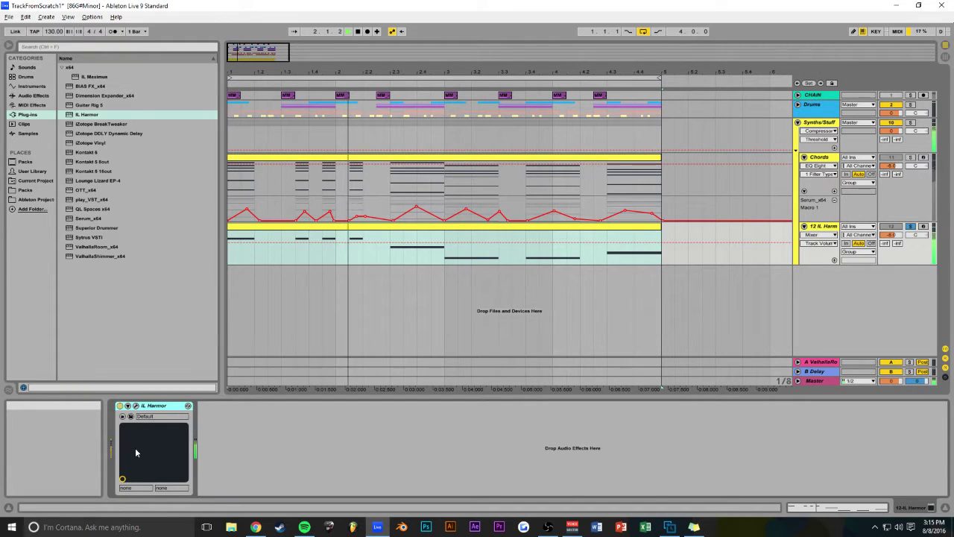
{"action": "left_click", "coordinate": [136, 406]}
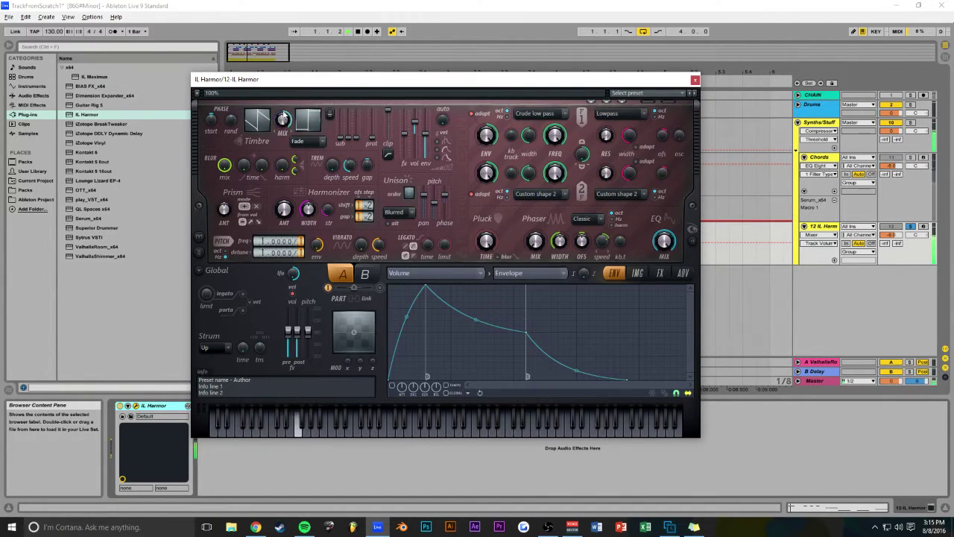
{"action": "left_click", "coordinate": [464, 275]}
{"action": "left_click", "coordinate": [555, 189]}
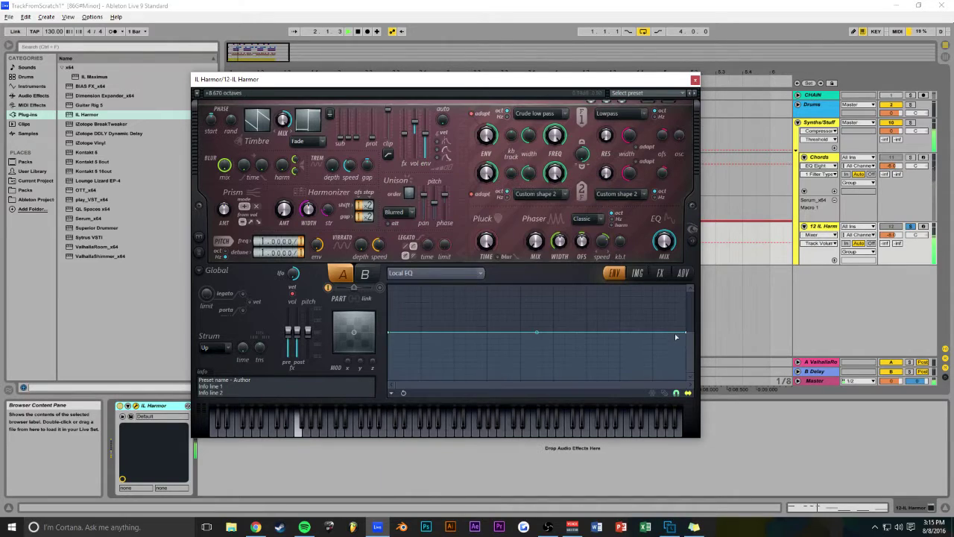
{"action": "left_click_drag", "start_coordinate": [688, 333], "coordinate": [679, 415]}
{"action": "left_click_drag", "start_coordinate": [535, 356], "coordinate": [535, 373]}
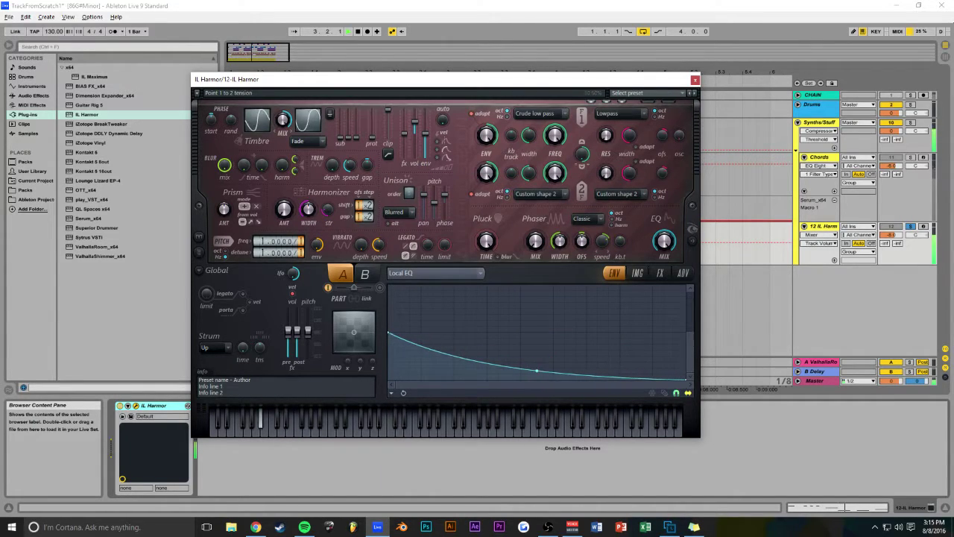
Step: Raise the midpoint of Harmor's Local EQ curve slightly
{"action": "left_click", "coordinate": [659, 274]}
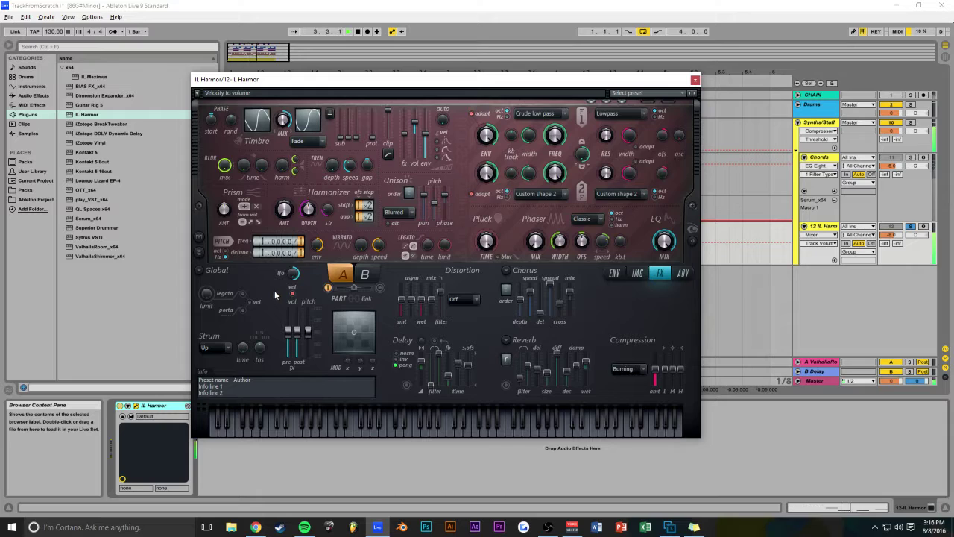
{"action": "left_click", "coordinate": [615, 274]}
{"action": "left_click", "coordinate": [447, 274]}
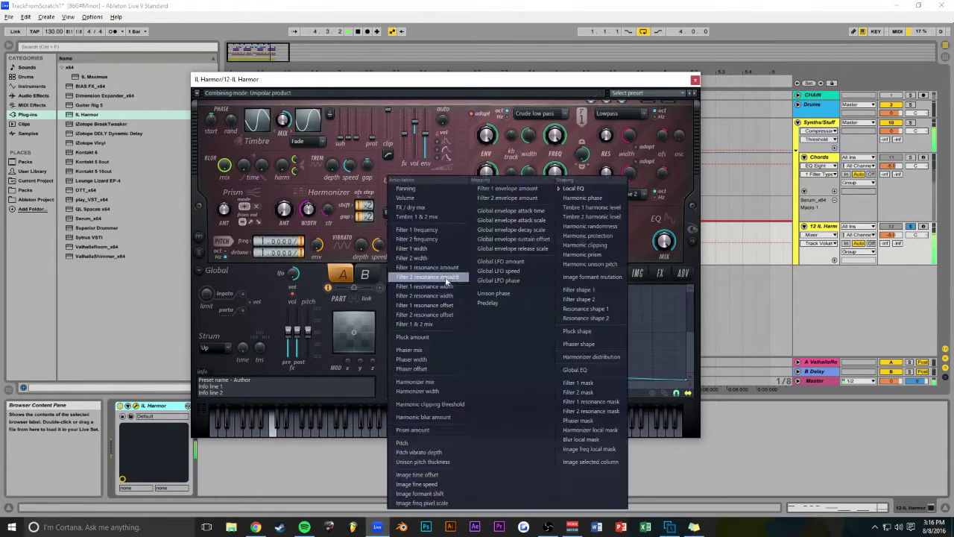
{"action": "left_click", "coordinate": [590, 344]}
{"action": "left_click_drag", "start_coordinate": [539, 370], "coordinate": [537, 367]}
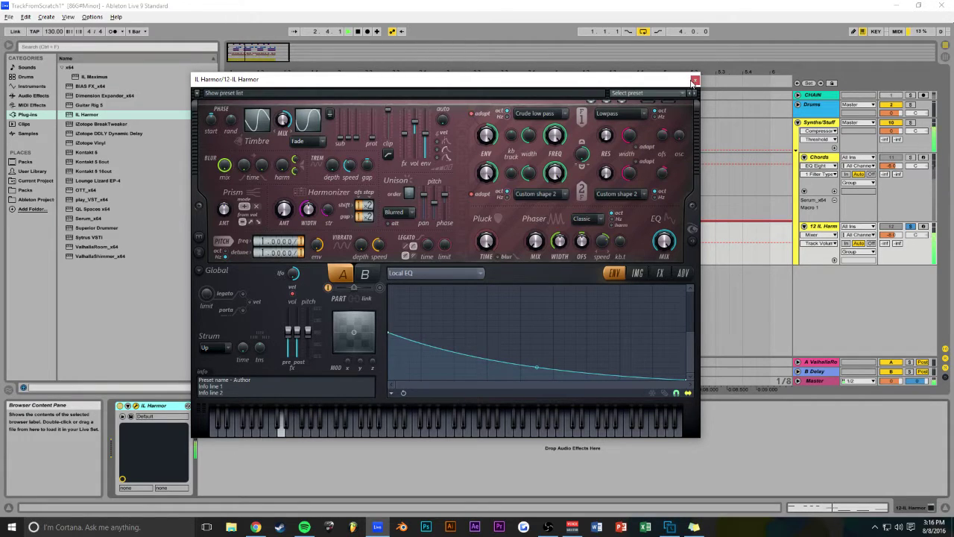
Step: Close Harmor, unsolo its track, and compare the mix with the track muted and unmuted
{"action": "left_click", "coordinate": [695, 79]}
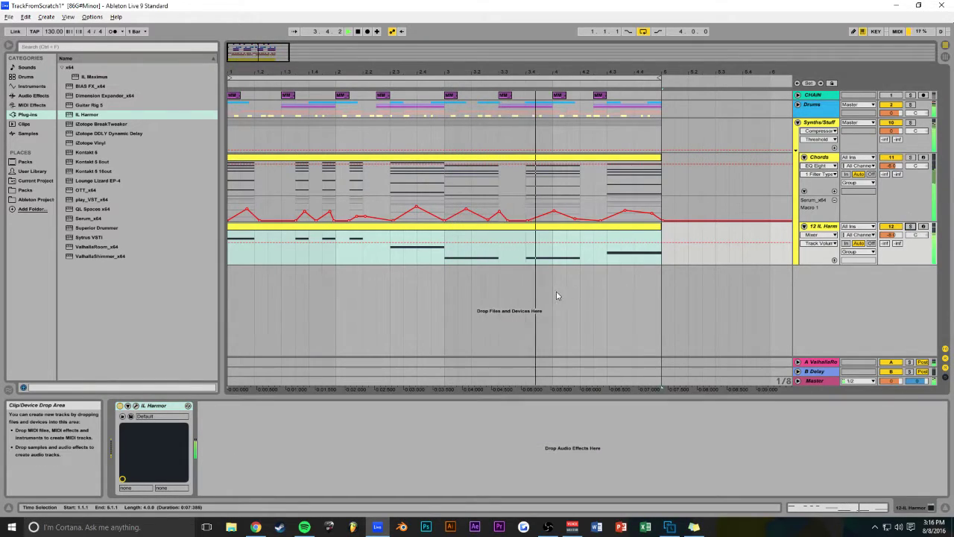
{"action": "left_click", "coordinate": [894, 226]}
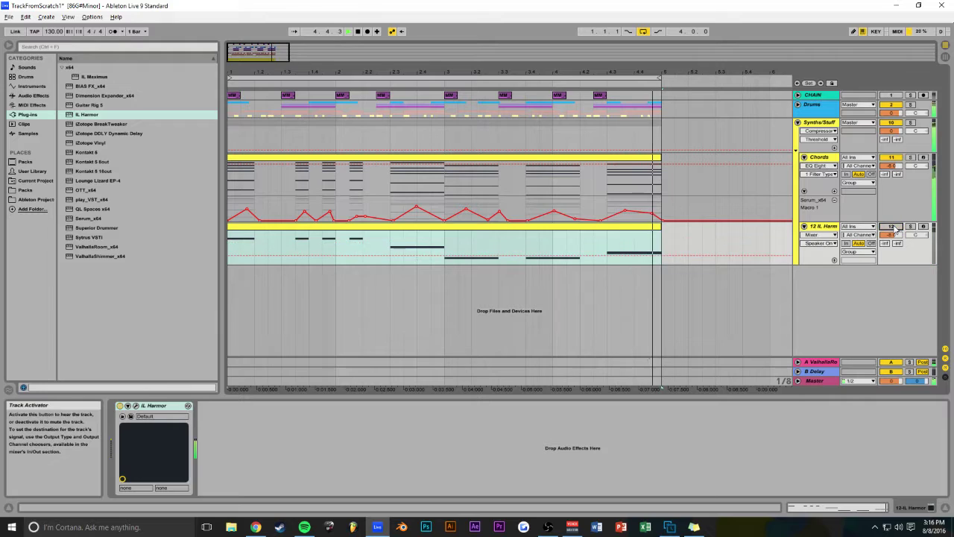
{"action": "left_click", "coordinate": [894, 226]}
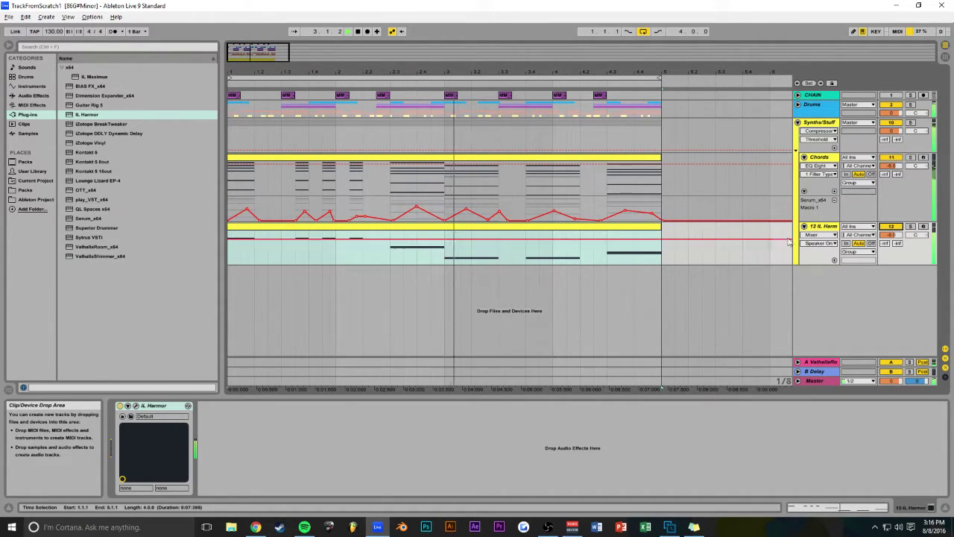
Step: Give Harmor's Volume envelope an instant attack, a full-level sustain and a short curved release, then close the plug-in
{"action": "left_click", "coordinate": [137, 407]}
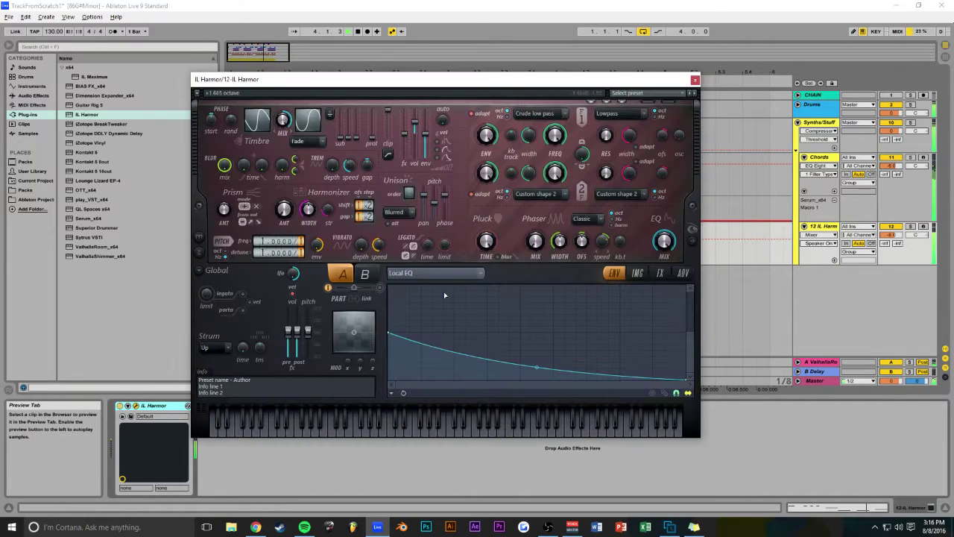
{"action": "left_click", "coordinate": [407, 273]}
{"action": "left_click", "coordinate": [417, 199]}
{"action": "left_click_drag", "start_coordinate": [429, 287], "coordinate": [390, 288]}
{"action": "left_click_drag", "start_coordinate": [490, 333], "coordinate": [476, 354]}
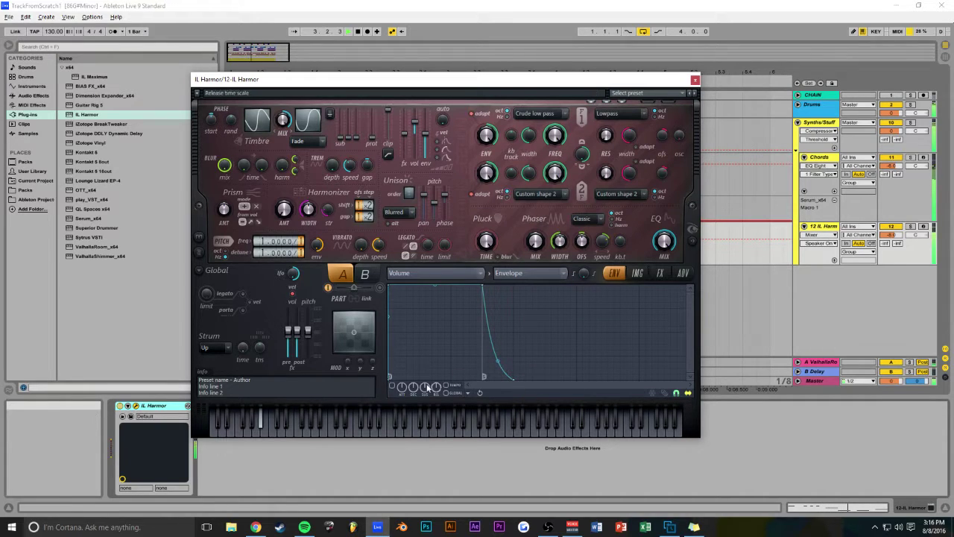
{"action": "left_click", "coordinate": [395, 386]}
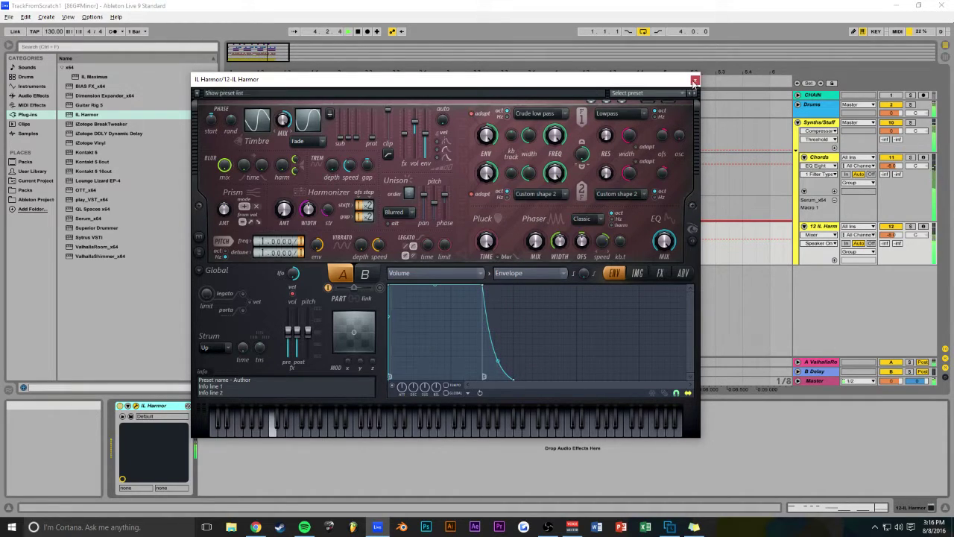
{"action": "left_click", "coordinate": [695, 79]}
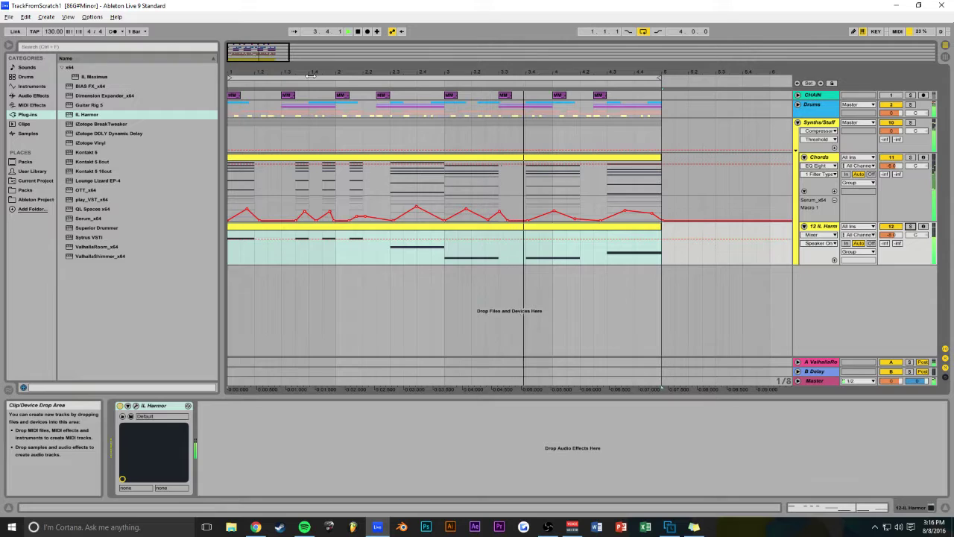
Step: Set the Chords track volume to -7.0 dB and raise its send to the ValhallaRoom return
{"action": "left_click_drag", "start_coordinate": [335, 72], "coordinate": [335, 81]}
{"action": "left_click", "coordinate": [892, 167]}
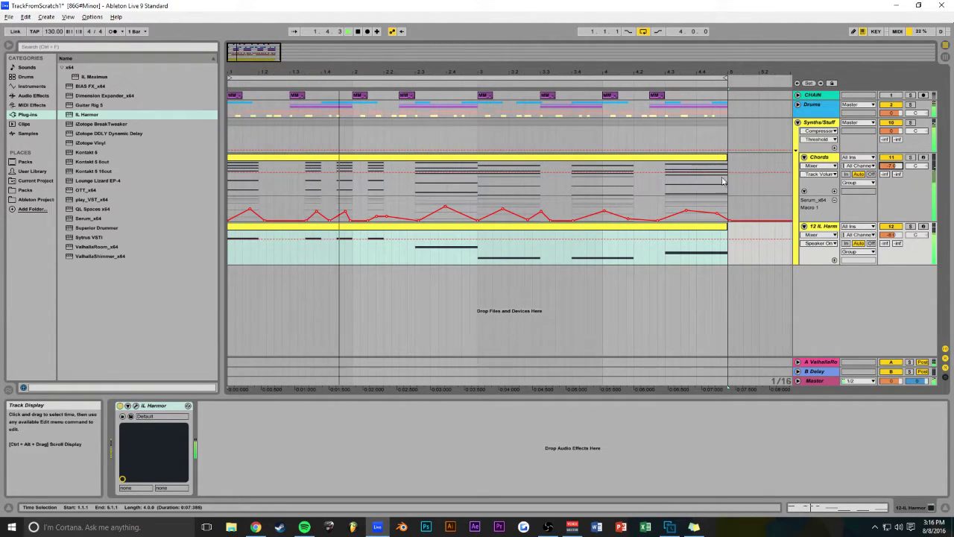
{"action": "left_click", "coordinate": [819, 160]}
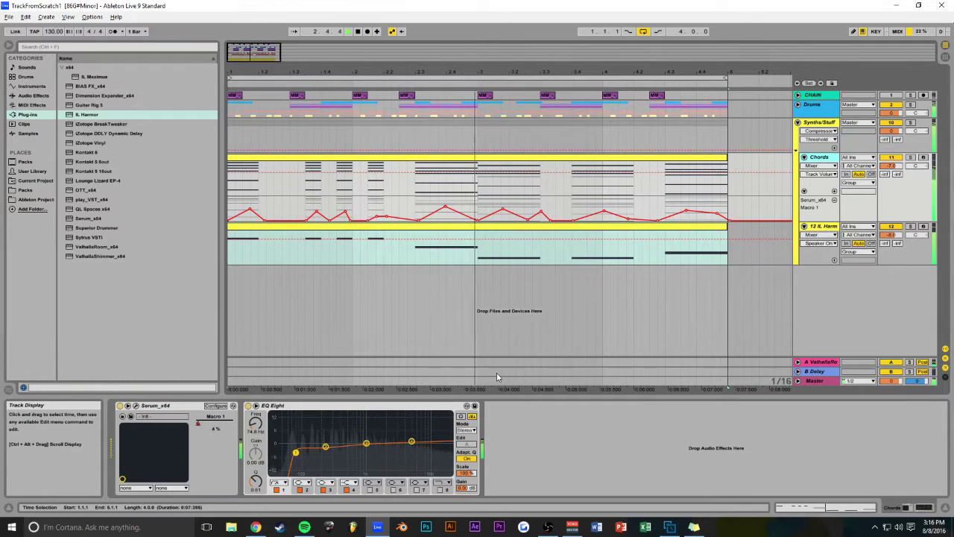
{"action": "left_click", "coordinate": [885, 174]}
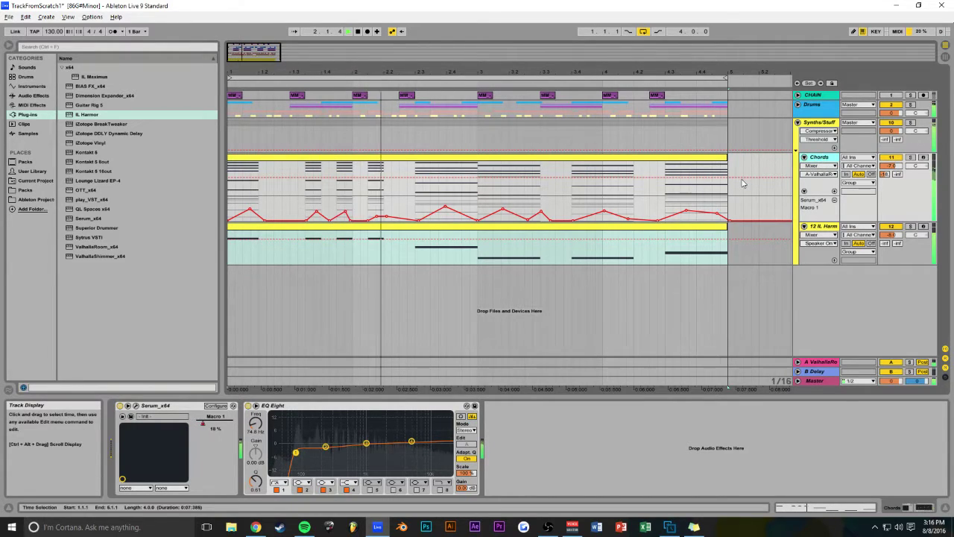
Step: Insert an audio track below Chords, name it Chords Bounce, set its input to Chords and arm it for recording
{"action": "key", "text": "ctrl+t"}
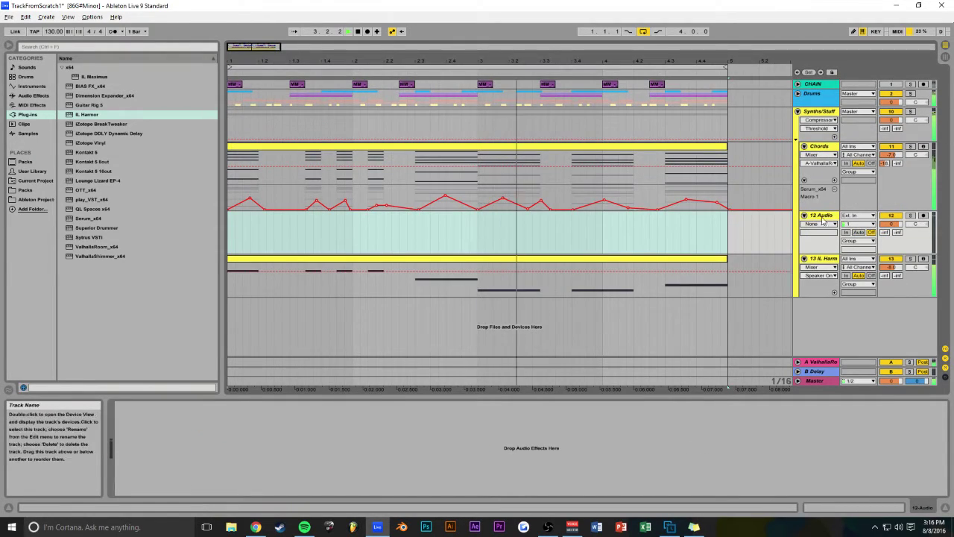
{"action": "key", "text": "ctrl+r"}
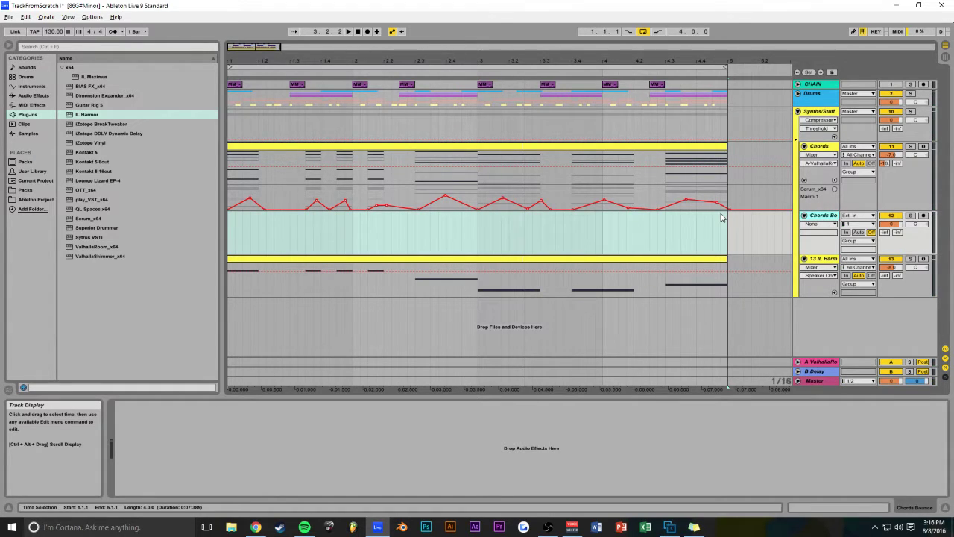
{"action": "left_click", "coordinate": [857, 215]}
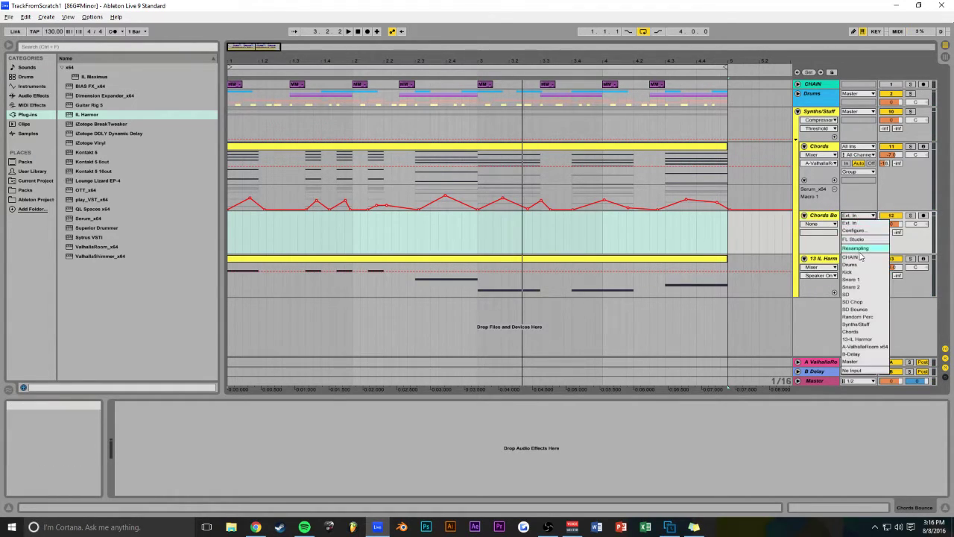
{"action": "left_click", "coordinate": [857, 332]}
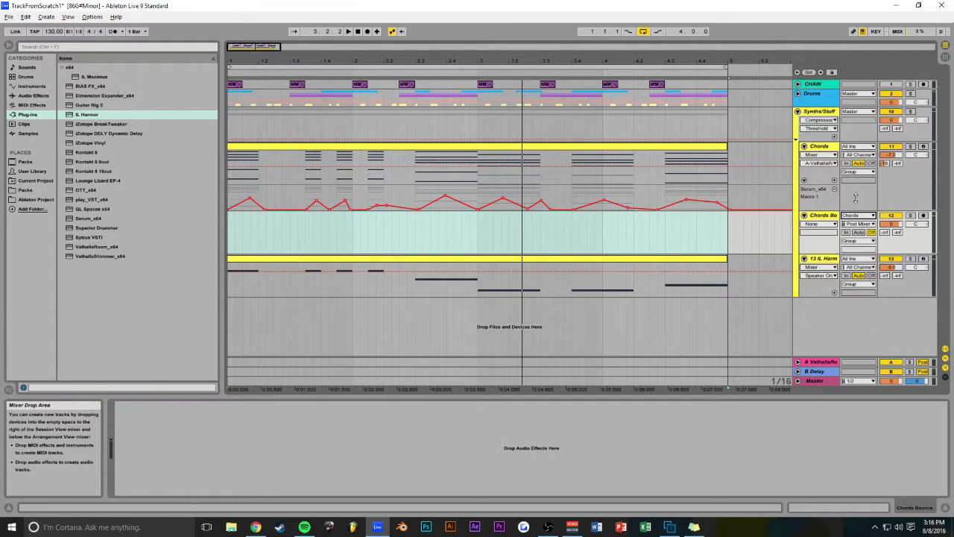
{"action": "left_click", "coordinate": [923, 215]}
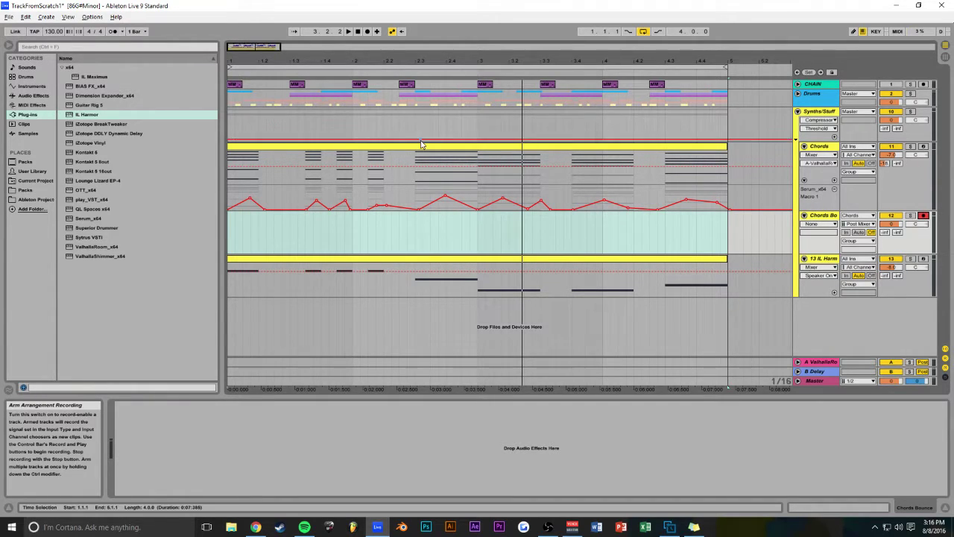
Step: Record the full chord progression as audio on the Chords Bounce track, then stop the transport
{"action": "left_click", "coordinate": [367, 31]}
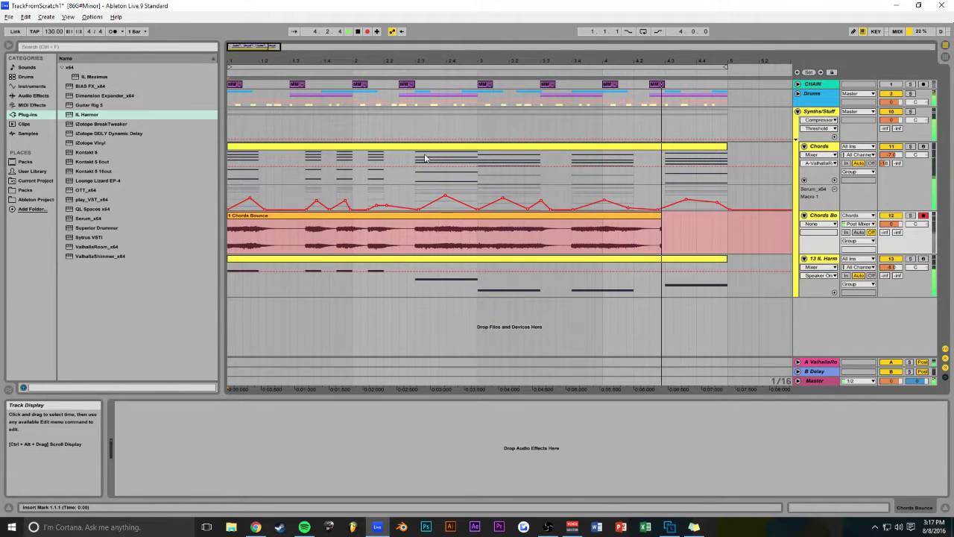
{"action": "left_click", "coordinate": [367, 32]}
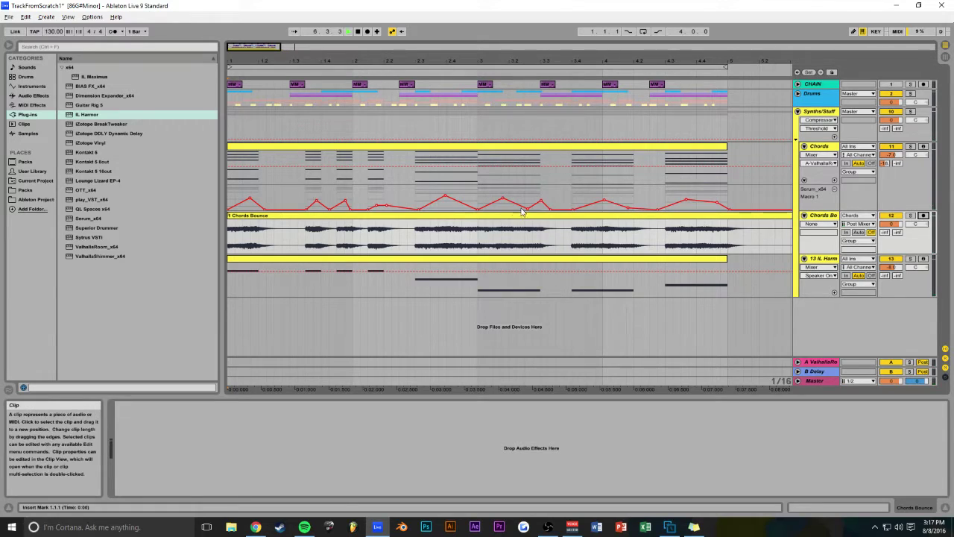
{"action": "key", "text": "space"}
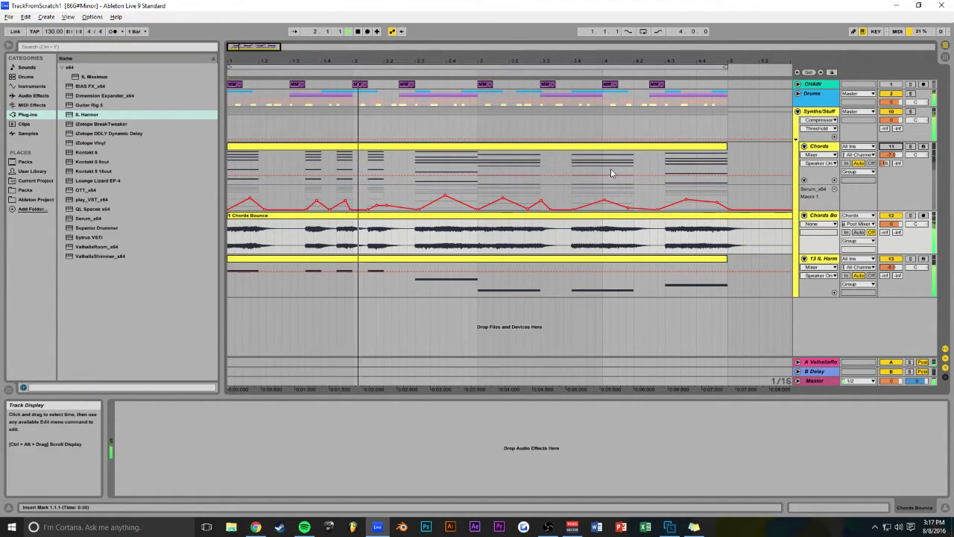
Step: Rename the Harmor track as SUB
{"action": "left_click", "coordinate": [823, 259]}
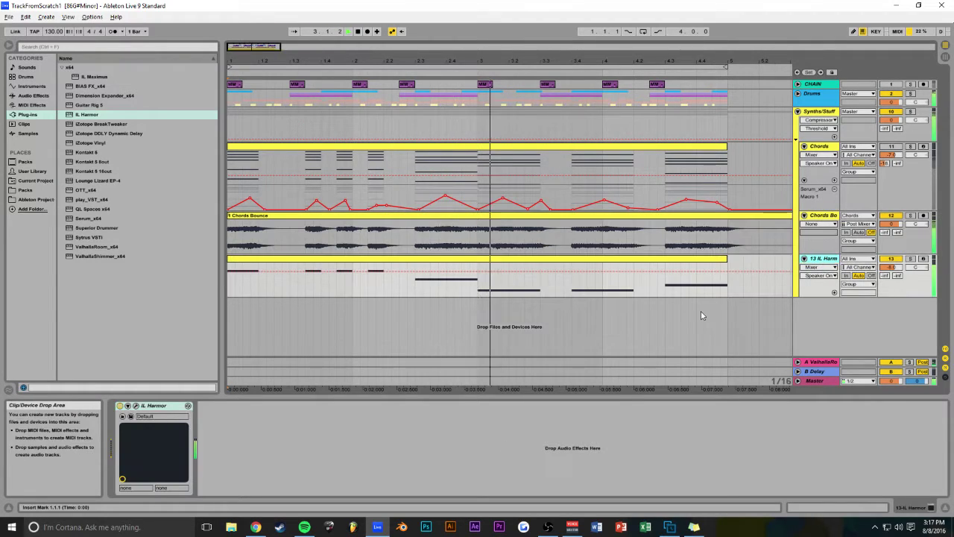
{"action": "key", "text": "ctrl+r"}
{"action": "type", "text": "SUB"}
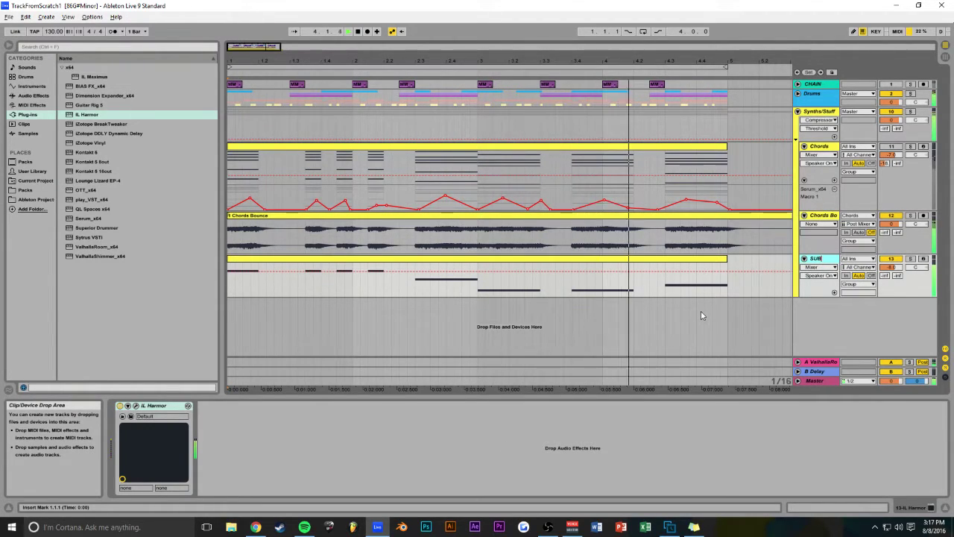
{"action": "key", "text": "Return"}
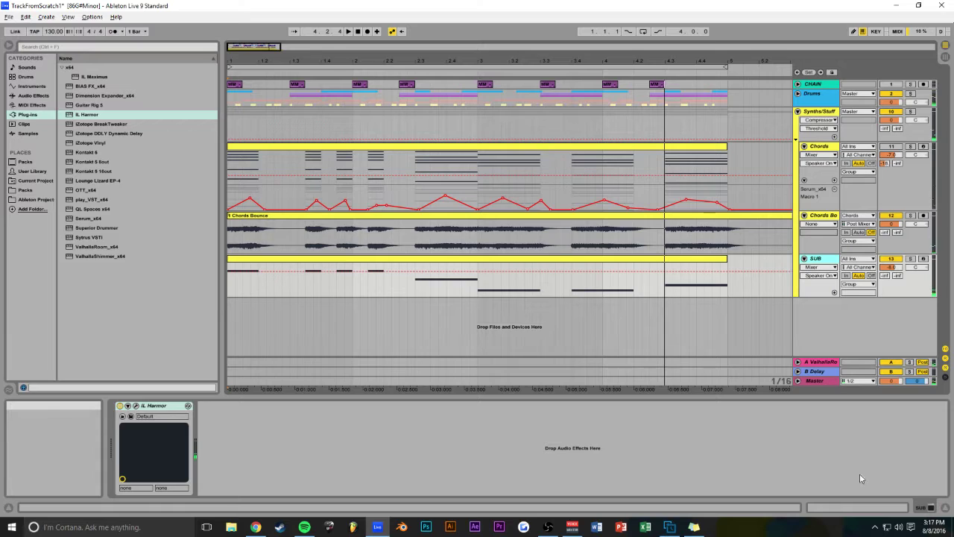
Step: Add a Saturator after Harmor on the SUB track with 3.43 dB drive and -2 dB output, and re-enable looping
{"action": "left_click", "coordinate": [32, 105]}
{"action": "left_click", "coordinate": [33, 96]}
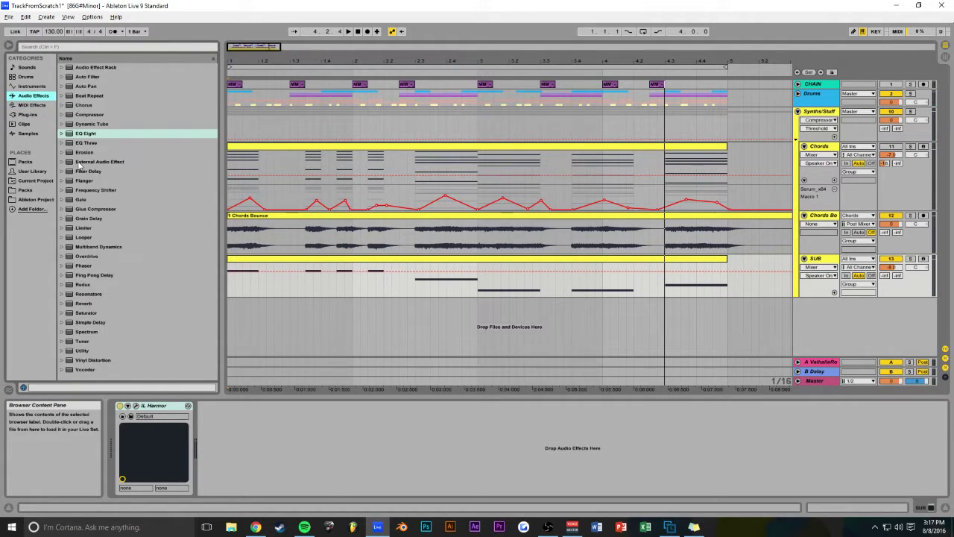
{"action": "left_click_drag", "start_coordinate": [86, 313], "coordinate": [213, 434]}
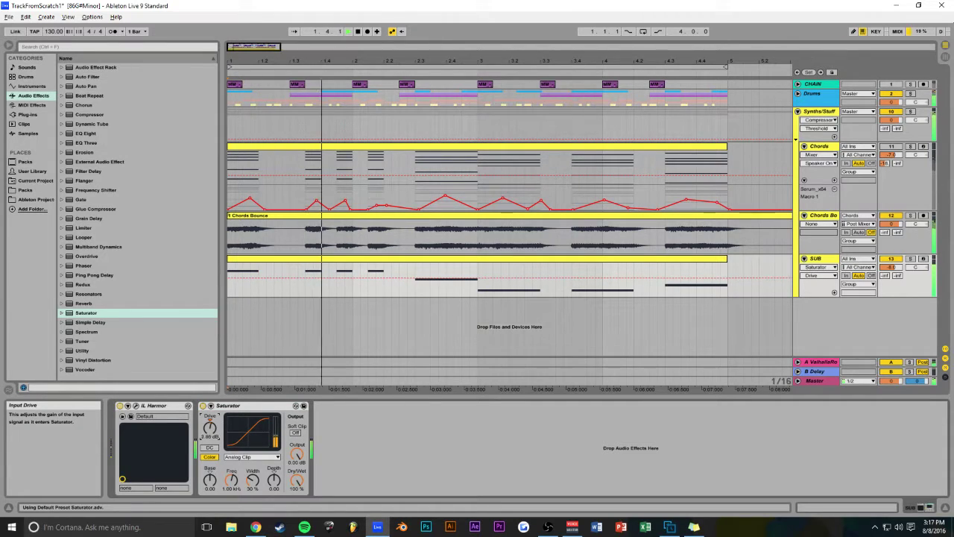
{"action": "left_click", "coordinate": [299, 457]}
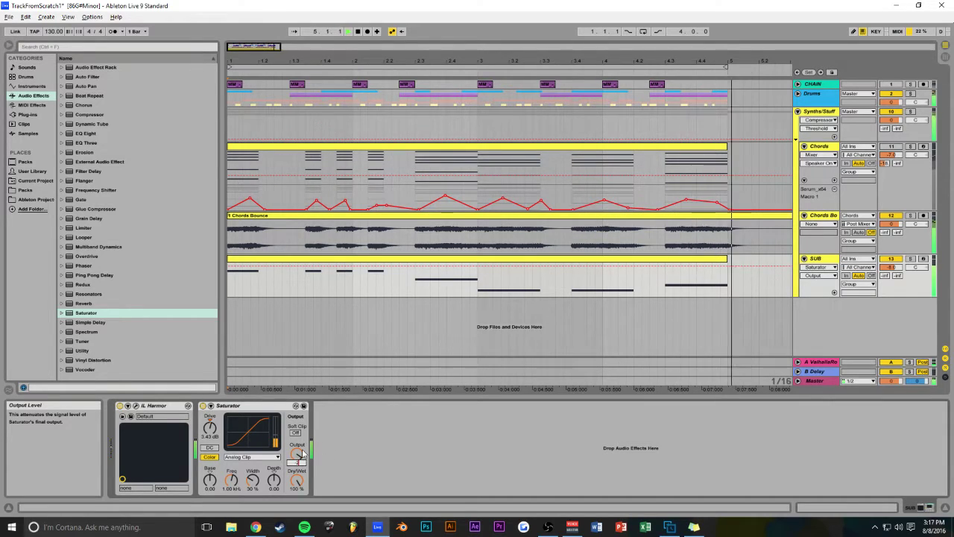
{"action": "left_click", "coordinate": [642, 33]}
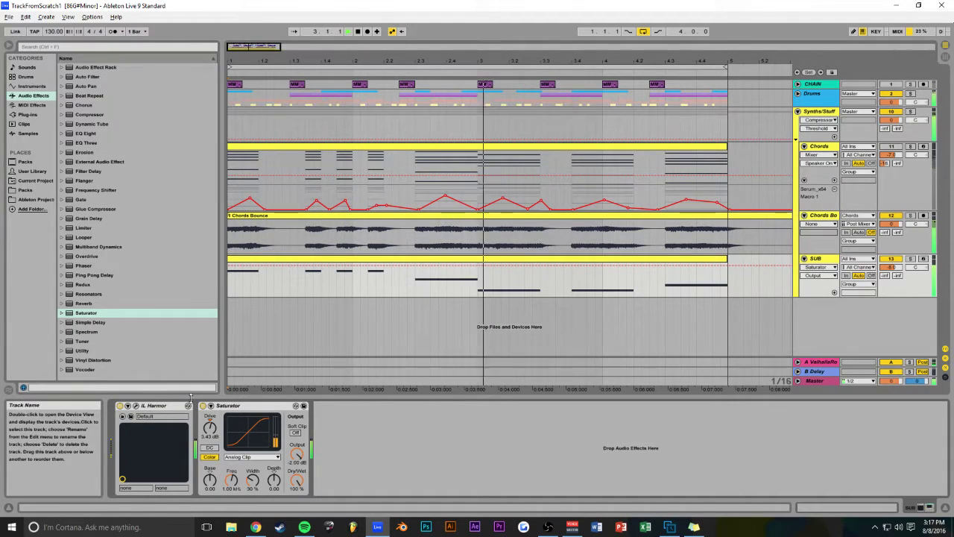
Step: Give Harmor's Pitch envelope a short curved drop at the start of the note, then close the plug-in
{"action": "left_click", "coordinate": [135, 407]}
{"action": "left_click", "coordinate": [421, 273]}
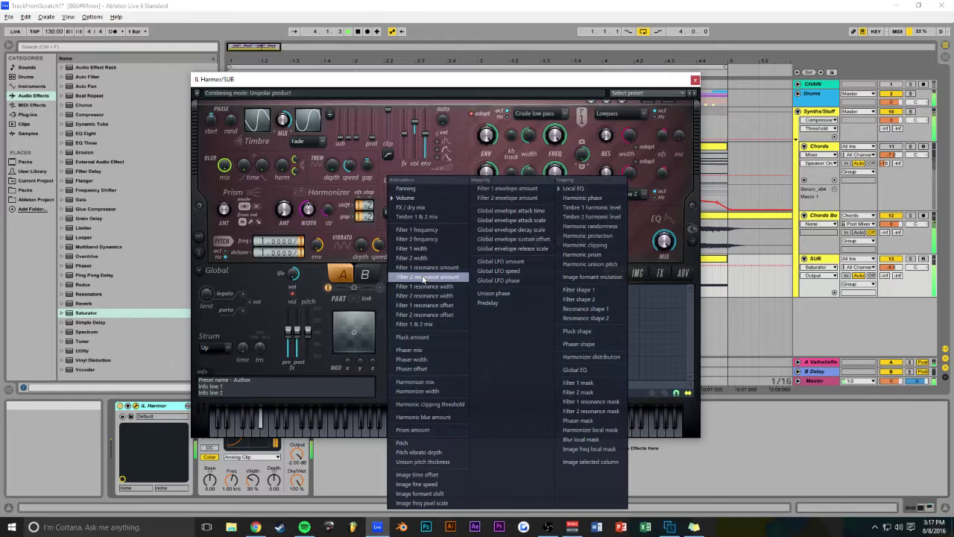
{"action": "left_click", "coordinate": [692, 302]}
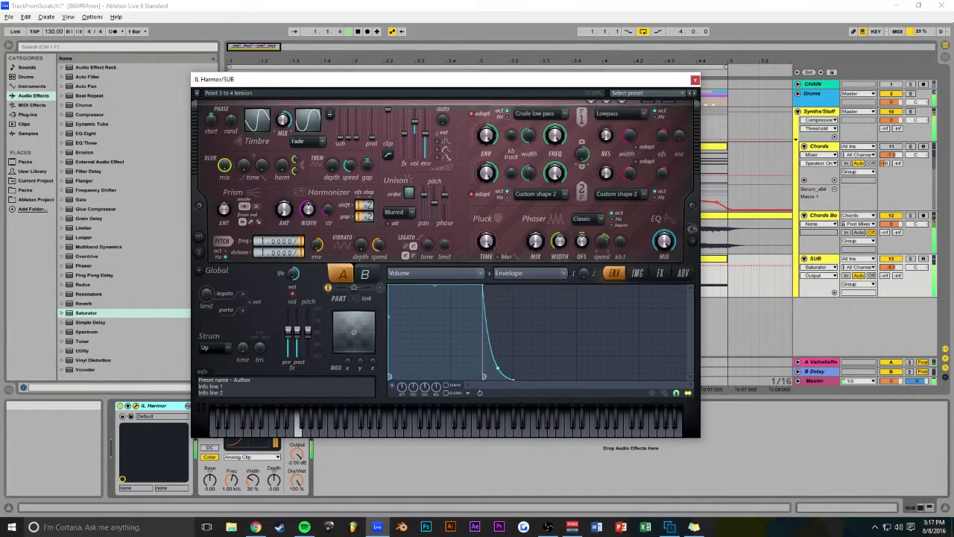
{"action": "left_click", "coordinate": [433, 275]}
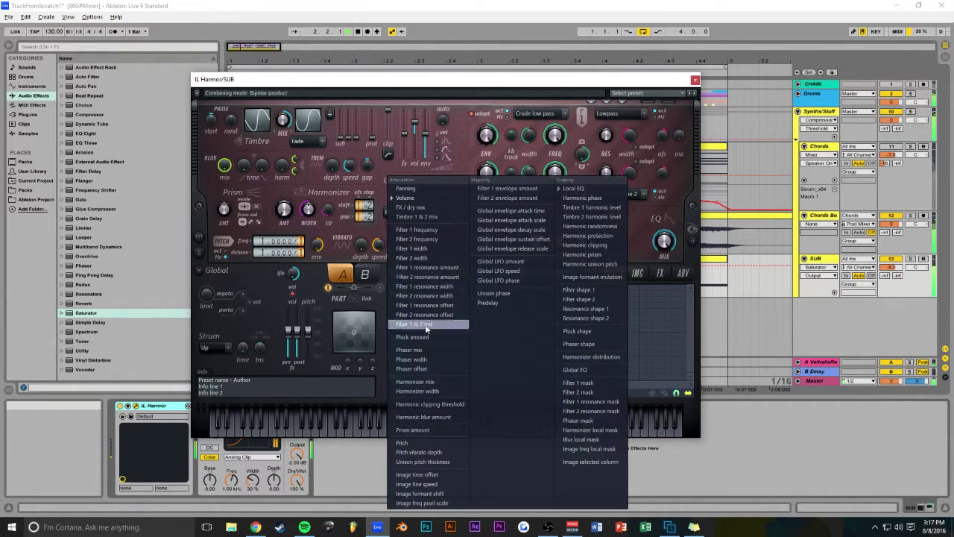
{"action": "left_click", "coordinate": [418, 442]}
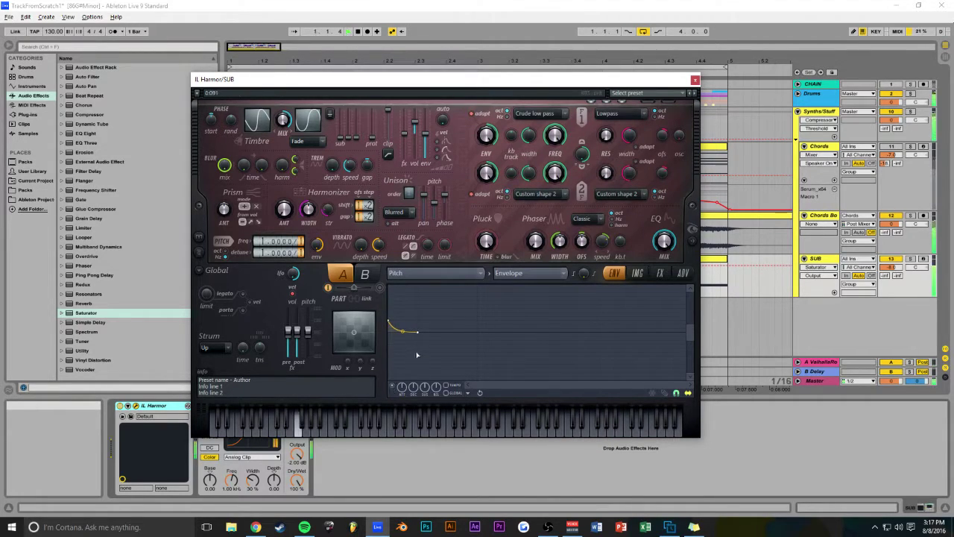
{"action": "left_click", "coordinate": [695, 80]}
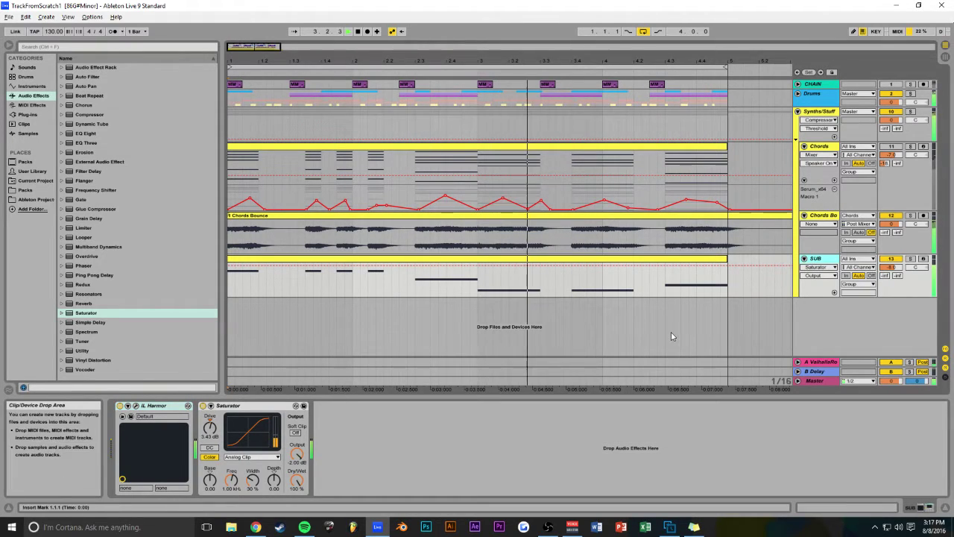
Step: Insert an audio track named Sub Bounce below SUB, set its input to SUB and arm it for recording
{"action": "key", "text": "ctrl+t"}
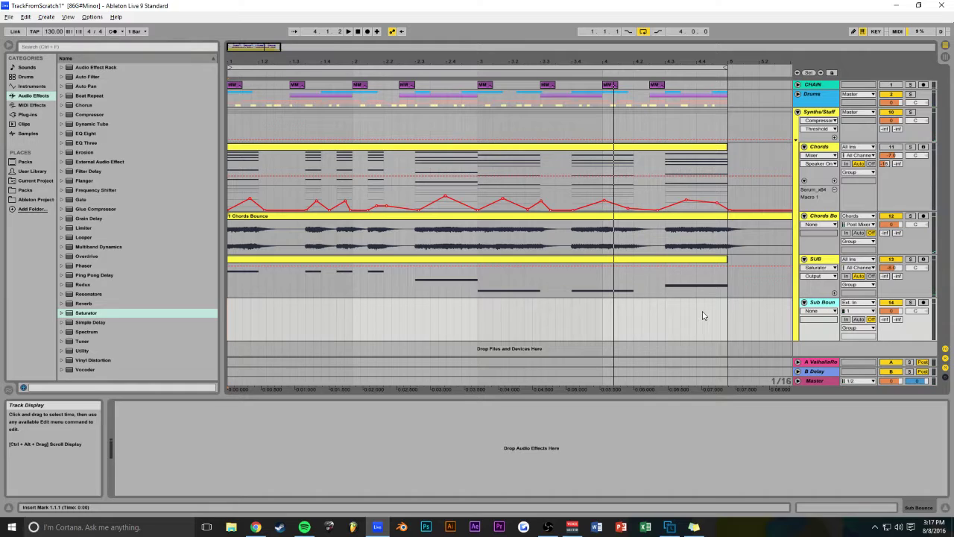
{"action": "left_click", "coordinate": [857, 302]}
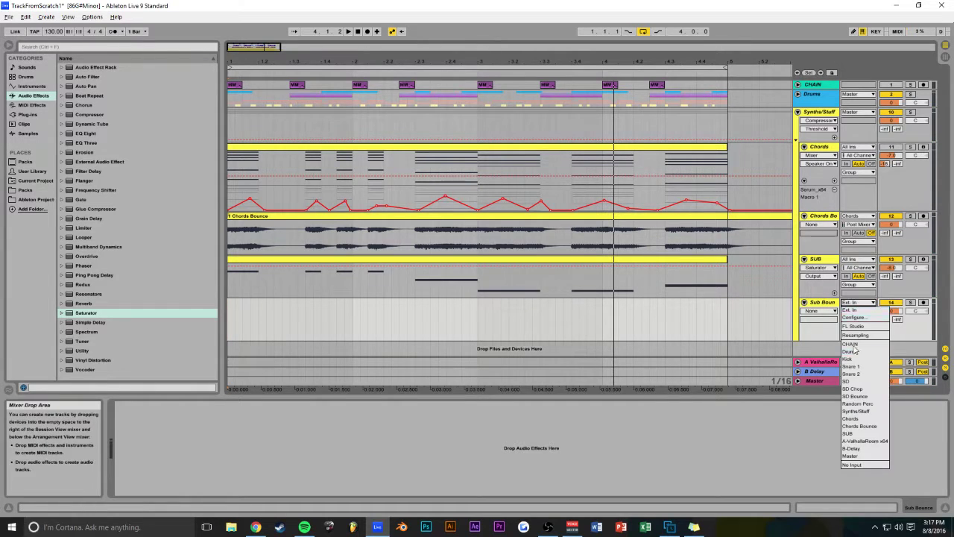
{"action": "left_click", "coordinate": [858, 433]}
{"action": "left_click", "coordinate": [924, 303]}
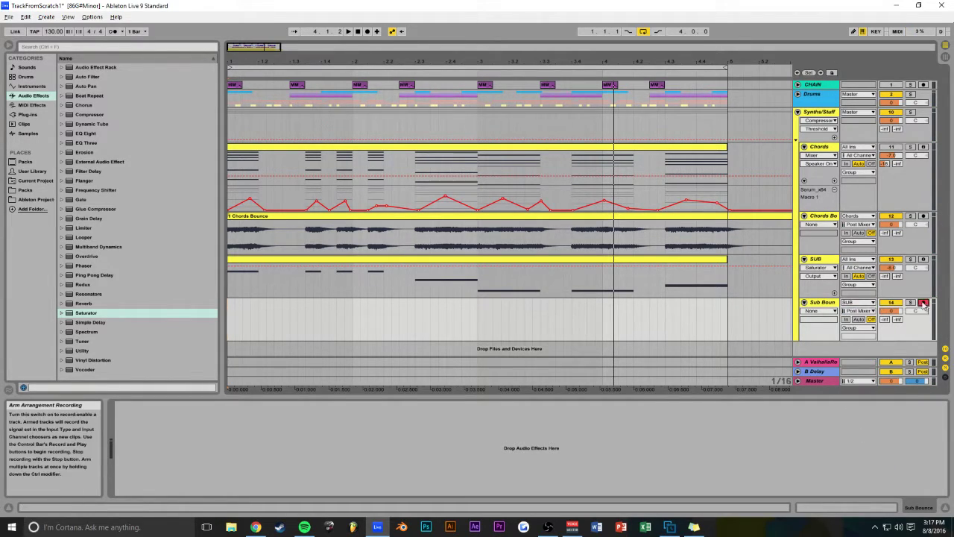
Step: Record the sub part onto the Sub Bounce track with looping off, then restore the loop and return playback to the start
{"action": "left_click", "coordinate": [643, 31]}
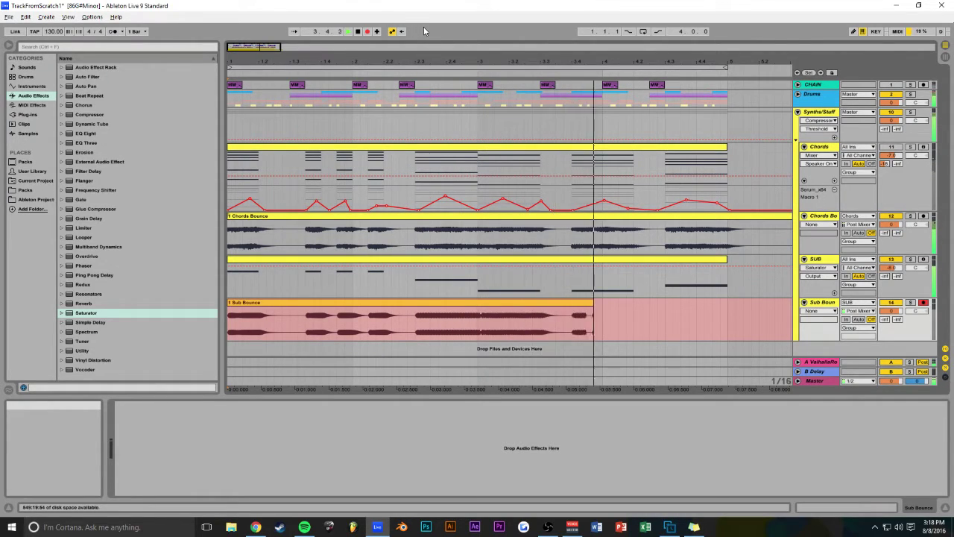
{"action": "left_click", "coordinate": [369, 33]}
{"action": "left_click", "coordinate": [646, 33]}
{"action": "key", "text": "space"}
{"action": "key", "text": "space"}
{"action": "double_click", "coordinate": [358, 32]}
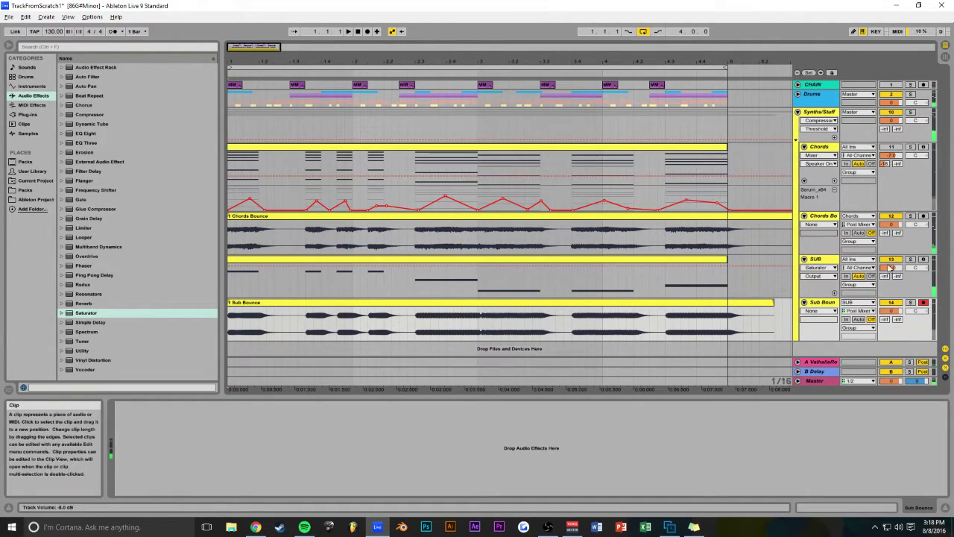
Step: Mute the original SUB track, disarm Sub Bounce, save the set and play the result
{"action": "left_click", "coordinate": [891, 251]}
{"action": "left_click", "coordinate": [891, 259]}
{"action": "left_click", "coordinate": [923, 303]}
{"action": "key", "text": "ctrl+s"}
{"action": "key", "text": "space"}
Step: Collapse the Chords track, trim the end of the Chords Bounce clip to bar 5 and save the set
{"action": "left_click_drag", "start_coordinate": [280, 48], "coordinate": [245, 29]}
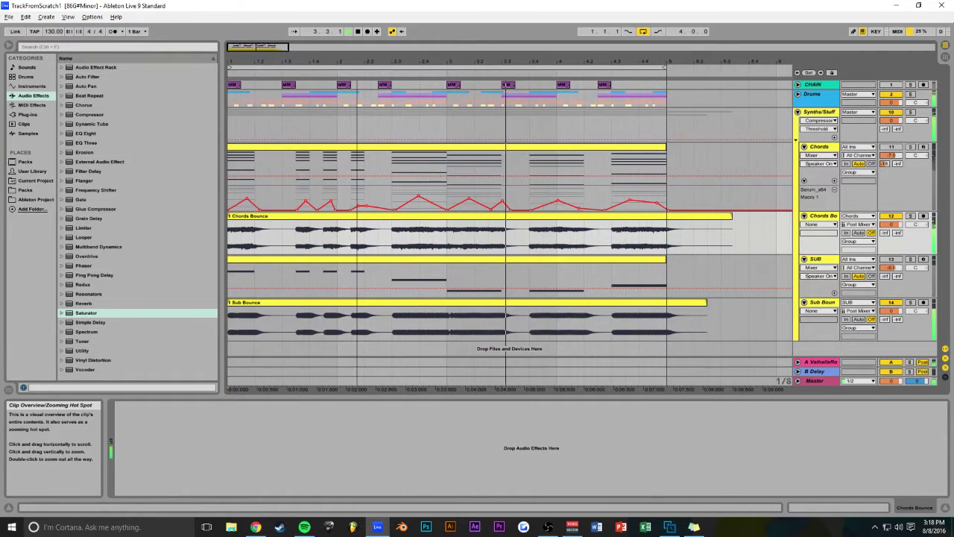
{"action": "left_click", "coordinate": [803, 147]}
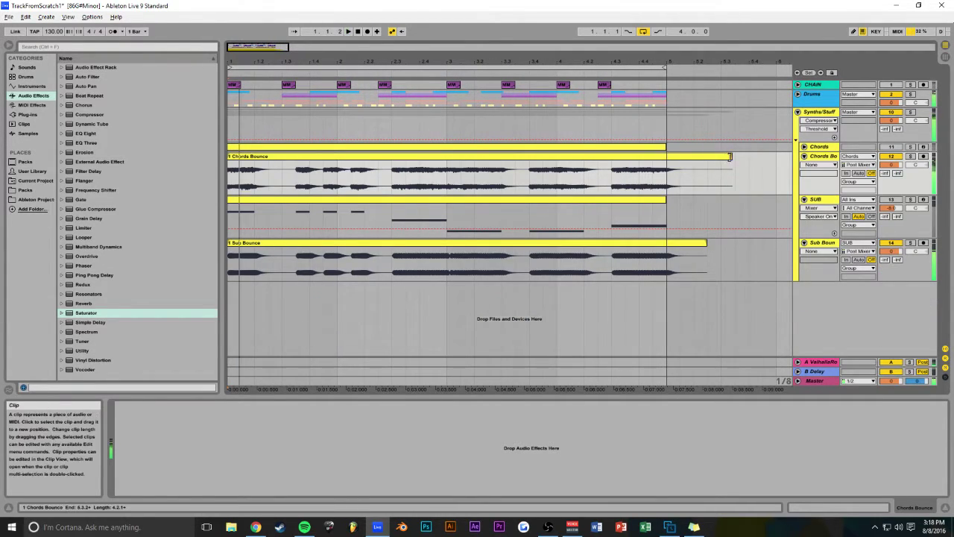
{"action": "left_click_drag", "start_coordinate": [732, 156], "coordinate": [667, 157]}
{"action": "key", "text": "ctrl+s"}
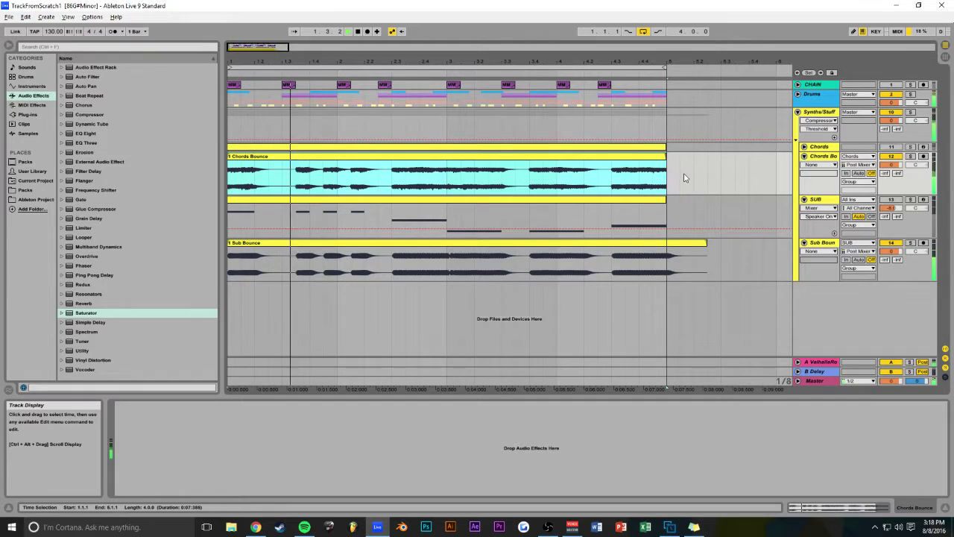
Step: Insert an audio track named Extra Chord directly below Chords Bounce
{"action": "left_click_drag", "start_coordinate": [266, 47], "coordinate": [251, 45]}
{"action": "left_click", "coordinate": [822, 156]}
{"action": "key", "text": "ctrl+r"}
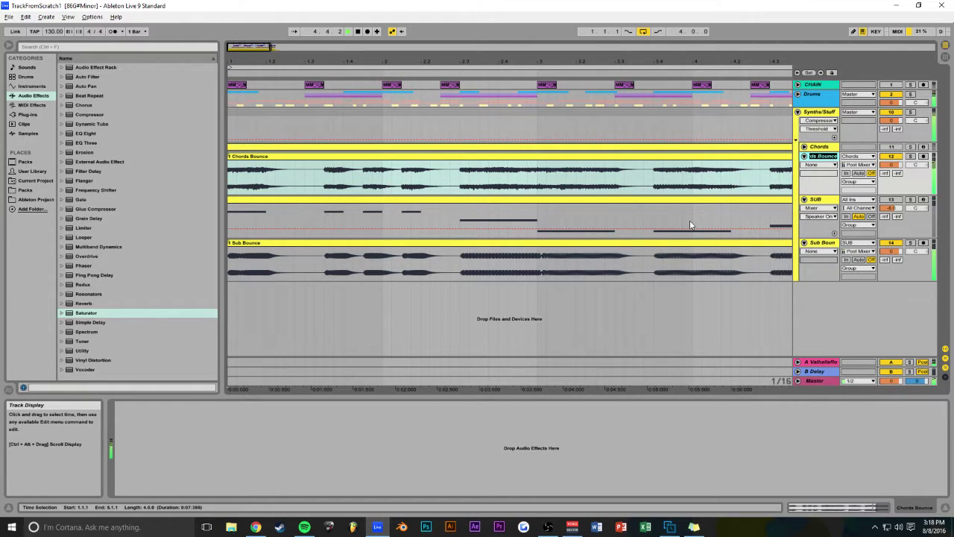
{"action": "left_click", "coordinate": [818, 200]}
{"action": "left_click", "coordinate": [822, 157]}
{"action": "key", "text": "ctrl+t"}
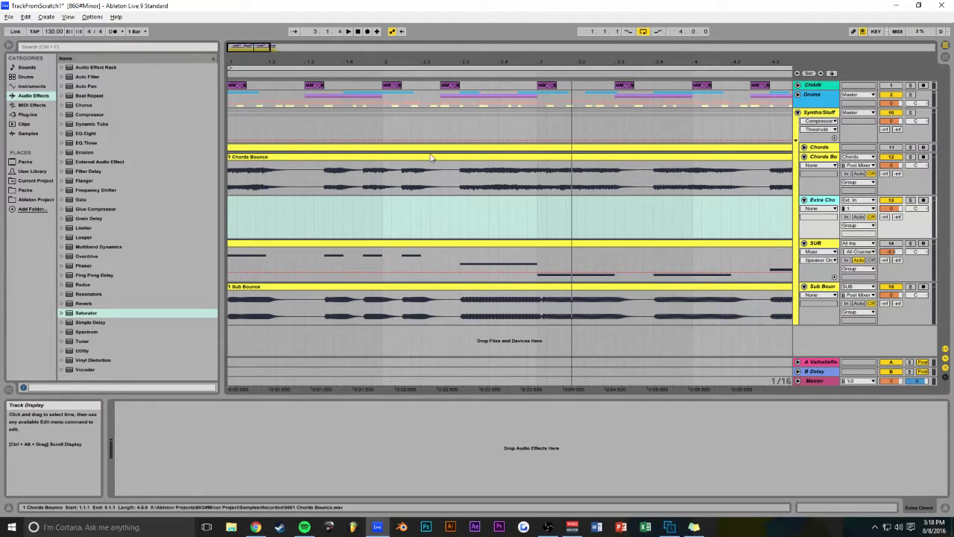
Step: Split the Chords Bounce clip at 1.4.3 and 2.1.3, copy that chord stab to Extra Chord at 2.2.3 with a fade-out, and audition it
{"action": "left_click", "coordinate": [363, 177]}
{"action": "key", "text": "ctrl+e"}
{"action": "key", "text": "ctrl+e"}
{"action": "left_click_drag", "start_coordinate": [383, 179], "coordinate": [457, 228]}
{"action": "key", "text": "space"}
{"action": "key", "text": "space"}
{"action": "key", "text": "space"}
{"action": "key", "text": "space"}
{"action": "key", "text": "space"}
{"action": "key", "text": "space"}
Step: Split the Chords Bounce clip at 2.2.3, trim the start of the remaining clip to 2.3.1 and play from the beginning
{"action": "left_click", "coordinate": [449, 176]}
{"action": "key", "text": "ctrl+e"}
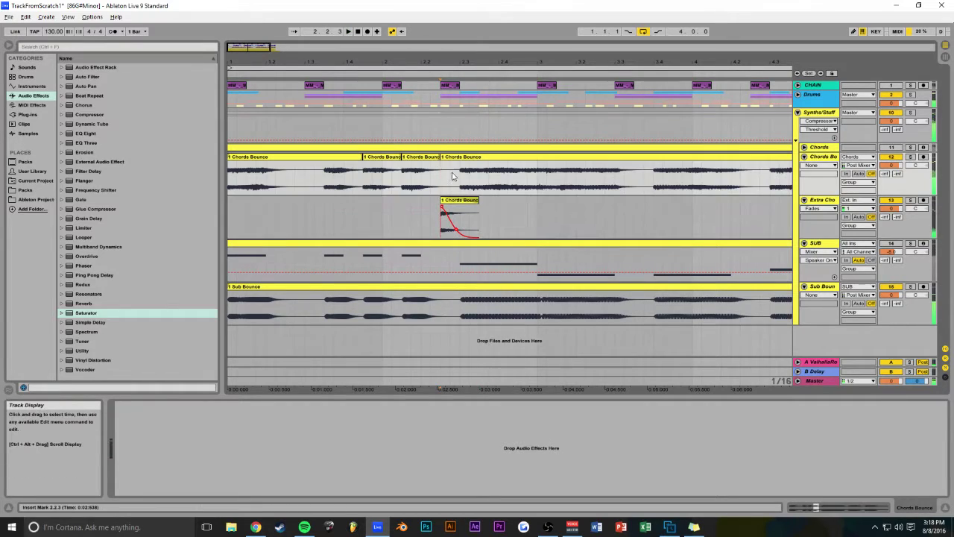
{"action": "left_click_drag", "start_coordinate": [442, 157], "coordinate": [461, 156]}
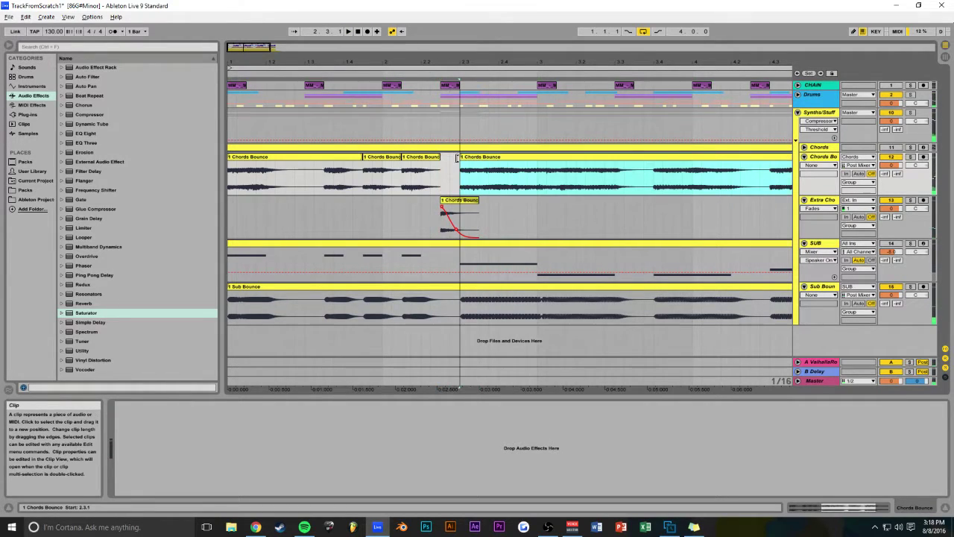
{"action": "left_click", "coordinate": [229, 217]}
{"action": "key", "text": "space"}
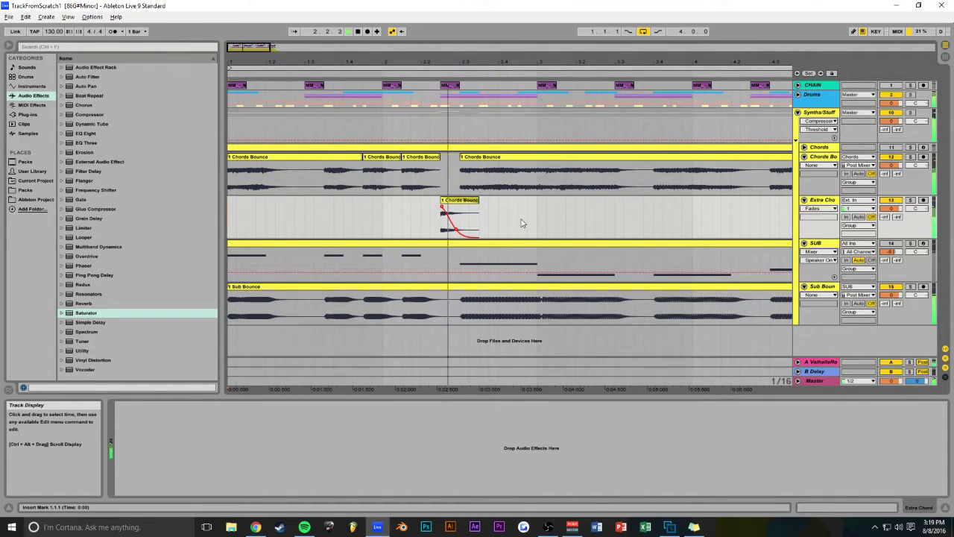
Step: Shorten the Extra Chord clip to end at 2.3.1, save the set, play it back and select the clip
{"action": "left_click_drag", "start_coordinate": [478, 200], "coordinate": [459, 200]}
{"action": "key", "text": "space"}
{"action": "key", "text": "ctrl+s"}
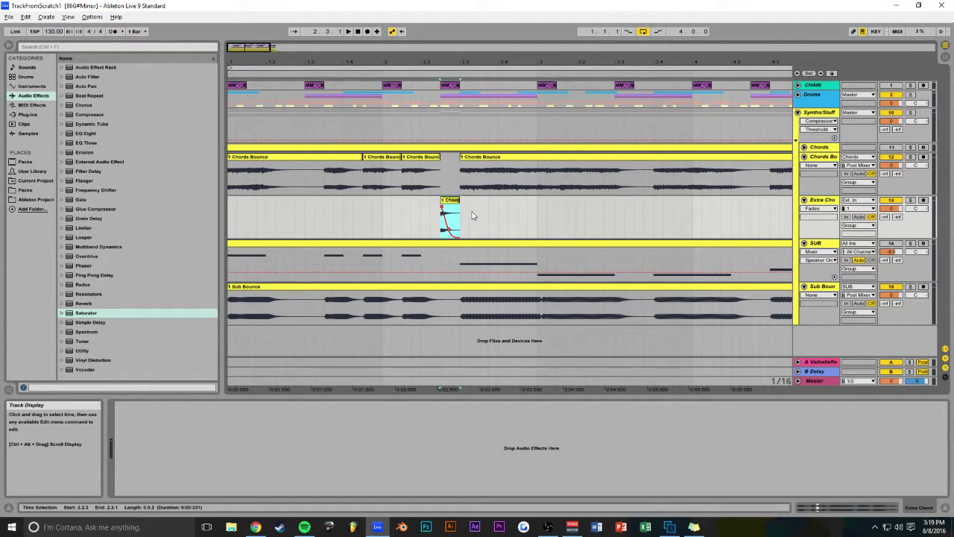
{"action": "key", "text": "ctrl+s"}
{"action": "key", "text": "space"}
{"action": "left_click", "coordinate": [451, 204]}
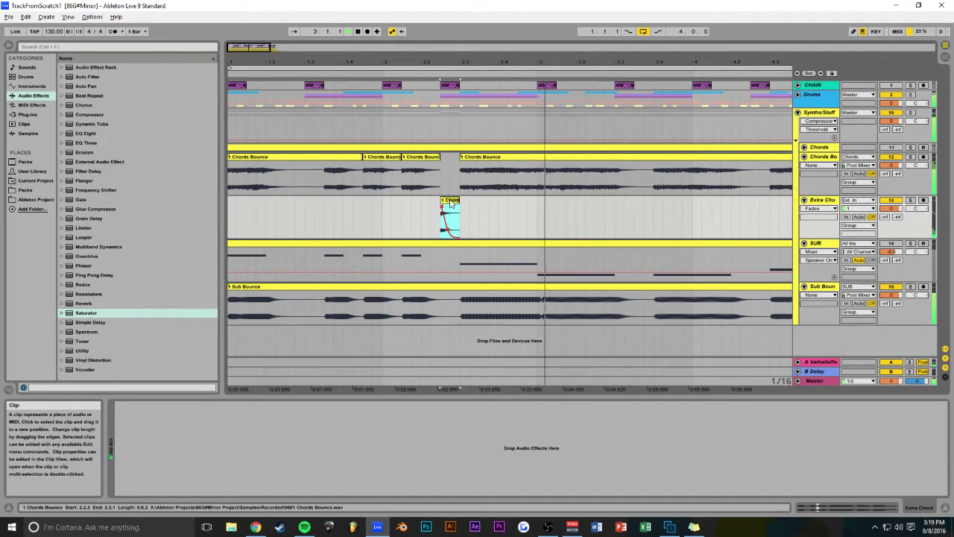
Step: Cut the Chords Bounce section between 3.3.1 and 3.4.1 out of its clip and play the set from the beginning
{"action": "left_click", "coordinate": [620, 187]}
{"action": "key", "text": "ctrl+e"}
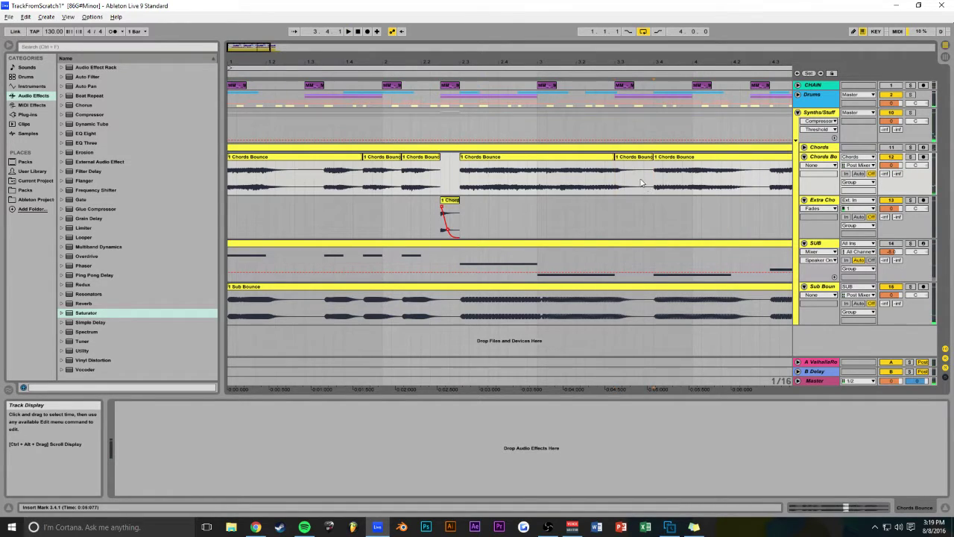
{"action": "left_click", "coordinate": [643, 184]}
{"action": "key", "text": "Delete"}
{"action": "key", "text": "space"}
{"action": "left_click", "coordinate": [230, 216]}
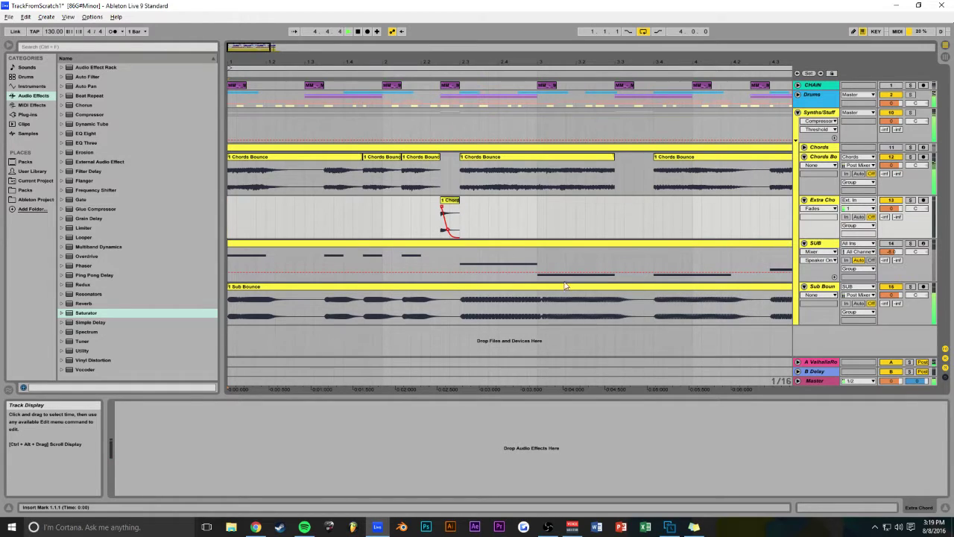
Step: Remove the Sub Bounce section from 3.3.1 to 3.4.1, play from the start and save the set
{"action": "left_click", "coordinate": [614, 306]}
{"action": "left_click_drag", "start_coordinate": [639, 297], "coordinate": [619, 298]}
{"action": "key", "text": "space"}
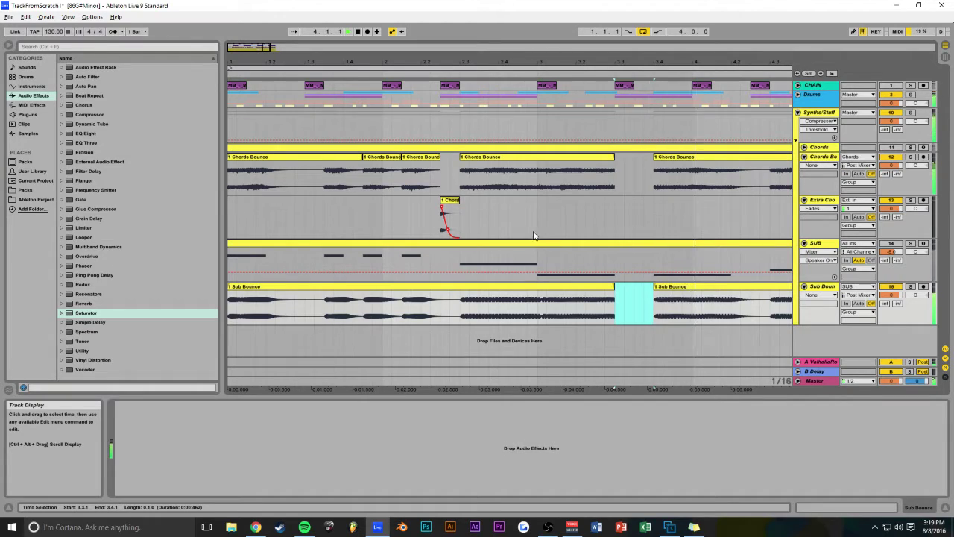
{"action": "left_click", "coordinate": [230, 227]}
{"action": "key", "text": "ctrl+s"}
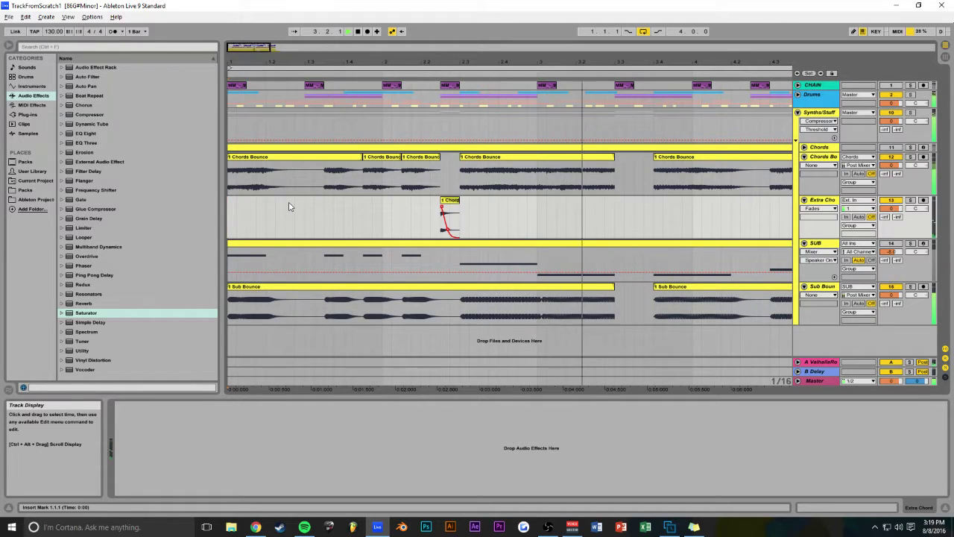
Step: Trim the overhanging tail of the last Sub Bounce clip back to the end of bar 4
{"action": "left_click_drag", "start_coordinate": [447, 63], "coordinate": [449, 37]}
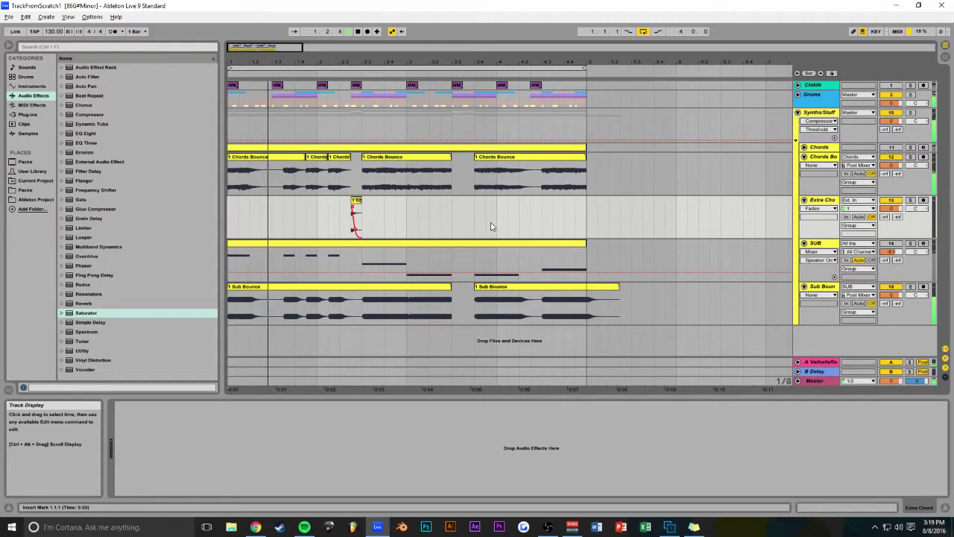
{"action": "left_click_drag", "start_coordinate": [618, 286], "coordinate": [587, 287]}
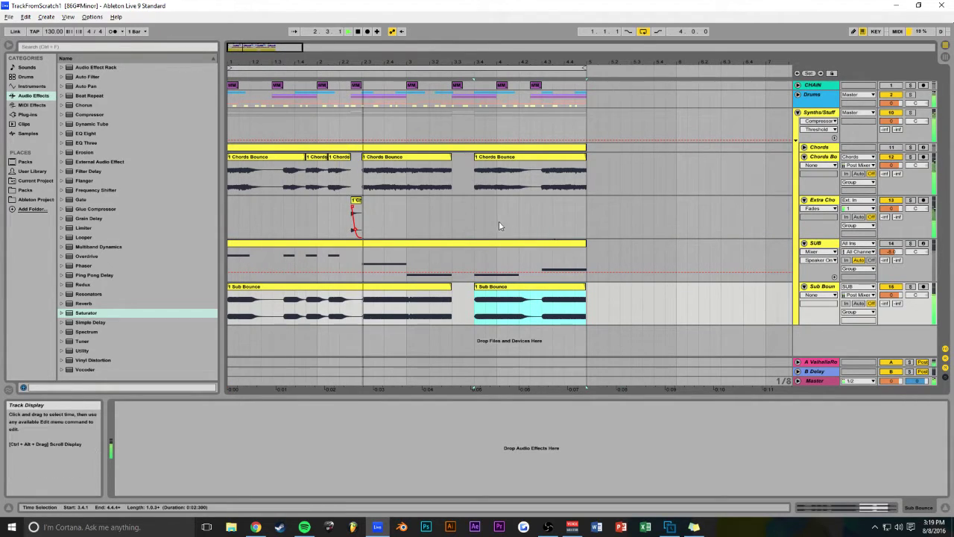
{"action": "left_click", "coordinate": [601, 301]}
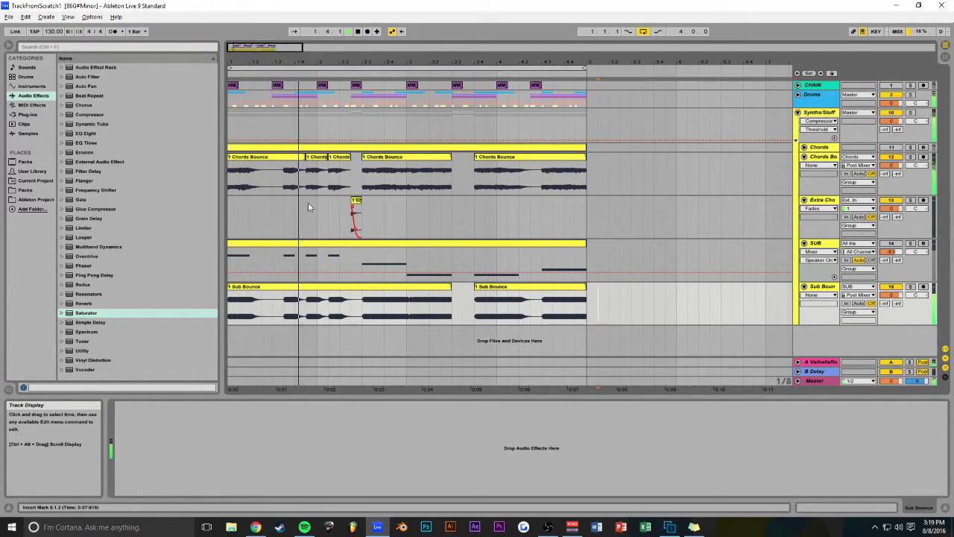
Step: Split Chords Bounce at 3.1.1, copy a faded-in chord onto Extra Chord from 3.3.1 to 3.4.1, and play it
{"action": "left_click_drag", "start_coordinate": [301, 47], "coordinate": [286, 47]}
{"action": "left_click", "coordinate": [457, 188]}
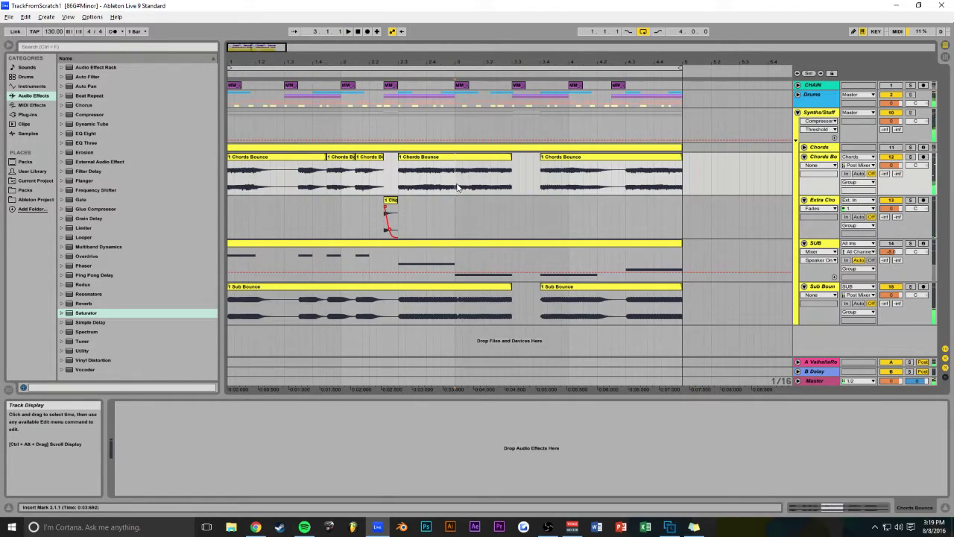
{"action": "left_click_drag", "start_coordinate": [478, 160], "coordinate": [565, 211]}
{"action": "key", "text": "space"}
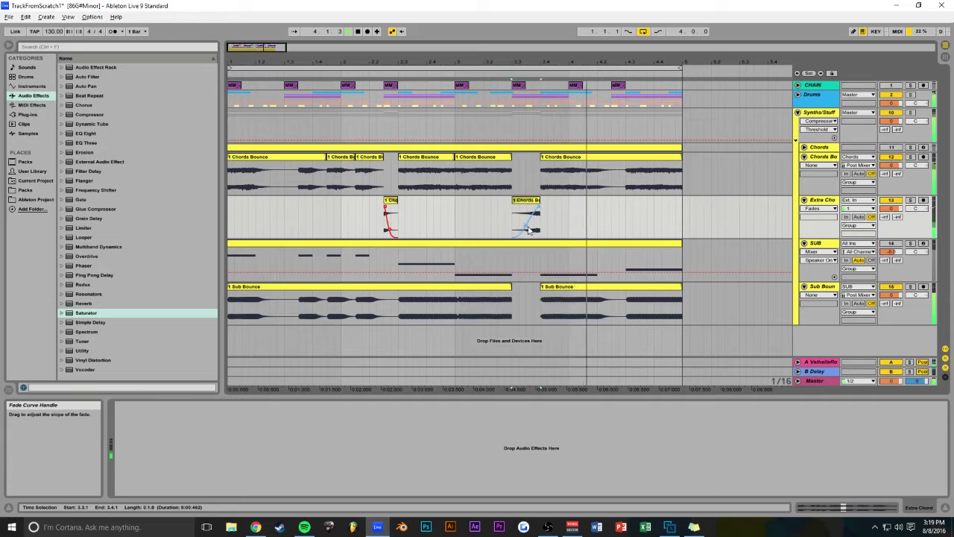
Step: Steepen the fade-in of the Extra Chord clip at 3.3.1, add a short fade-out at its end, and audition it
{"action": "left_click", "coordinate": [529, 209]}
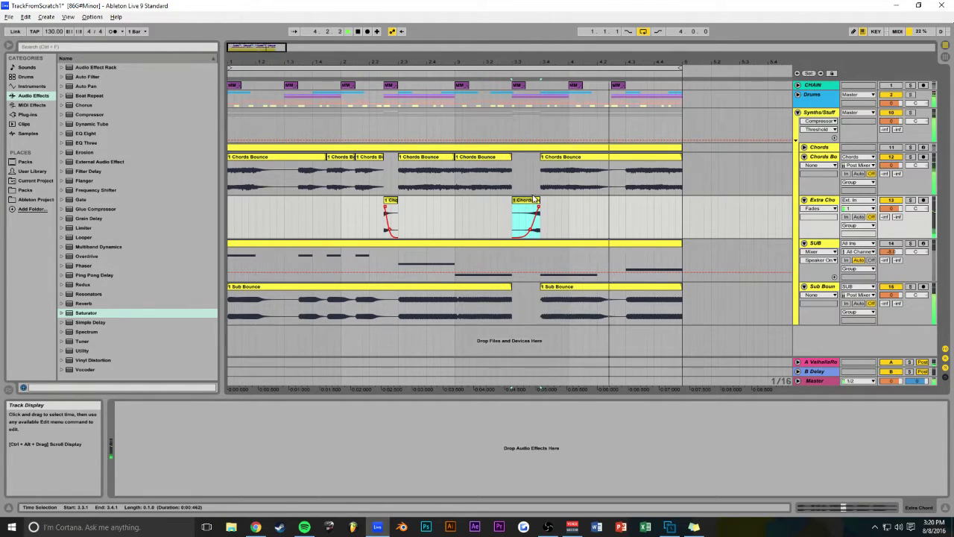
{"action": "double_click", "coordinate": [531, 210]}
{"action": "left_click", "coordinate": [535, 213]}
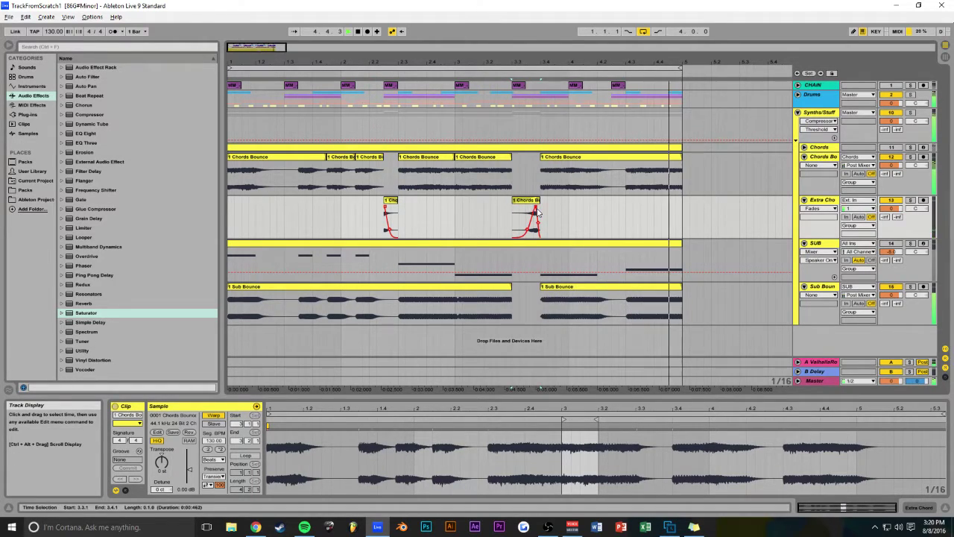
{"action": "left_click_drag", "start_coordinate": [535, 224], "coordinate": [540, 224]}
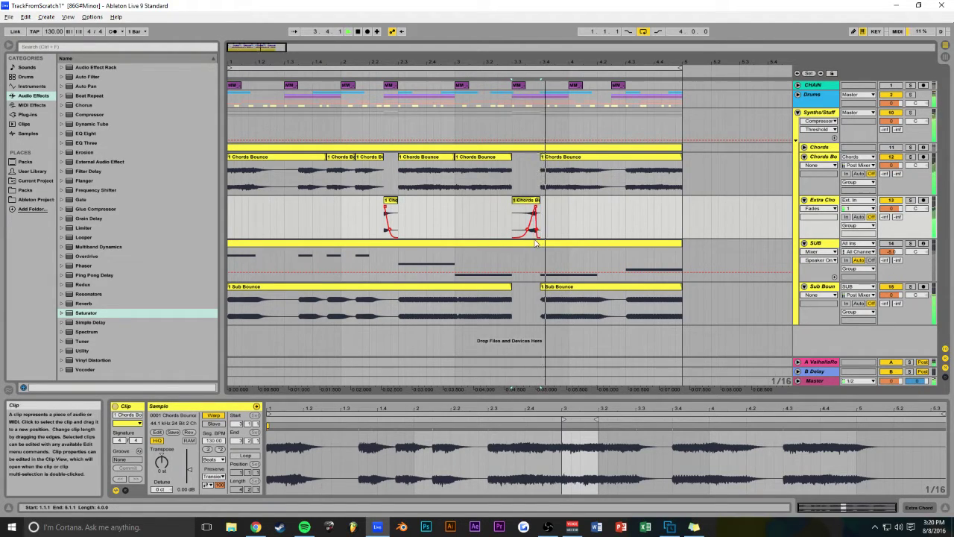
{"action": "key", "text": "space"}
{"action": "left_click_drag", "start_coordinate": [262, 47], "coordinate": [260, 106]}
{"action": "key", "text": "space"}
{"action": "key", "text": "space"}
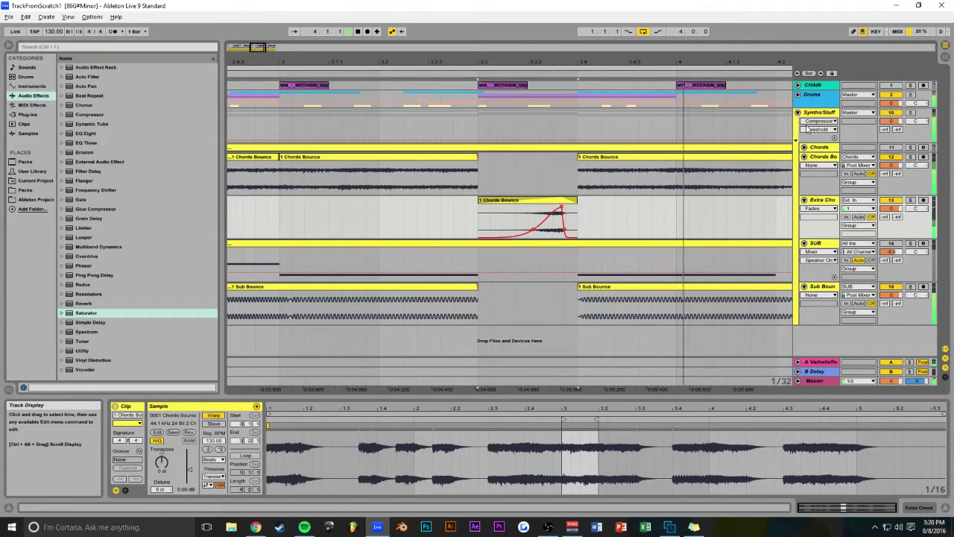
Step: Unfold the Drums group, copy the Random Perc hit at 3.3.3 to just after 3.3.4, audition it and fold the group
{"action": "left_click", "coordinate": [798, 94]}
{"action": "key", "text": "space"}
{"action": "key", "text": "space"}
{"action": "key", "text": "space"}
{"action": "left_click_drag", "start_coordinate": [541, 228], "coordinate": [577, 230]}
{"action": "left_click", "coordinate": [606, 229]}
{"action": "key", "text": "space"}
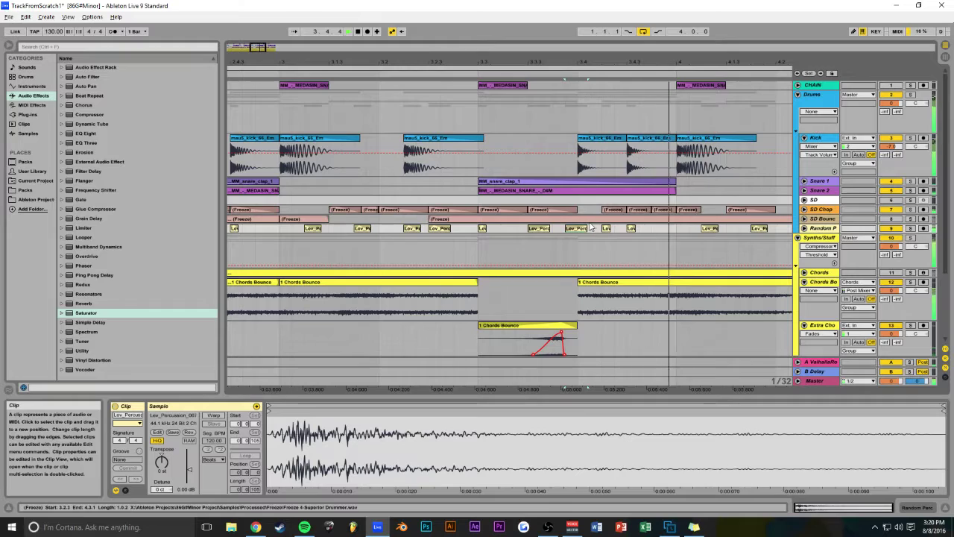
{"action": "left_click", "coordinate": [600, 229]}
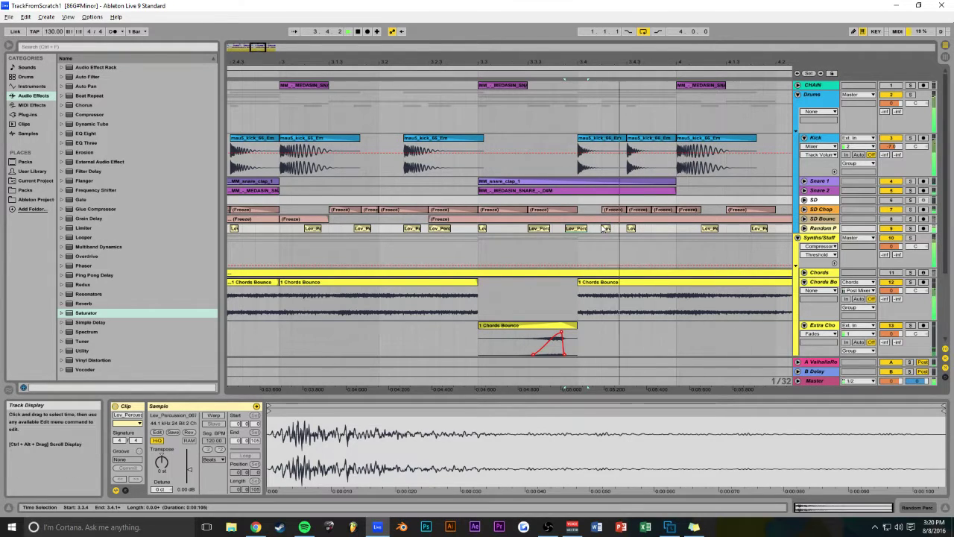
{"action": "left_click_drag", "start_coordinate": [264, 47], "coordinate": [266, 17]}
{"action": "left_click", "coordinate": [798, 95]}
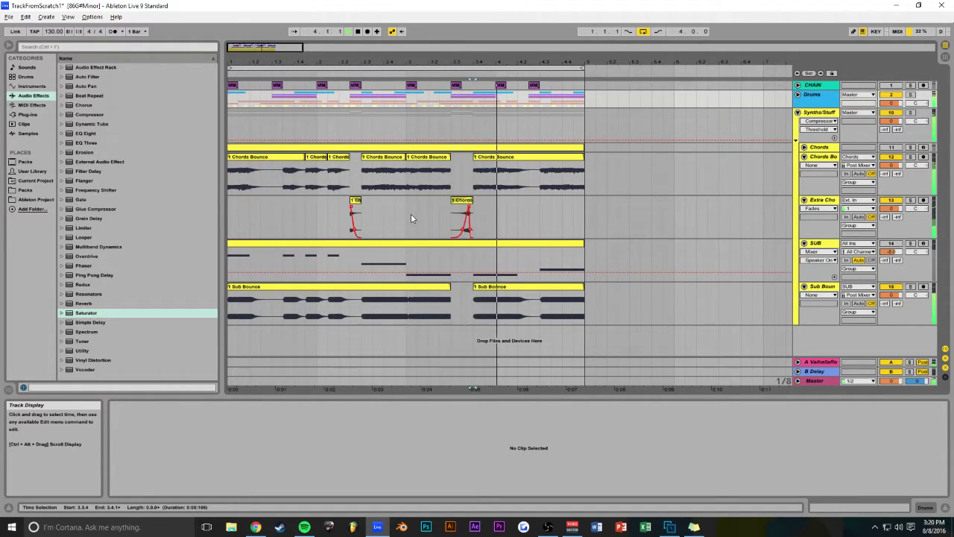
Step: Shorten the Snare 1 and Snare 2 clips at 3.3.1 to end just after 3.3.4, duplicate both directly behind and audition them
{"action": "left_click", "coordinate": [798, 94]}
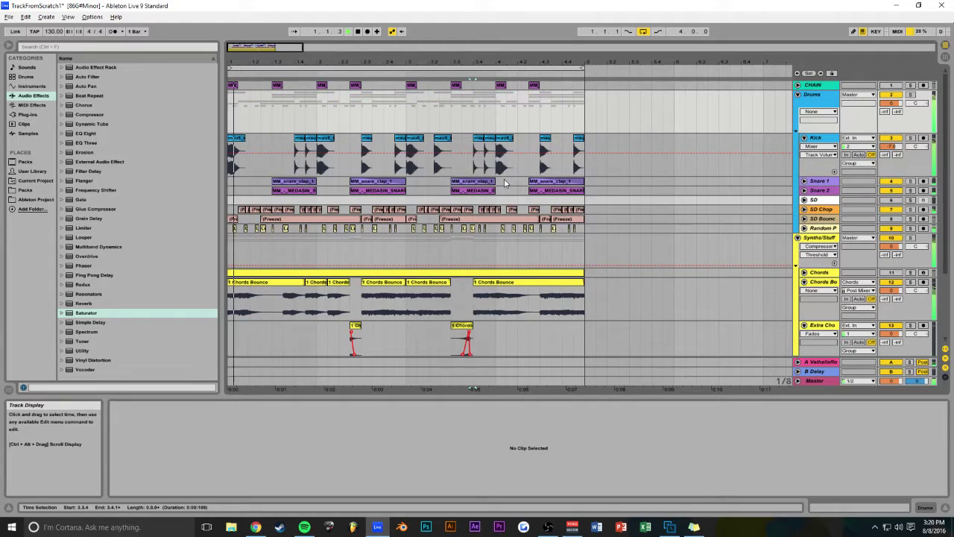
{"action": "scroll", "coordinate": [501, 181], "scroll_direction": "down", "scroll_amount": 2}
{"action": "left_click_drag", "start_coordinate": [275, 47], "coordinate": [267, 49]}
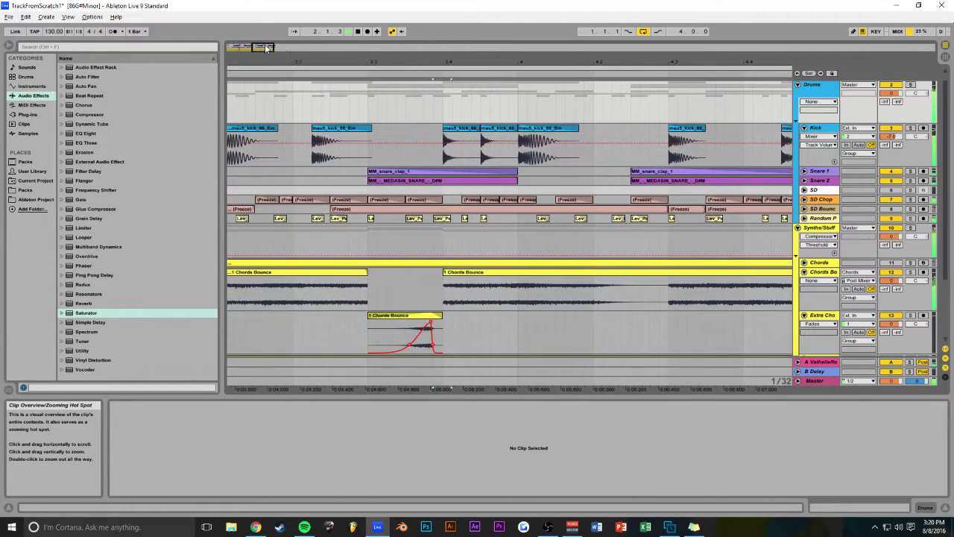
{"action": "left_click", "coordinate": [499, 173]}
{"action": "left_click", "coordinate": [499, 181], "text": "shift"}
{"action": "key", "text": "space"}
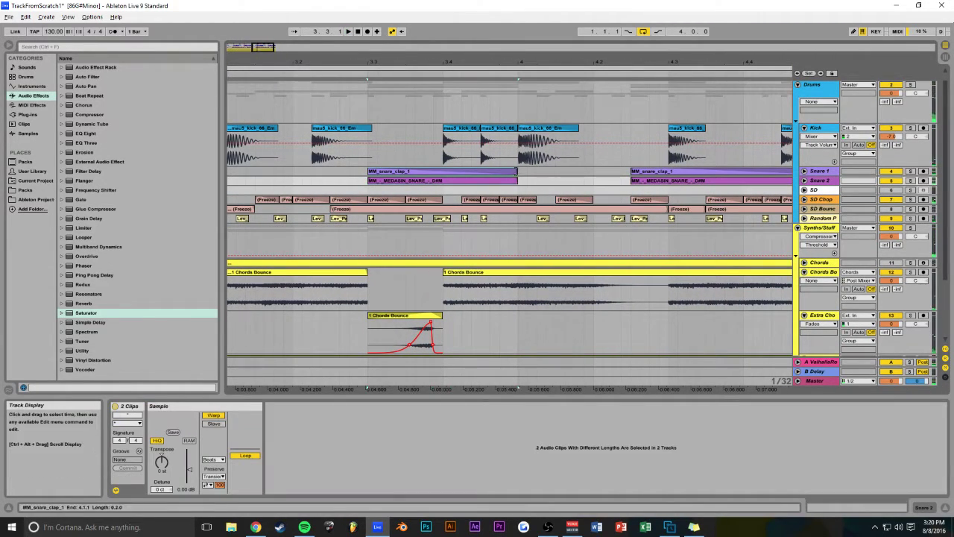
{"action": "left_click_drag", "start_coordinate": [516, 173], "coordinate": [470, 178]}
{"action": "left_click", "coordinate": [421, 172]}
{"action": "left_click", "coordinate": [421, 180], "text": "shift"}
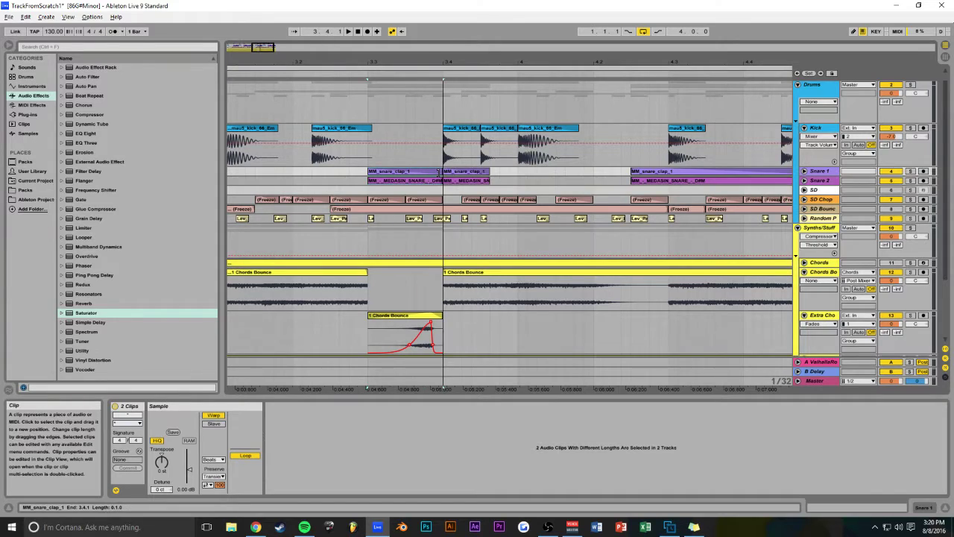
{"action": "left_click", "coordinate": [371, 165]}
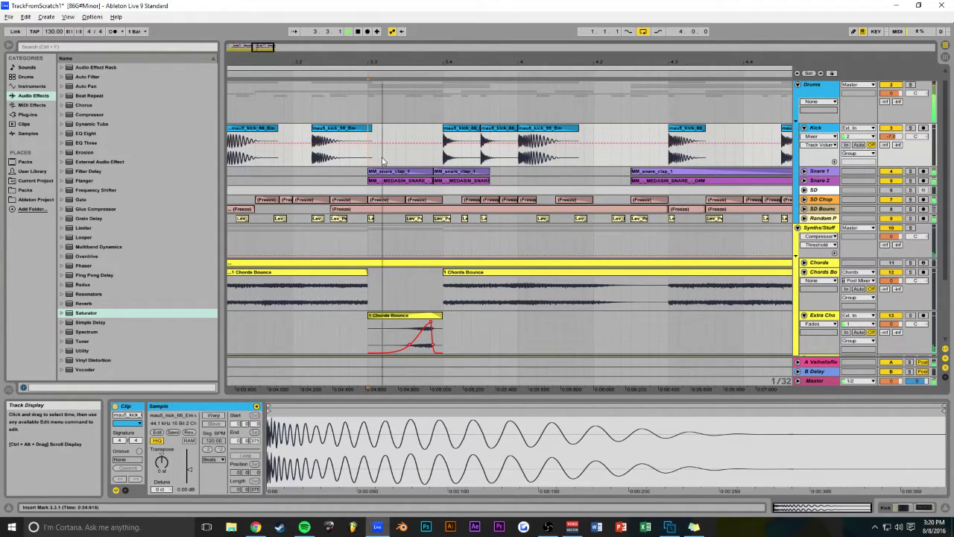
{"action": "scroll", "coordinate": [407, 163], "scroll_direction": "up", "scroll_amount": 1}
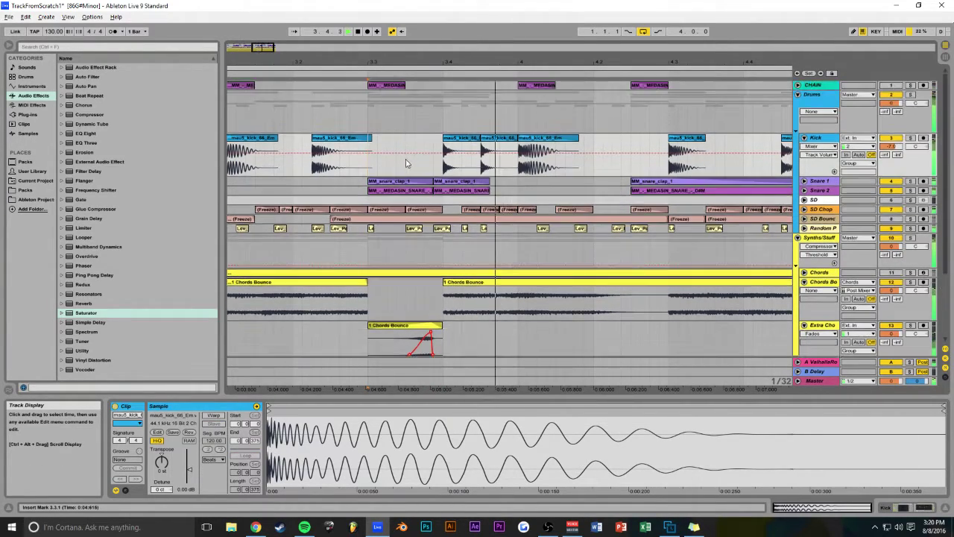
Step: Move the duplicated Snare 1 and Snare 2 clips to start at 3.4.1 and play from 3.3.1
{"action": "left_click", "coordinate": [454, 181]}
{"action": "left_click", "coordinate": [450, 190], "text": "shift"}
{"action": "key", "text": "space"}
{"action": "left_click_drag", "start_coordinate": [449, 190], "coordinate": [458, 191]}
{"action": "key", "text": "space"}
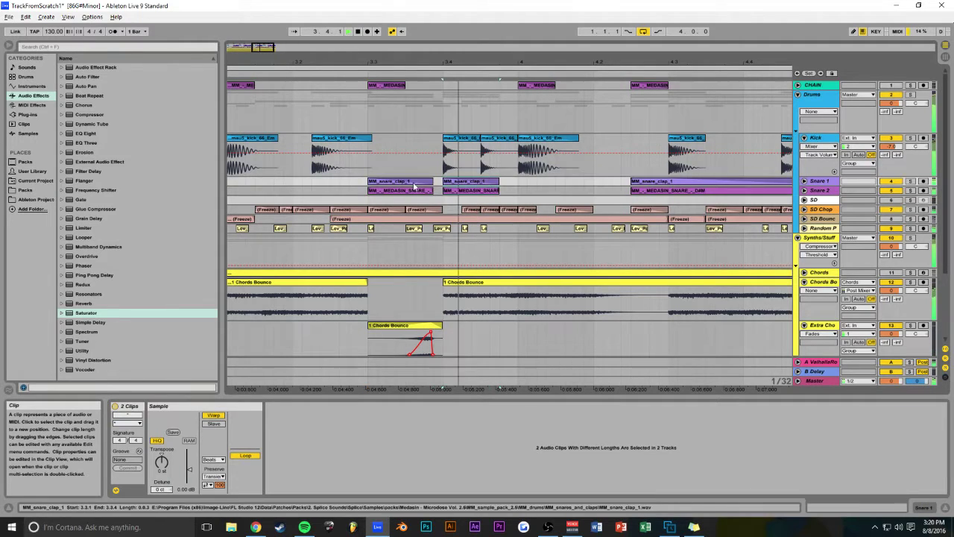
{"action": "left_click", "coordinate": [371, 160]}
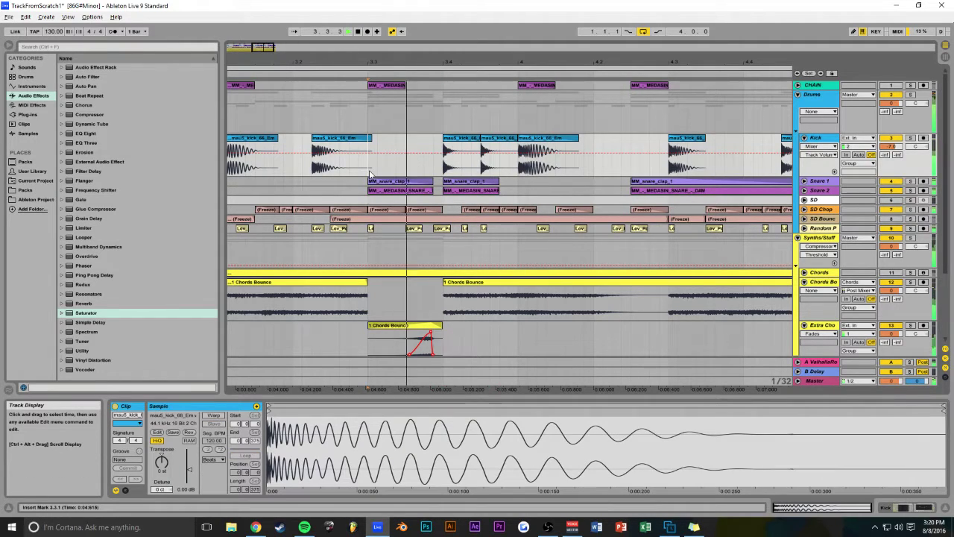
Step: Copy the CHAIN clip at 3.3.1 to 3.4.1, fold the Drums and Synths/Stuff groups and save the set
{"action": "left_click", "coordinate": [375, 84]}
{"action": "left_click", "coordinate": [448, 85]}
{"action": "key", "text": "ctrl+s"}
{"action": "left_click_drag", "start_coordinate": [267, 47], "coordinate": [333, 49]}
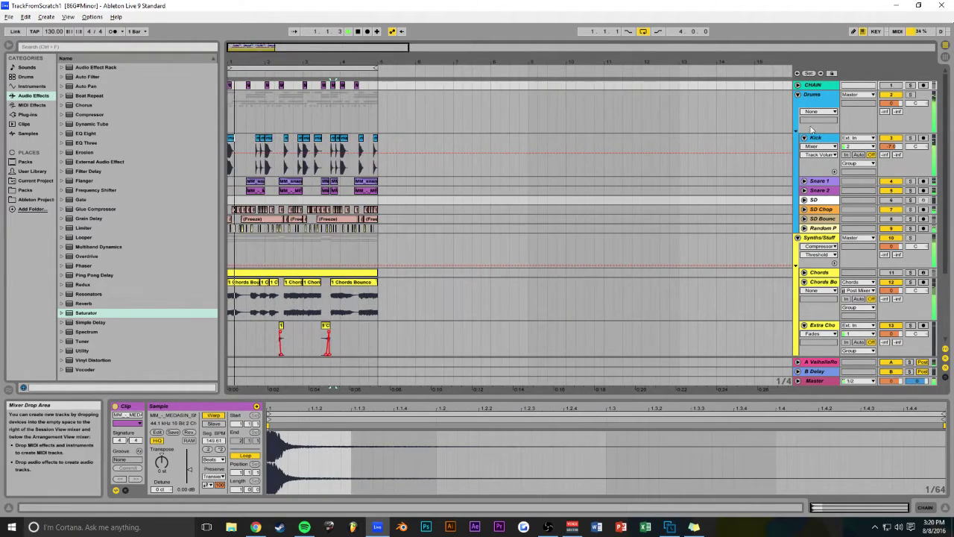
{"action": "left_click", "coordinate": [798, 95]}
{"action": "left_click", "coordinate": [798, 113]}
{"action": "key", "text": "ctrl+s"}
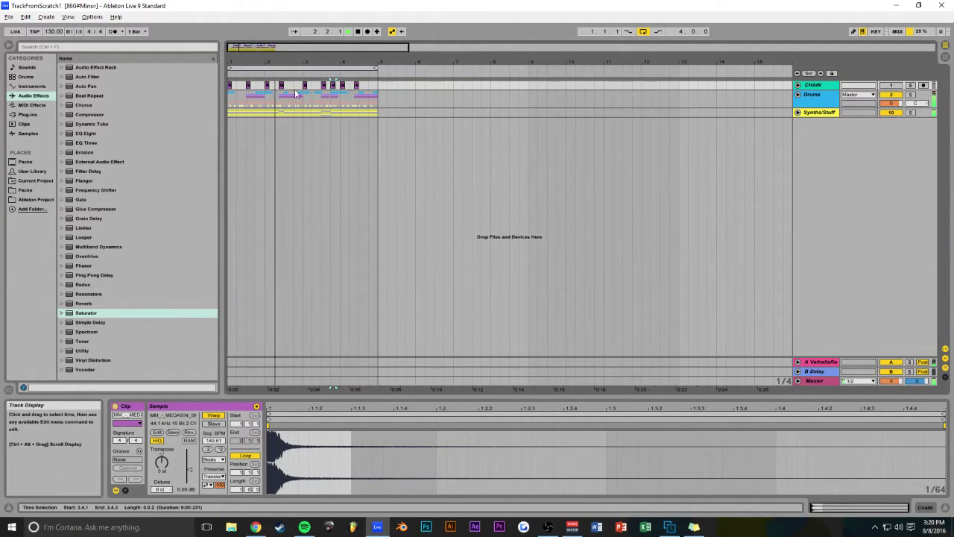
{"action": "left_click_drag", "start_coordinate": [409, 47], "coordinate": [281, 47]}
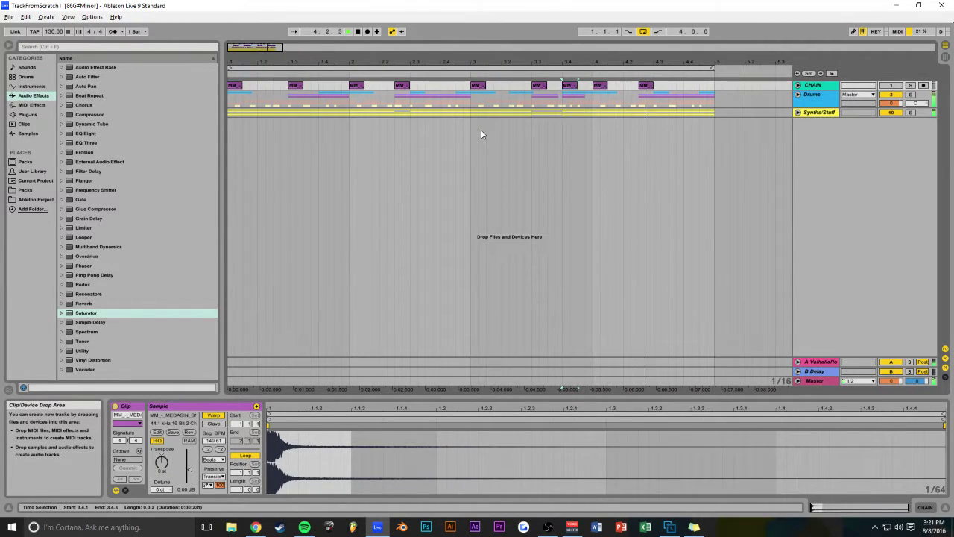
Step: Shorten the Extra Chord clip at 3.3.1 to end at 3.3.3, duplicate it up to 3.4.1, play it and save
{"action": "left_click", "coordinate": [798, 95]}
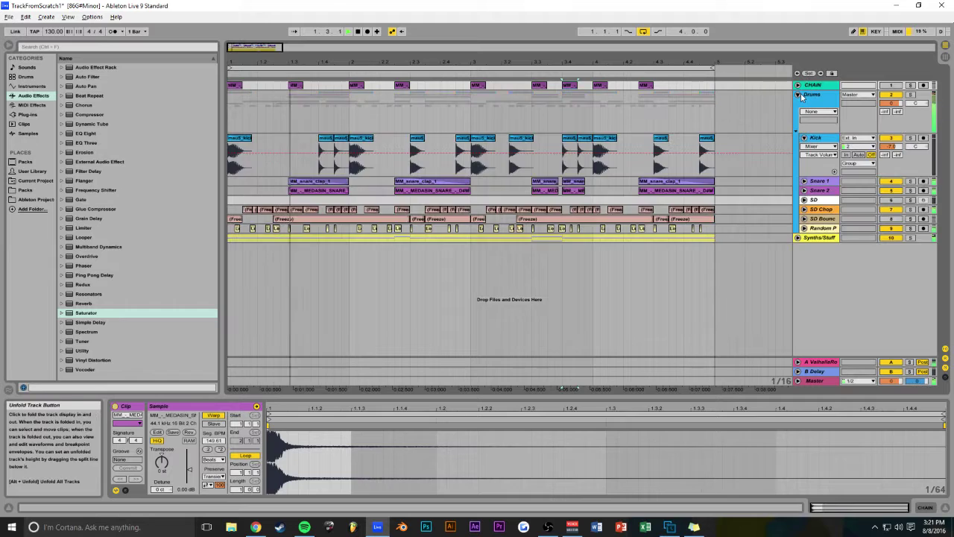
{"action": "left_click", "coordinate": [798, 237]}
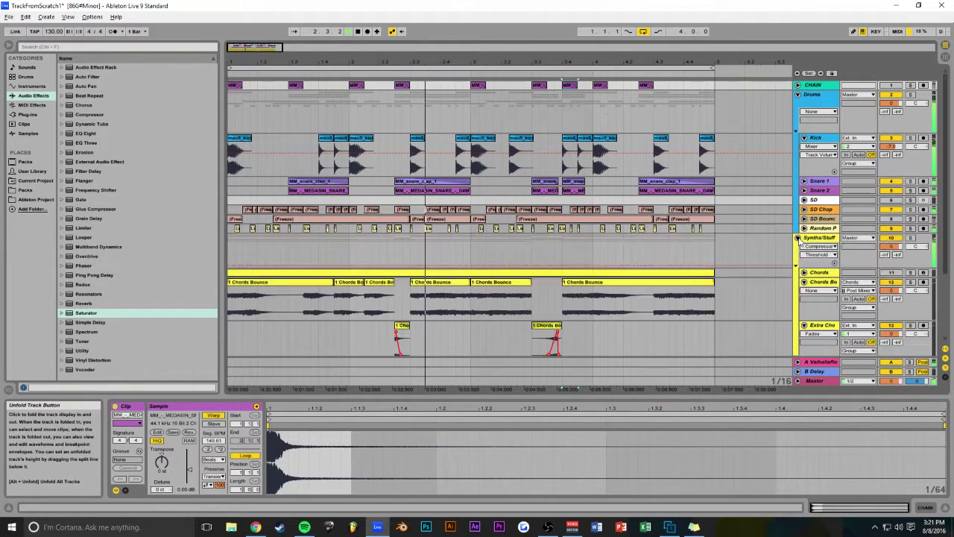
{"action": "scroll", "coordinate": [727, 233], "scroll_direction": "down", "scroll_amount": 3}
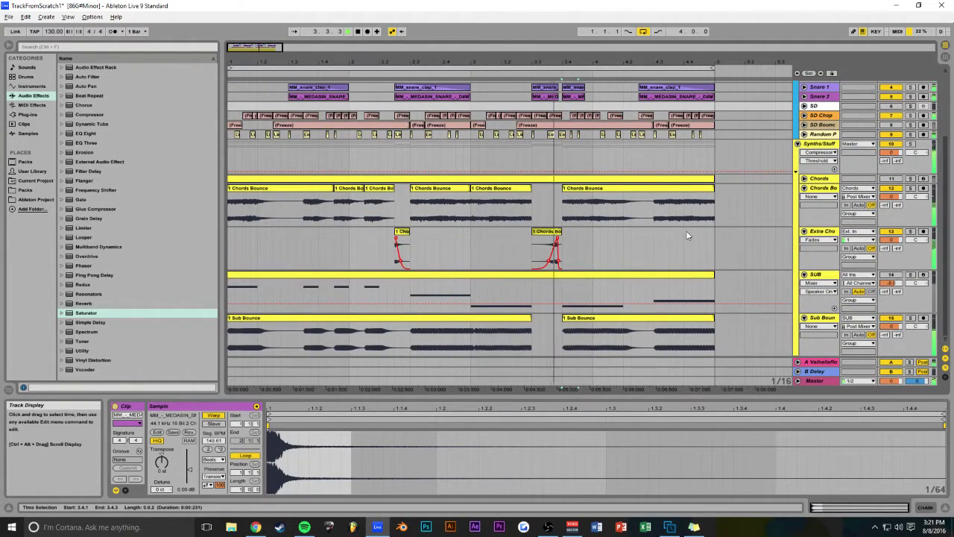
{"action": "left_click", "coordinate": [550, 233]}
{"action": "key", "text": "space"}
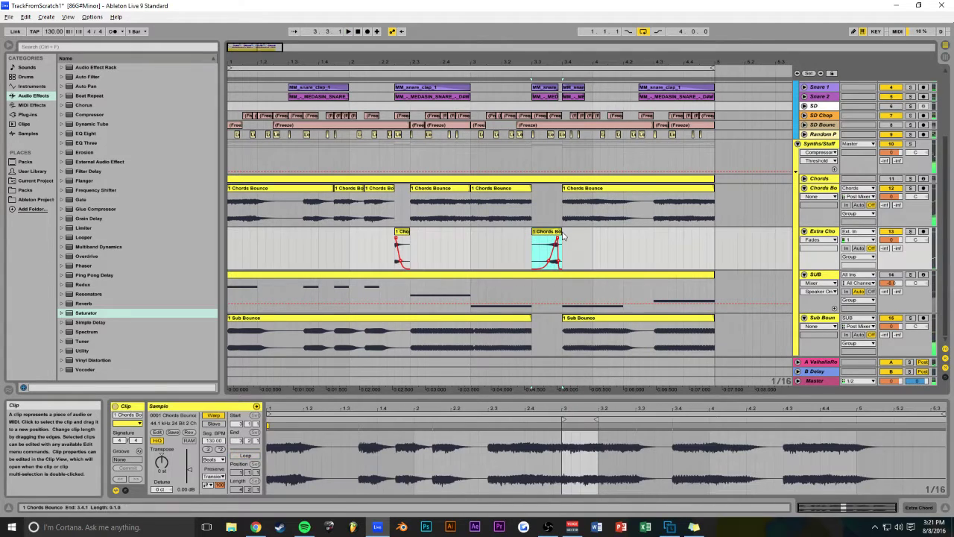
{"action": "left_click_drag", "start_coordinate": [562, 233], "coordinate": [548, 234]}
{"action": "key", "text": "ctrl+d"}
{"action": "key", "text": "space"}
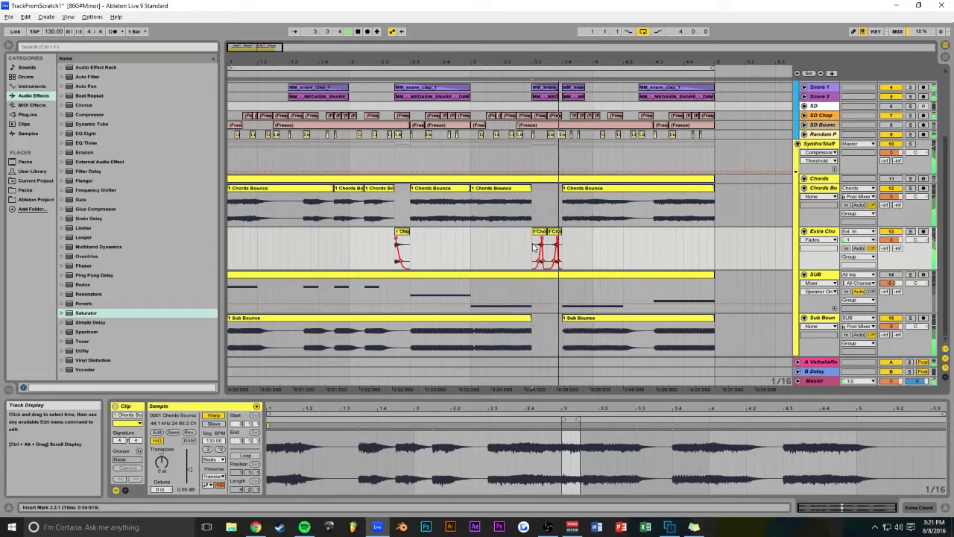
{"action": "key", "text": "ctrl+s"}
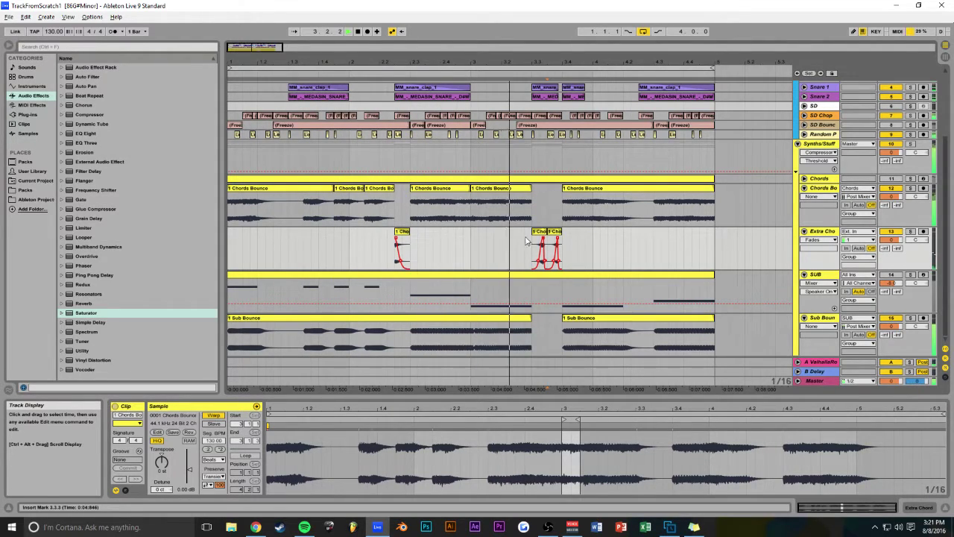
Step: Split Chords Bounce at 4.2.1 and 4.3.1 and delete the section between the splits
{"action": "left_click", "coordinate": [626, 216]}
{"action": "key", "text": "space"}
{"action": "key", "text": "ctrl+e"}
{"action": "left_click", "coordinate": [655, 214]}
{"action": "left_click_drag", "start_coordinate": [655, 216], "coordinate": [624, 226]}
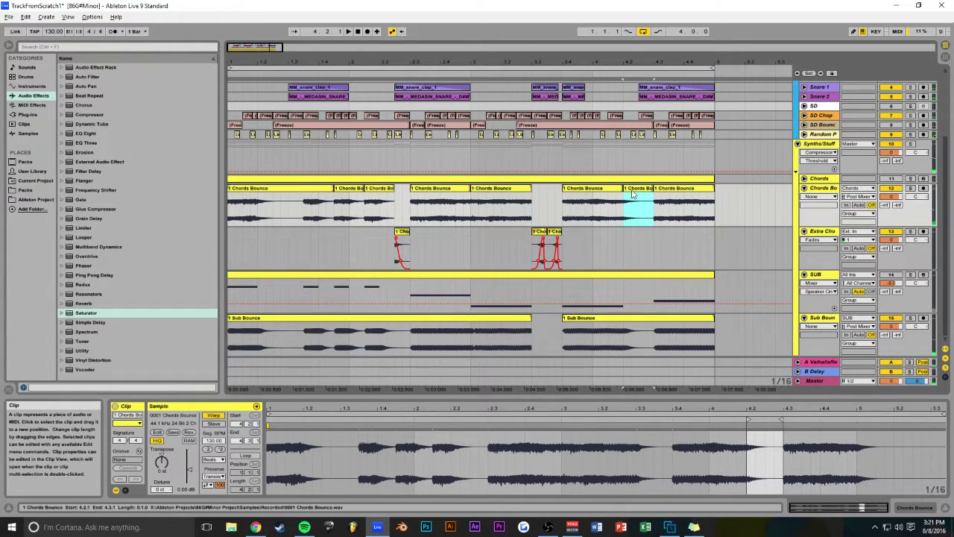
{"action": "key", "text": "Delete"}
Step: Split the Sub Bounce clip at 4.2.1 and 4.3.1 and delete the section between the splits
{"action": "left_click", "coordinate": [624, 342]}
{"action": "key", "text": "ctrl+e"}
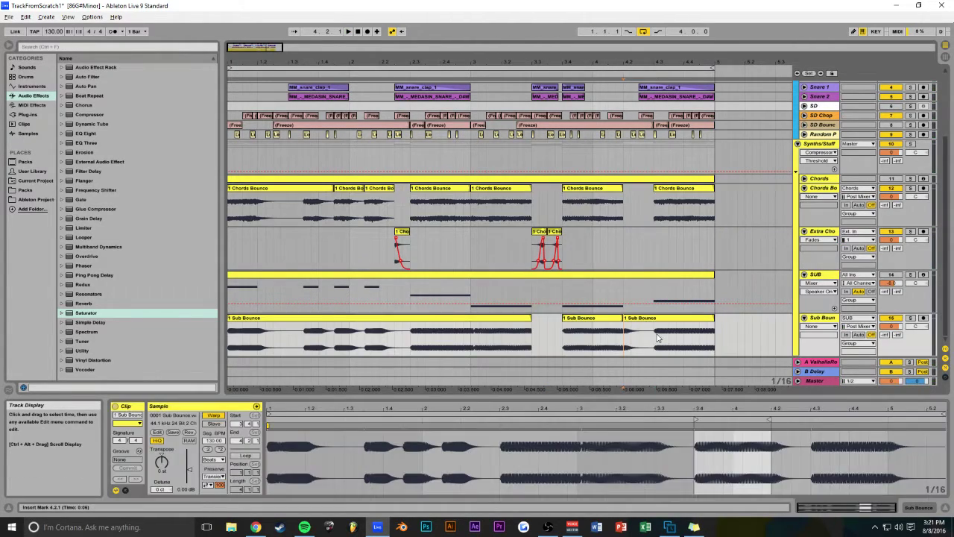
{"action": "left_click", "coordinate": [656, 339]}
{"action": "key", "text": "ctrl+e"}
{"action": "left_click_drag", "start_coordinate": [658, 338], "coordinate": [624, 342]}
{"action": "key", "text": "Delete"}
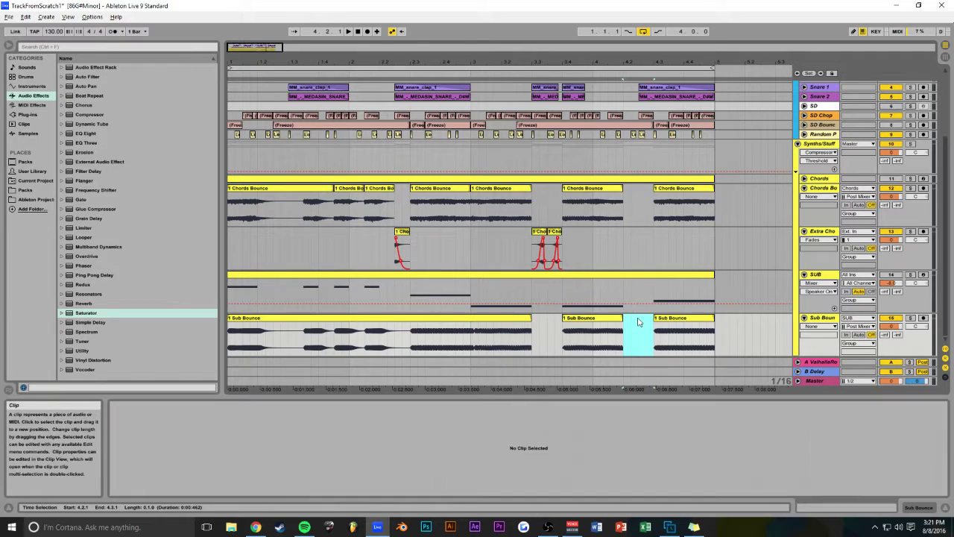
Step: Copy the Extra Chord clip at 2.2.3 to 4.2.1, duplicate it to 4.2.3, start playback and reshape the second copy's fade-out
{"action": "left_click", "coordinate": [406, 232]}
{"action": "left_click_drag", "start_coordinate": [407, 232], "coordinate": [635, 233]}
{"action": "key", "text": "ctrl+d"}
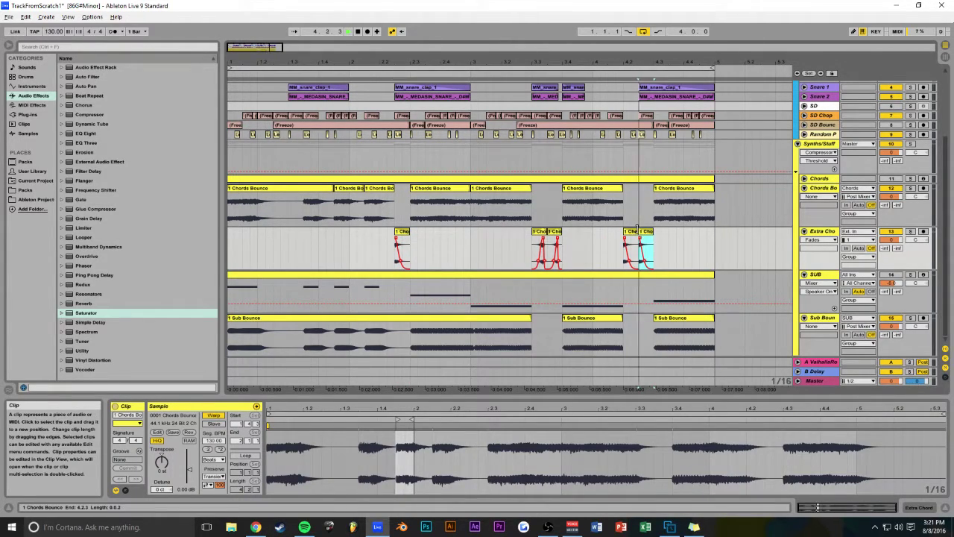
{"action": "left_click", "coordinate": [629, 224]}
{"action": "key", "text": "space"}
{"action": "left_click", "coordinate": [646, 254]}
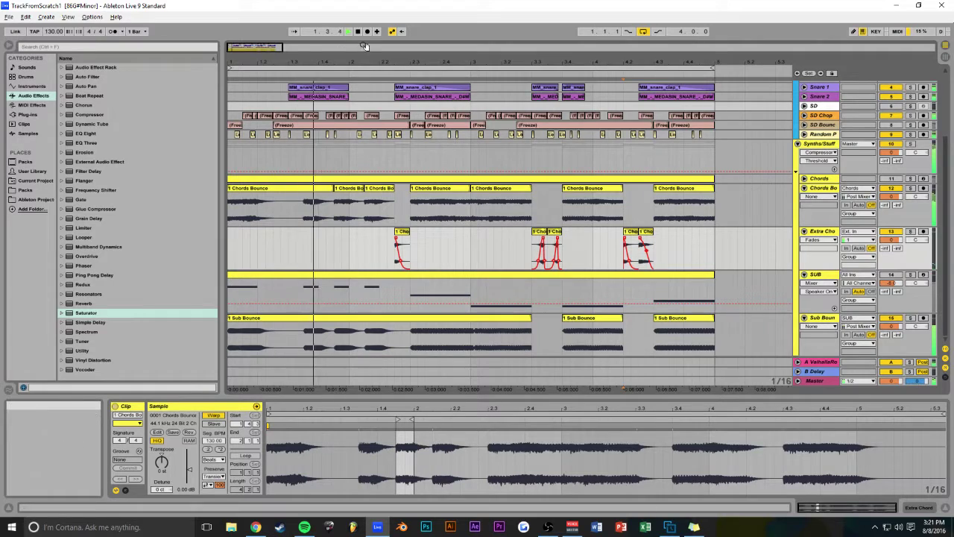
Step: Fold the Drums group, leave the Synths/Stuff group unfolded, and listen through the four-bar loop before stopping playback
{"action": "left_click_drag", "start_coordinate": [281, 47], "coordinate": [292, 47]}
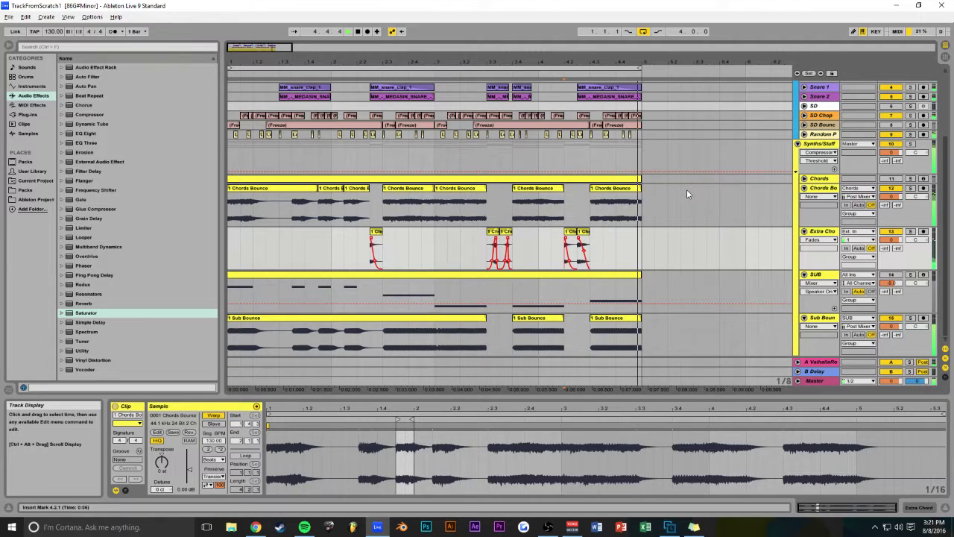
{"action": "left_click", "coordinate": [798, 144]}
{"action": "left_click", "coordinate": [798, 95]}
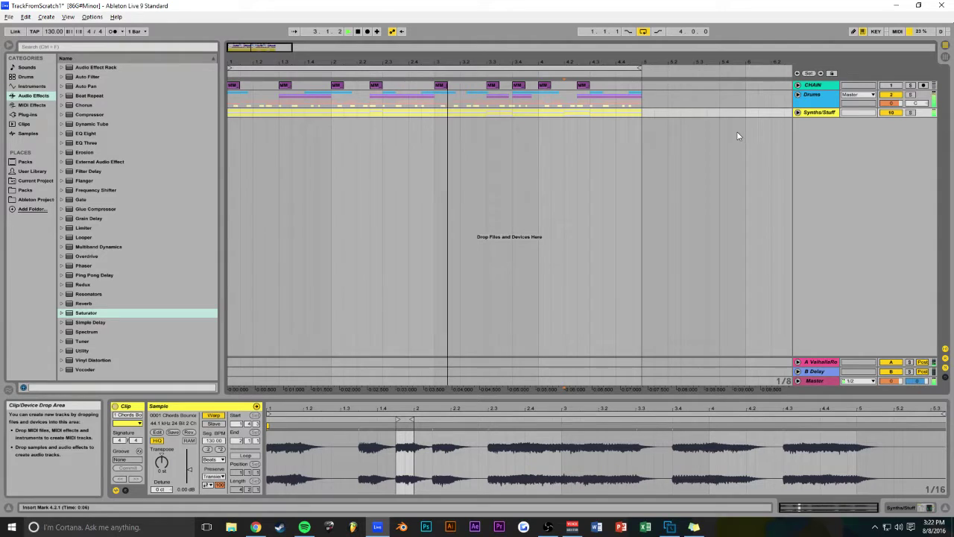
{"action": "left_click", "coordinate": [798, 113]}
{"action": "left_click", "coordinate": [798, 113]}
{"action": "left_click", "coordinate": [798, 113]}
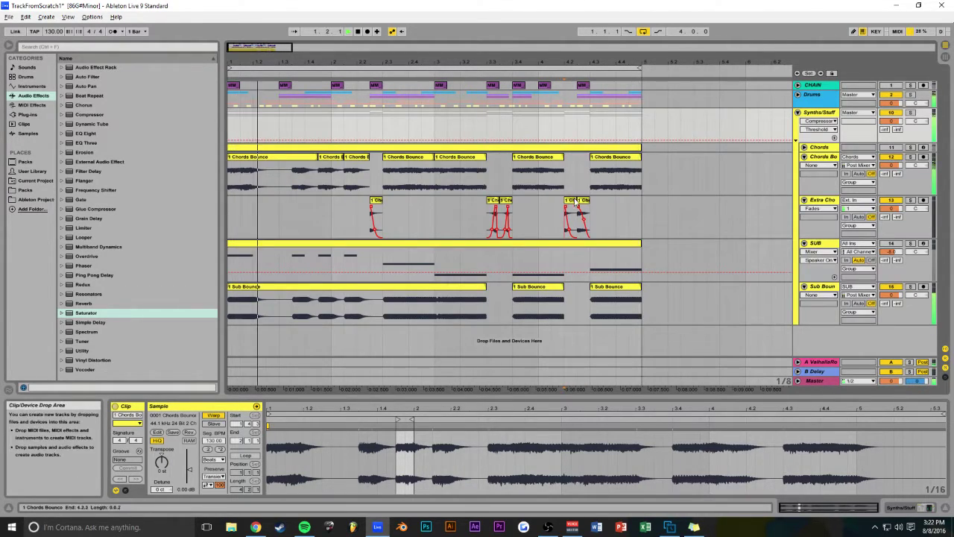
{"action": "left_click_drag", "start_coordinate": [291, 47], "coordinate": [285, 48]}
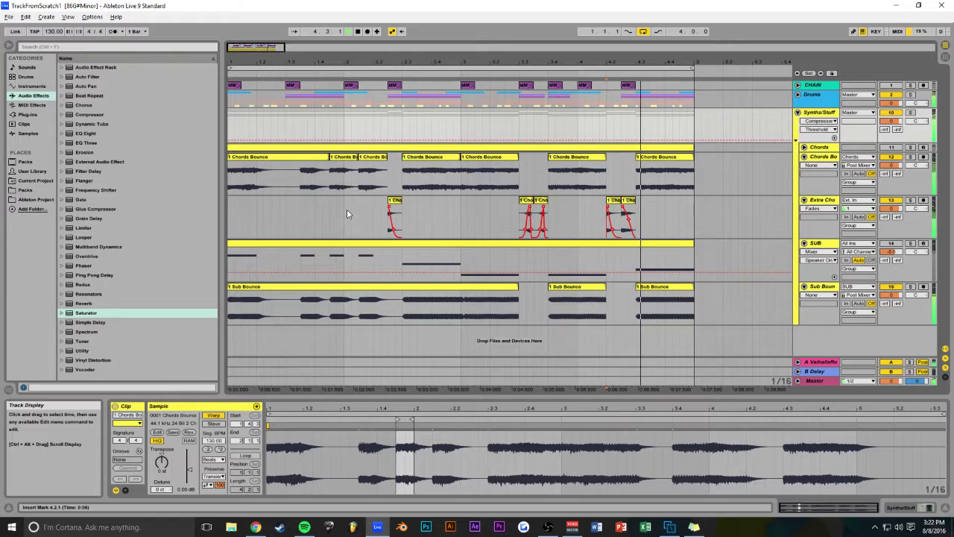
{"action": "left_click_drag", "start_coordinate": [284, 47], "coordinate": [279, 47]}
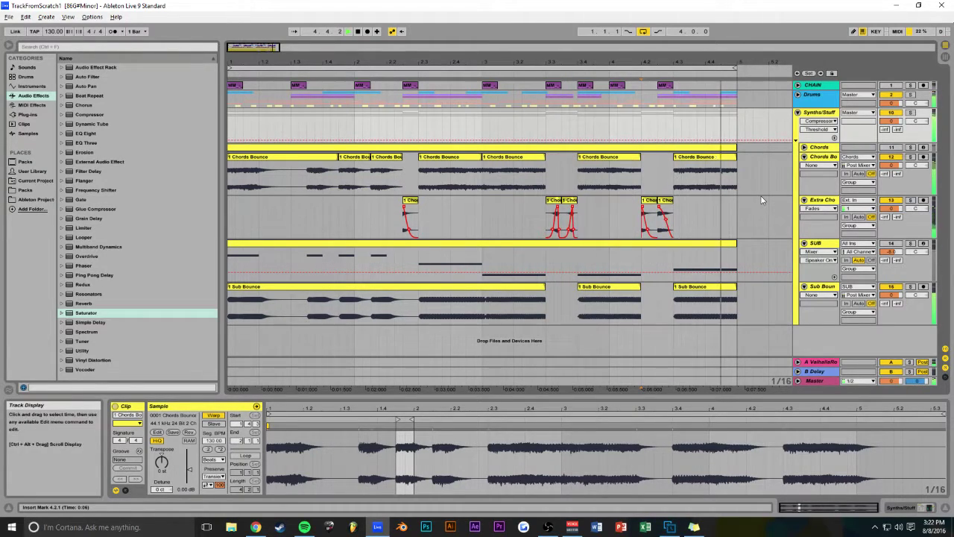
{"action": "key", "text": "space"}
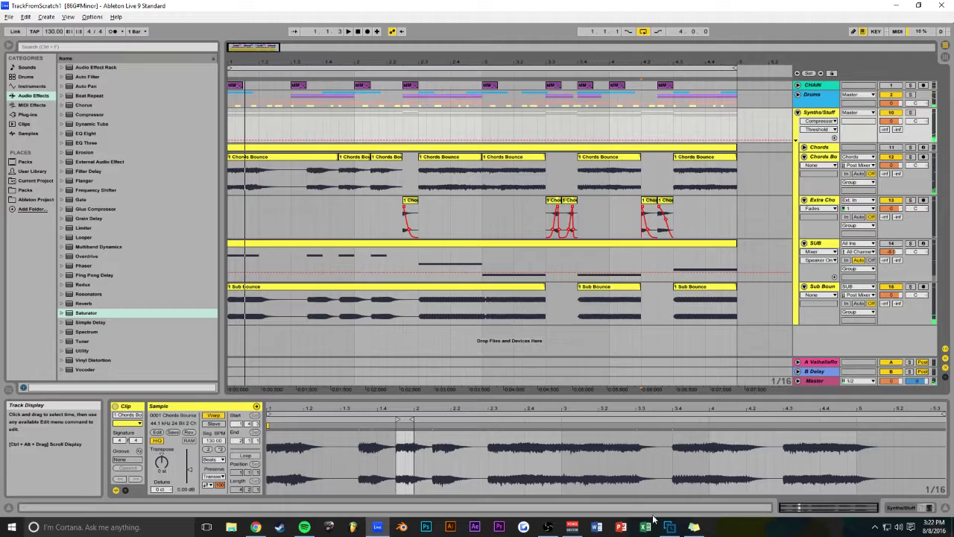